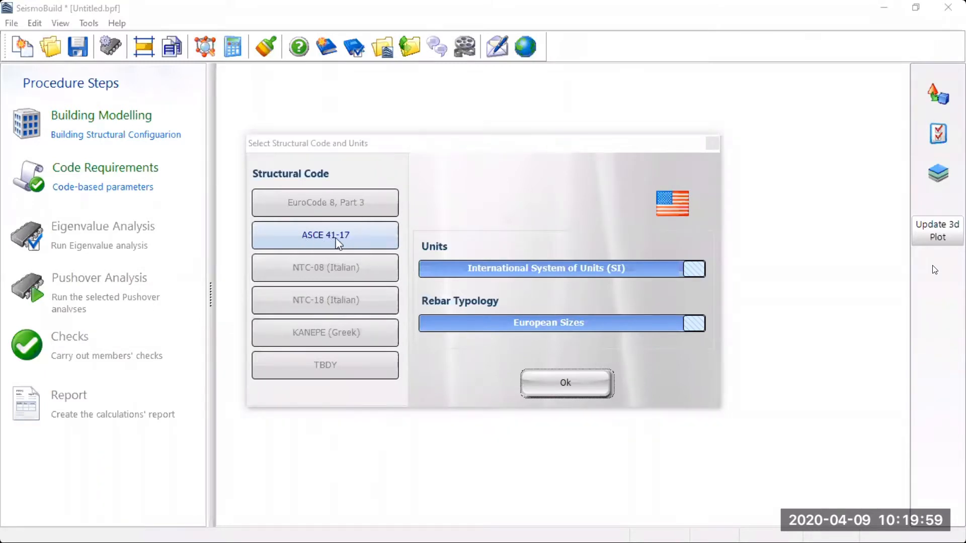
# Step: Try the EuroCode 8, Part 3, NTC-08, KANEPE and TBDY structural codes and return to ASCE 41-17
pyautogui.click(346, 203)
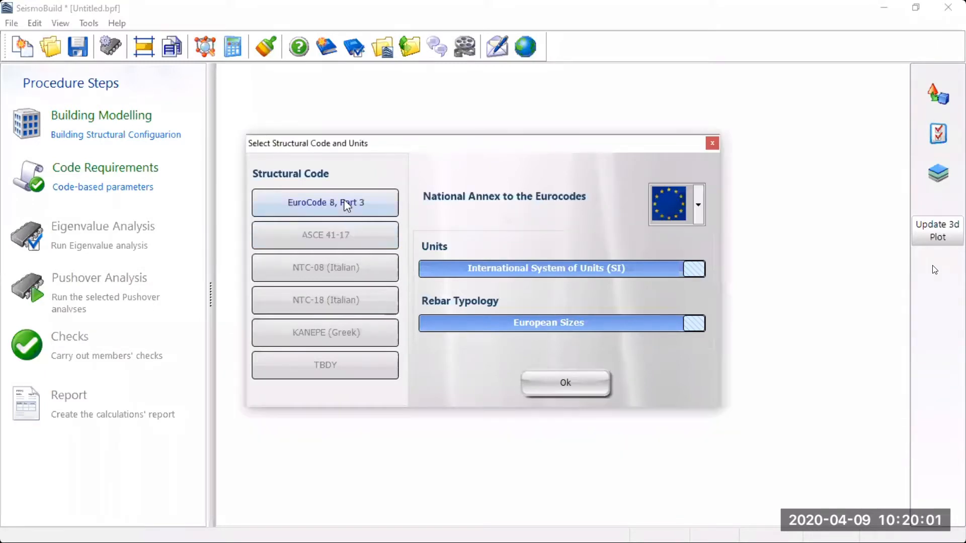
pyautogui.click(334, 237)
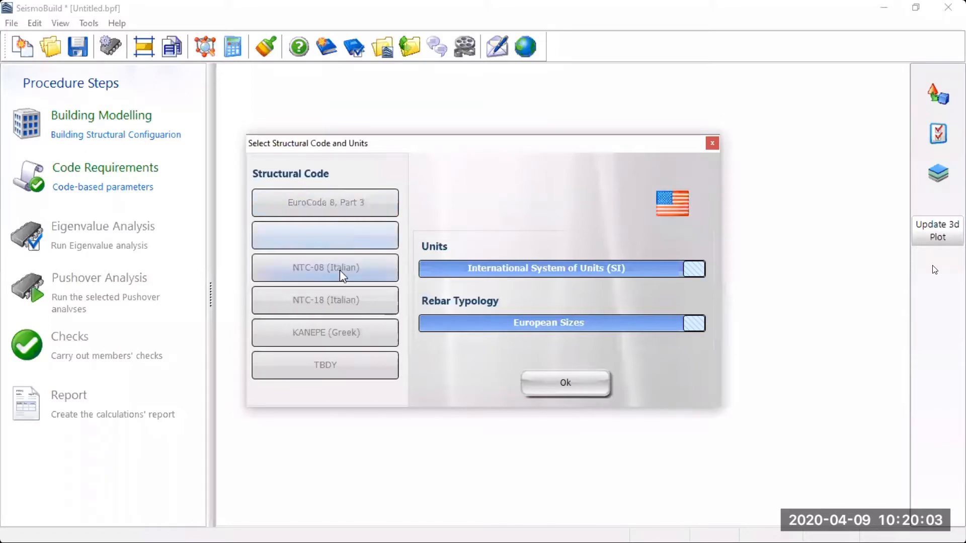
pyautogui.click(340, 270)
pyautogui.click(352, 333)
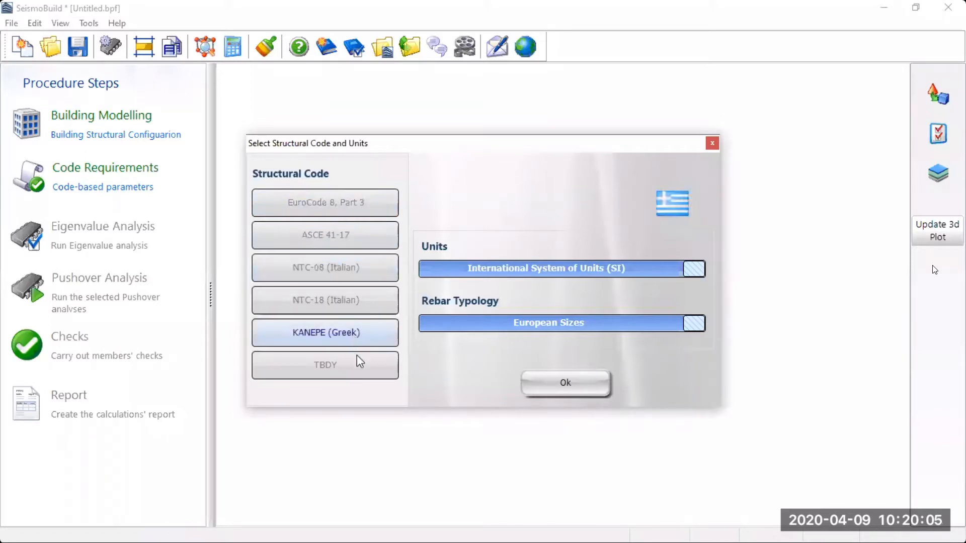
pyautogui.click(357, 357)
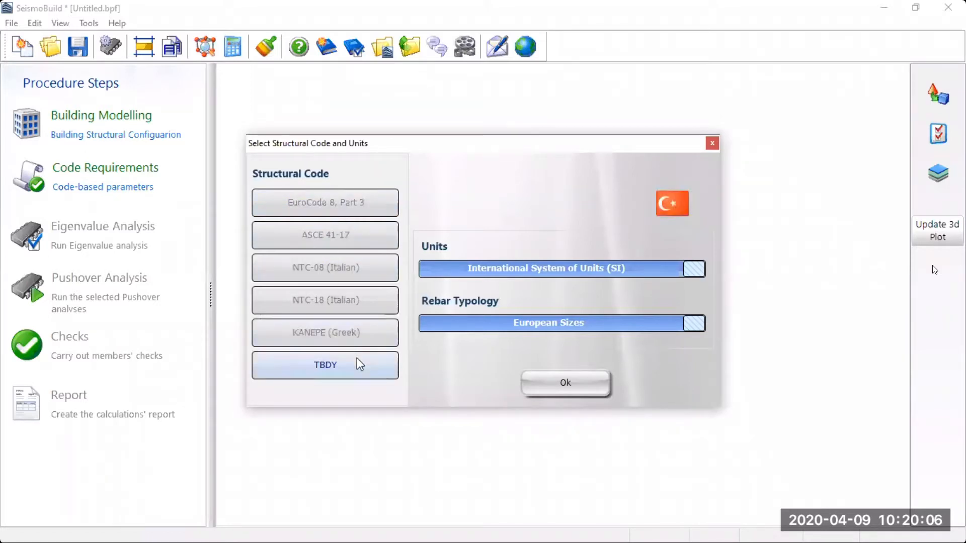
pyautogui.click(363, 246)
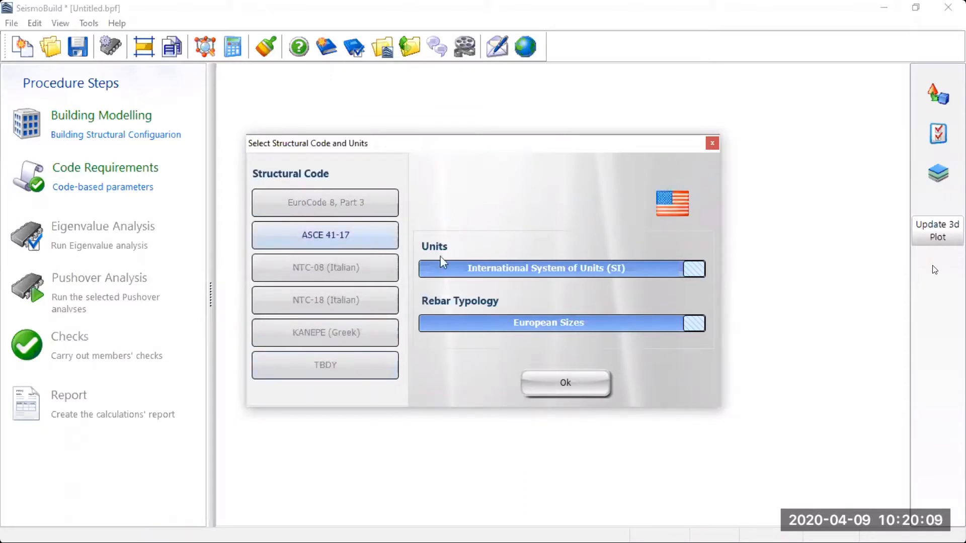
# Step: Compare the unit and rebar typology options, and accept International System of Units (SI) with European Sizes for the project
pyautogui.click(586, 276)
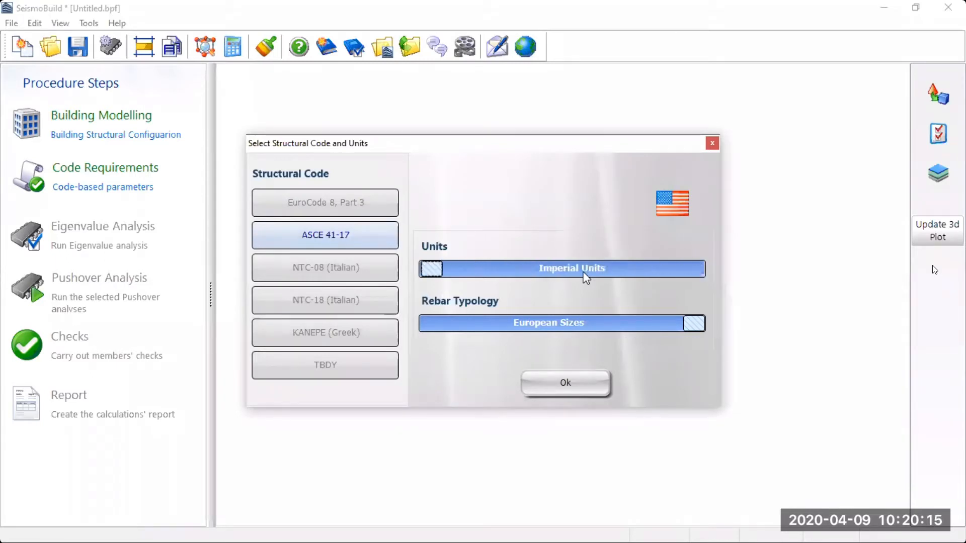
pyautogui.click(586, 276)
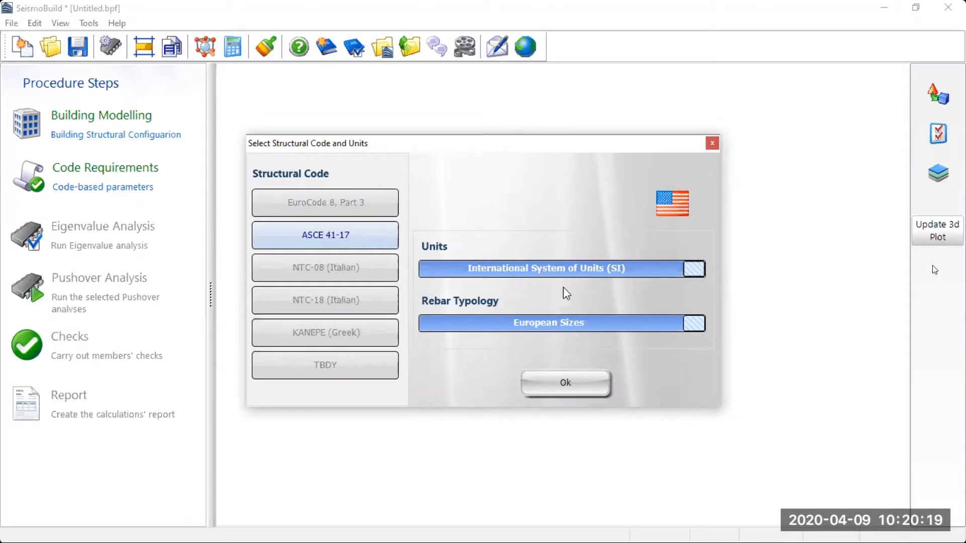
pyautogui.click(539, 325)
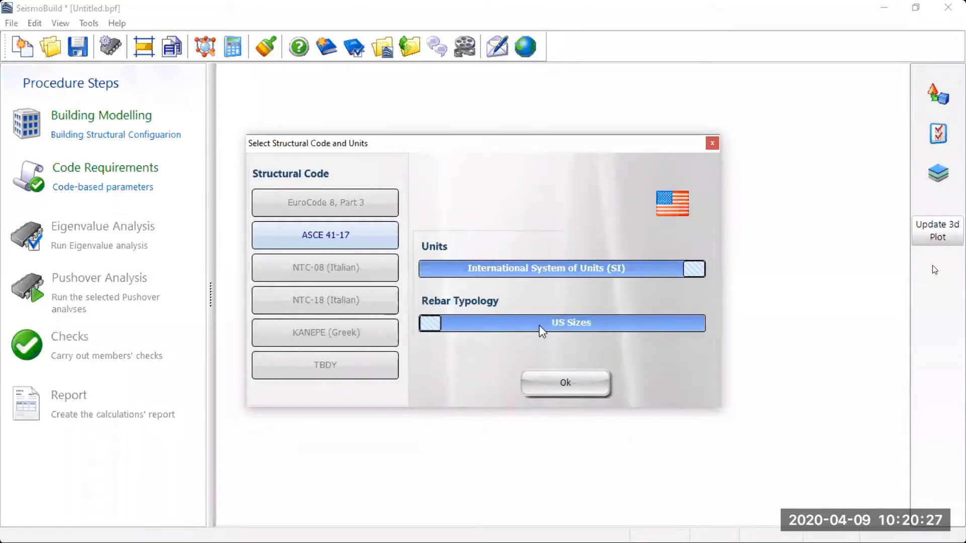
pyautogui.click(539, 325)
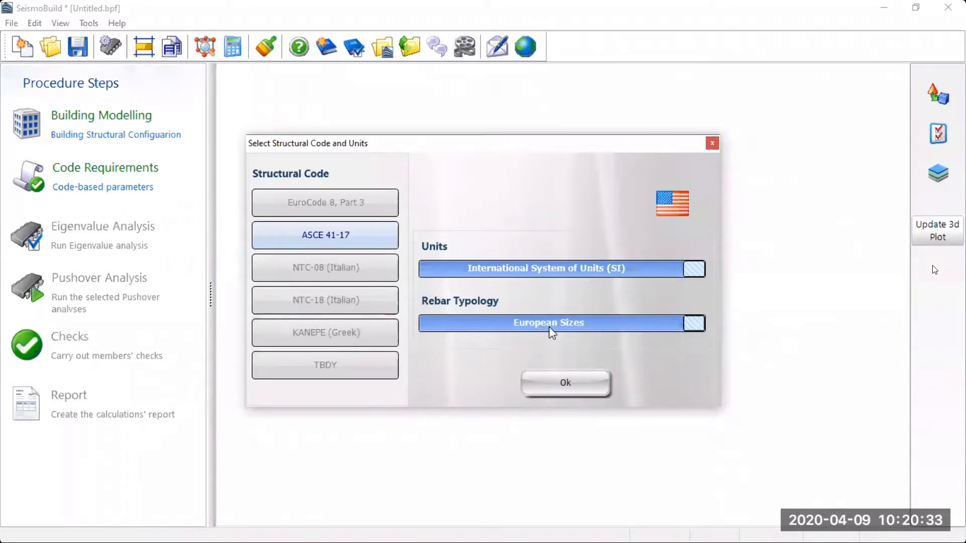
pyautogui.click(550, 328)
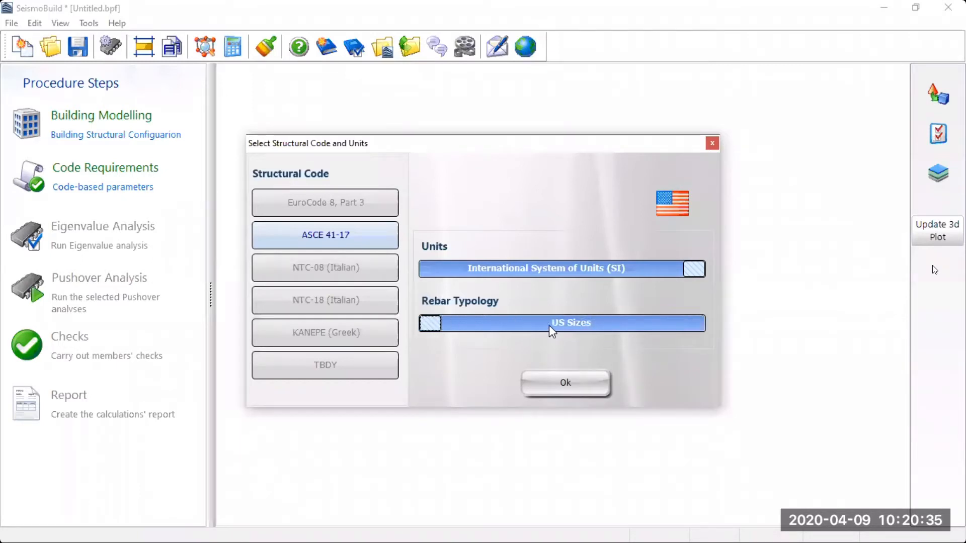
pyautogui.click(549, 325)
pyautogui.click(565, 386)
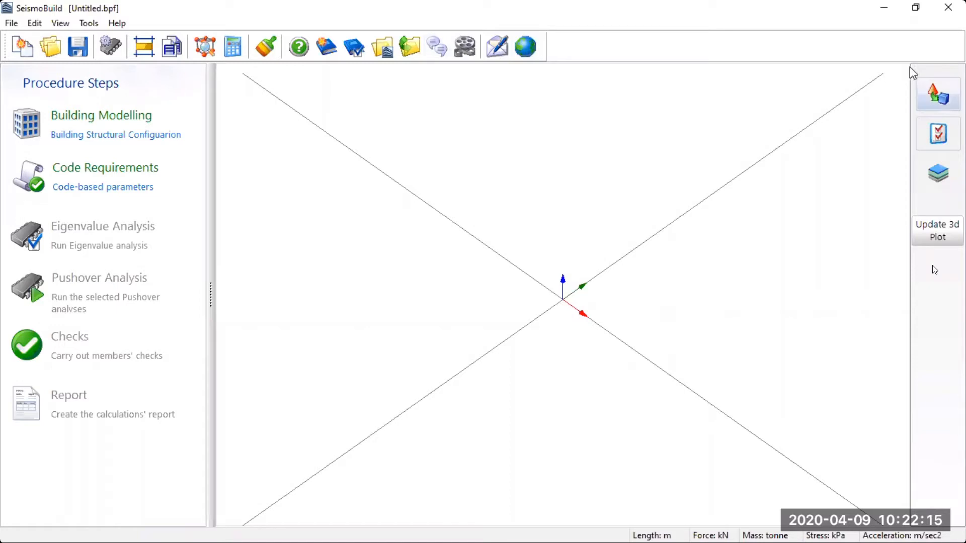
# Step: Examine the display layout, basic display settings and cut plane options of the 3D plot
pyautogui.click(933, 103)
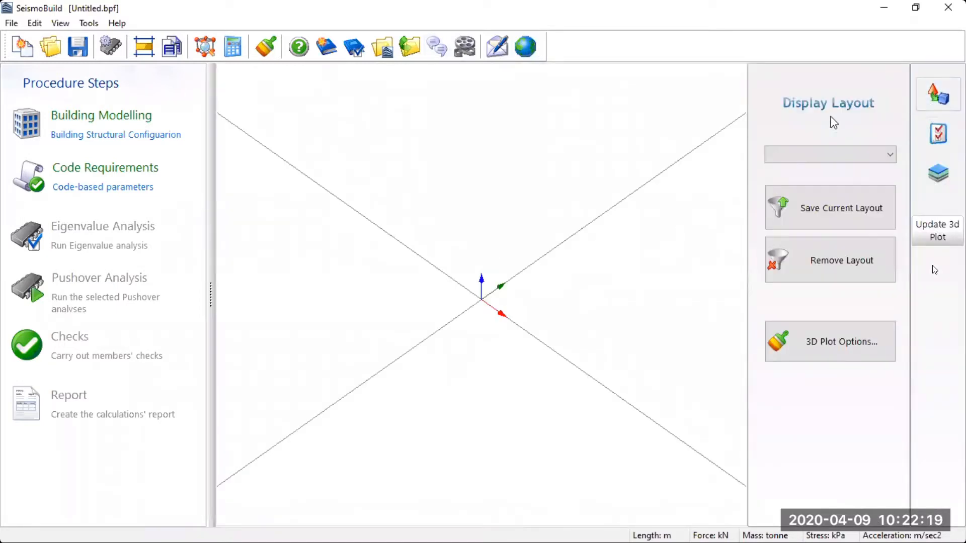
pyautogui.click(855, 155)
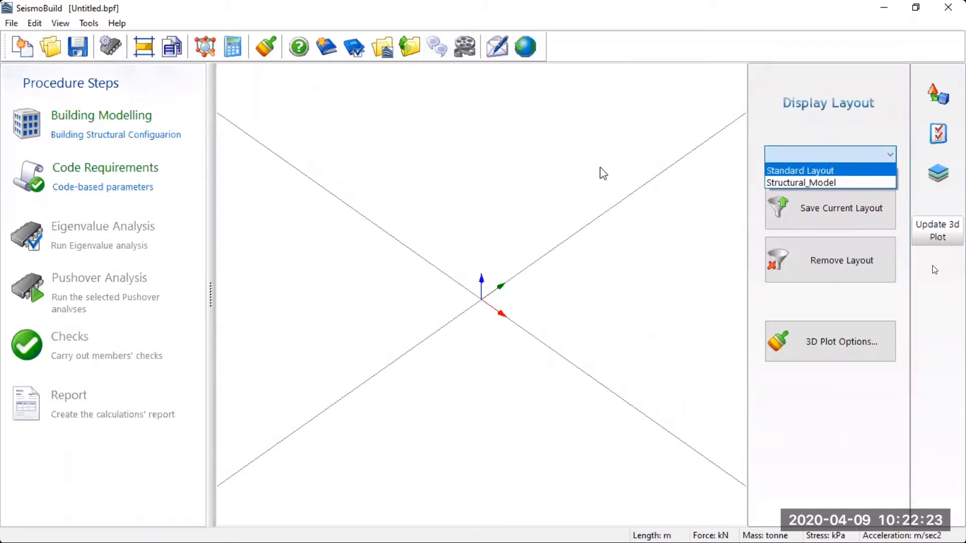
pyautogui.click(805, 125)
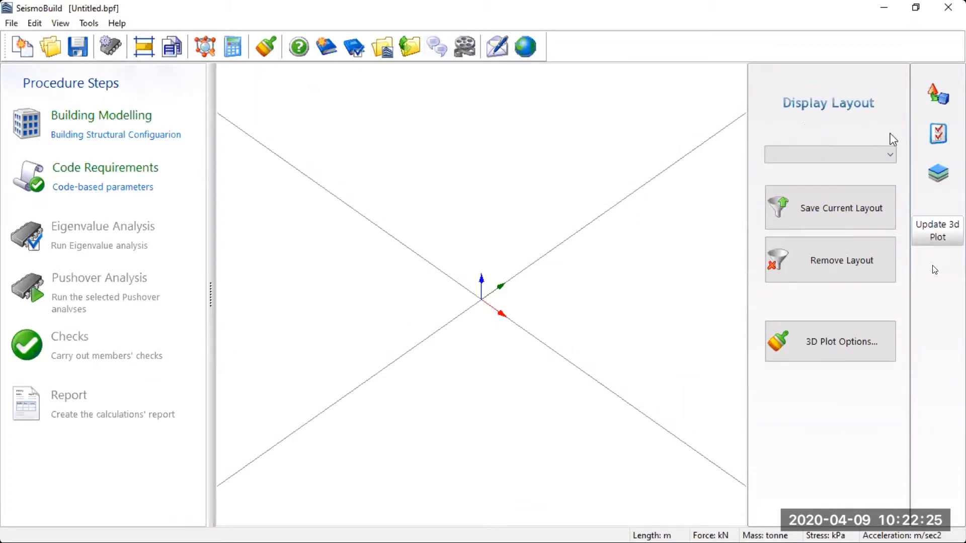
pyautogui.click(937, 134)
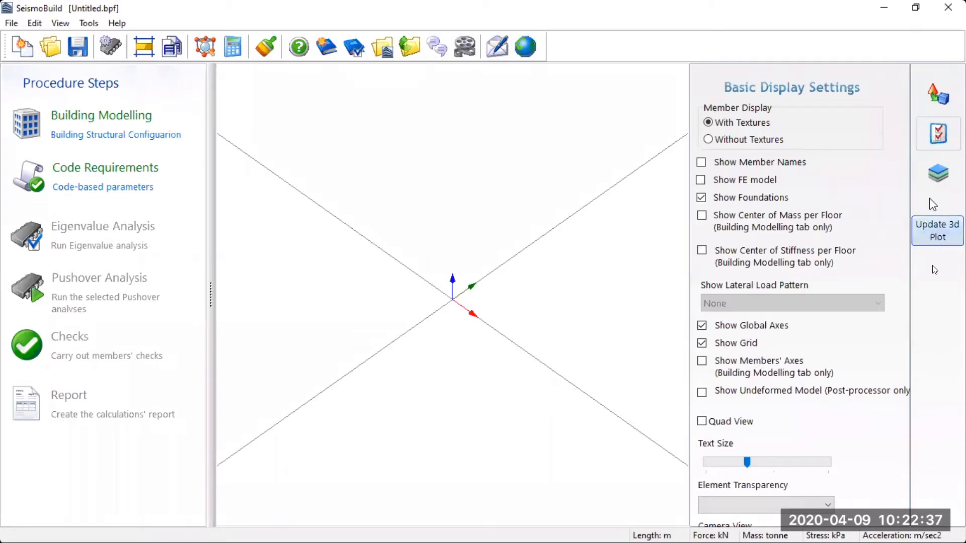
pyautogui.click(937, 177)
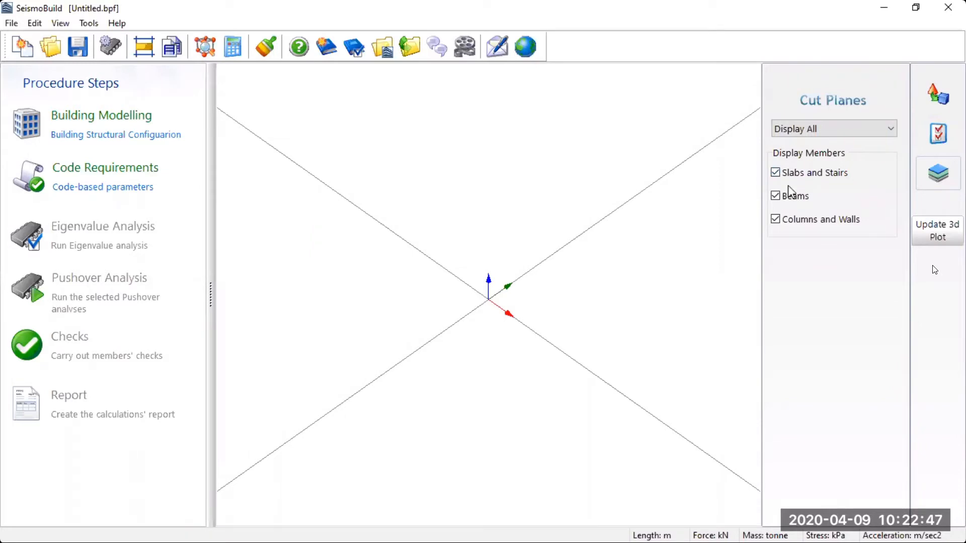
pyautogui.click(939, 176)
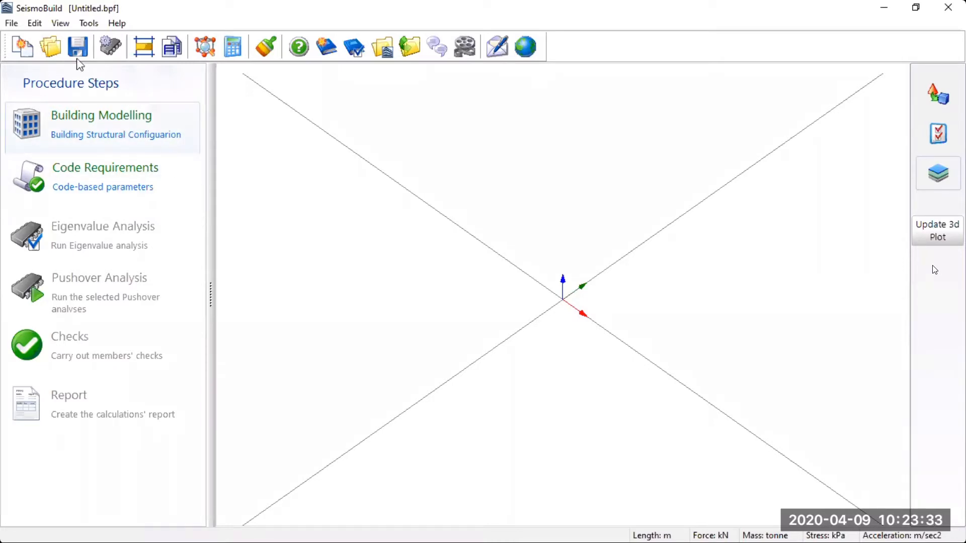
# Step: Look over the saved project files in the Analysis folder
pyautogui.click(50, 50)
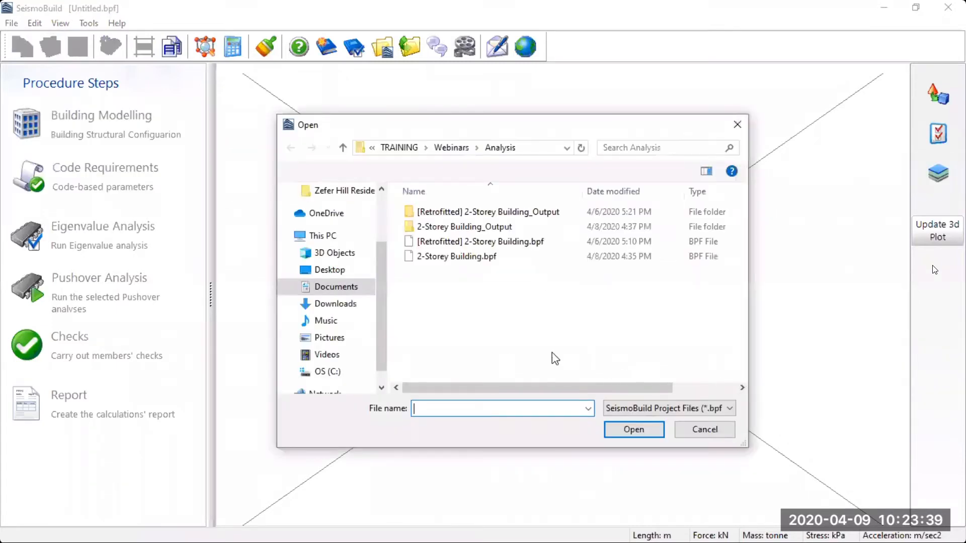
pyautogui.click(705, 429)
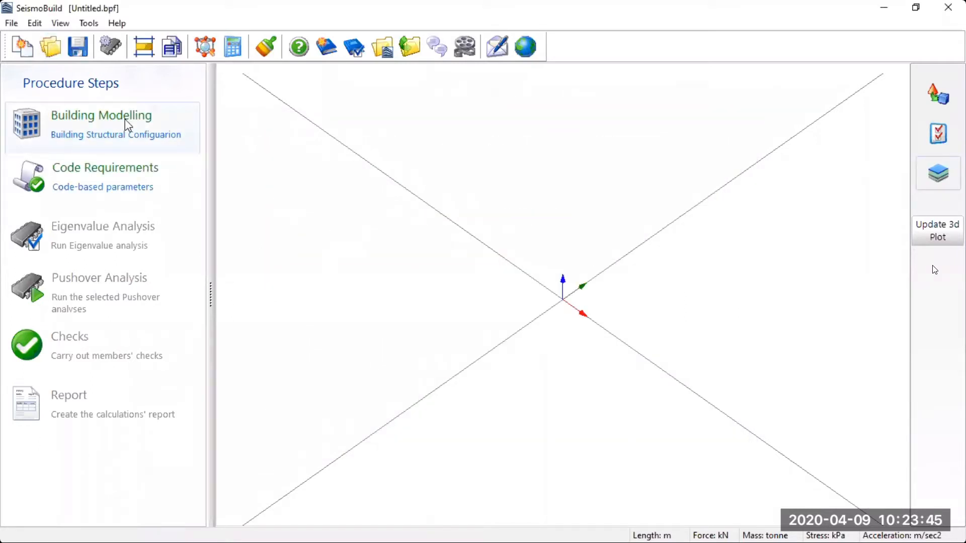
# Step: Start the building modelling initialization and set the number of overground storeys to 2
pyautogui.click(125, 118)
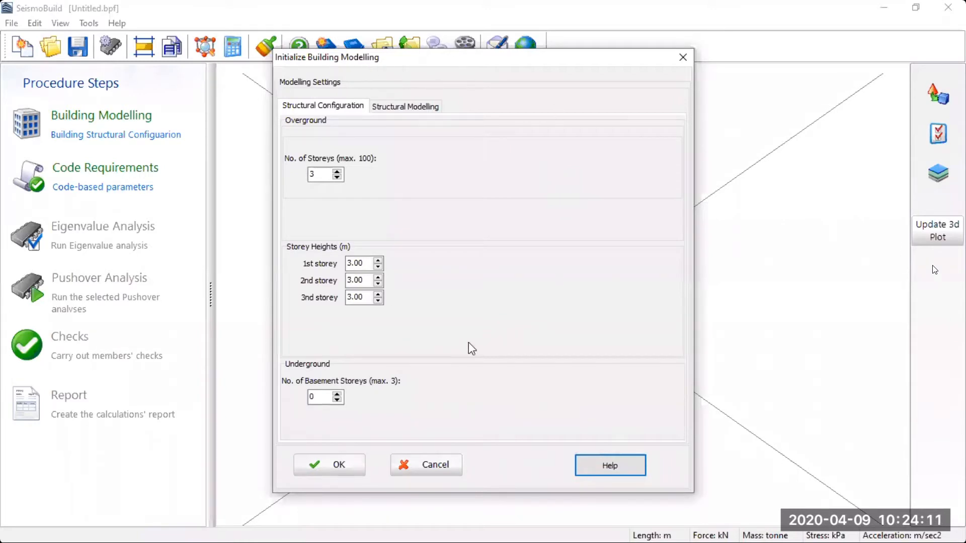
pyautogui.click(337, 172)
pyautogui.click(337, 172)
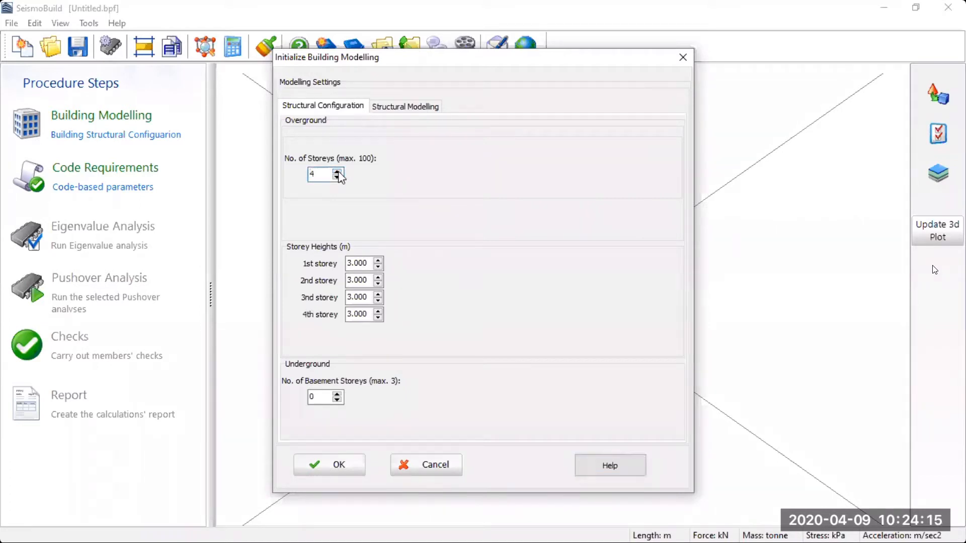
pyautogui.click(337, 173)
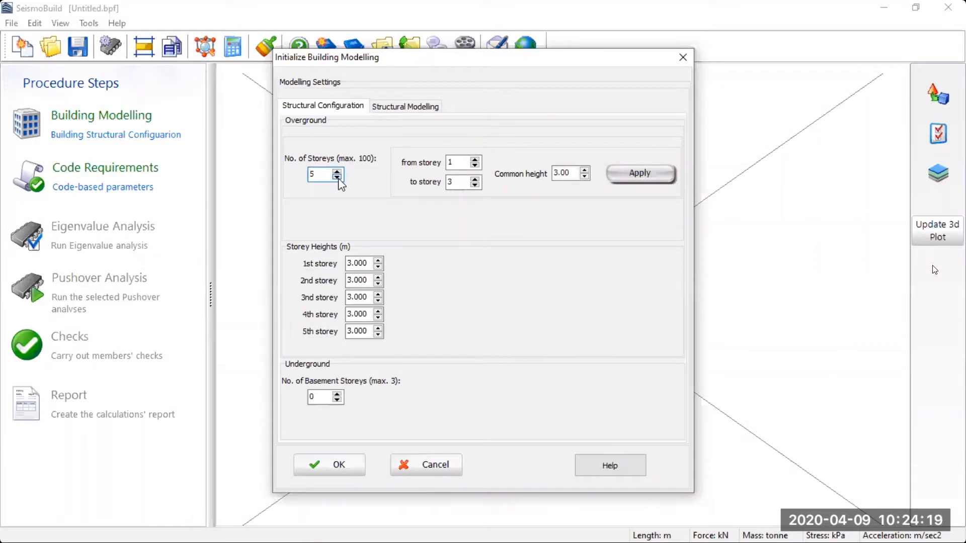
pyautogui.click(337, 177)
pyautogui.click(337, 177)
pyautogui.click(337, 177)
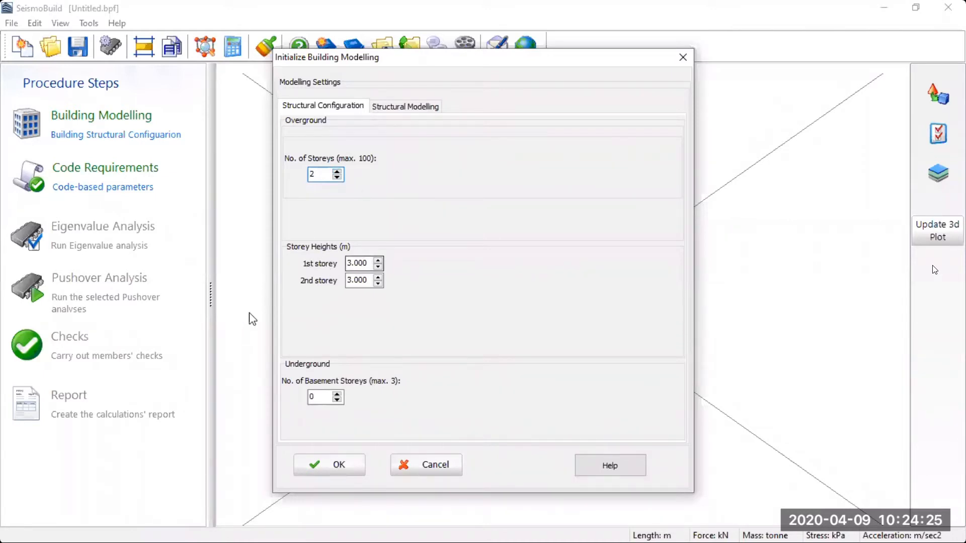
# Step: Try raising the number of overground storeys to 14 and return it to 2
pyautogui.click(336, 171)
pyautogui.click(336, 172)
pyautogui.click(337, 171)
pyautogui.click(336, 171)
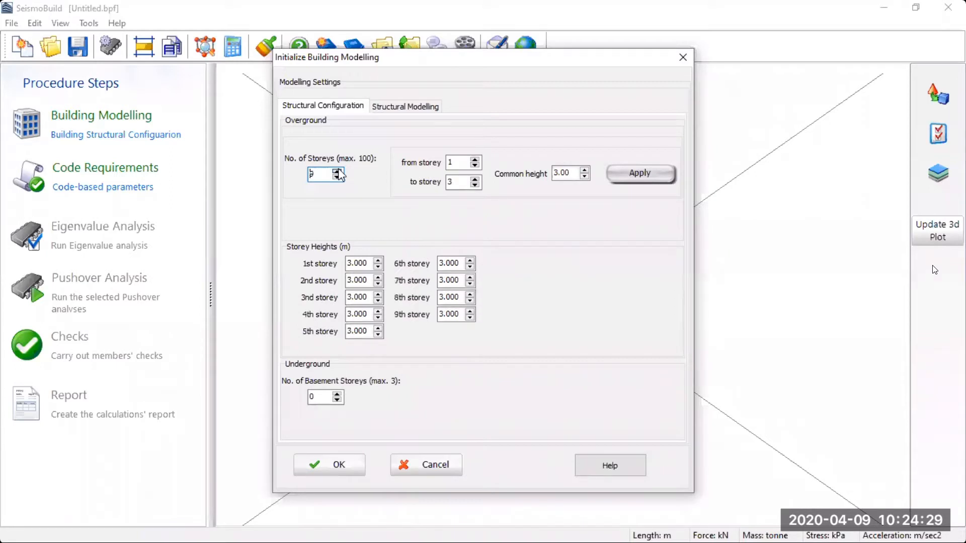
pyautogui.click(337, 172)
pyautogui.click(337, 172)
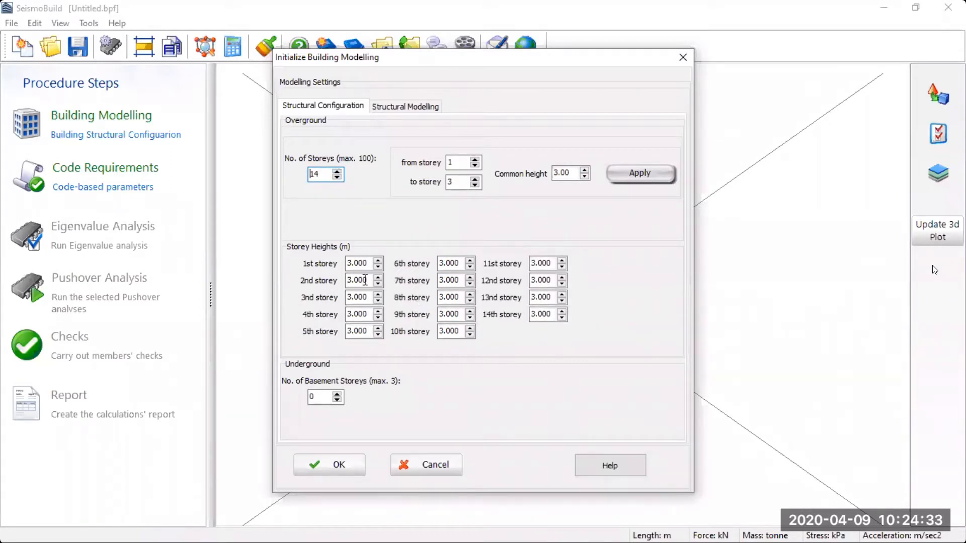
pyautogui.click(337, 177)
pyautogui.click(337, 176)
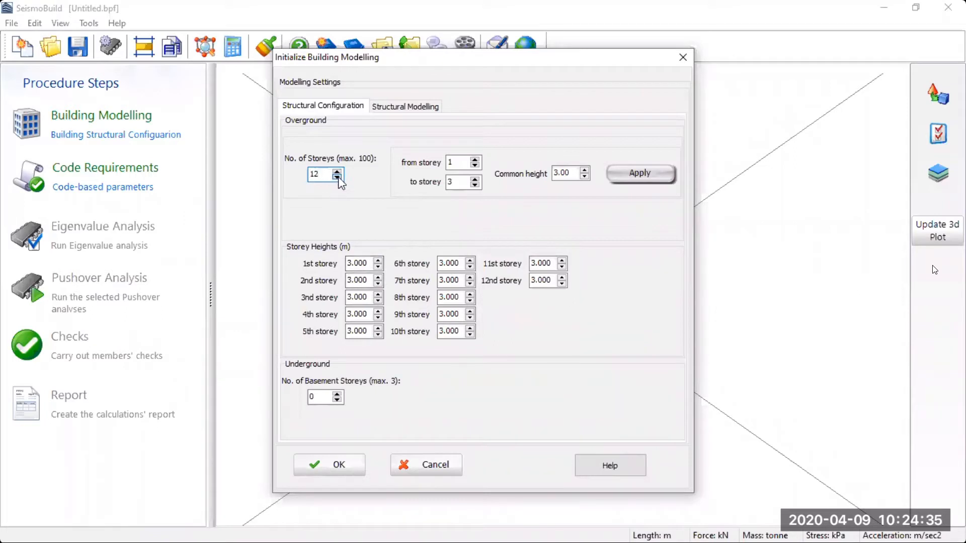
pyautogui.click(337, 176)
pyautogui.click(337, 176)
pyautogui.click(338, 176)
pyautogui.click(337, 177)
pyautogui.click(337, 177)
pyautogui.click(337, 177)
pyautogui.click(337, 177)
pyautogui.click(337, 177)
pyautogui.click(337, 177)
pyautogui.click(337, 177)
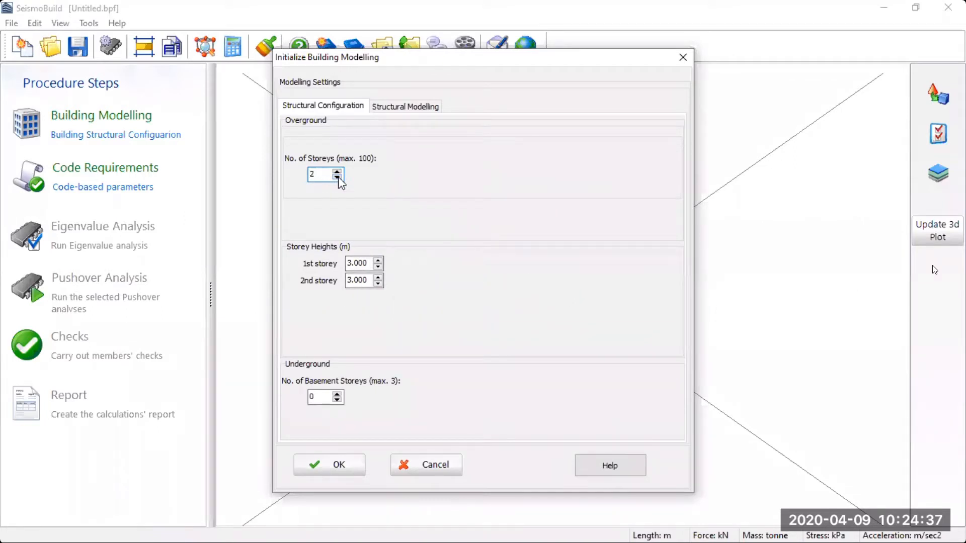
pyautogui.click(338, 176)
pyautogui.click(337, 172)
# Step: Try up to 3 basement storeys and return the number of basement storeys to 0
pyautogui.click(339, 395)
pyautogui.click(340, 395)
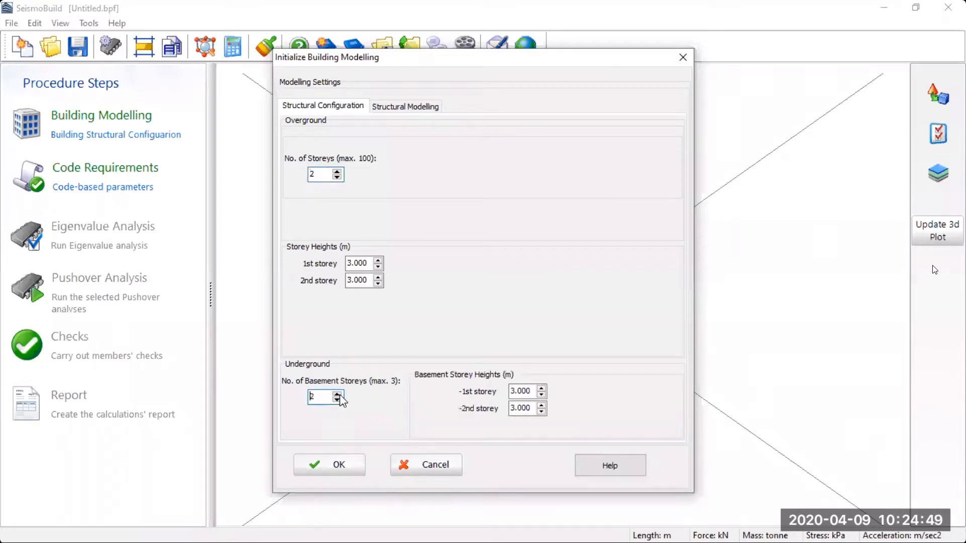
pyautogui.click(338, 395)
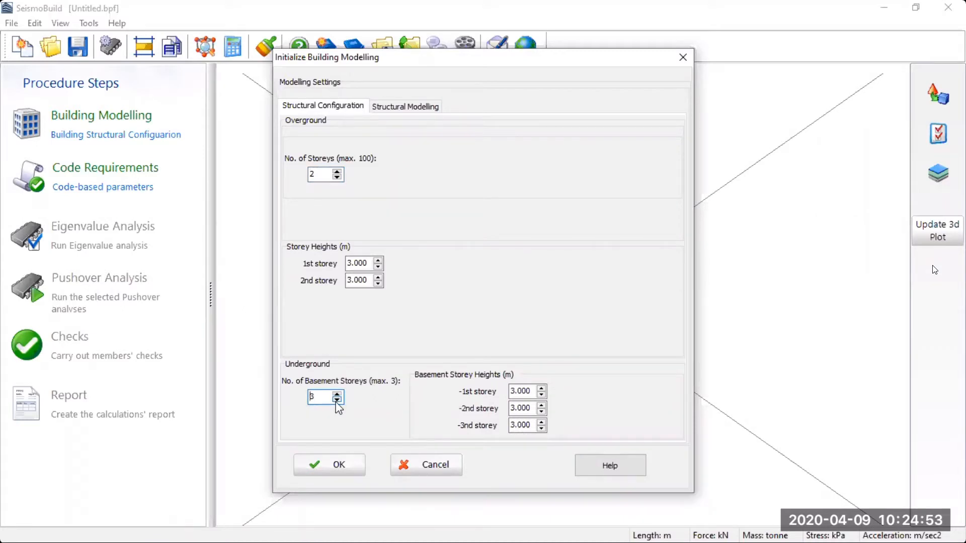
pyautogui.click(337, 401)
pyautogui.click(337, 400)
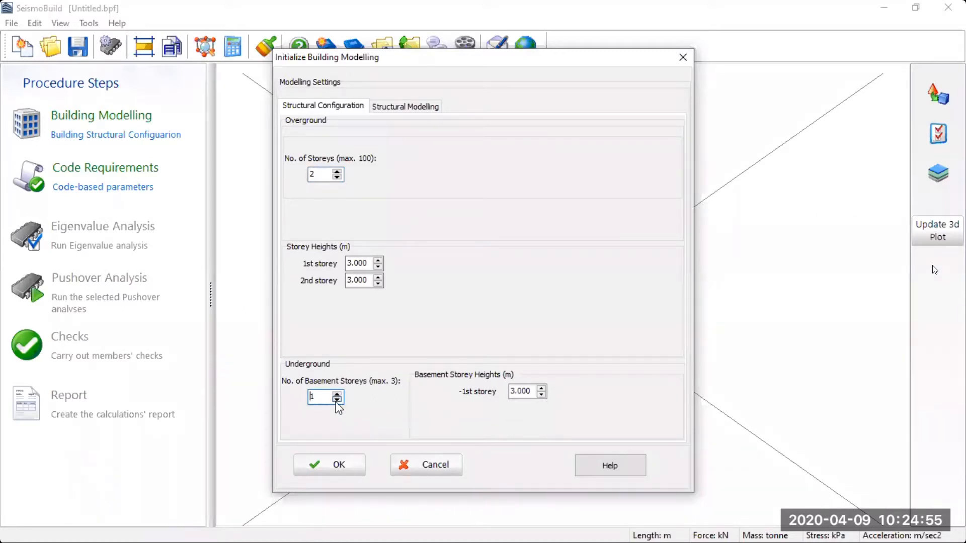
pyautogui.click(337, 400)
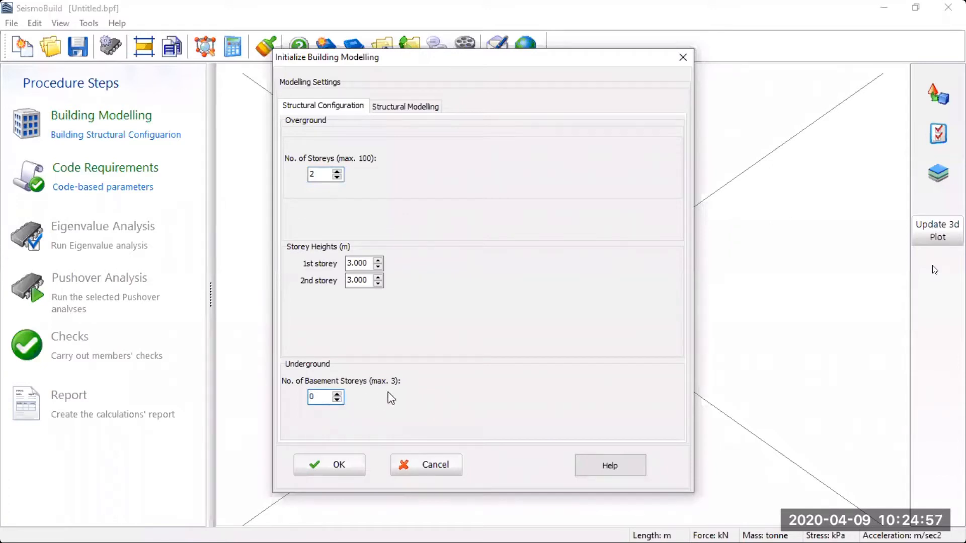
# Step: Toggle the Include Effective Width option for beams and accept the building modelling settings
pyautogui.click(412, 108)
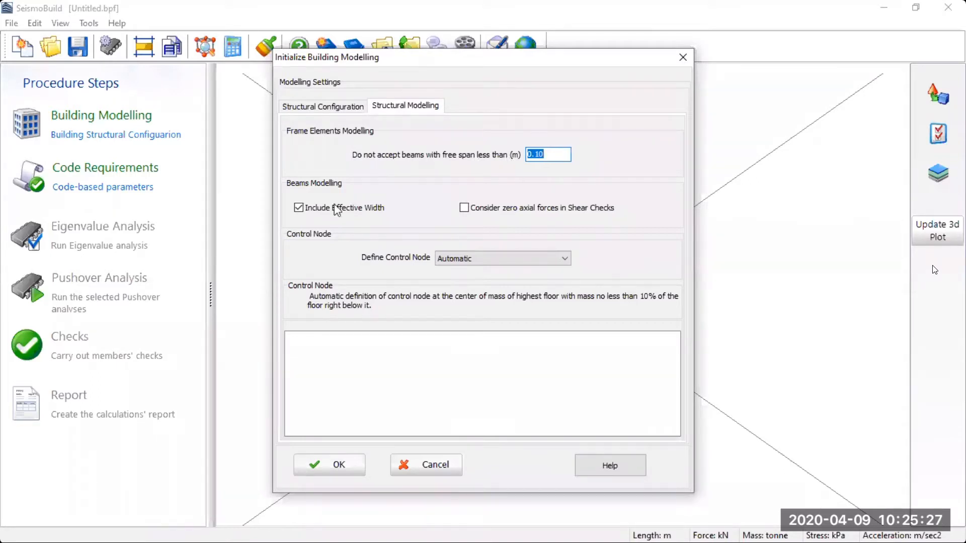
pyautogui.click(298, 208)
pyautogui.click(338, 106)
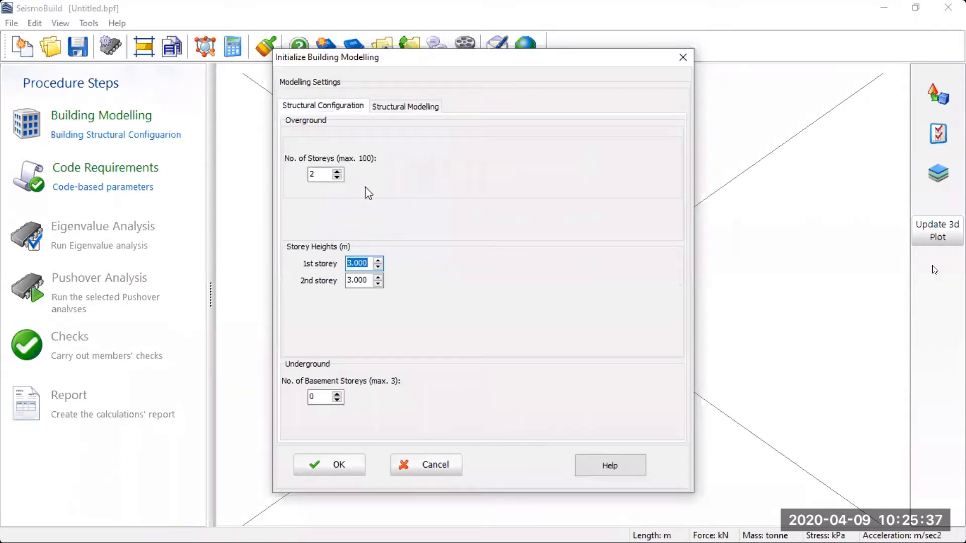
pyautogui.click(337, 468)
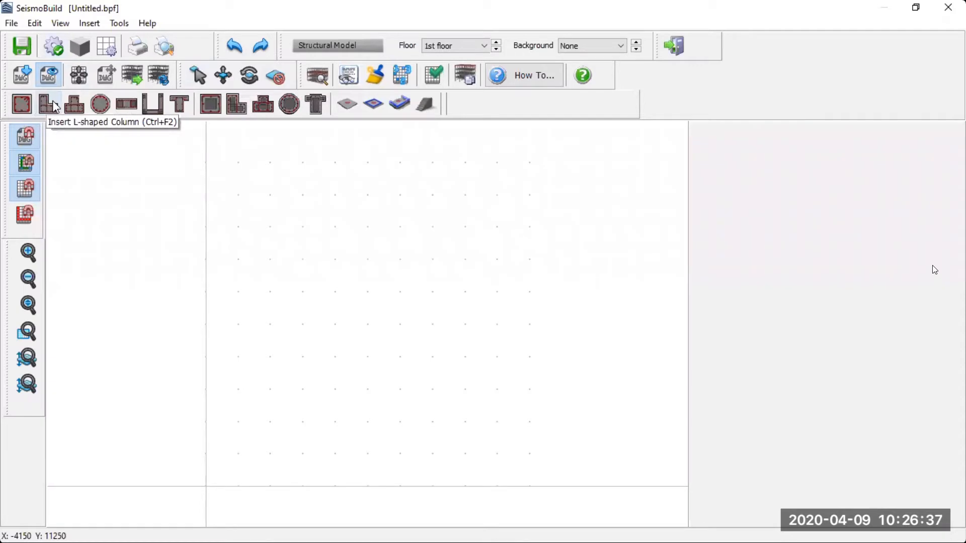
# Step: Start the rectangular column tool, dismiss its how-to message and enable the one snap option that is still off
pyautogui.click(23, 104)
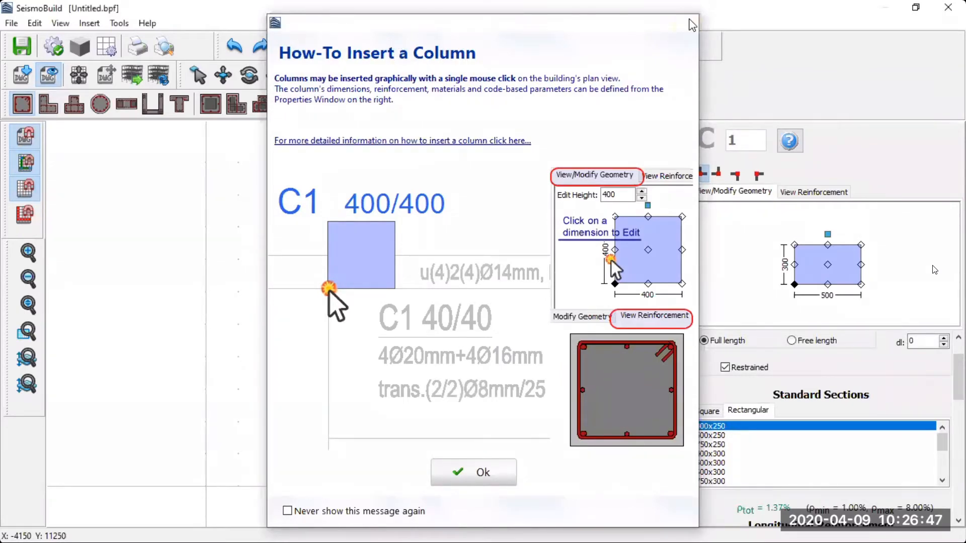
pyautogui.click(687, 23)
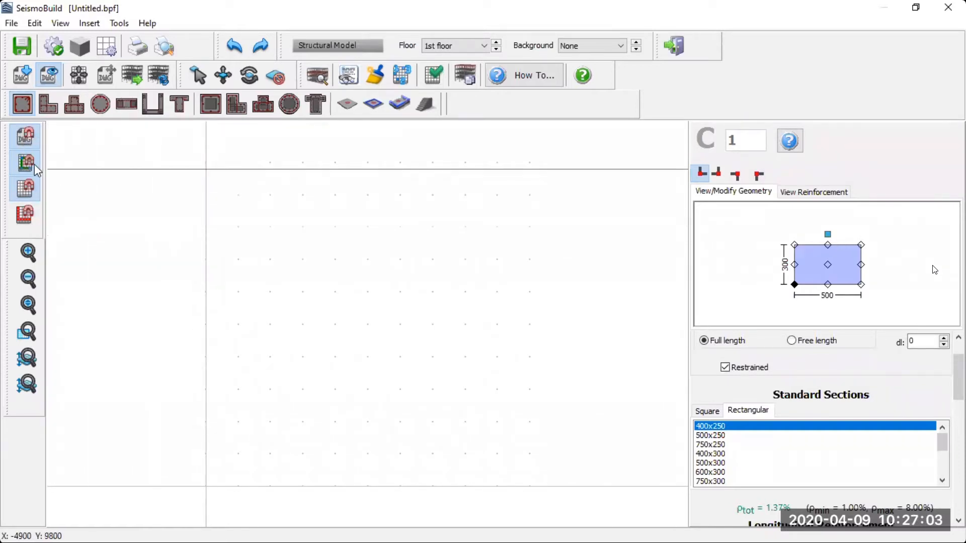
pyautogui.click(28, 216)
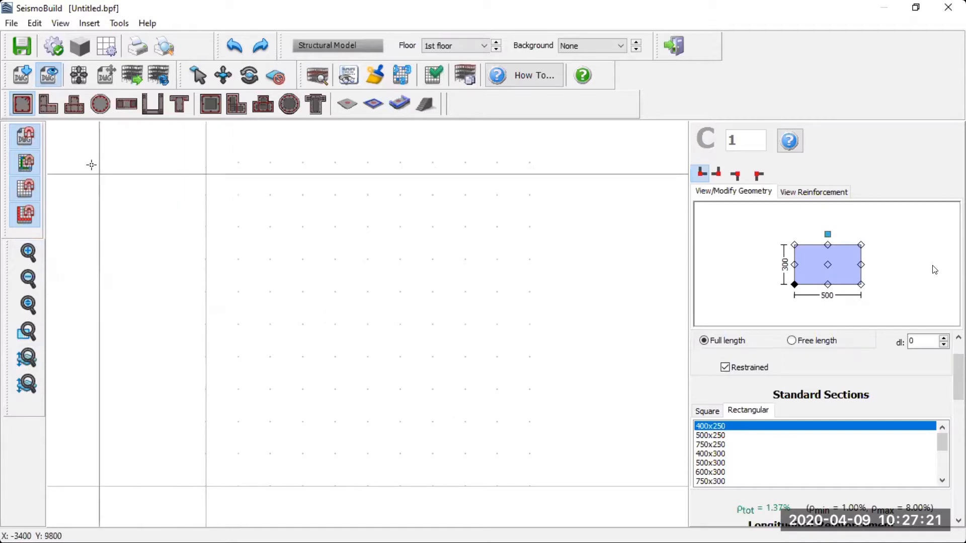
# Step: Look at the default L-shaped column section, followed by the T-shaped column section and its reinforcement
pyautogui.click(46, 105)
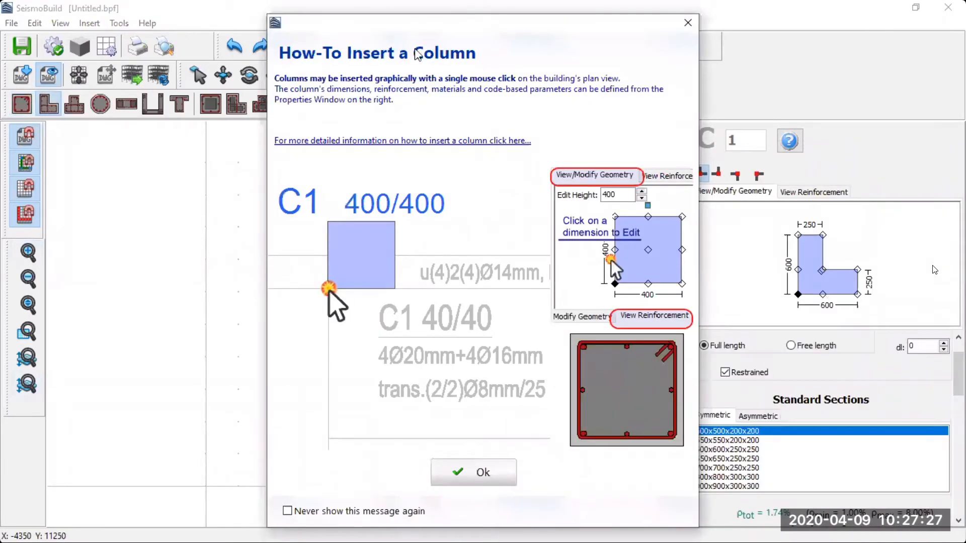
pyautogui.click(687, 22)
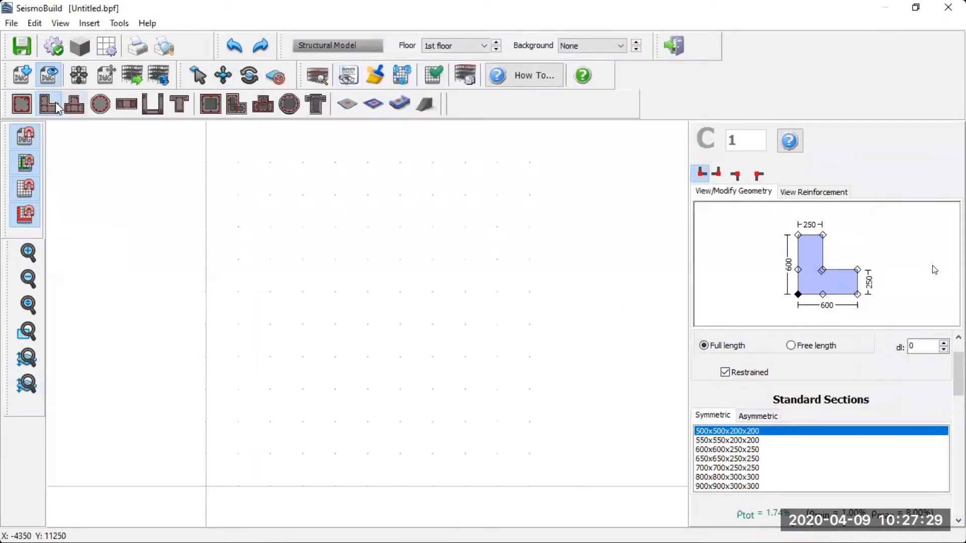
pyautogui.click(75, 105)
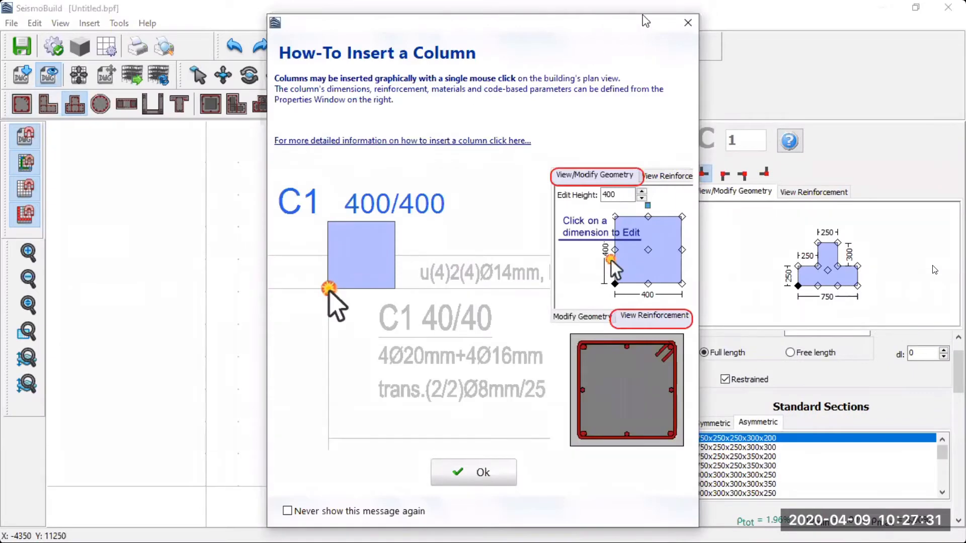
pyautogui.click(688, 22)
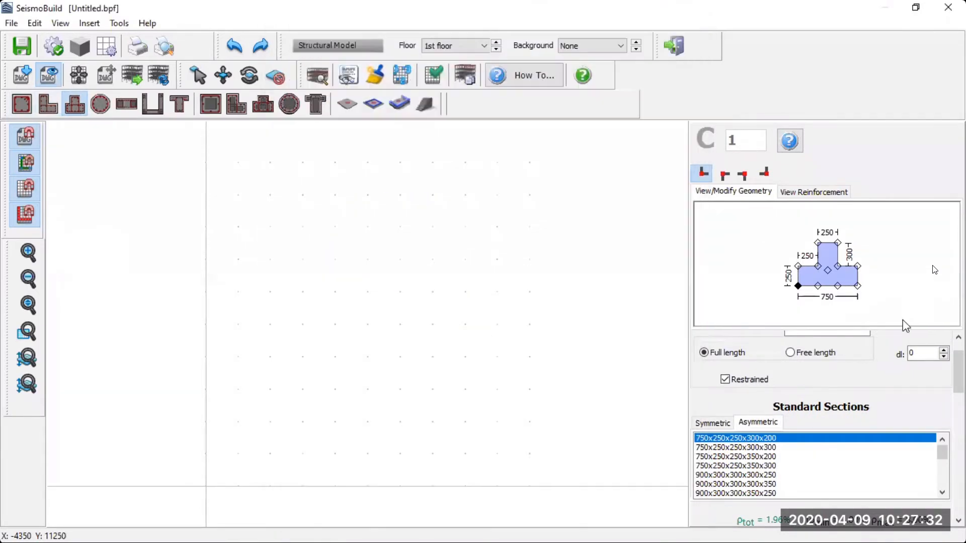
pyautogui.click(834, 196)
# Step: Examine the default circular column and its reinforcement layout
pyautogui.click(100, 104)
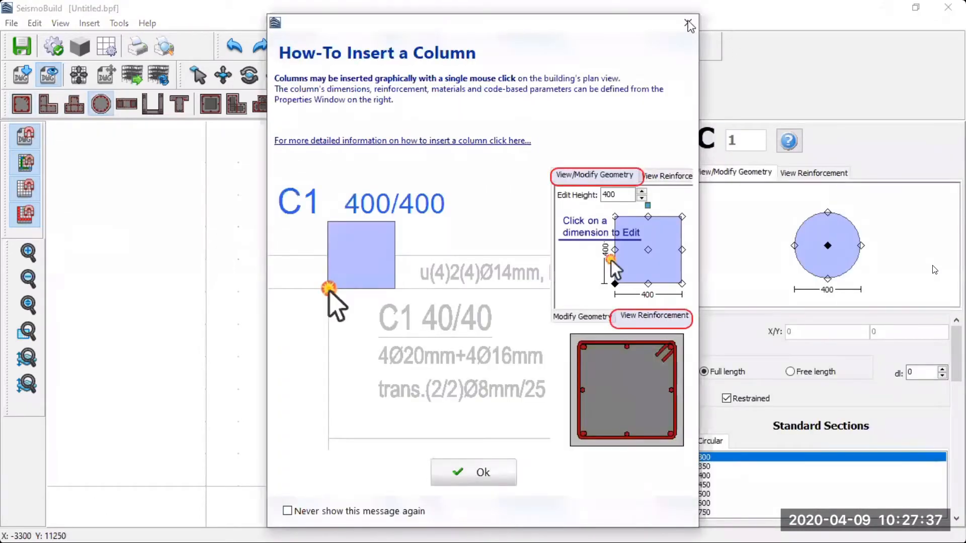
pyautogui.click(688, 23)
pyautogui.click(793, 175)
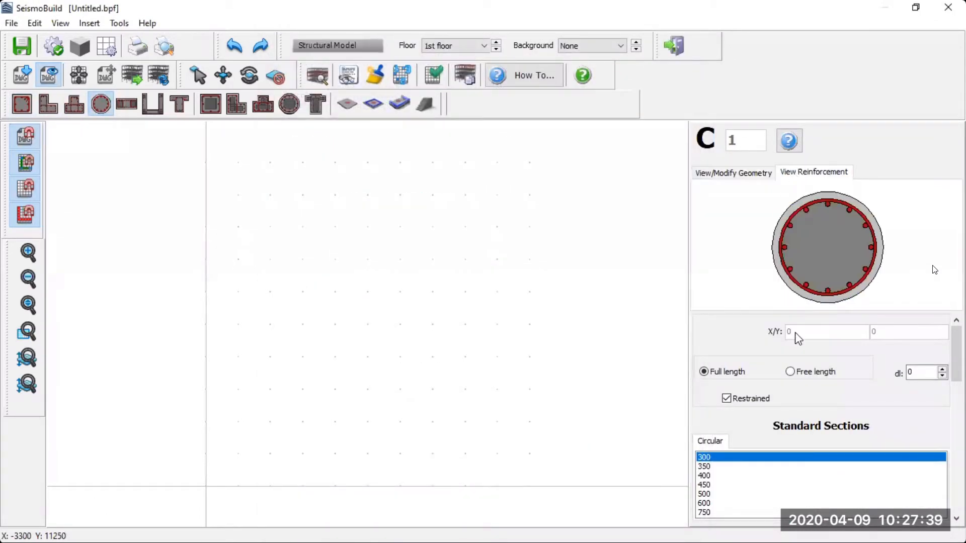
# Step: Review the default wall properties and examine the reinforcement of the default beam
pyautogui.click(129, 106)
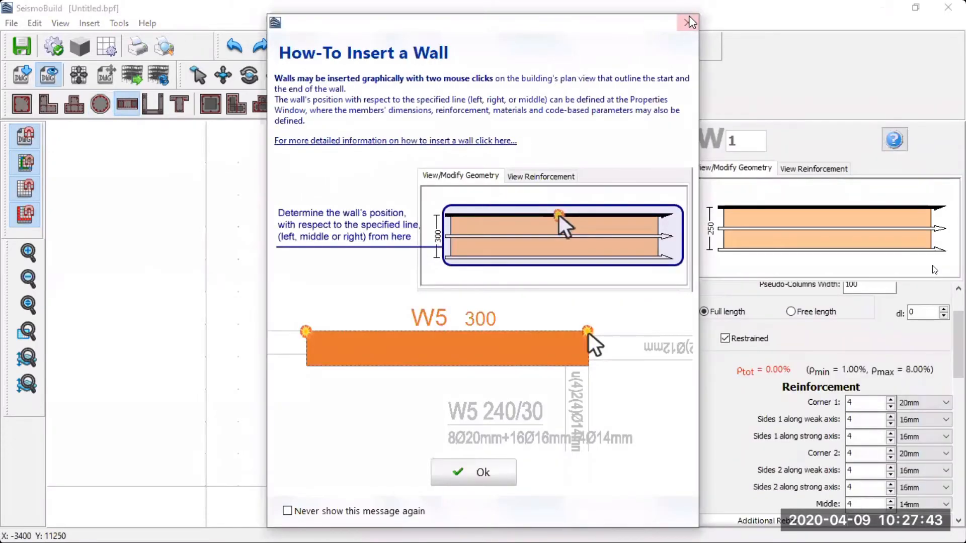
pyautogui.click(689, 22)
pyautogui.click(180, 104)
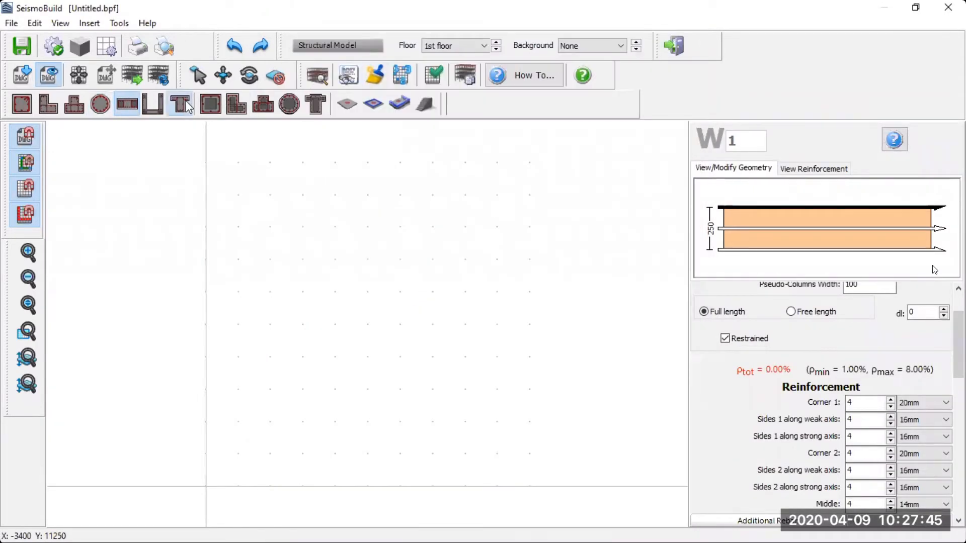
pyautogui.click(688, 22)
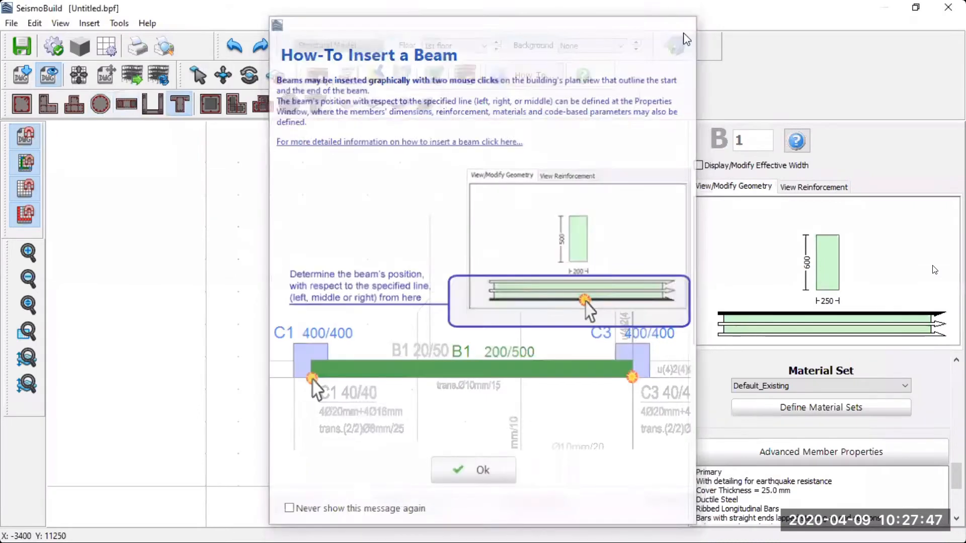
pyautogui.click(811, 187)
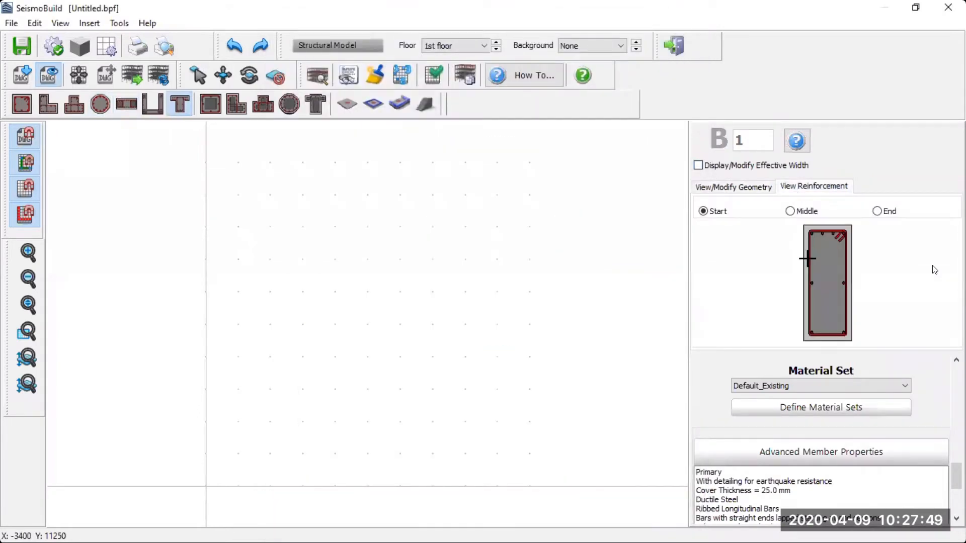
# Step: Examine the reinforcement of the jacketed rectangular column and the jacketed L-shaped column
pyautogui.click(209, 106)
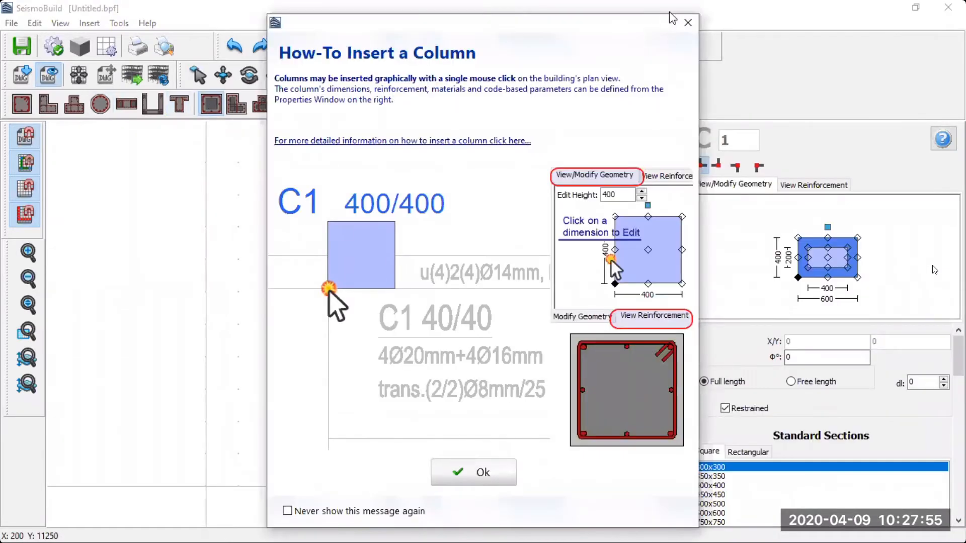
pyautogui.click(698, 17)
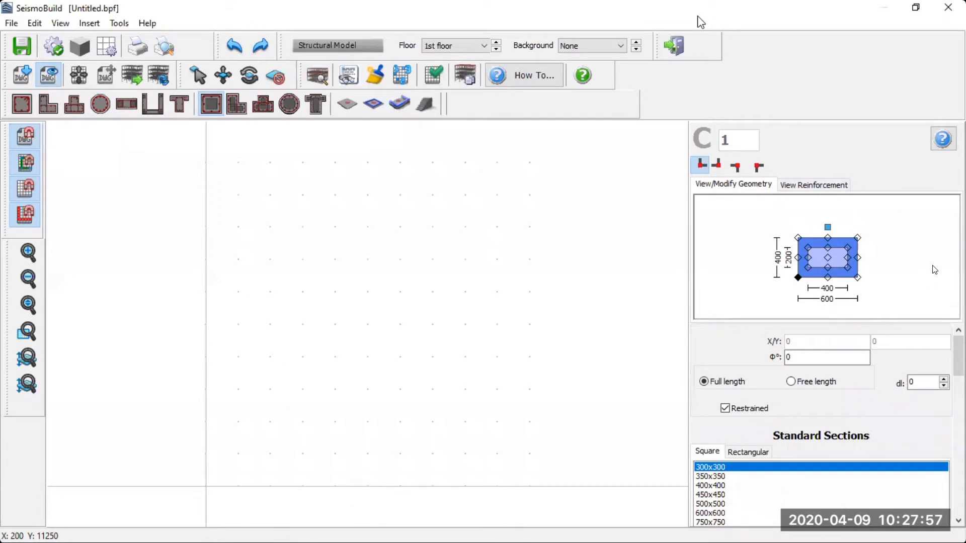
pyautogui.click(804, 185)
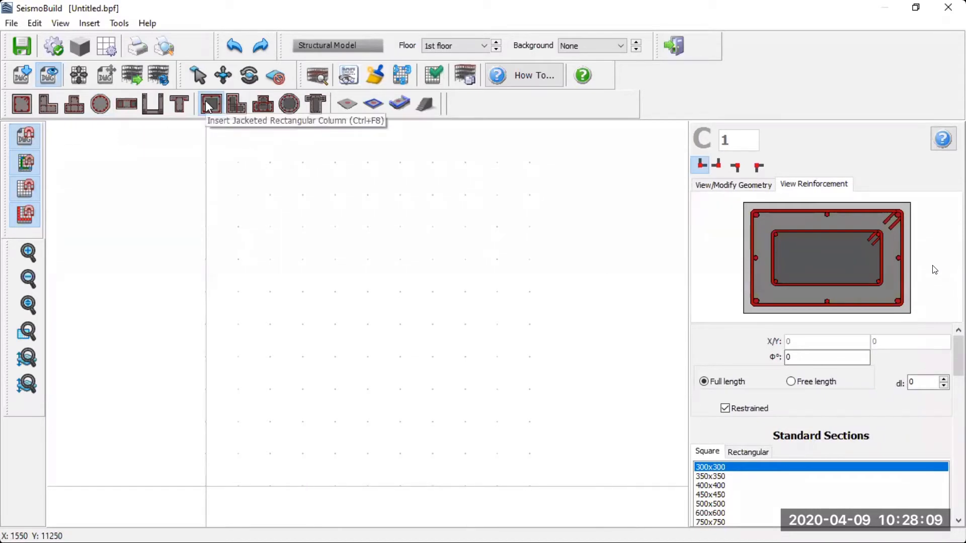
pyautogui.click(236, 104)
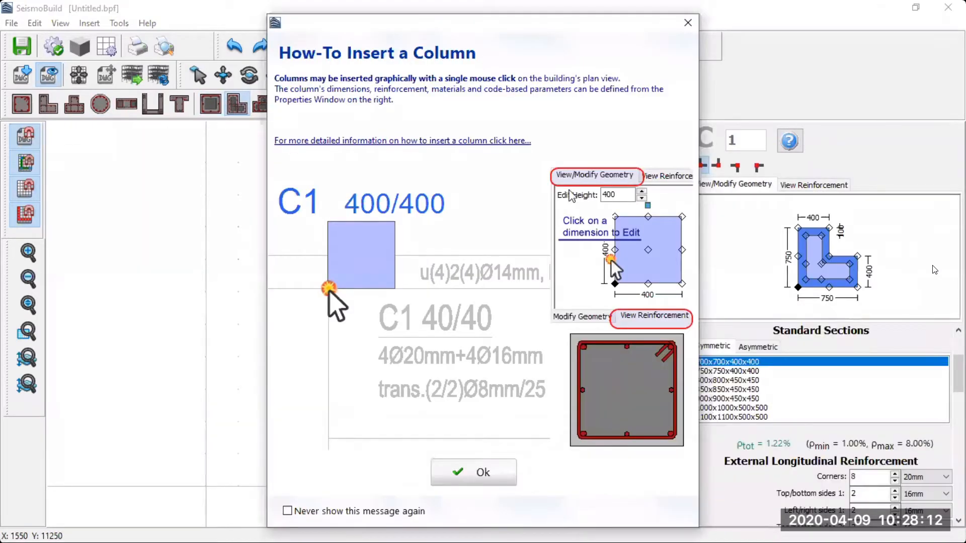
pyautogui.click(688, 22)
pyautogui.click(828, 186)
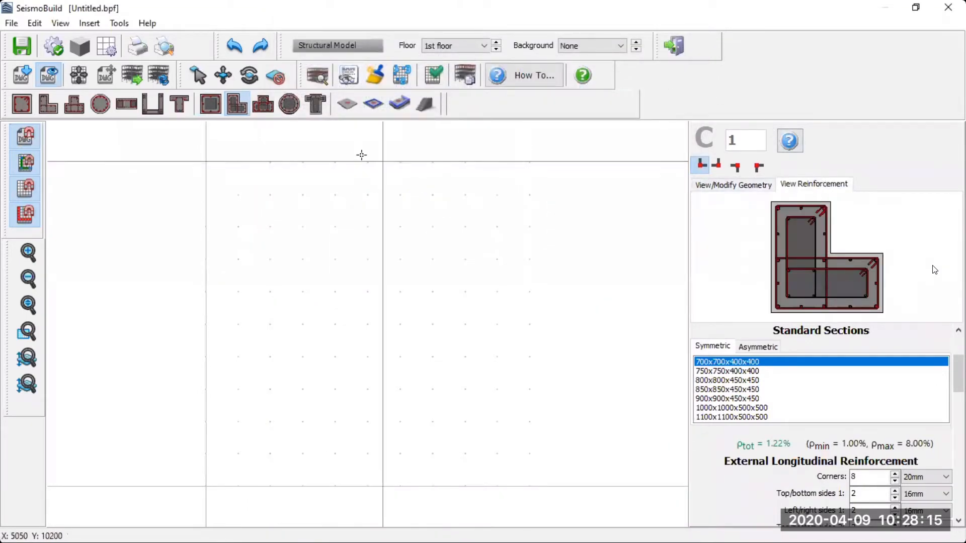
# Step: Examine the reinforcement of the jacketed circular column and the jacketed beam, and return to selection mode
pyautogui.click(286, 104)
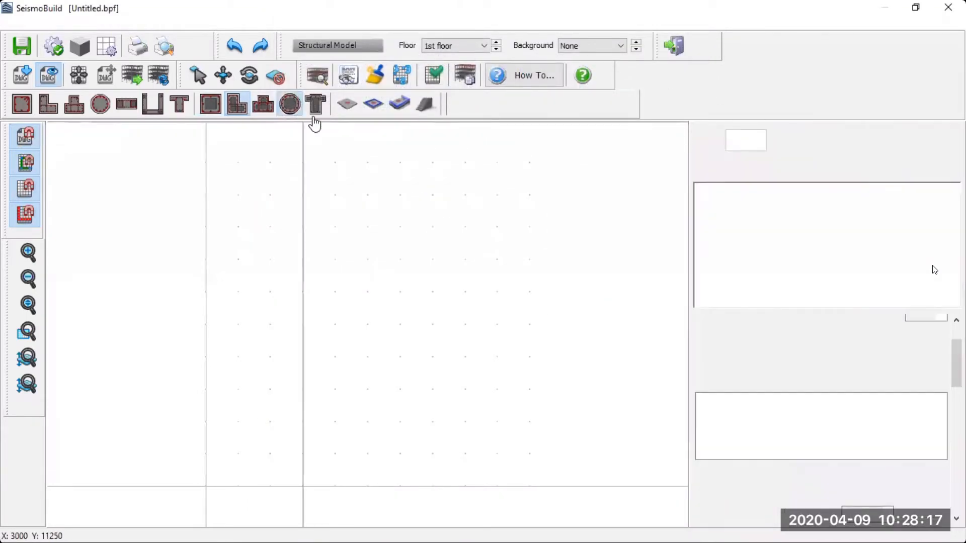
pyautogui.click(687, 22)
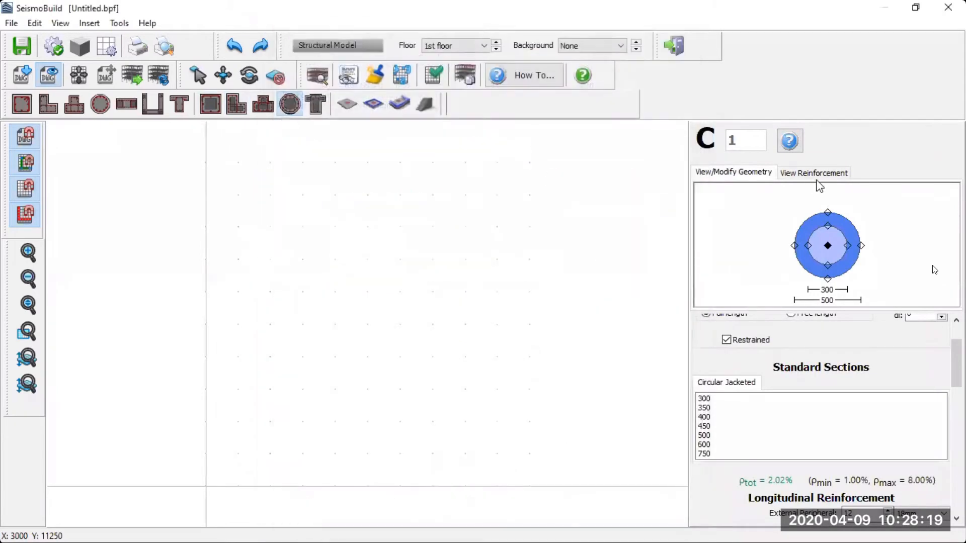
pyautogui.click(816, 172)
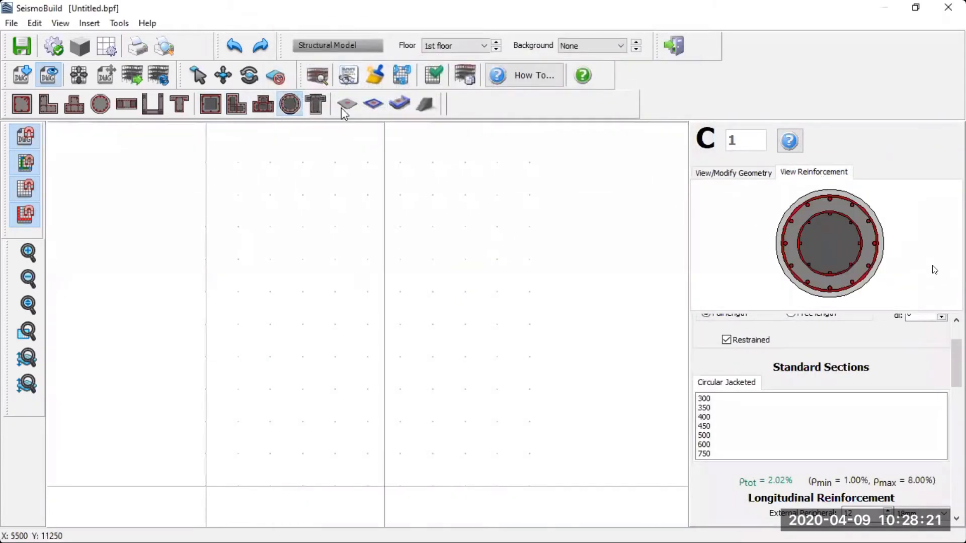
pyautogui.click(322, 105)
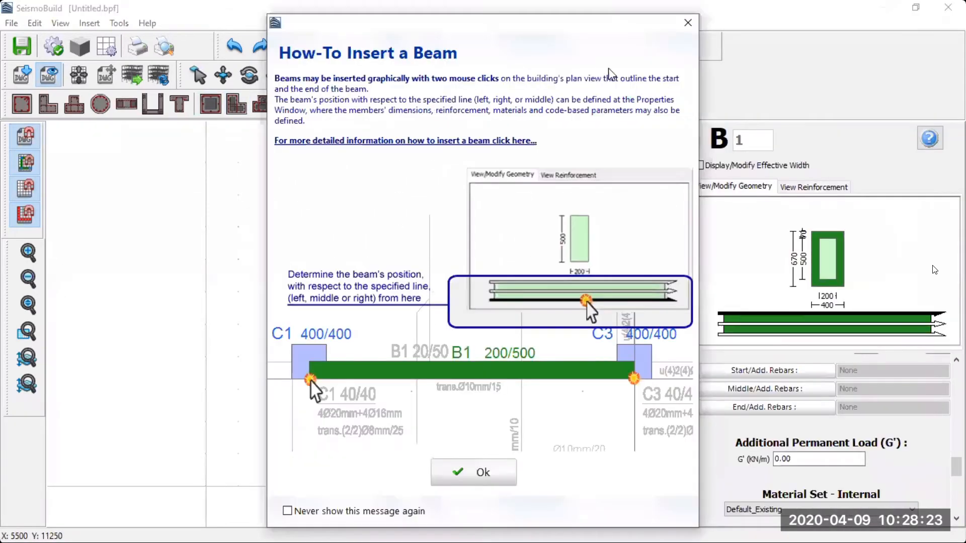
pyautogui.click(687, 22)
pyautogui.click(814, 186)
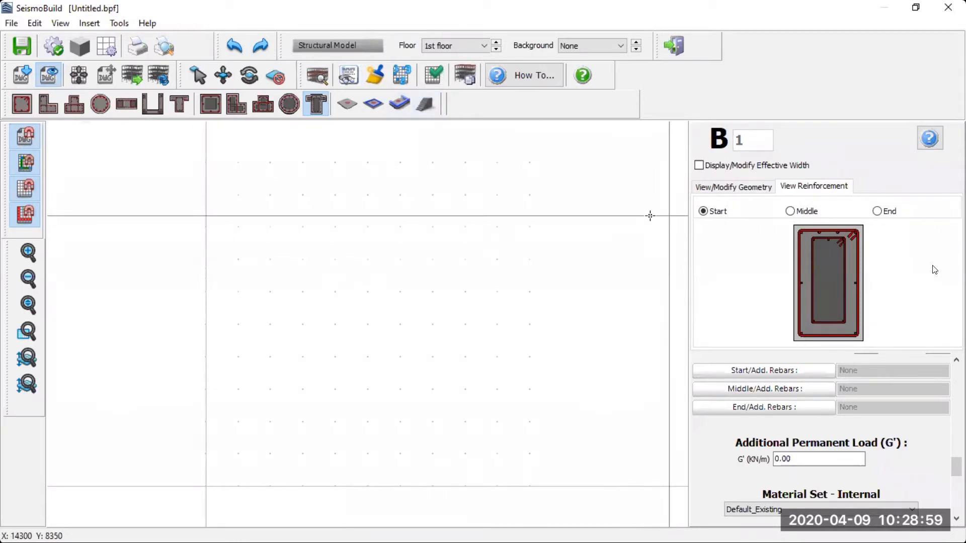
pyautogui.click(193, 72)
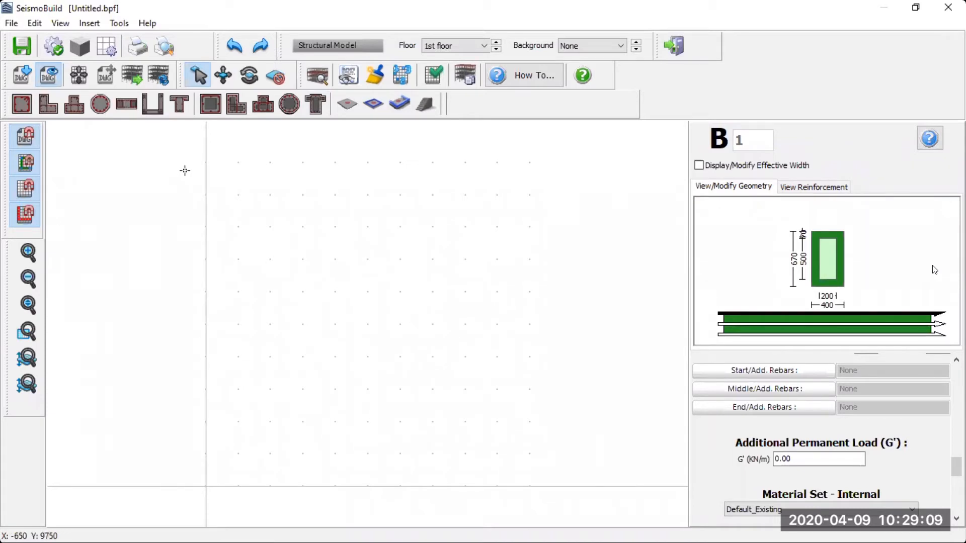
# Step: Import the Floor 1 drawing from the Webinars > CAD Drawings folder, with units in metres and the drawing moved to 0,0
pyautogui.click(21, 78)
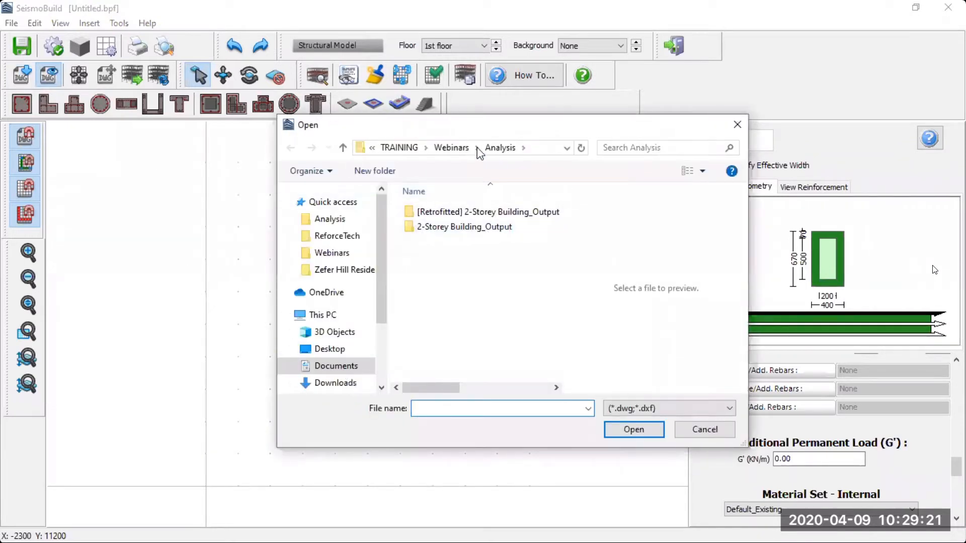
pyautogui.click(452, 147)
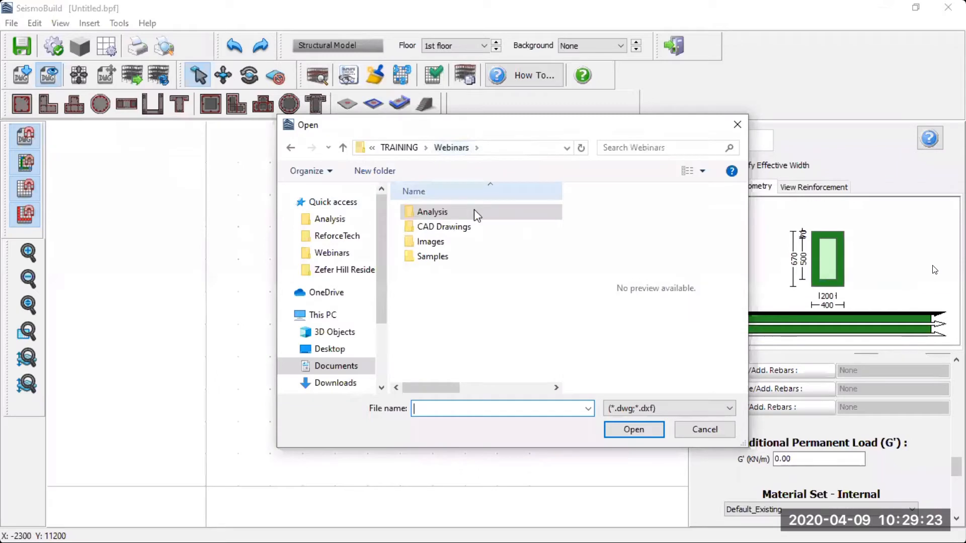
pyautogui.doubleClick(453, 227)
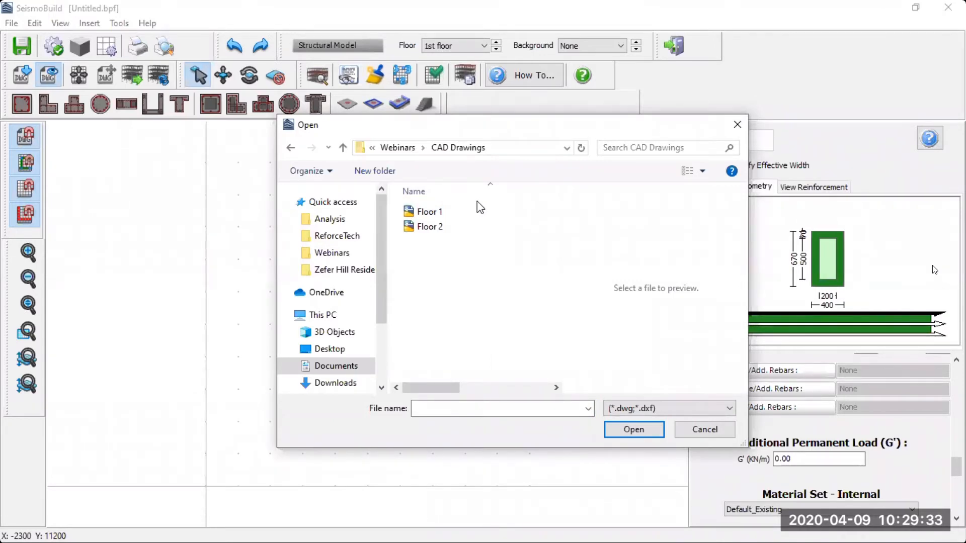
pyautogui.click(436, 216)
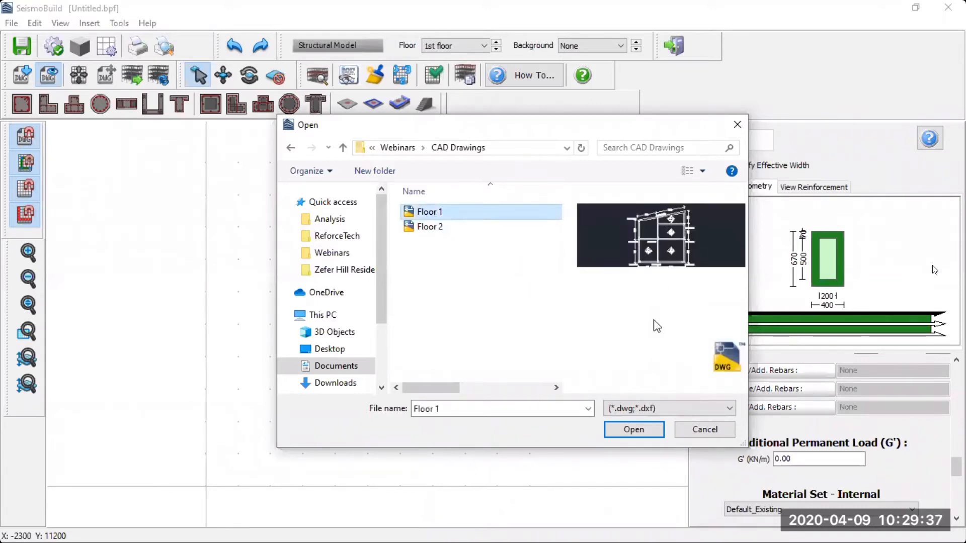
pyautogui.click(633, 431)
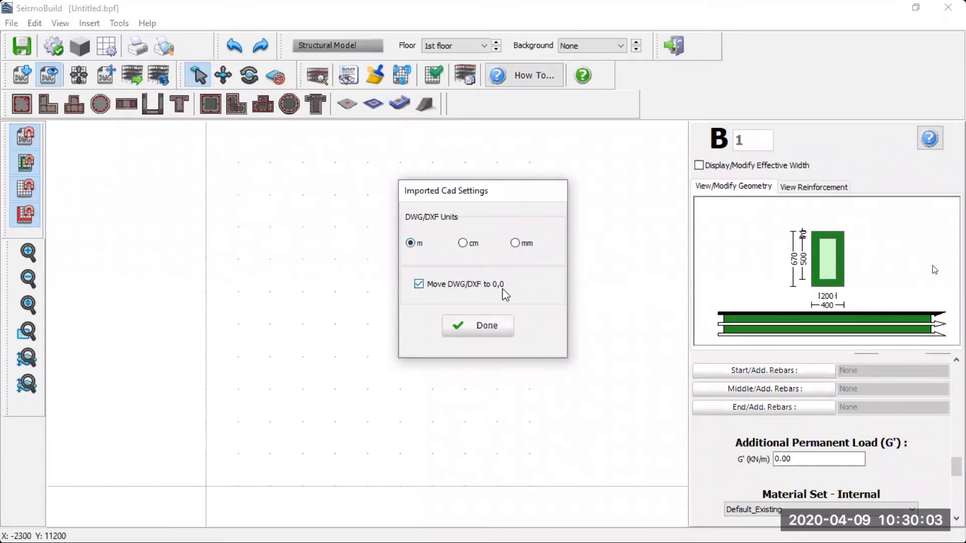
pyautogui.click(498, 328)
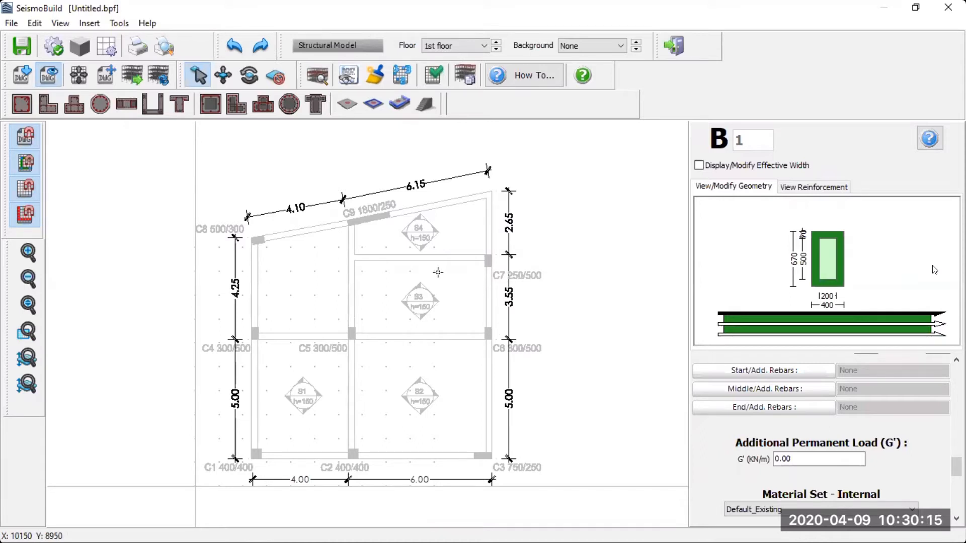
# Step: Toggle the imported floor drawing's visibility off and on, leaving it displayed
pyautogui.click(49, 75)
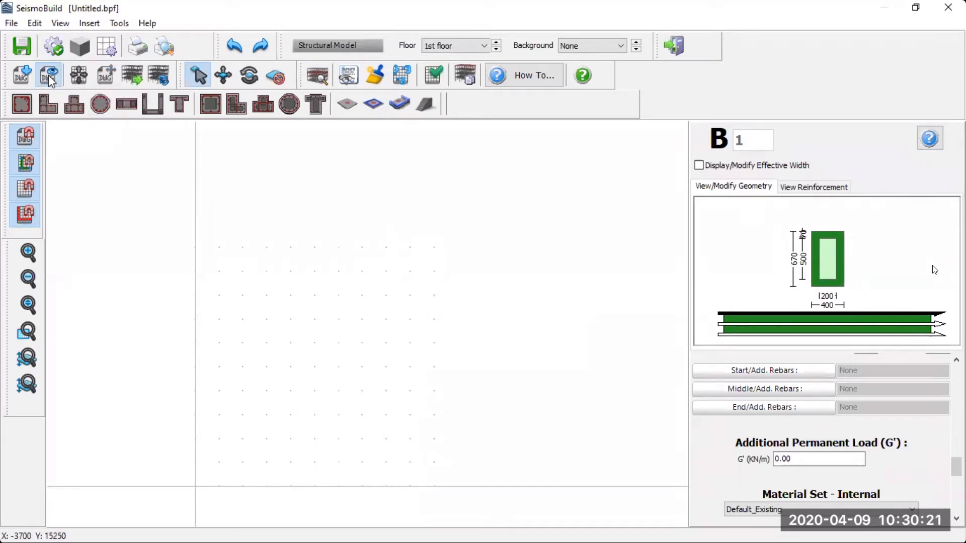
pyautogui.click(50, 79)
pyautogui.click(51, 78)
pyautogui.click(50, 77)
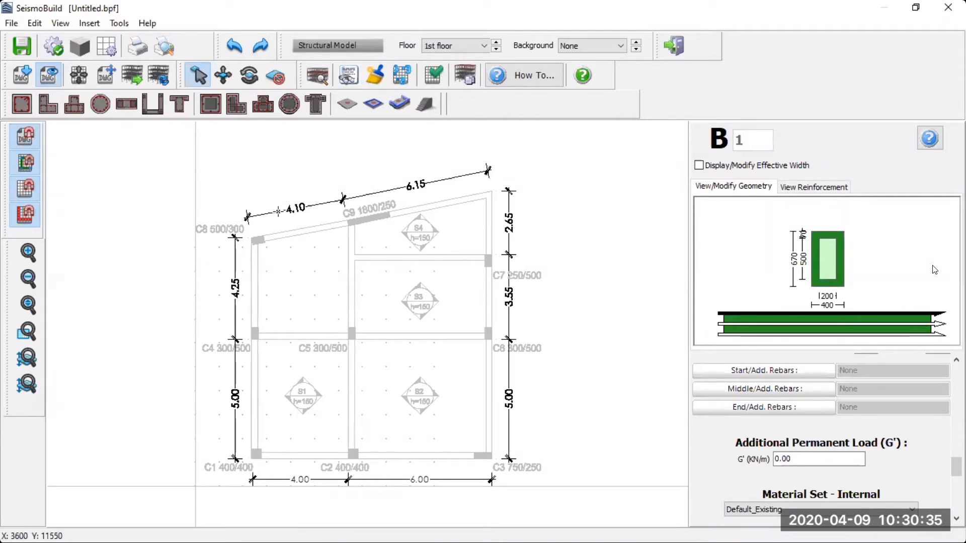
# Step: Start inserting a rectangular column over the Floor 1 drawing and display its section reinforcement
pyautogui.click(20, 105)
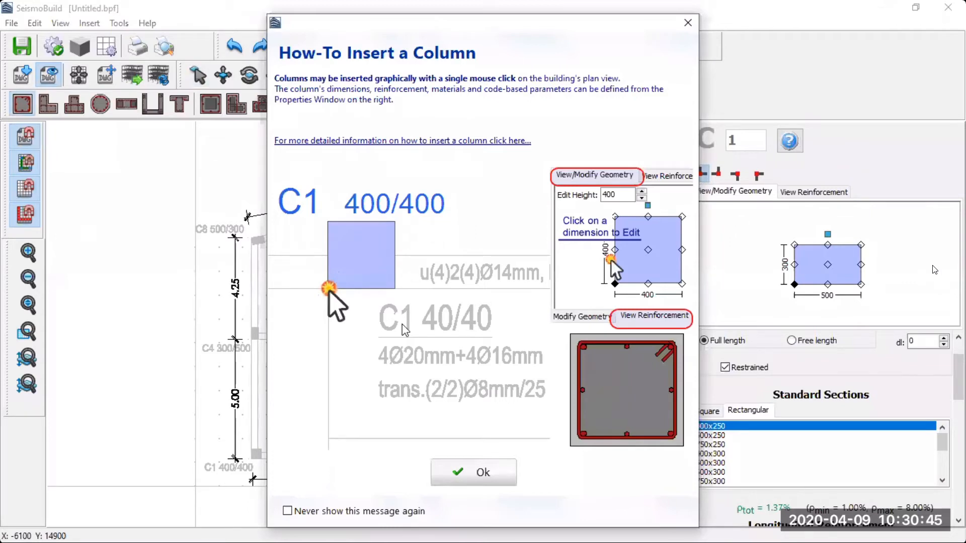
pyautogui.click(473, 471)
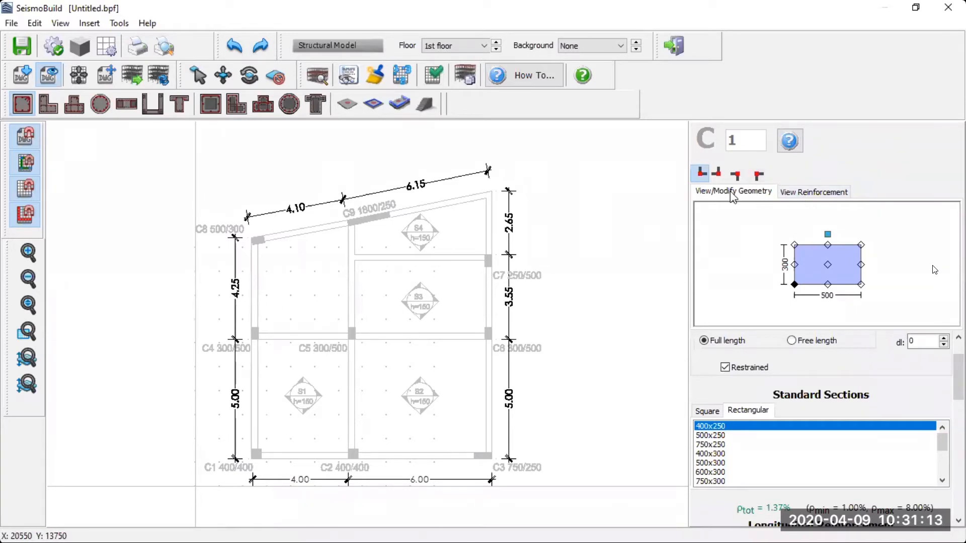
pyautogui.click(816, 192)
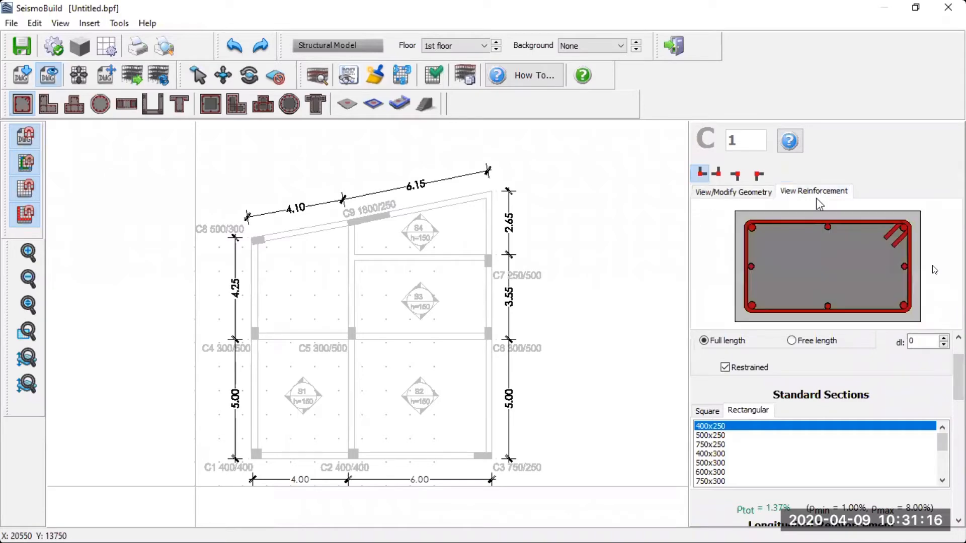
# Step: Display the column's geometry and choose the standard square 400x400 section for column C1
pyautogui.click(759, 195)
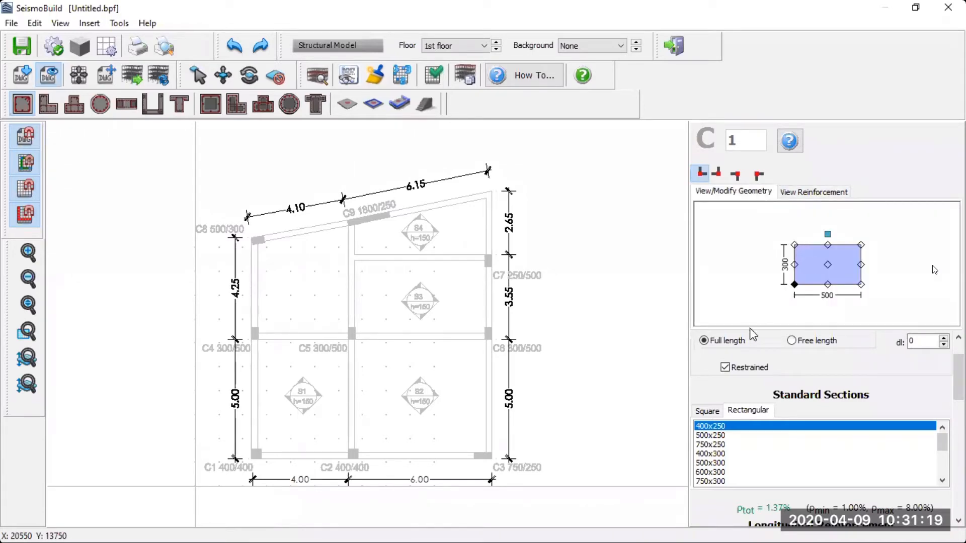
pyautogui.scroll(2, 202, 477)
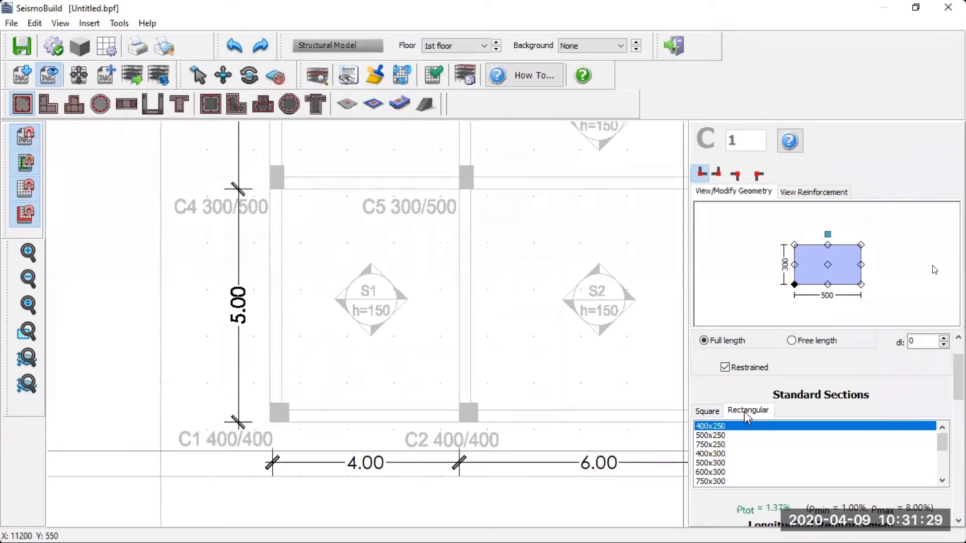
pyautogui.click(714, 412)
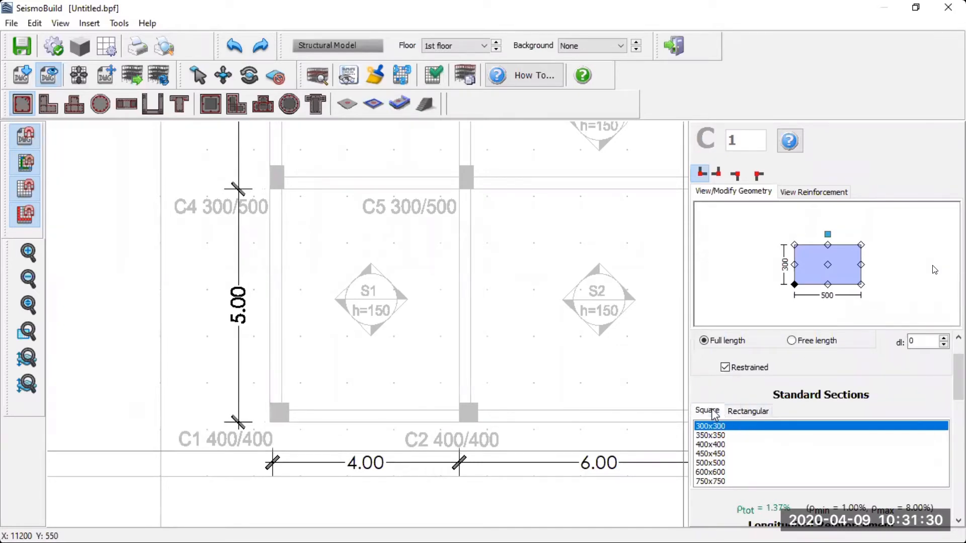
pyautogui.click(720, 446)
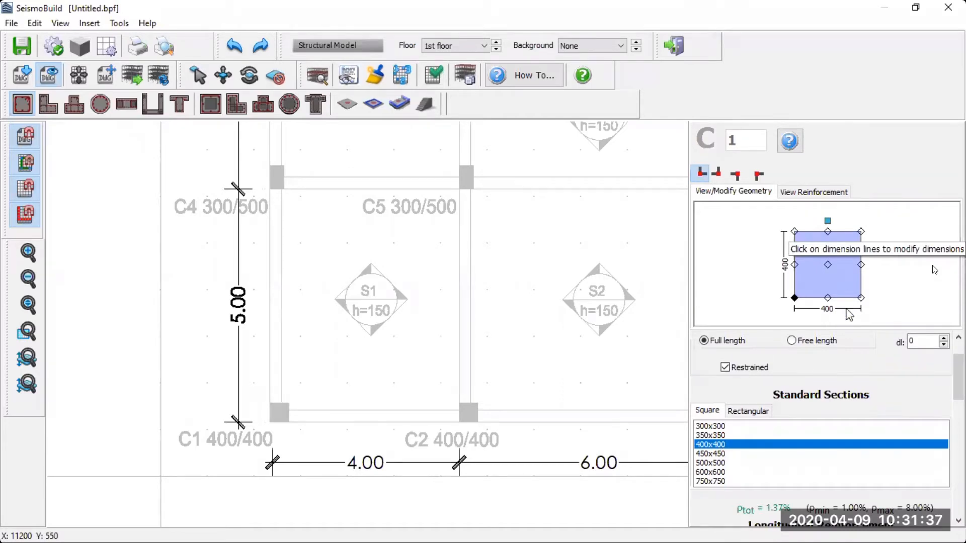
# Step: Try a column width of 600 mm, and reapply the standard square 400x400 section
pyautogui.click(830, 312)
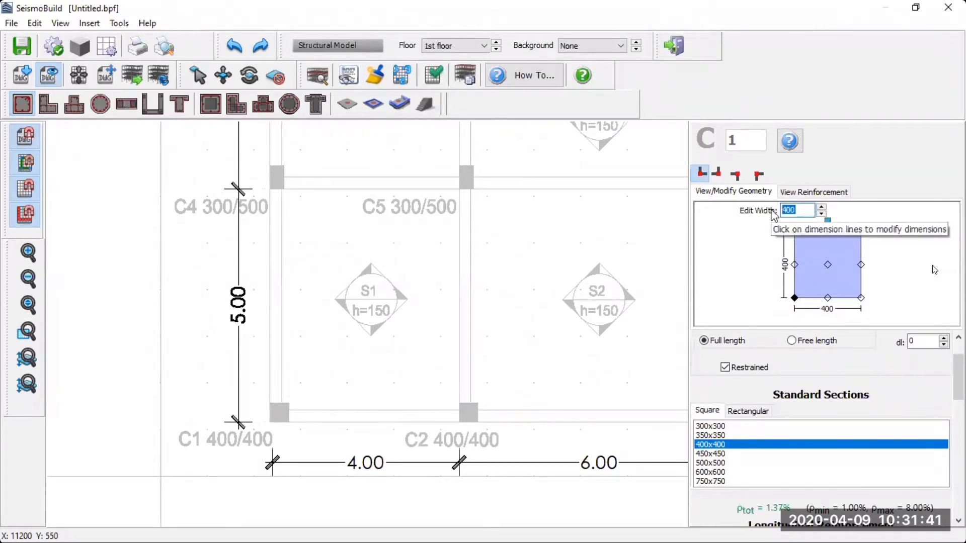
pyautogui.write('600')
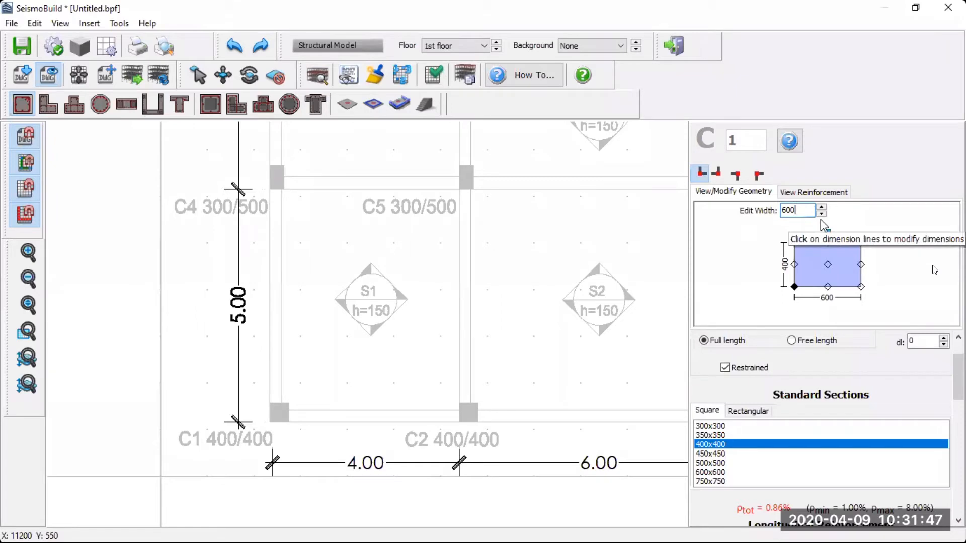
pyautogui.click(738, 416)
pyautogui.click(704, 416)
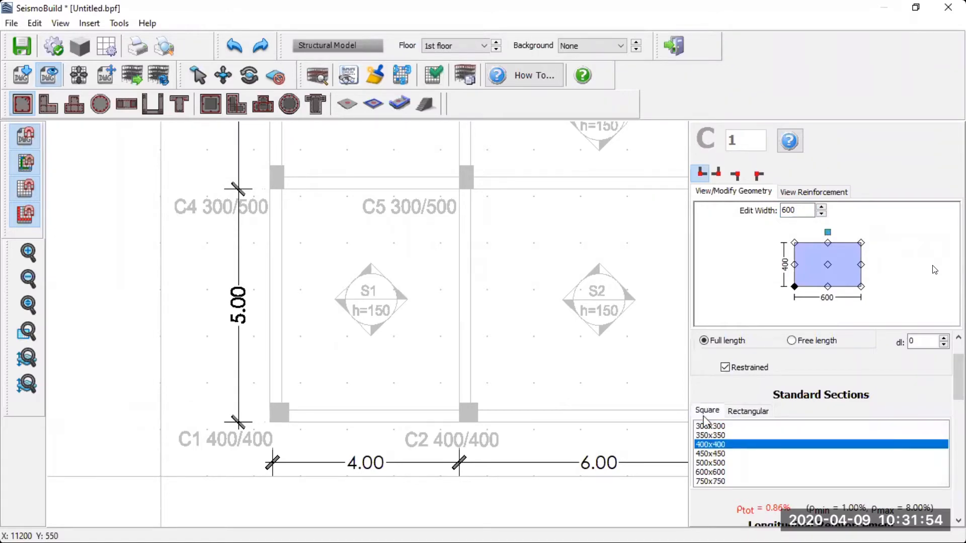
pyautogui.doubleClick(717, 445)
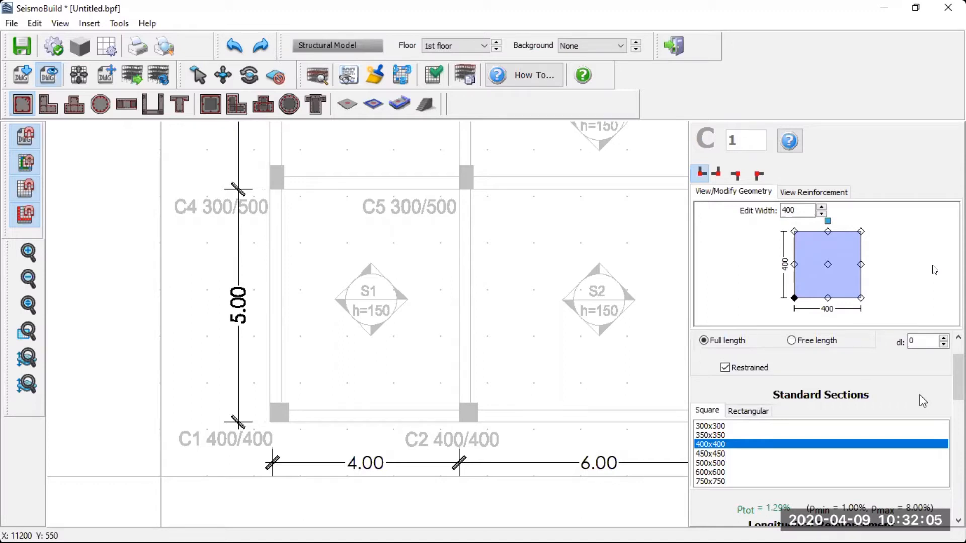
# Step: Keep the column restrained and set its Foundation Top Level (dl) to -1000
pyautogui.click(725, 368)
pyautogui.click(725, 367)
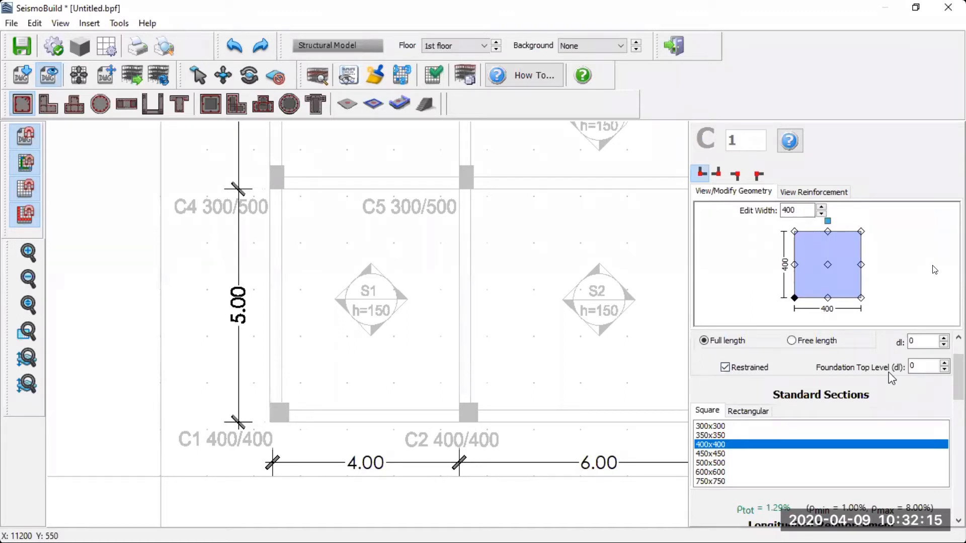
pyautogui.doubleClick(922, 363)
pyautogui.write('-1000')
# Step: Set the column's longitudinal reinforcement to 4 corner bars of 18 mm, with 0 bars on the top/bottom and left/right sides
pyautogui.scroll(-8, 934, 270)
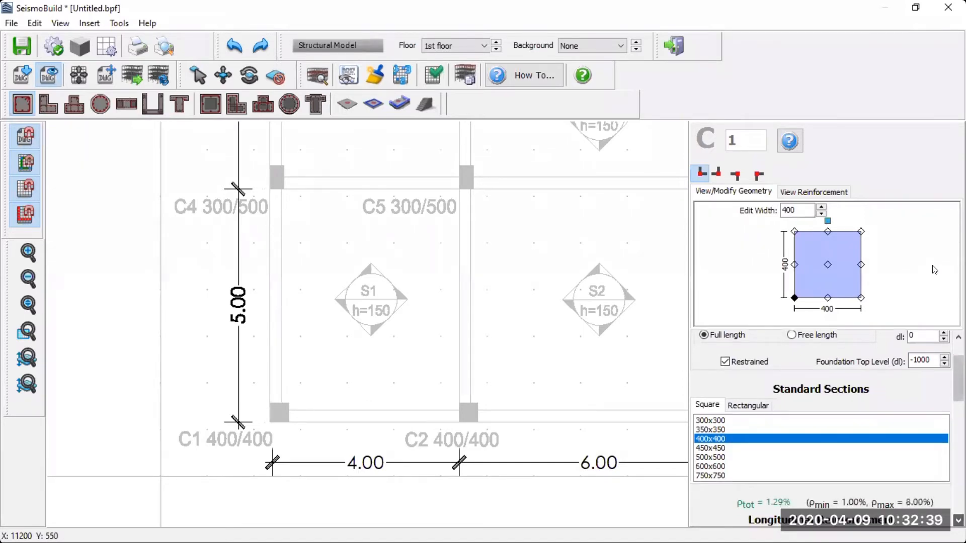
pyautogui.scroll(-8, 935, 271)
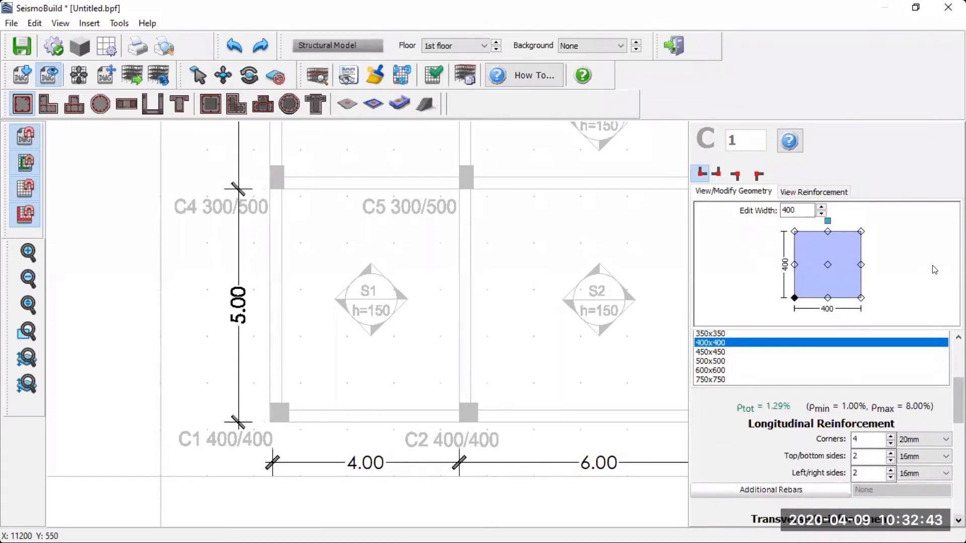
pyautogui.scroll(-3, 935, 270)
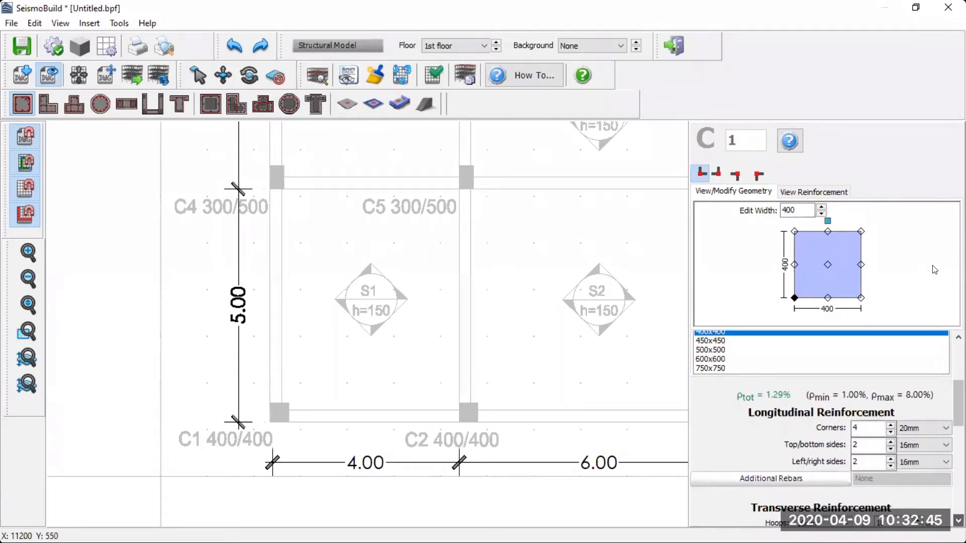
pyautogui.click(875, 422)
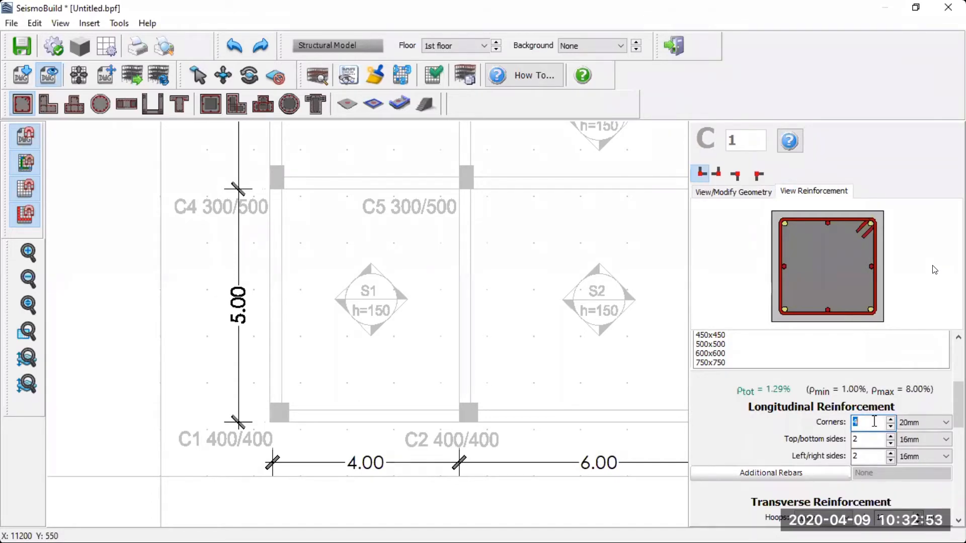
pyautogui.click(851, 425)
pyautogui.click(921, 423)
pyautogui.scroll(5, 926, 465)
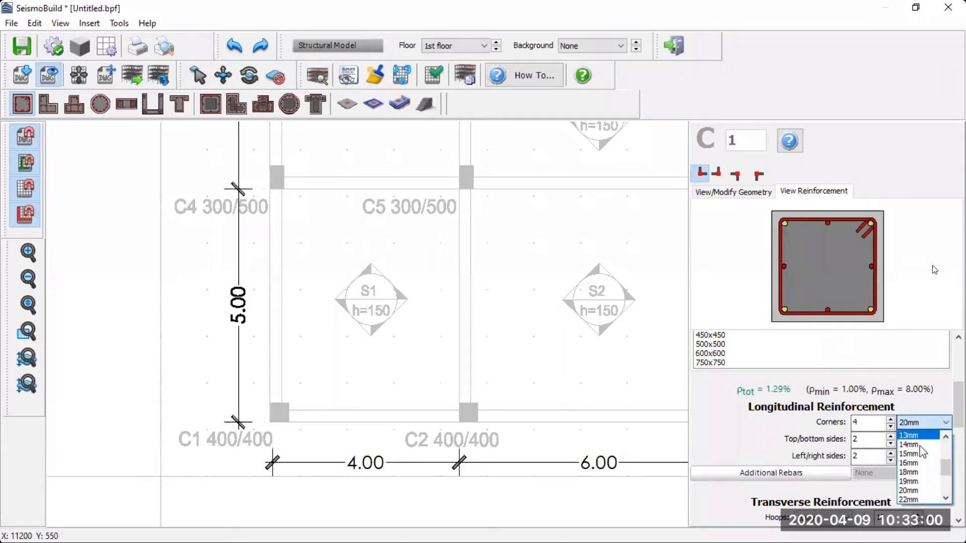
pyautogui.click(923, 475)
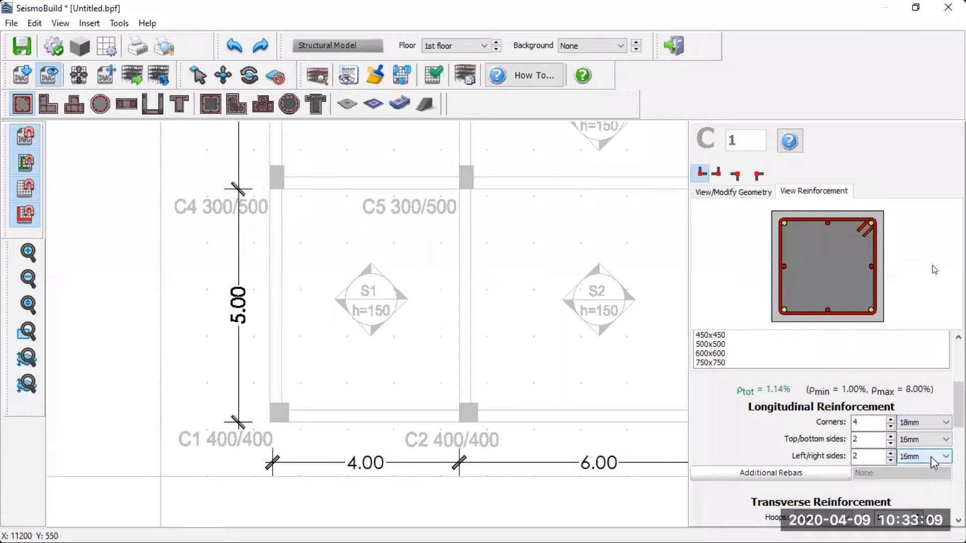
pyautogui.doubleClick(870, 424)
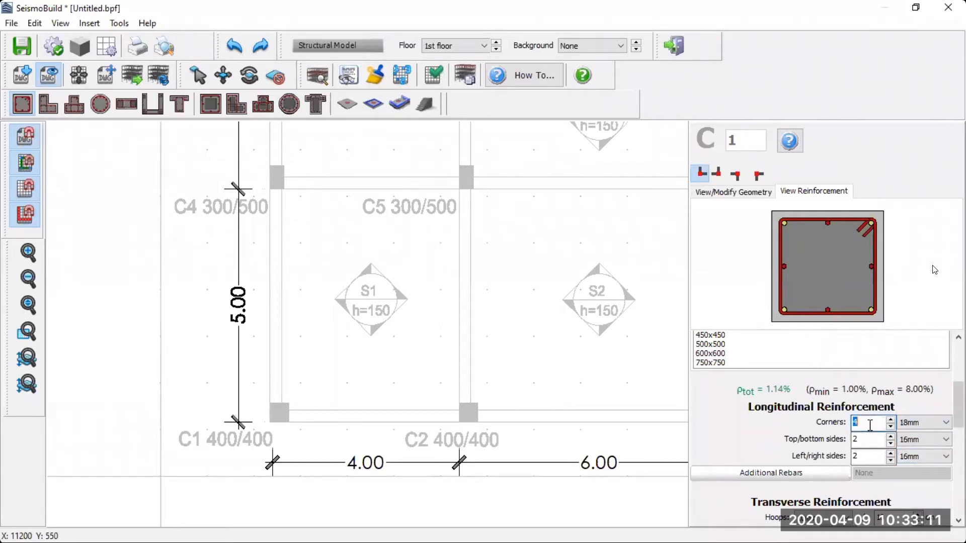
pyautogui.click(870, 424)
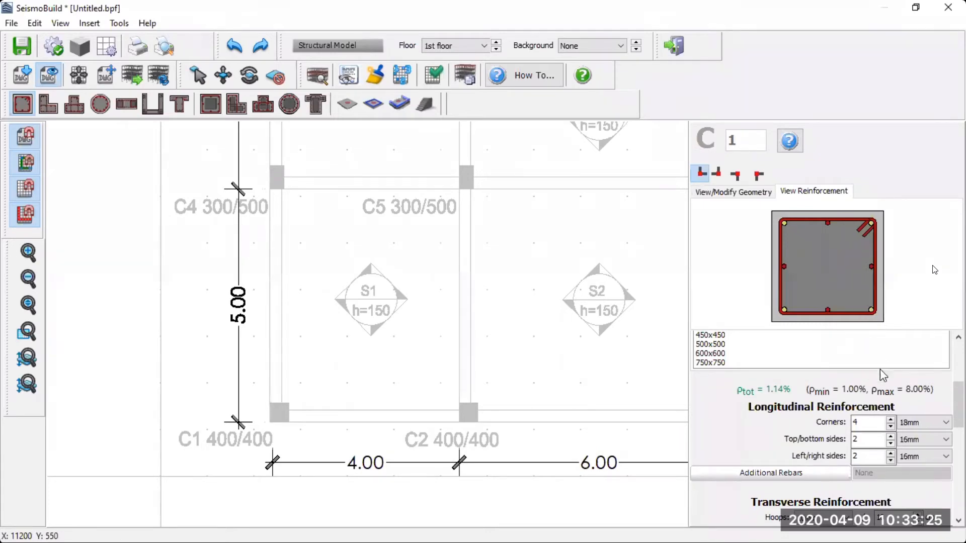
pyautogui.click(891, 444)
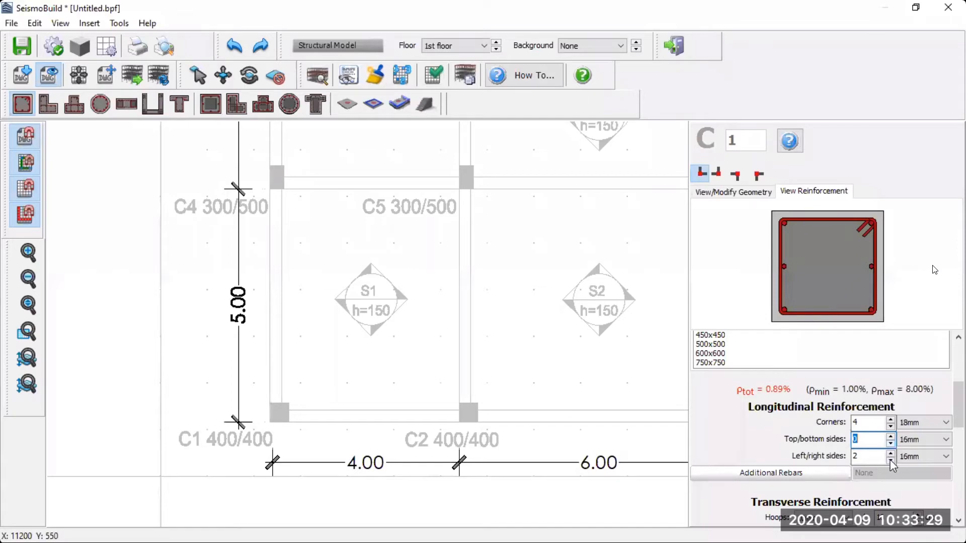
pyautogui.click(891, 460)
# Step: Set the column's transverse reinforcement to 8 mm hoops at 20 cm spacing
pyautogui.scroll(-3, 708, 435)
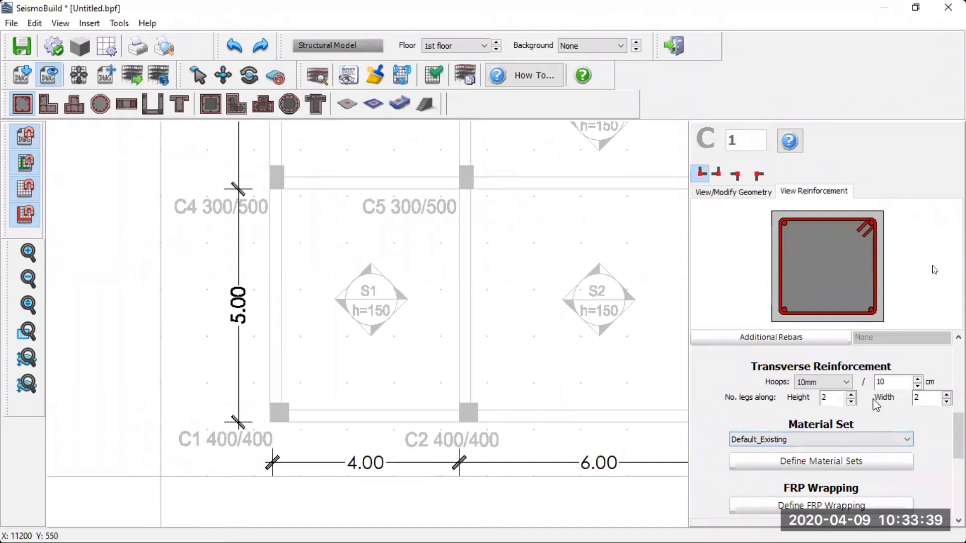
pyautogui.click(850, 384)
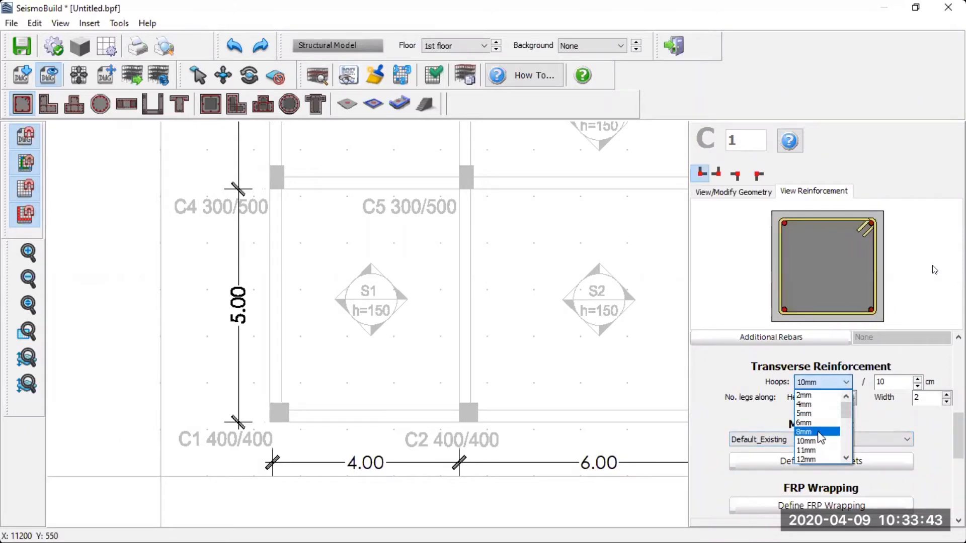
pyautogui.click(817, 432)
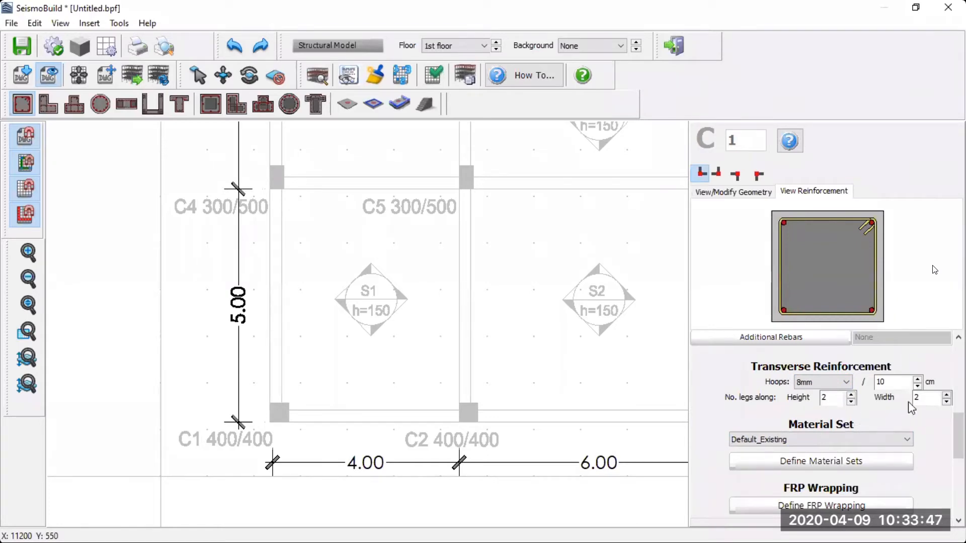
pyautogui.doubleClick(916, 383)
pyautogui.write('20')
# Step: Try 4 hoop legs along the height and 4 along the width, restoring 2 legs in each direction
pyautogui.doubleClick(833, 397)
pyautogui.click(852, 395)
pyautogui.click(852, 395)
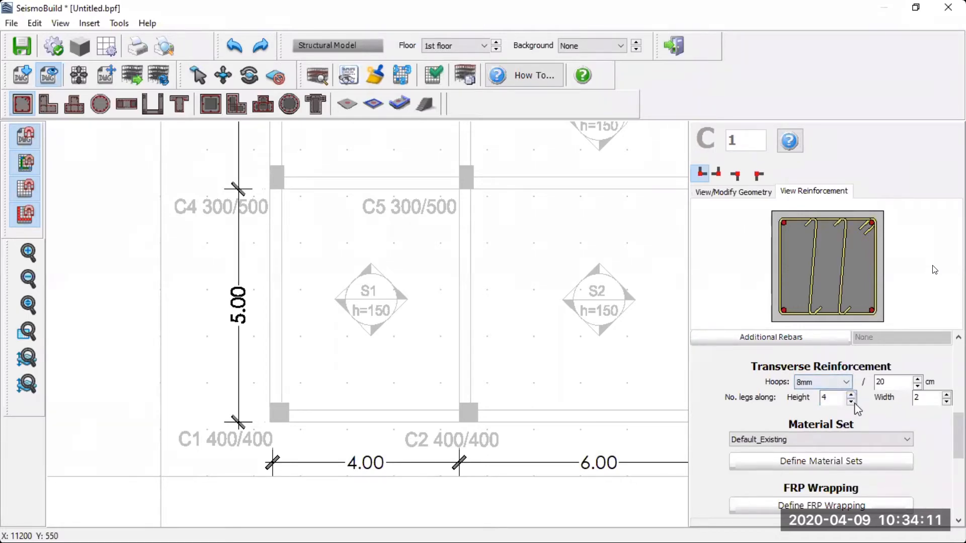
pyautogui.click(852, 402)
pyautogui.click(852, 402)
pyautogui.click(946, 395)
pyautogui.press('Up')
pyautogui.press('Up')
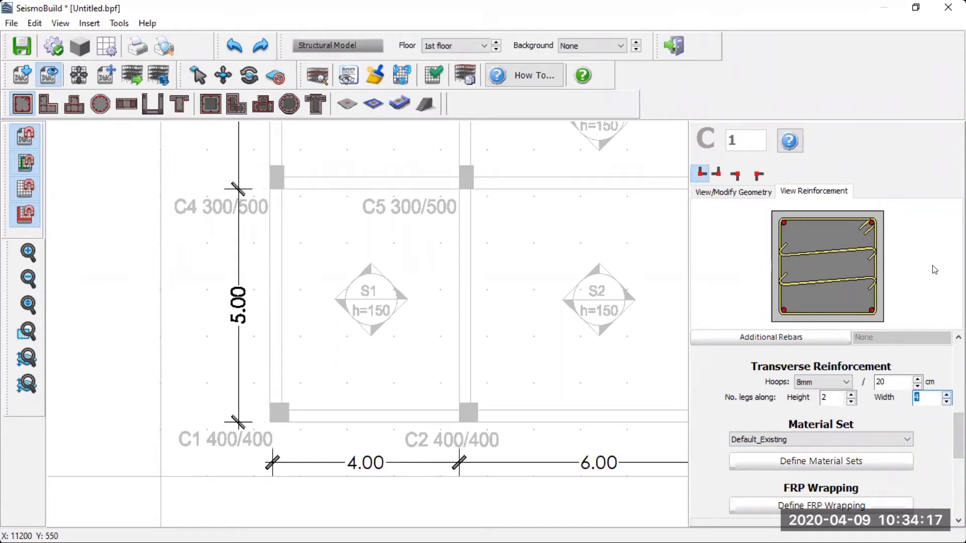
pyautogui.press('Down')
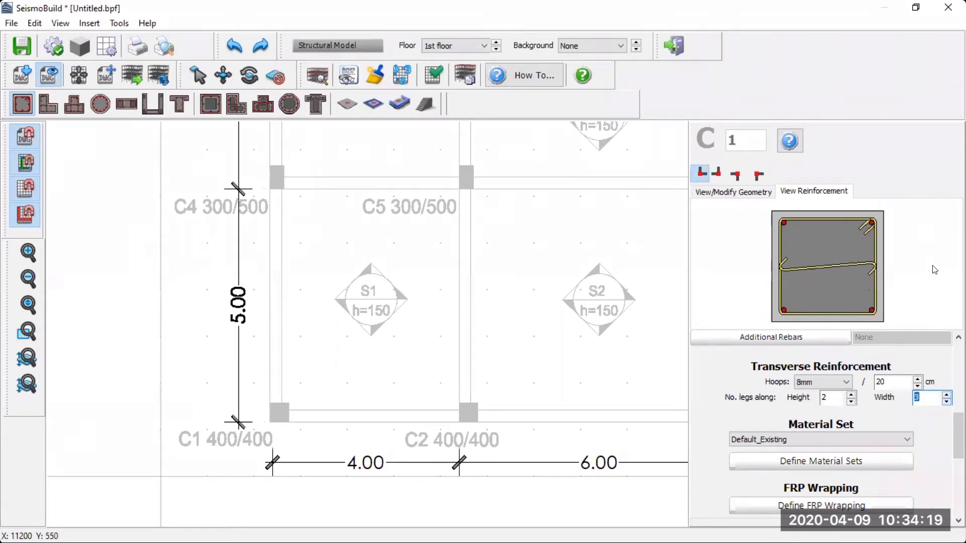
pyautogui.press('Down')
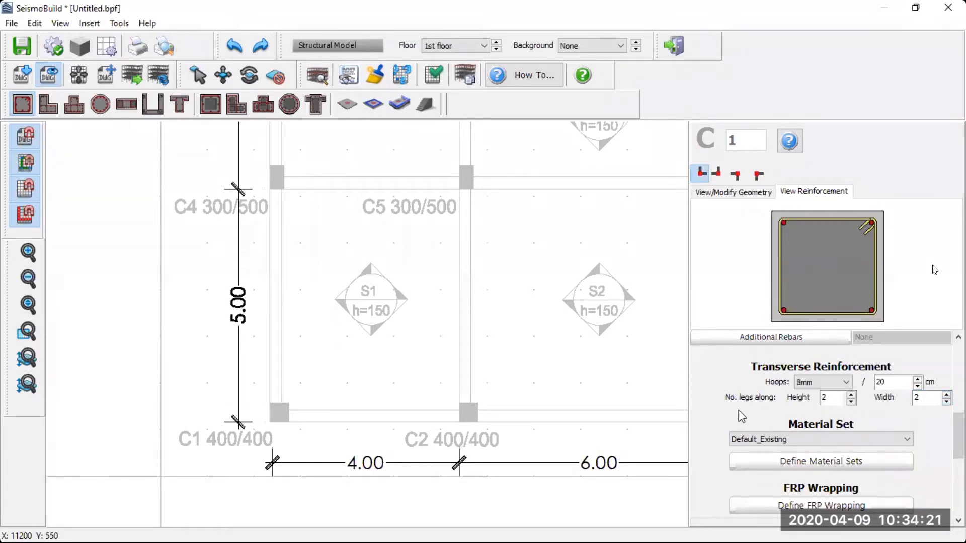
# Step: Keep the Default_Existing material set on the column and open that set's definition for modification
pyautogui.scroll(-1, 722, 418)
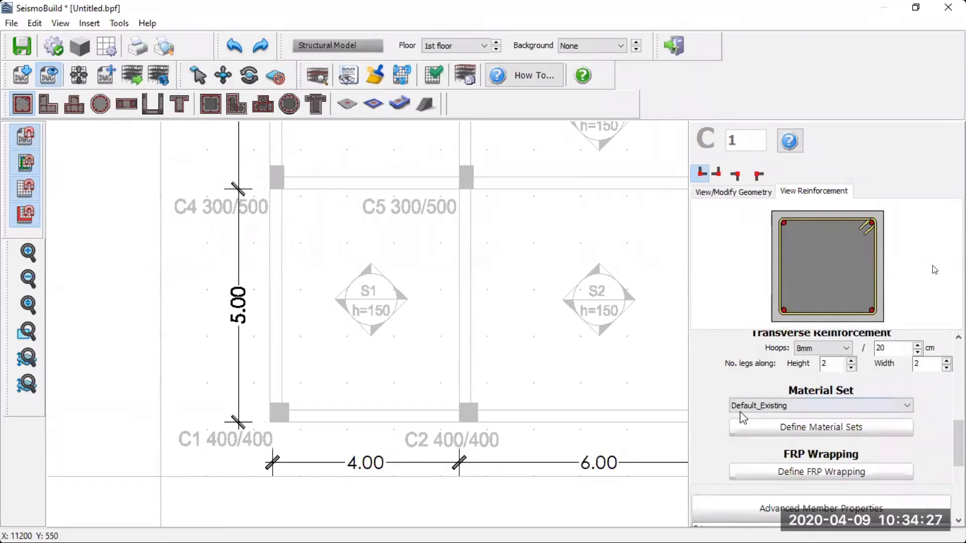
pyautogui.click(755, 405)
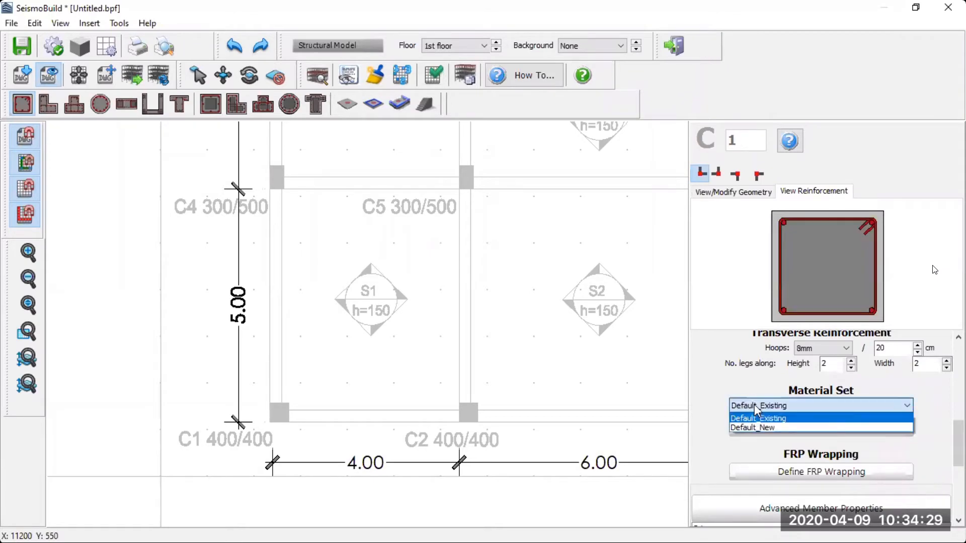
pyautogui.click(754, 405)
pyautogui.click(805, 428)
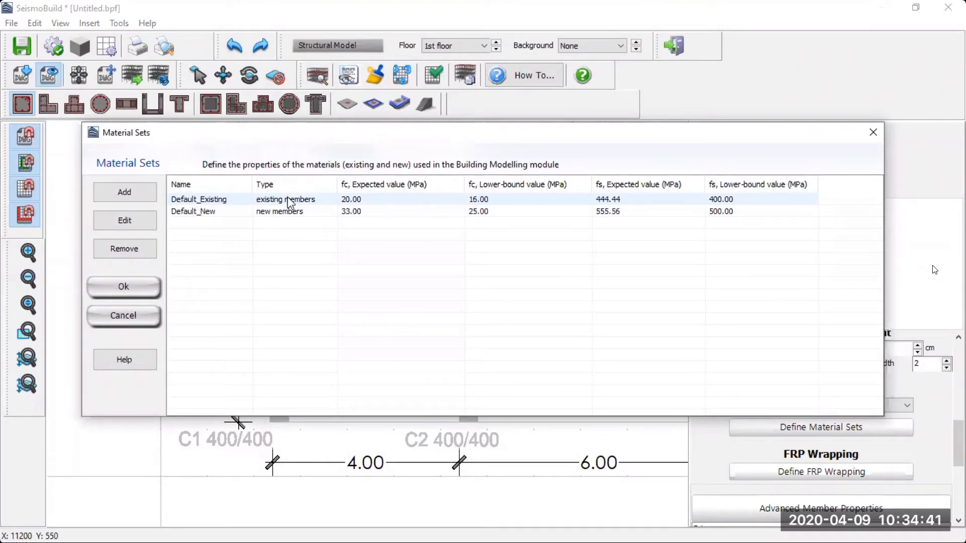
pyautogui.click(311, 202)
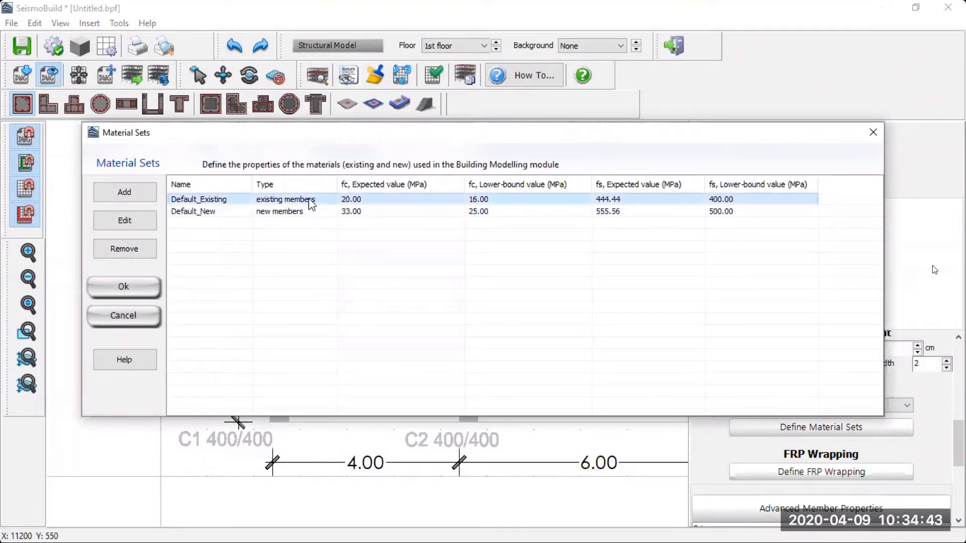
pyautogui.doubleClick(311, 201)
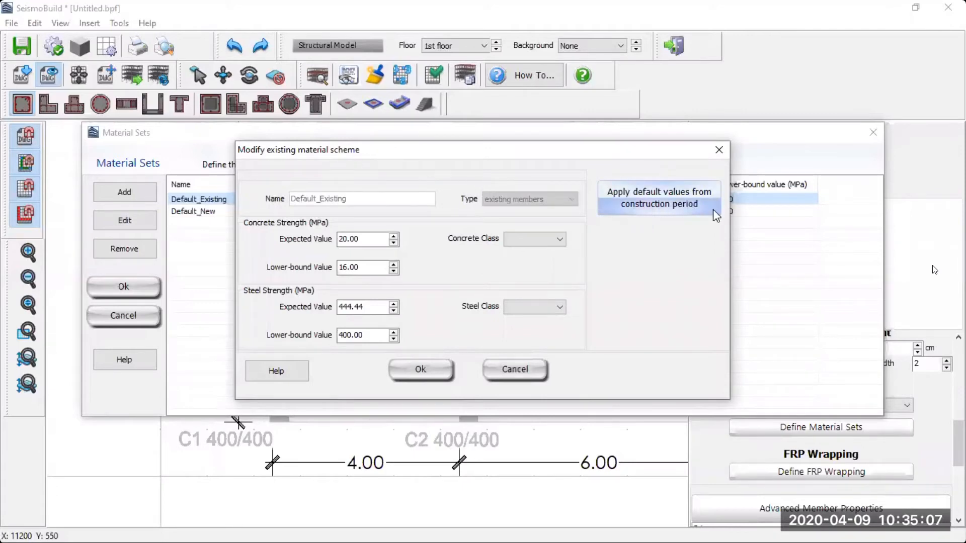
# Step: Examine the ASCE 41 default concrete and steel strengths by construction period, and cancel without applying them
pyautogui.click(639, 210)
pyautogui.click(638, 200)
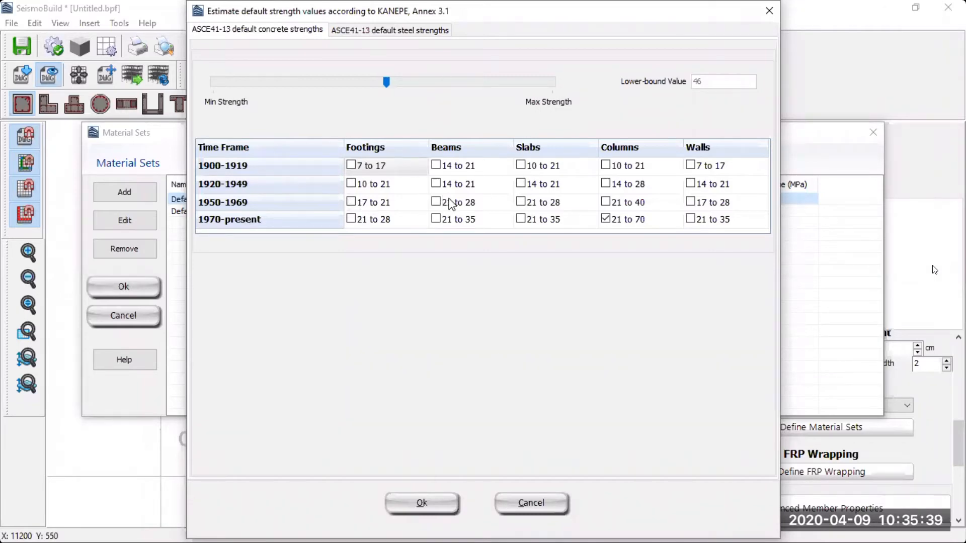
pyautogui.click(422, 31)
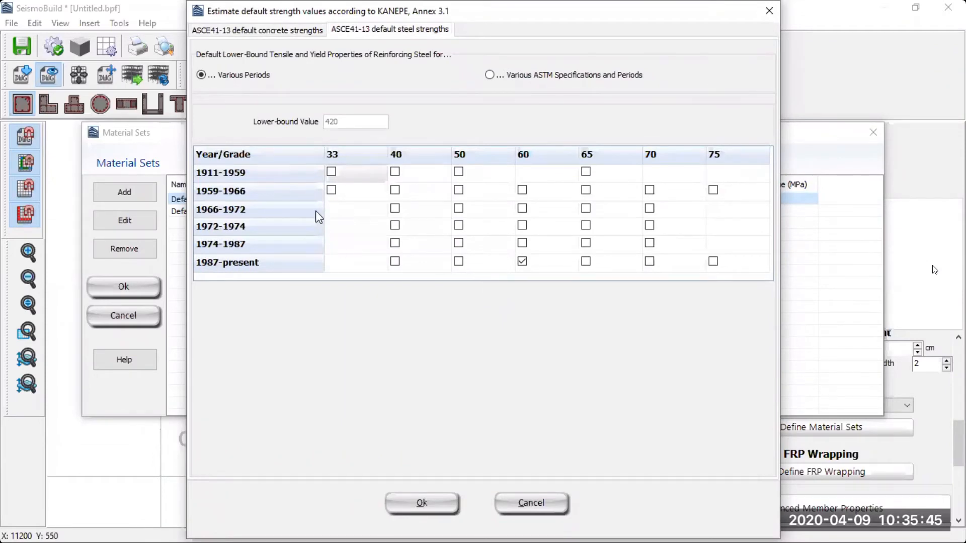
pyautogui.click(231, 31)
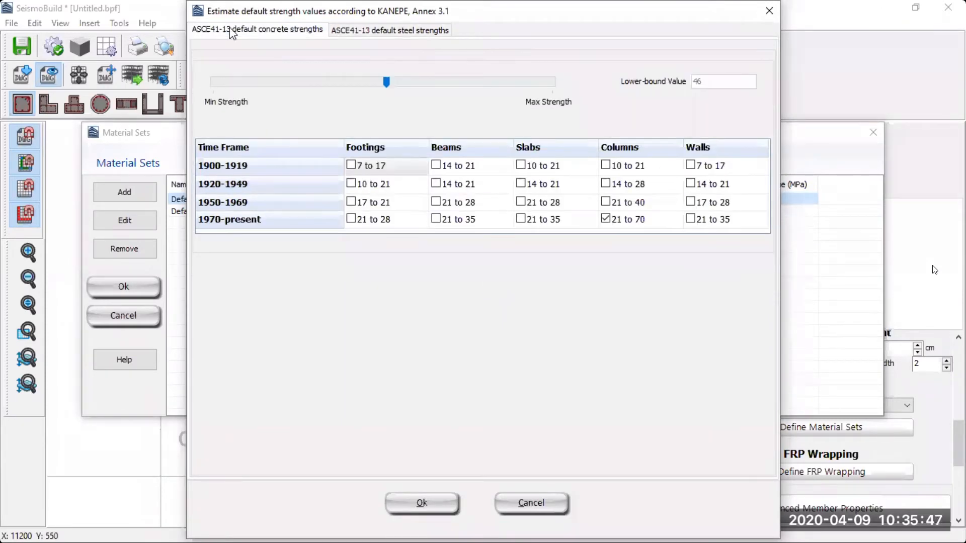
pyautogui.click(539, 500)
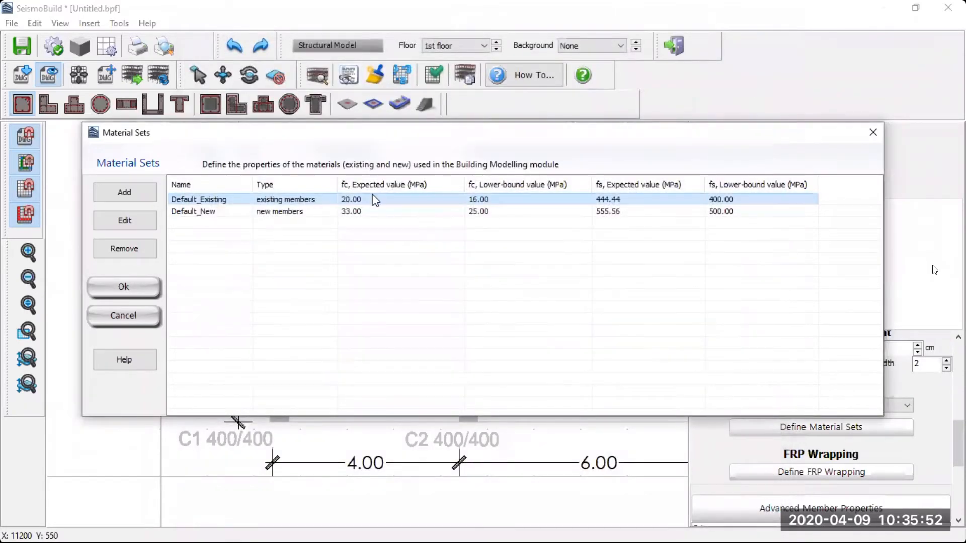
# Step: Examine the concrete and steel strengths of the Default_Existing and Default_New material sets without modifying either one
pyautogui.doubleClick(373, 197)
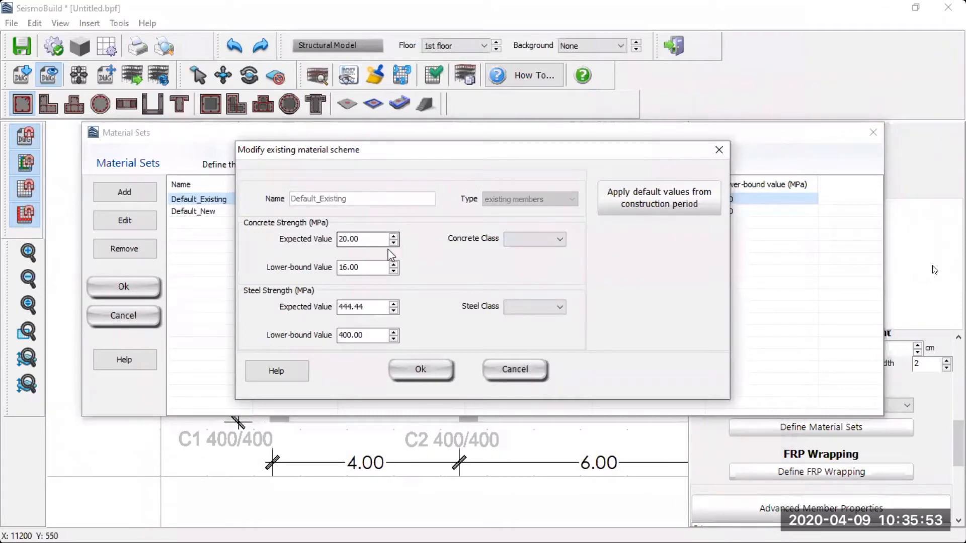
pyautogui.click(509, 370)
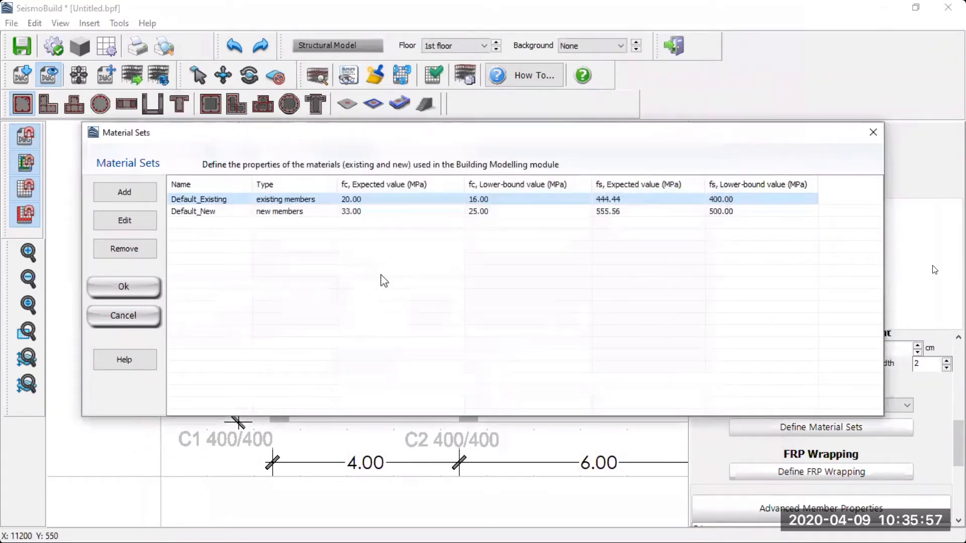
pyautogui.click(206, 211)
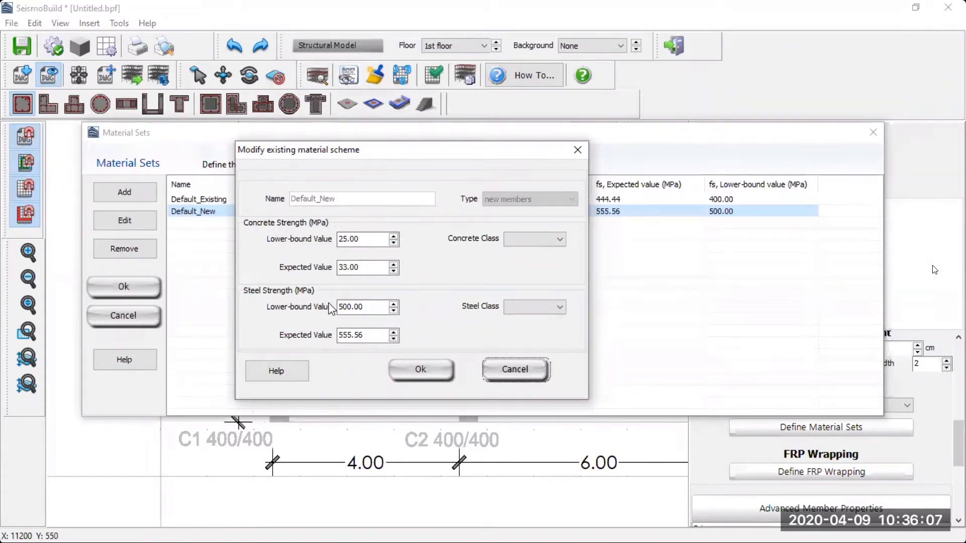
pyautogui.click(512, 373)
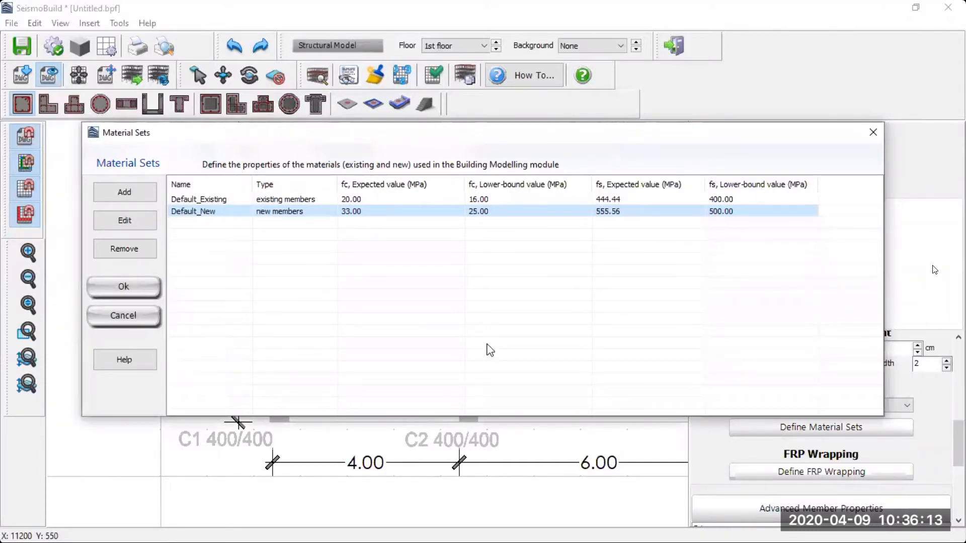
pyautogui.click(288, 200)
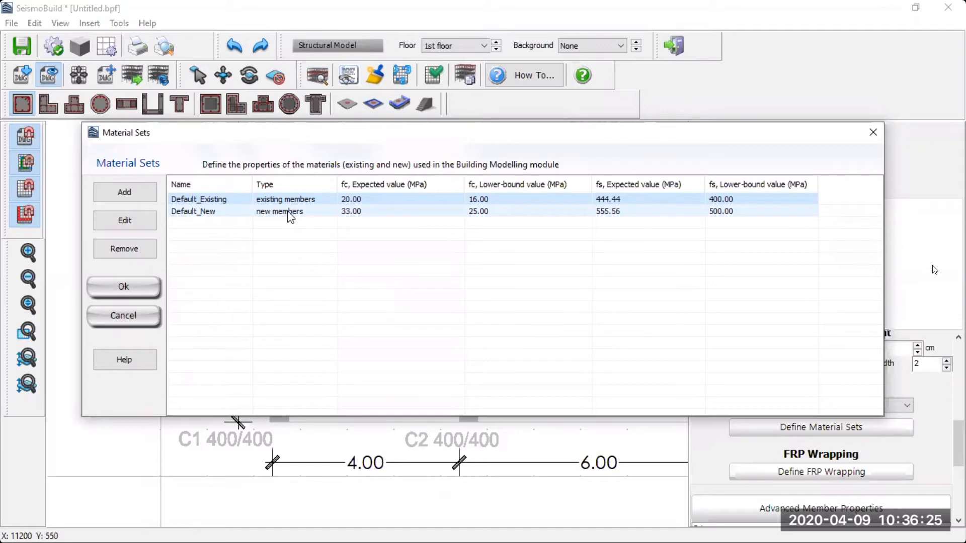
pyautogui.click(291, 212)
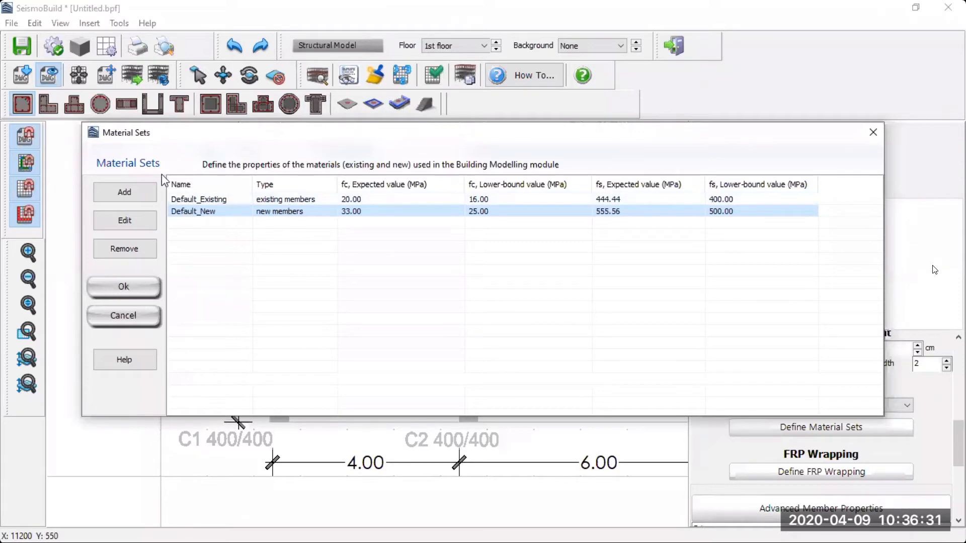
# Step: Try adding a material scheme of the new members type, cancelling it and leaving the material sets
pyautogui.click(151, 190)
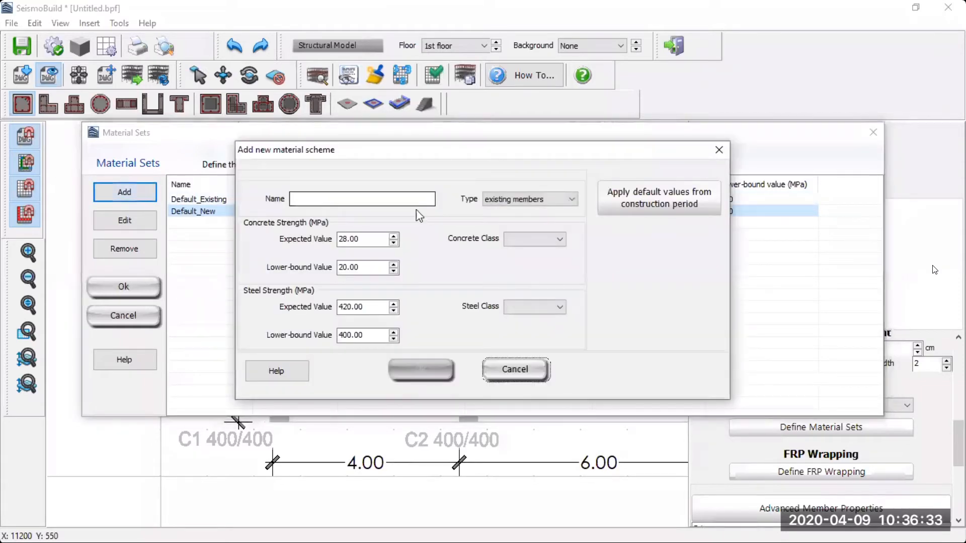
pyautogui.click(533, 200)
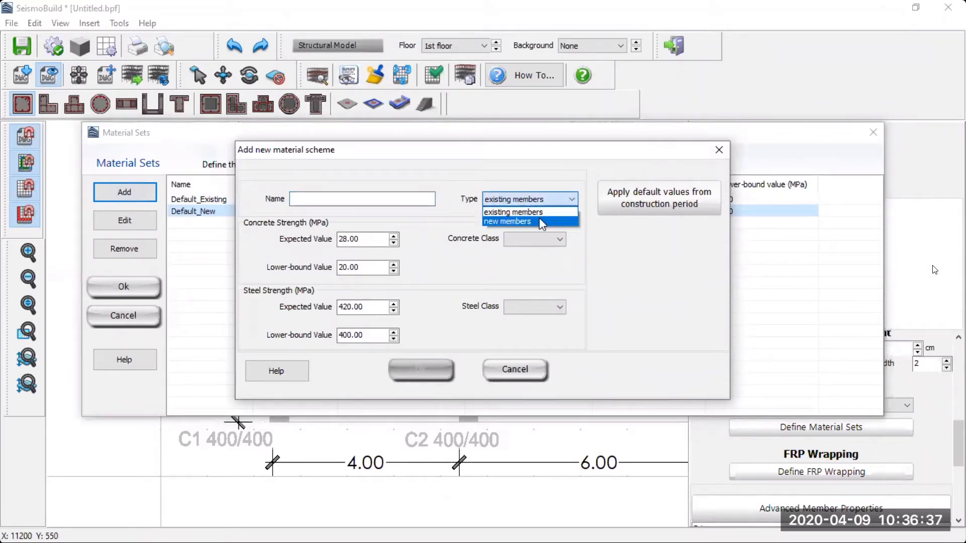
pyautogui.click(544, 221)
pyautogui.click(514, 371)
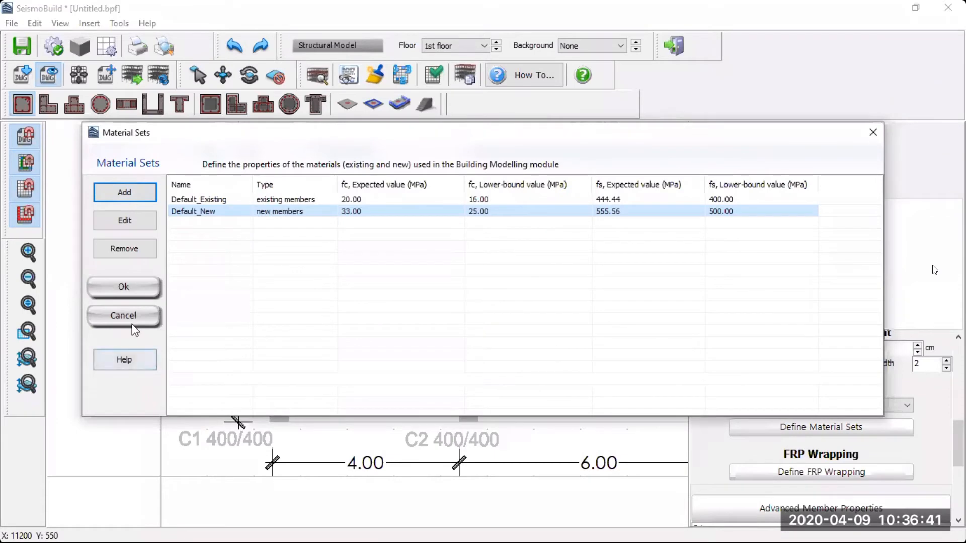
pyautogui.click(131, 314)
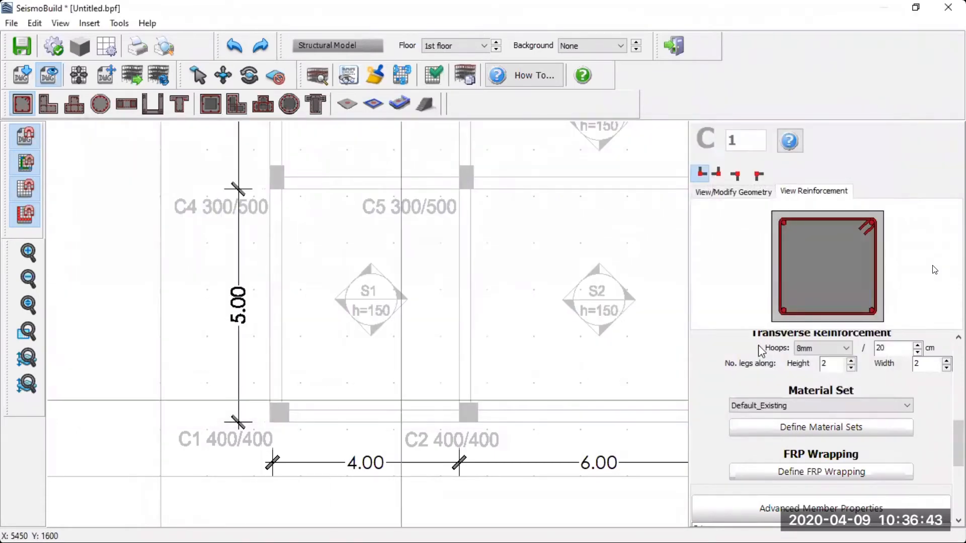
# Step: Try choosing the column's FRP wrapping from a list, restore No FRP wrapping and cancel the FRP sheet definition
pyautogui.scroll(-3, 939, 412)
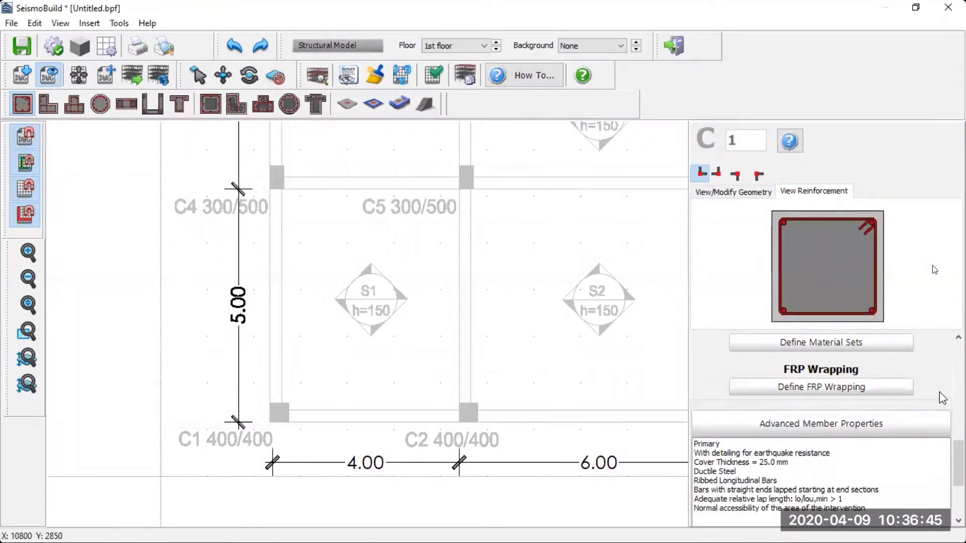
pyautogui.scroll(1, 942, 398)
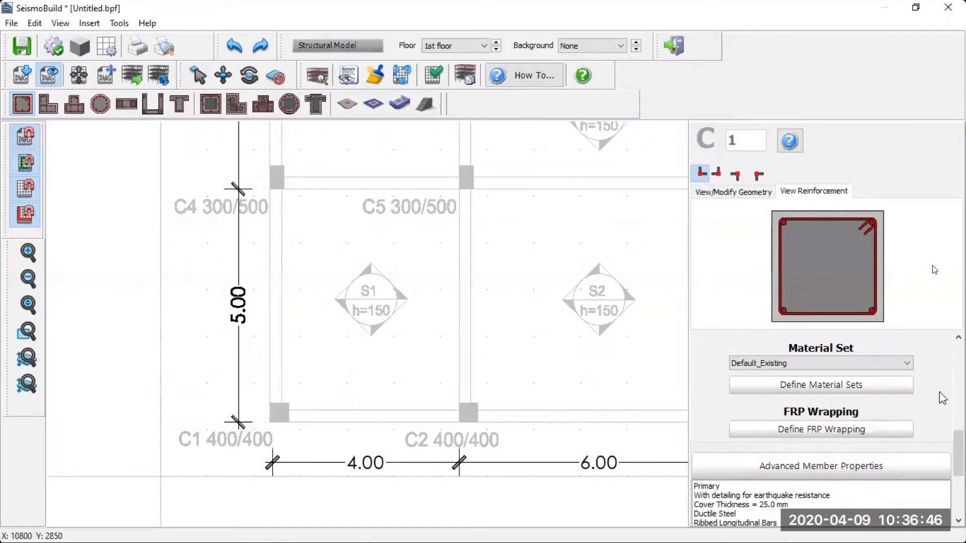
pyautogui.click(872, 428)
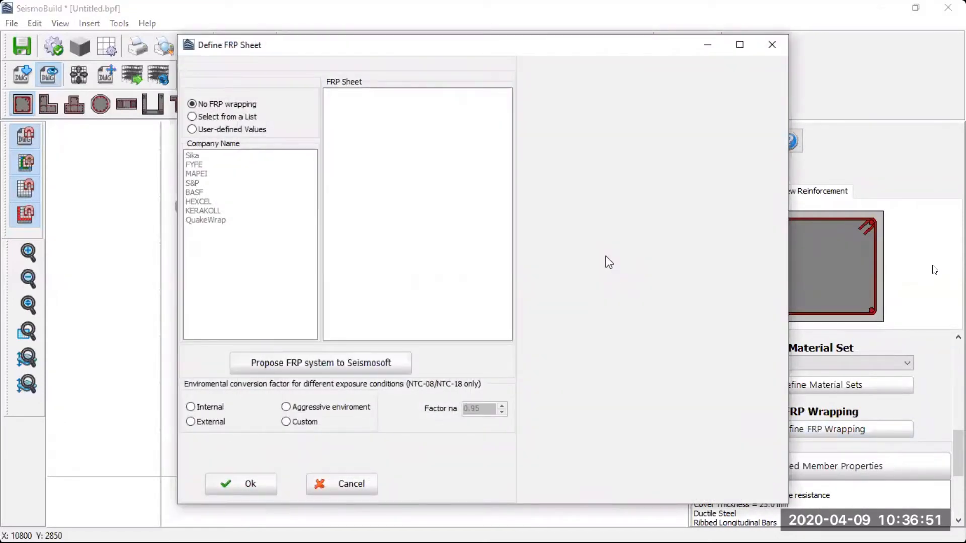
pyautogui.click(218, 117)
pyautogui.click(212, 104)
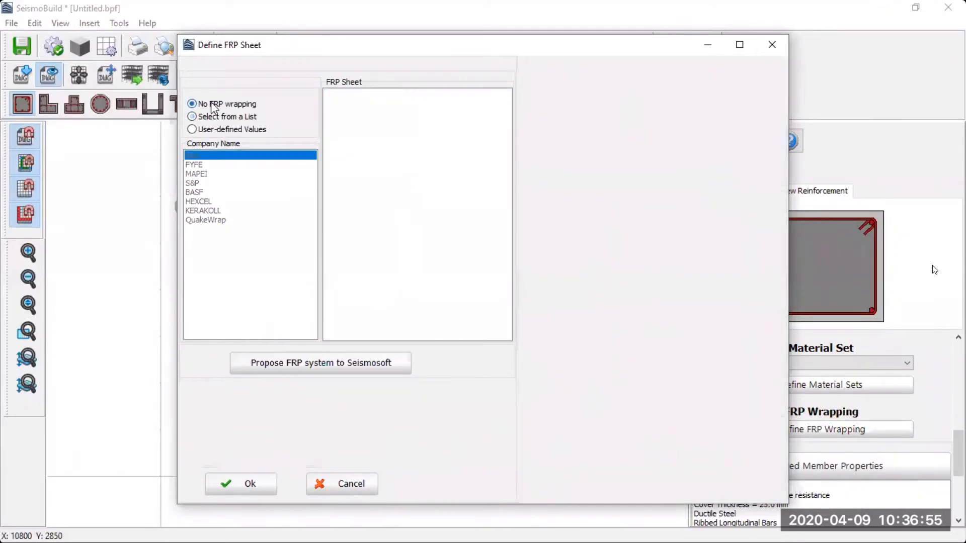
pyautogui.click(348, 492)
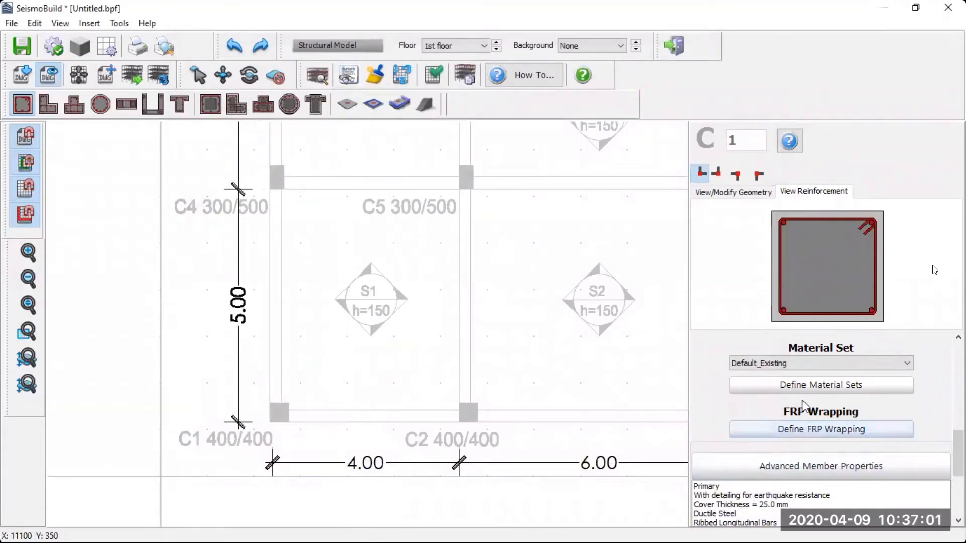
# Step: Examine the column's advanced member properties, including classification, bar type, lapping and concrete cover with their code references, and cancel
pyautogui.scroll(-3, 835, 393)
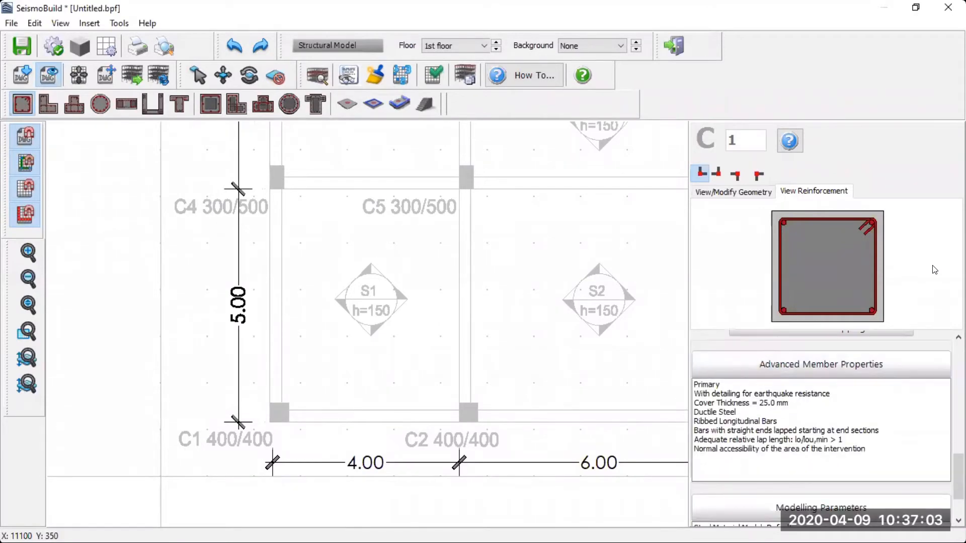
pyautogui.click(834, 361)
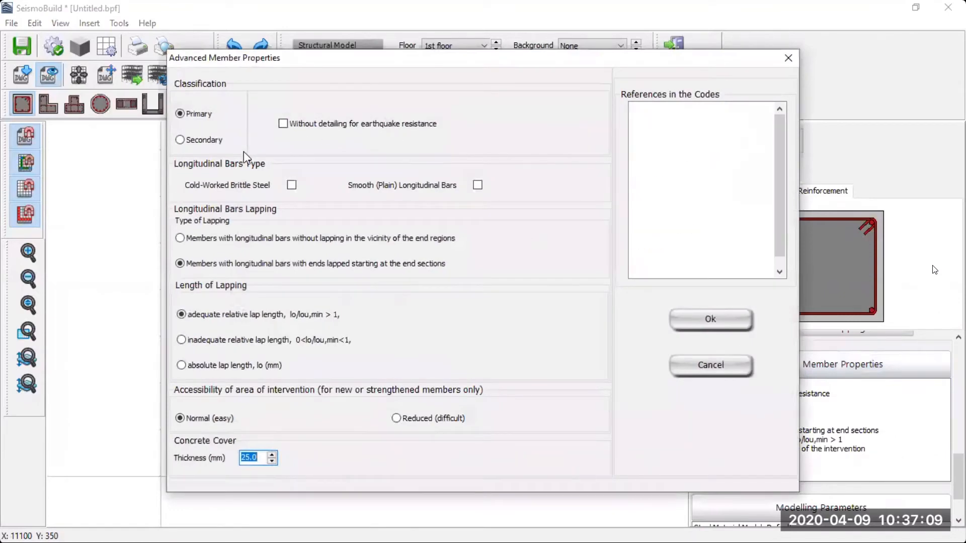
pyautogui.moveTo(216, 134)
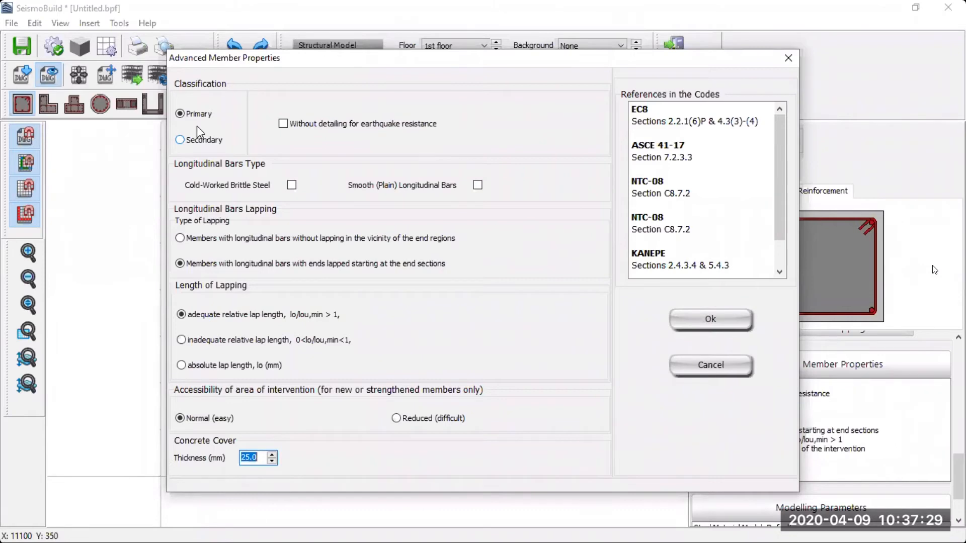
pyautogui.moveTo(193, 189)
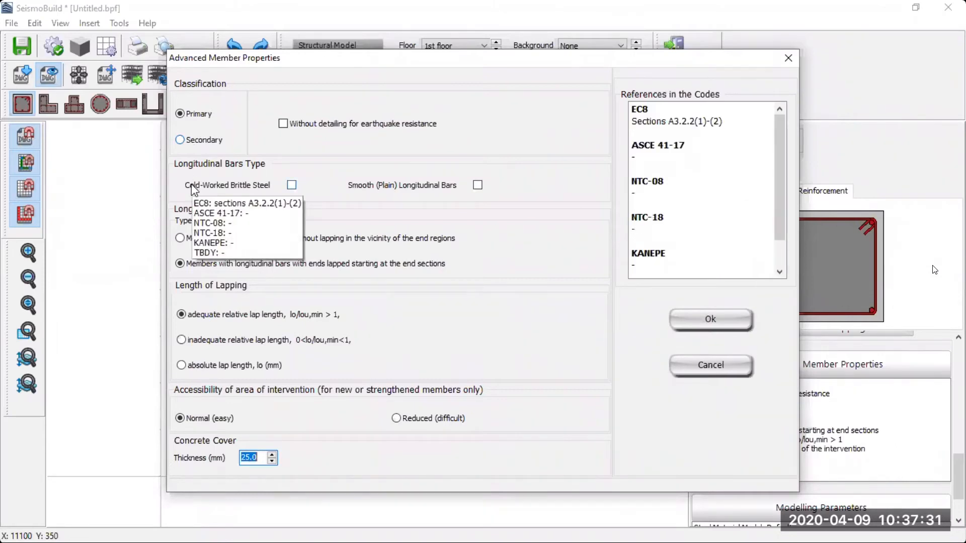
pyautogui.moveTo(312, 231)
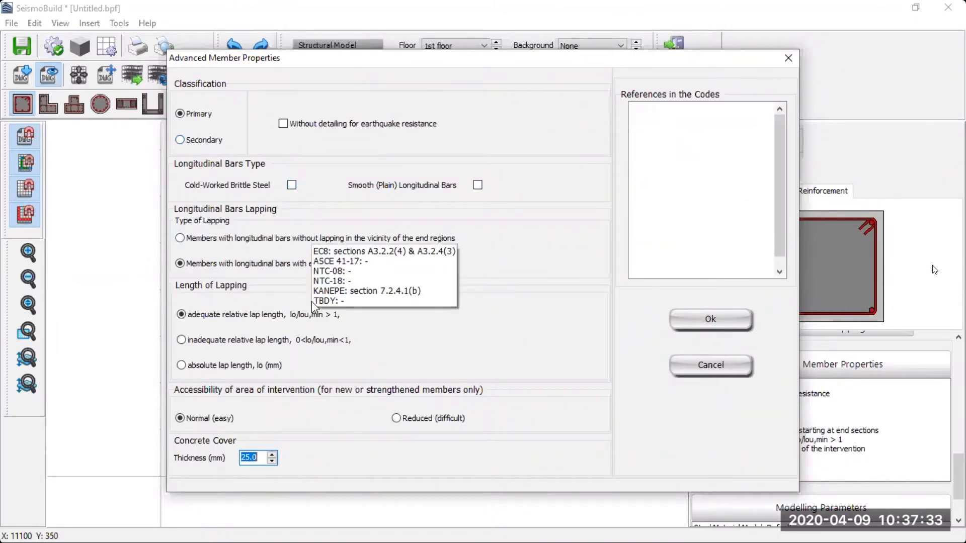
pyautogui.moveTo(303, 415)
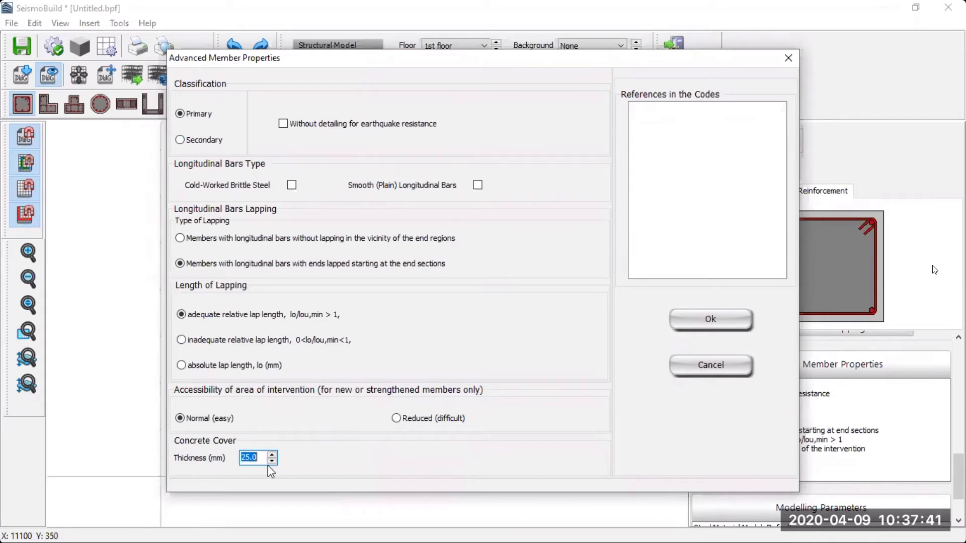
pyautogui.click(702, 364)
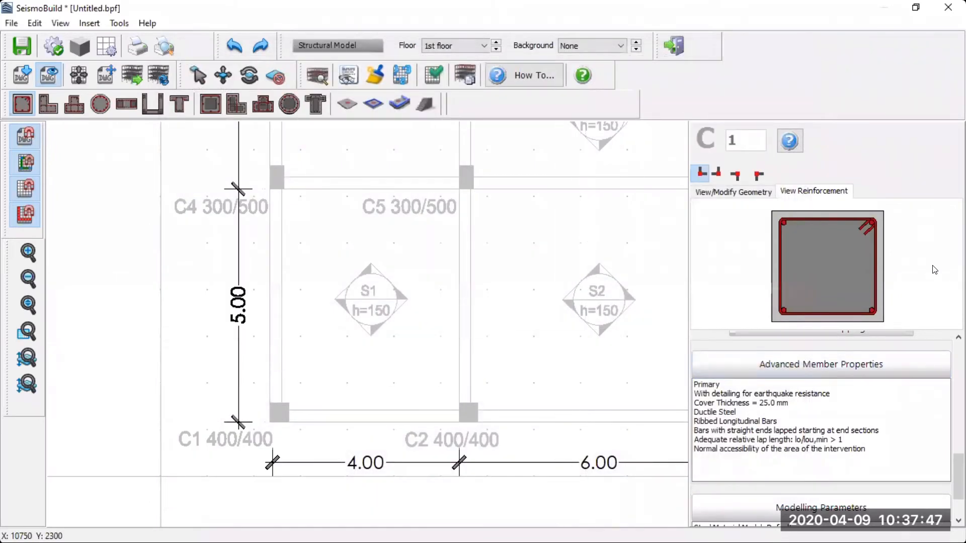
# Step: Examine the column's modelling parameters, covering the available concrete models, steel models, element classes and moment/force releases, and cancel
pyautogui.scroll(-2, 855, 428)
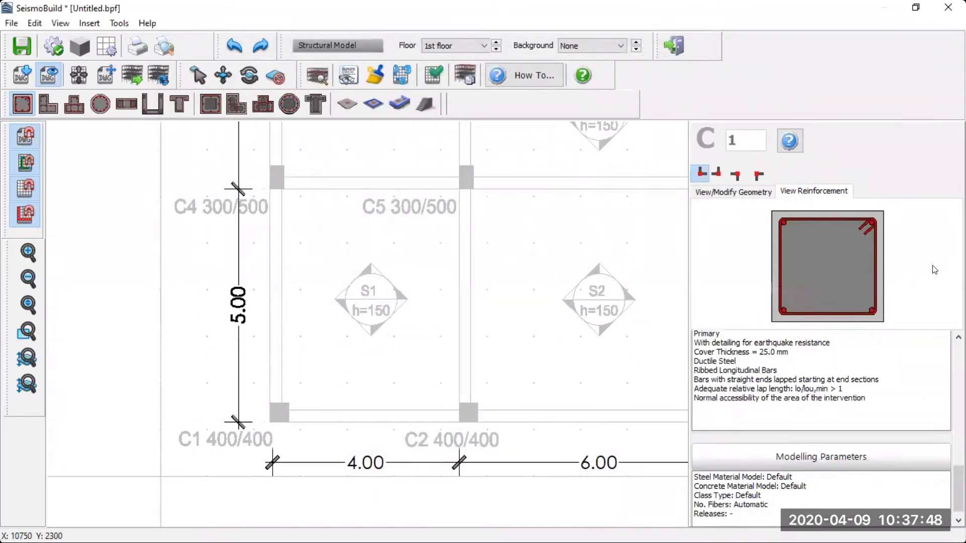
pyautogui.click(881, 452)
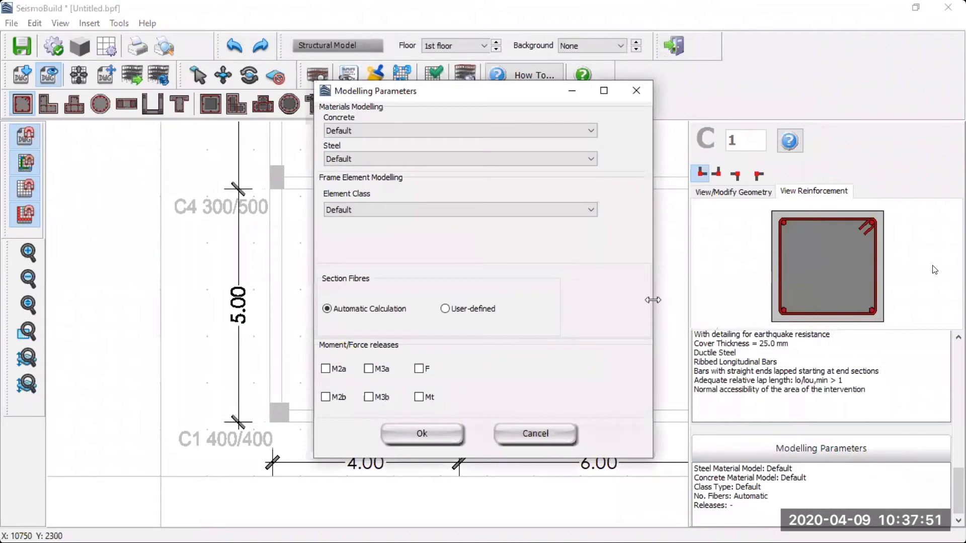
pyautogui.click(558, 129)
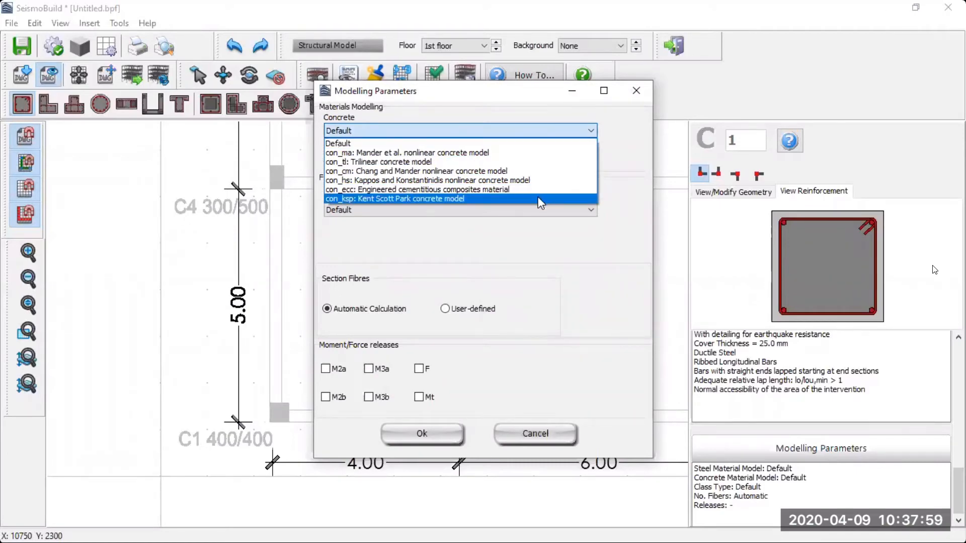
pyautogui.click(557, 235)
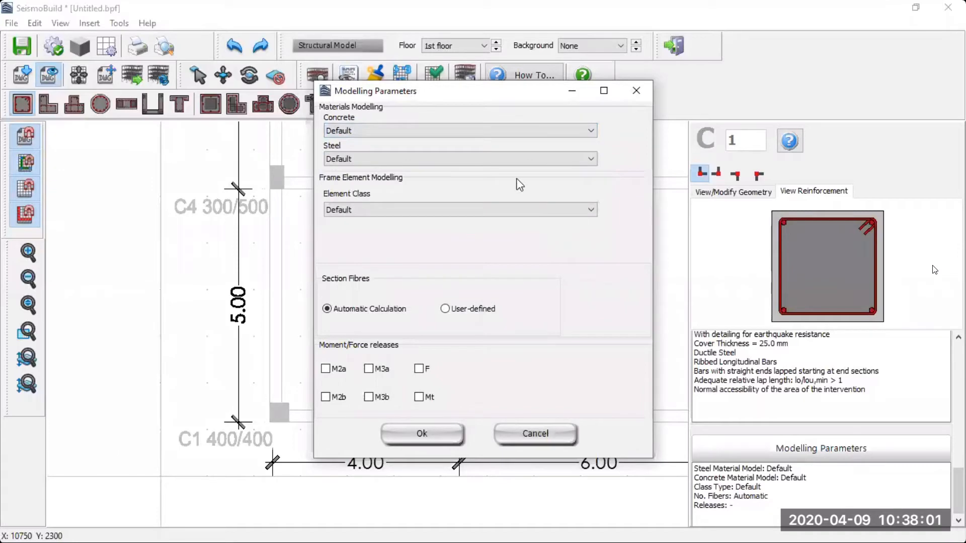
pyautogui.click(515, 157)
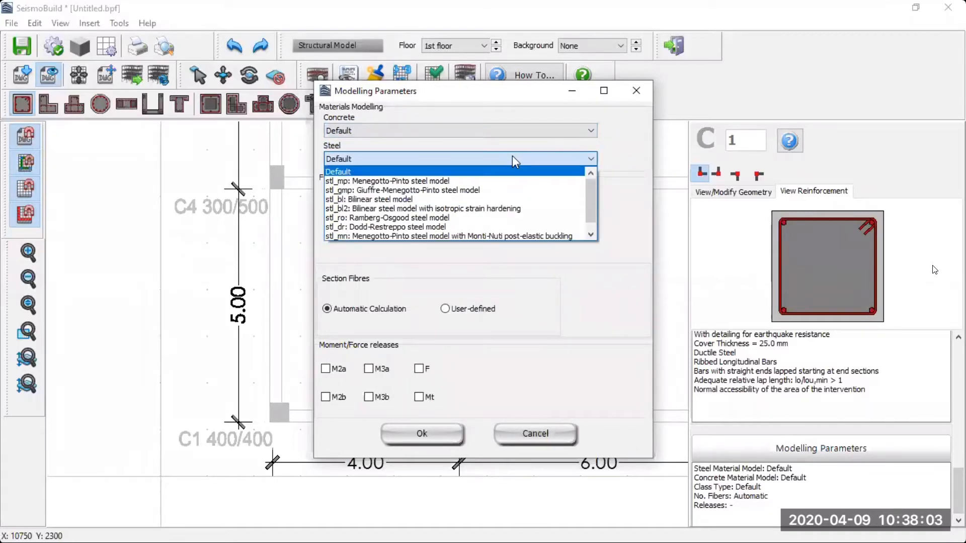
pyautogui.click(512, 157)
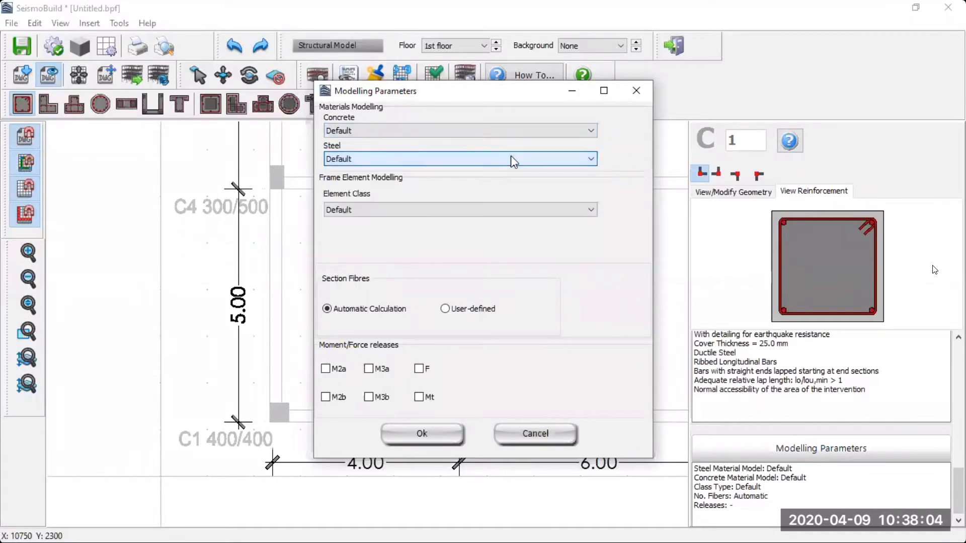
pyautogui.click(437, 212)
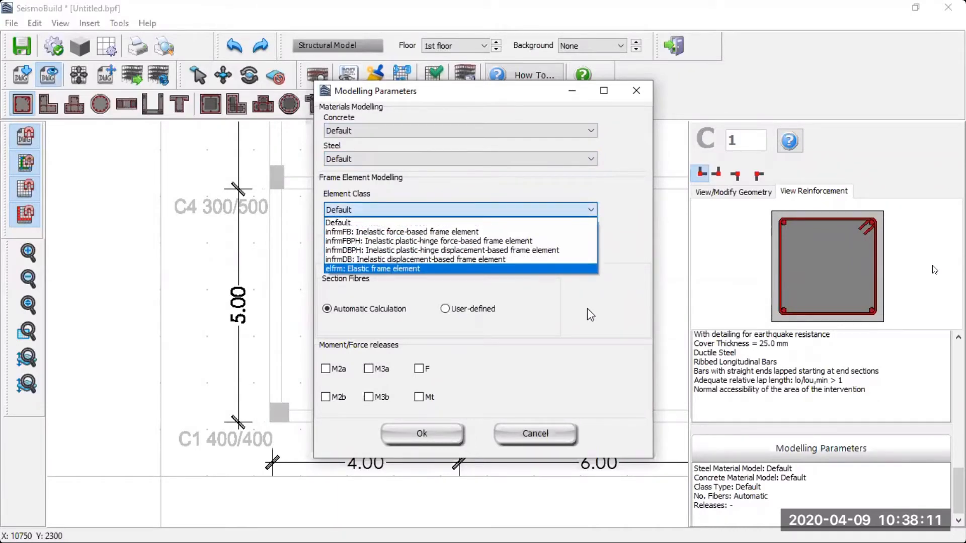
pyautogui.click(609, 310)
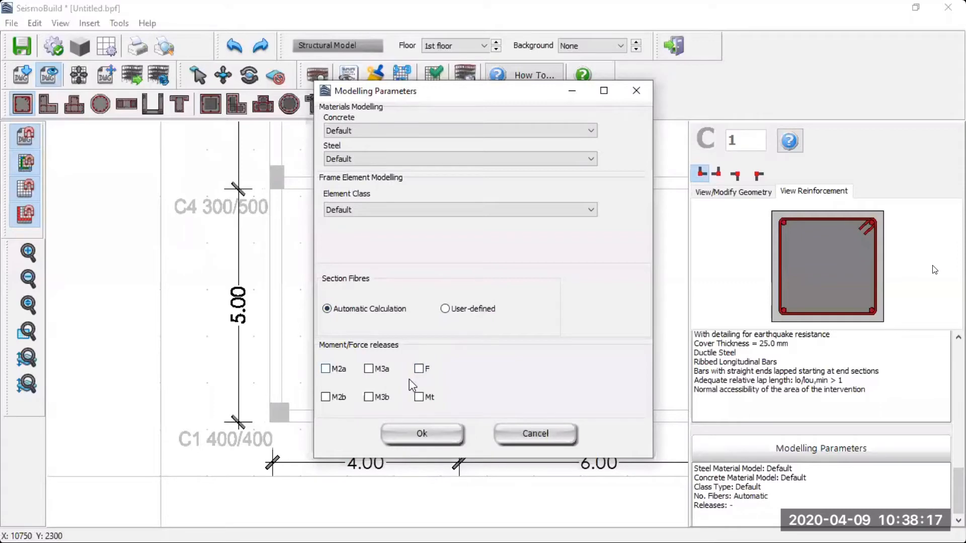
pyautogui.click(518, 436)
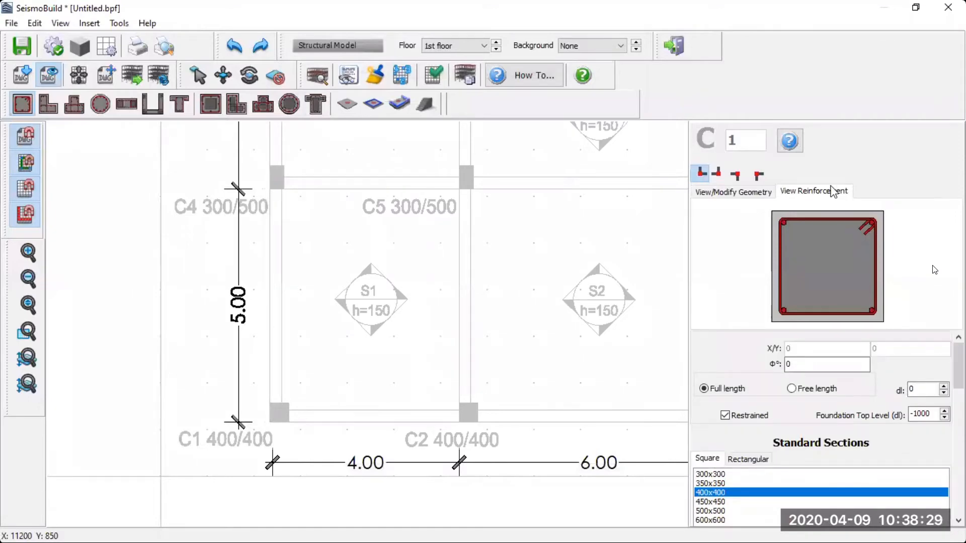
# Step: Try the centre and the middle of the right edge as the column section's insertion point, restoring the lower-left corner
pyautogui.click(745, 194)
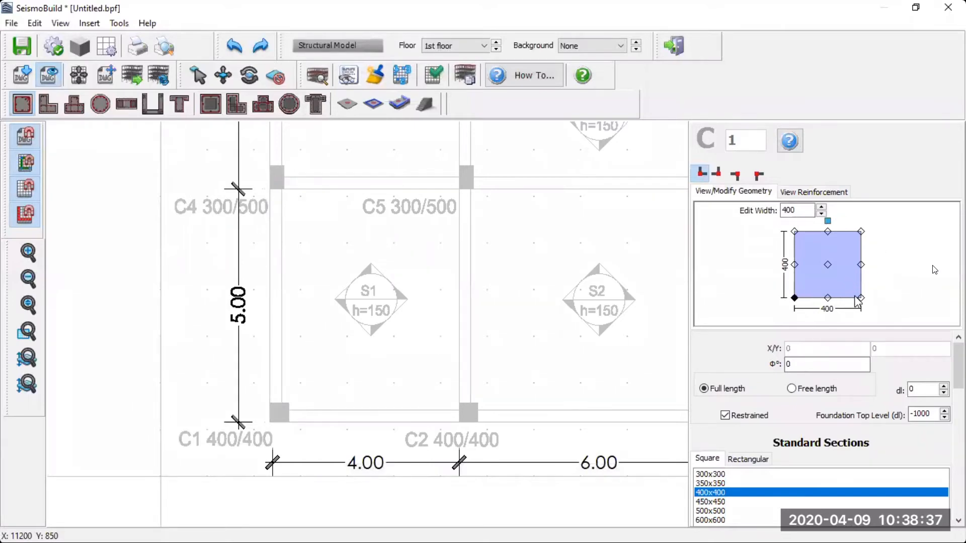
pyautogui.click(827, 264)
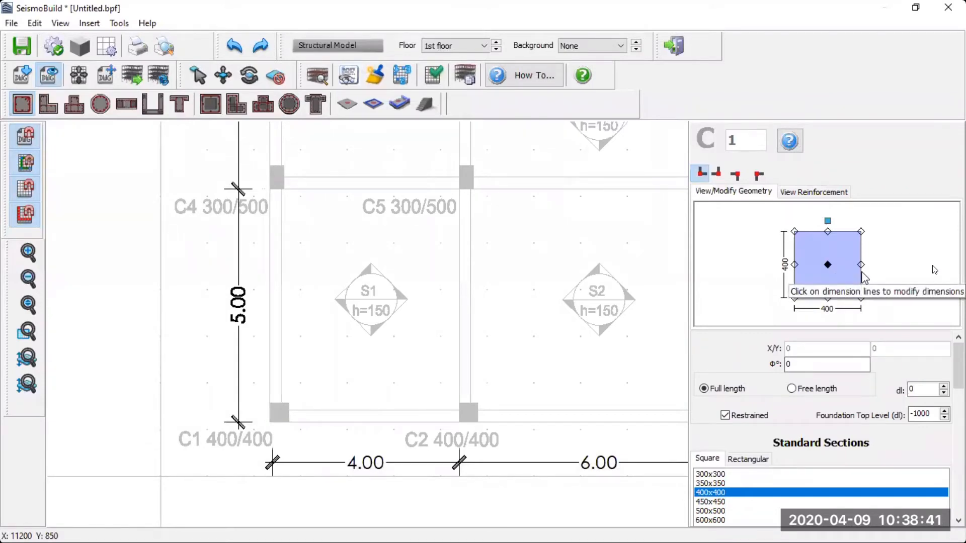
pyautogui.click(861, 264)
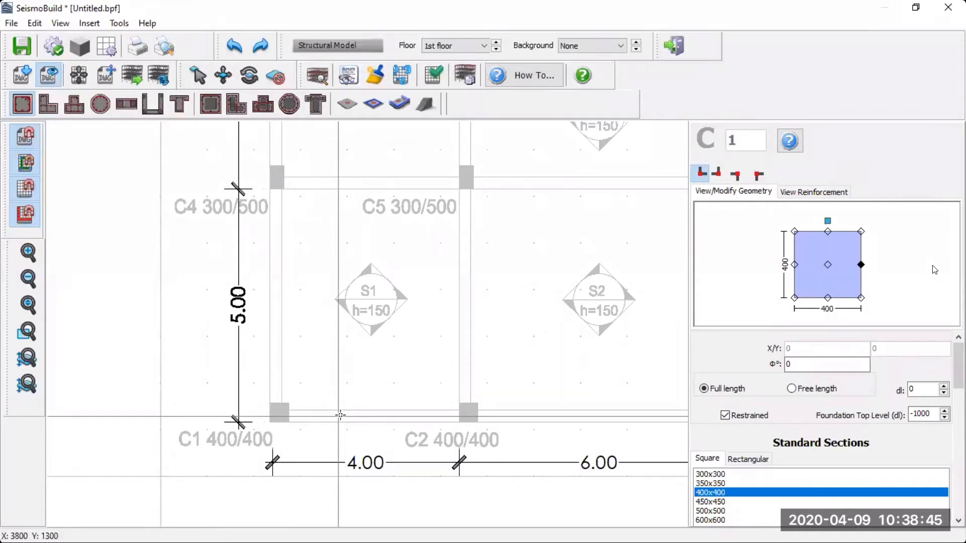
pyautogui.click(794, 298)
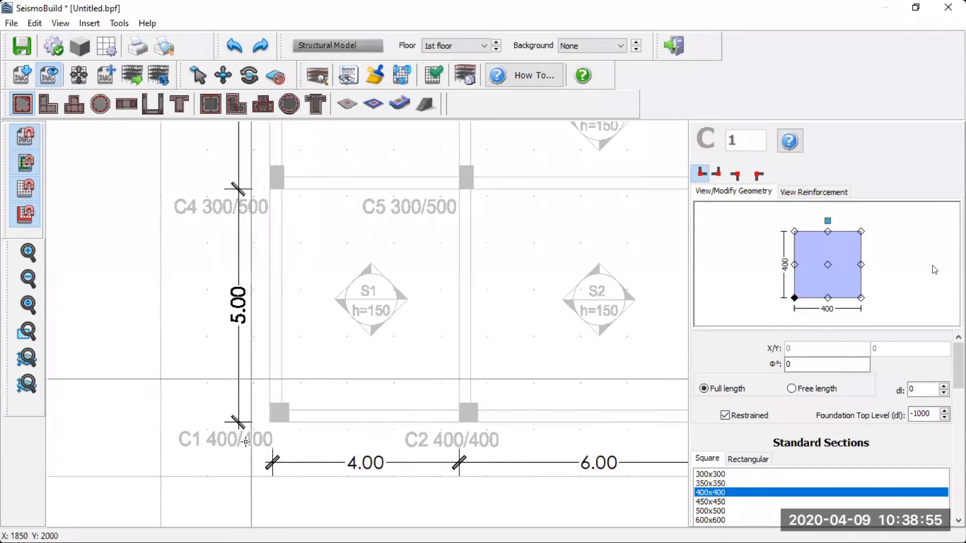
# Step: Place 400x400 columns C1 and C2 at the lower-left corners of their outlines on the CAD floor plan
pyautogui.scroll(4, 254, 453)
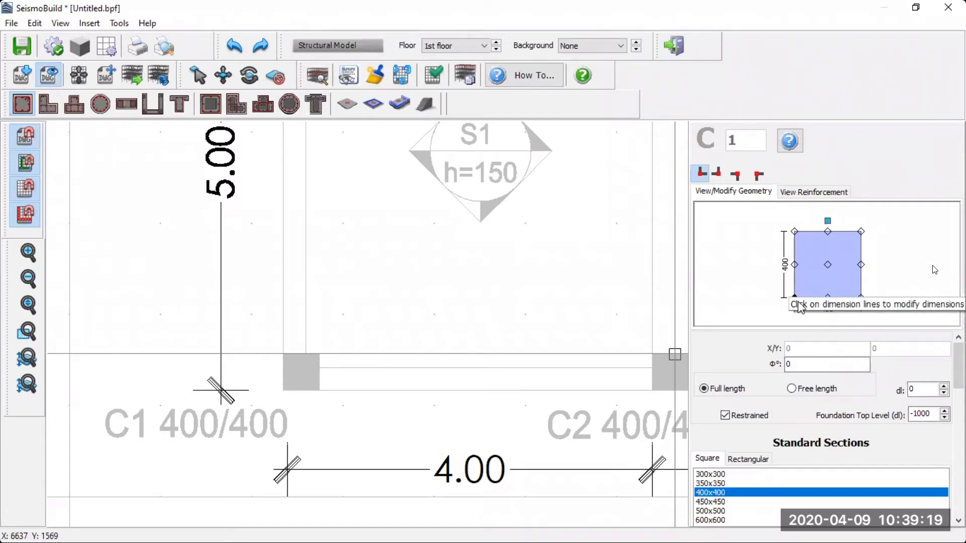
pyautogui.click(283, 390)
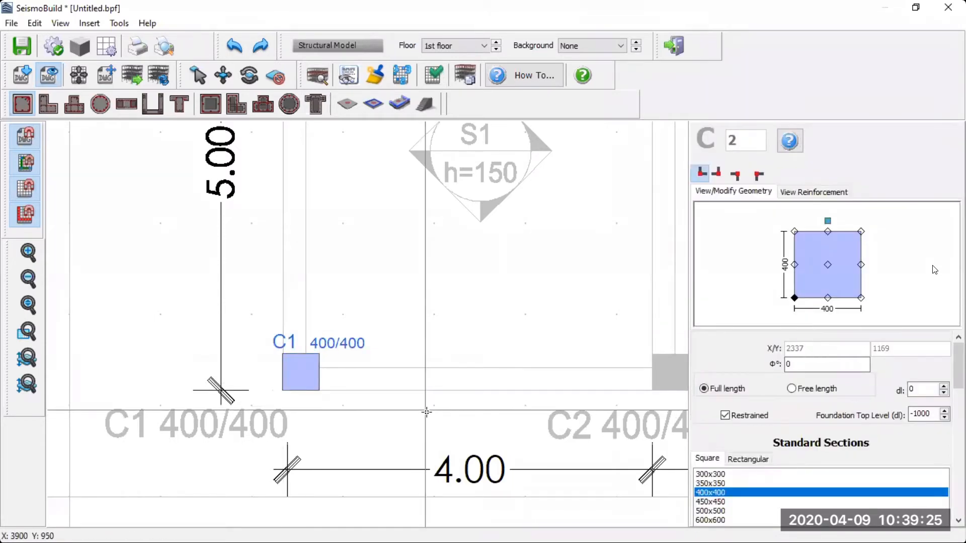
pyautogui.scroll(-1, 428, 409)
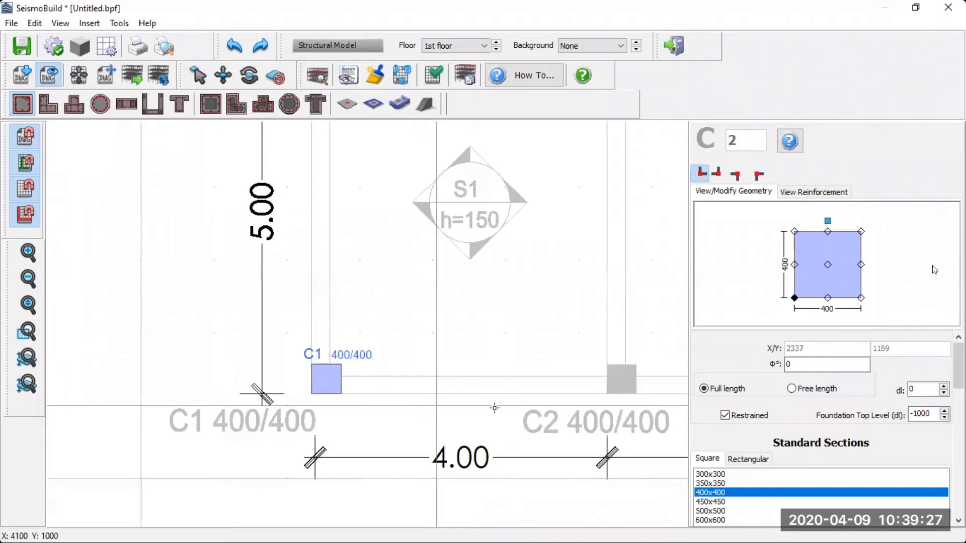
pyautogui.scroll(2, 635, 395)
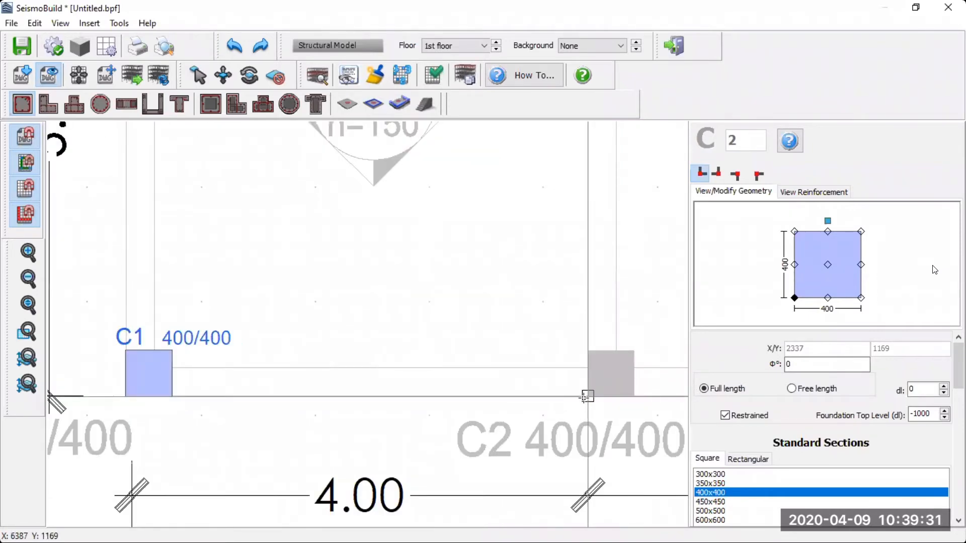
pyautogui.click(588, 397)
pyautogui.scroll(-2, 393, 344)
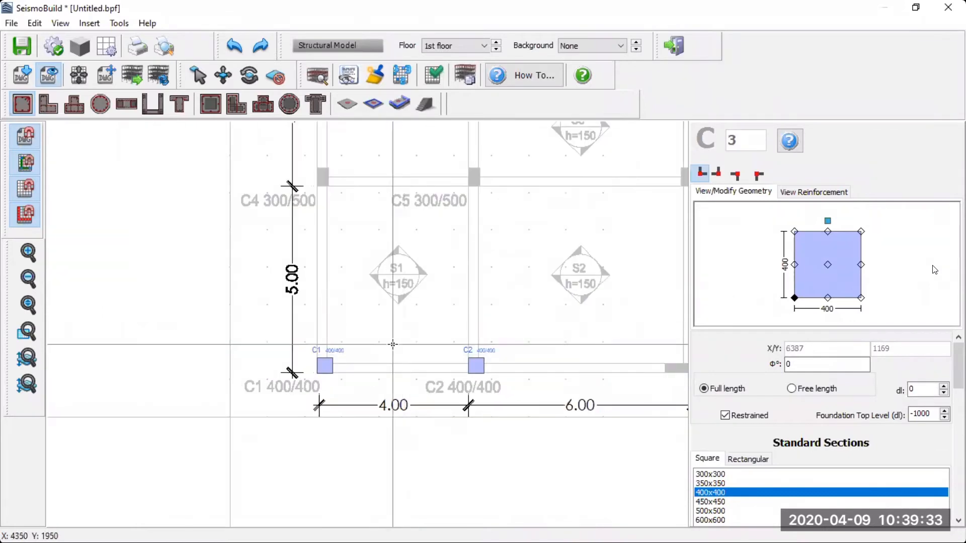
# Step: Choose the standard rectangular 750x250 section for column C3
pyautogui.scroll(-2, 393, 345)
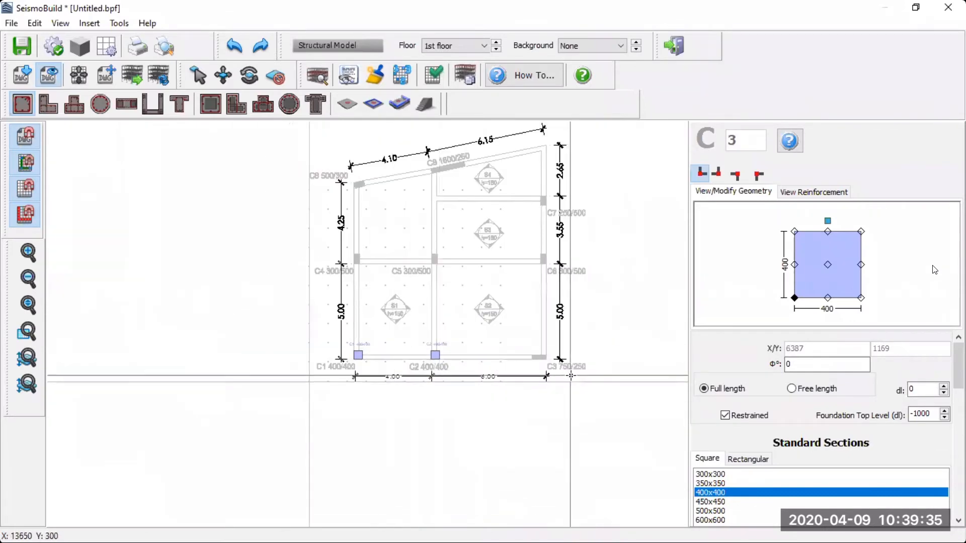
pyautogui.scroll(2, 537, 313)
pyautogui.scroll(2, 537, 313)
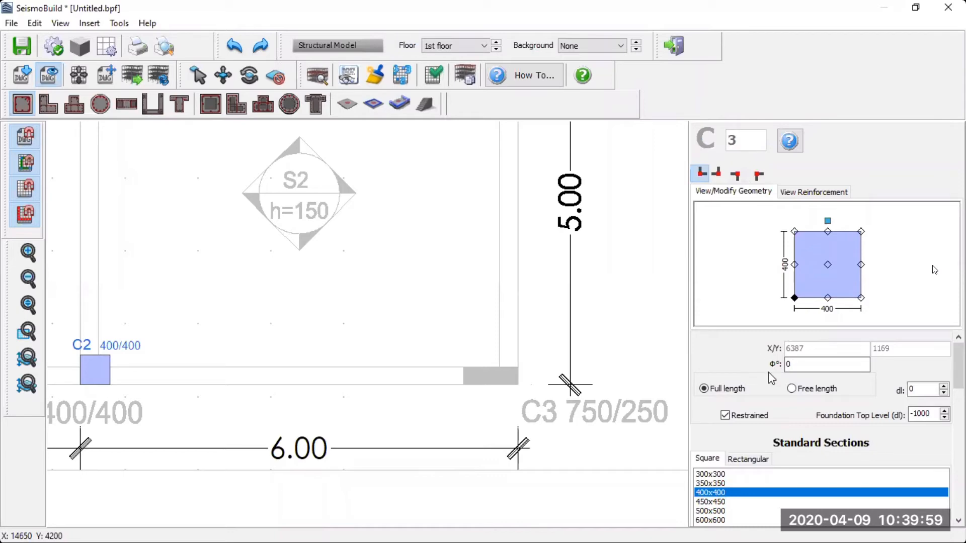
pyautogui.click(745, 459)
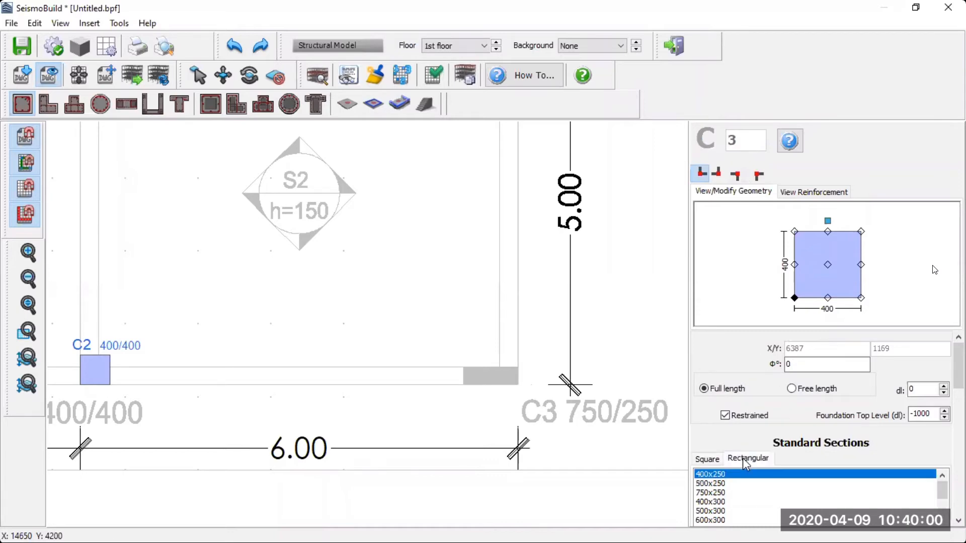
pyautogui.click(718, 502)
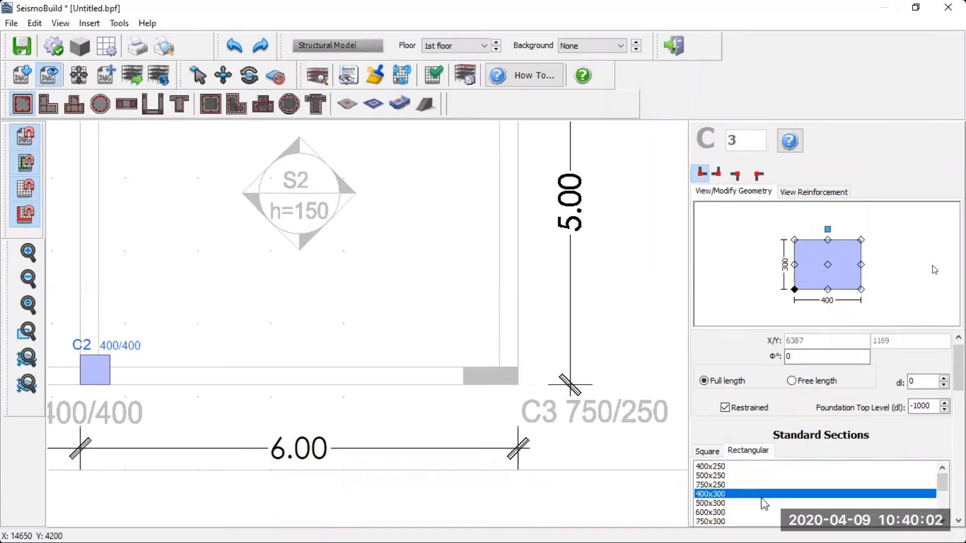
pyautogui.click(710, 485)
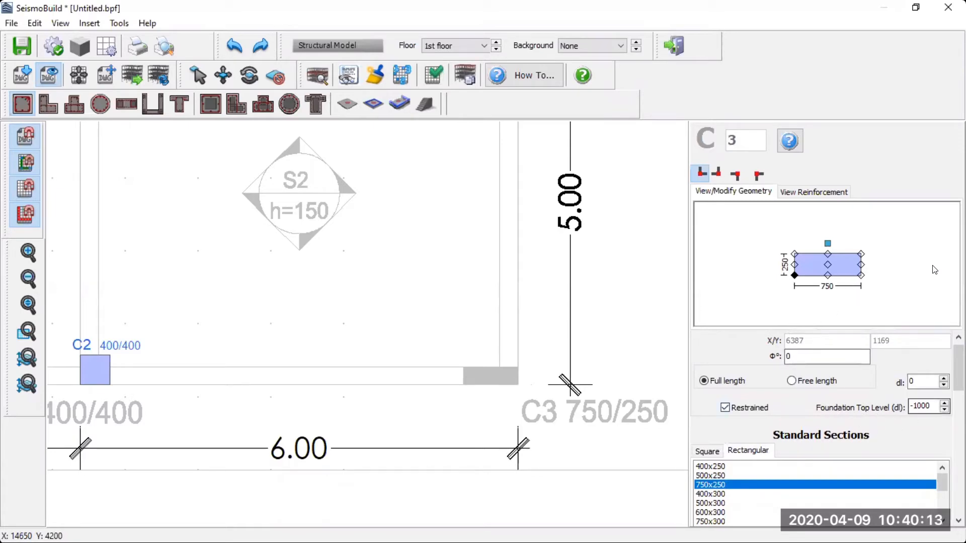
# Step: Set column C3's longitudinal reinforcement on the top/bottom sides to 2 bars of 14 mm diameter
pyautogui.click(959, 520)
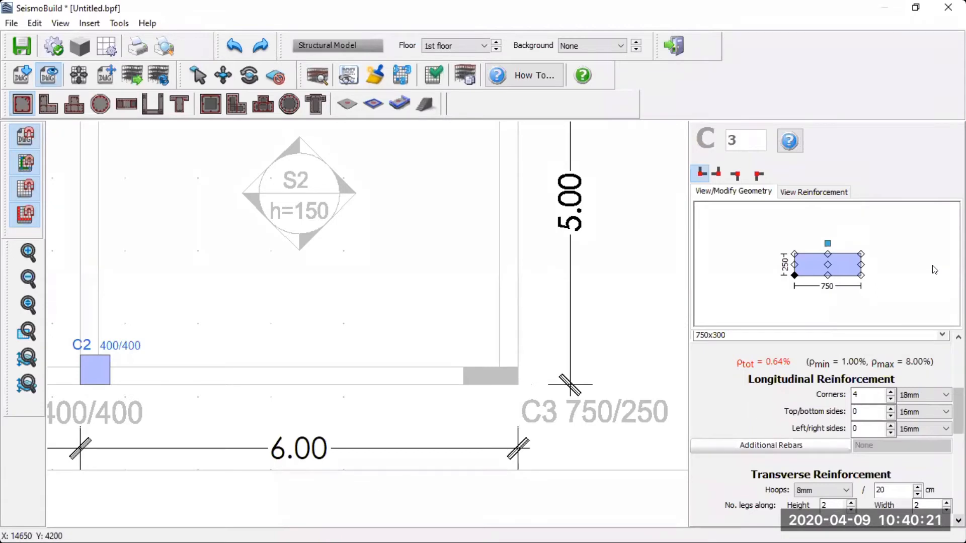
pyautogui.doubleClick(873, 396)
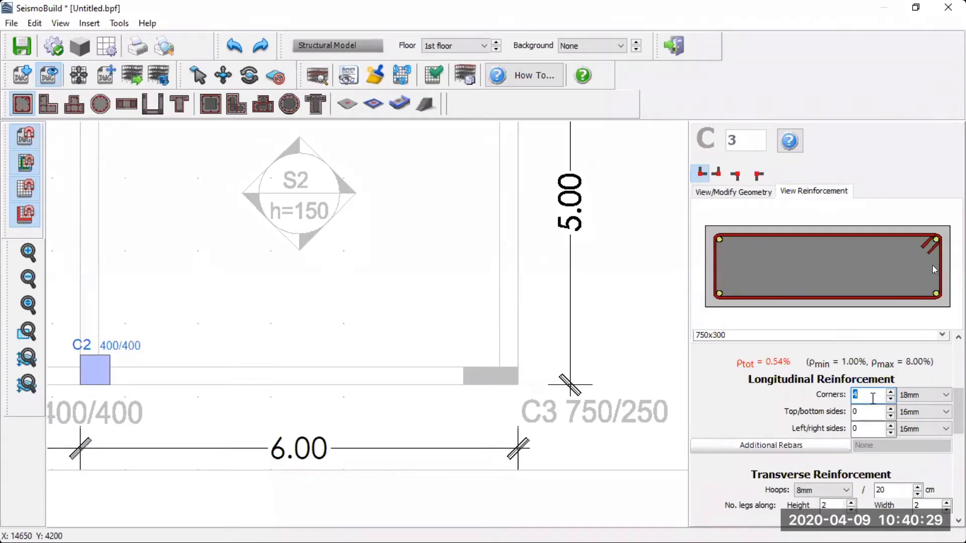
pyautogui.click(873, 429)
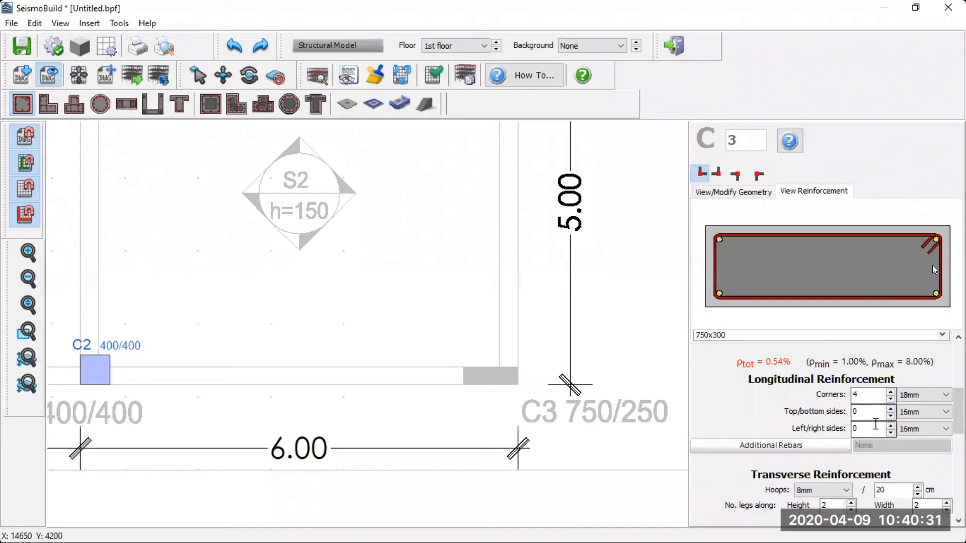
pyautogui.press('BackSpace')
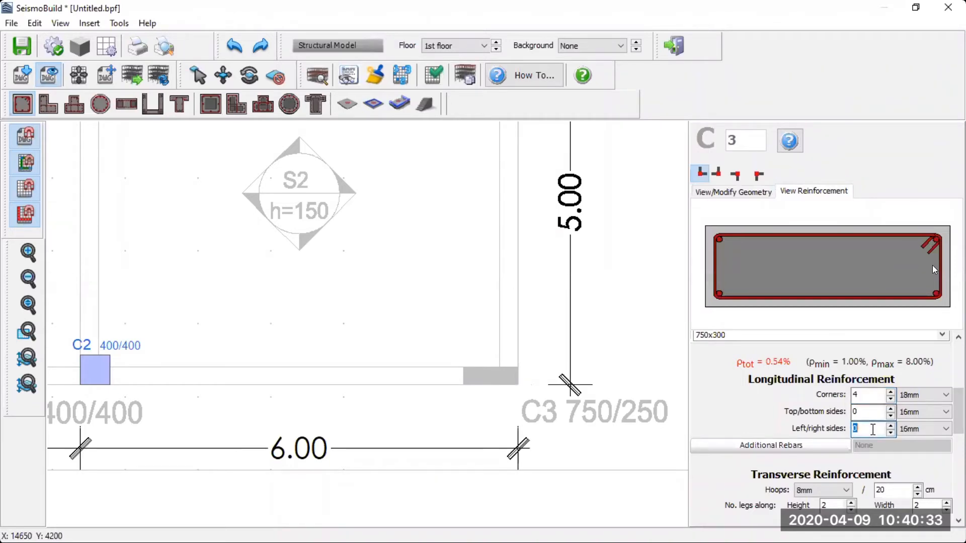
pyautogui.click(874, 410)
pyautogui.click(890, 409)
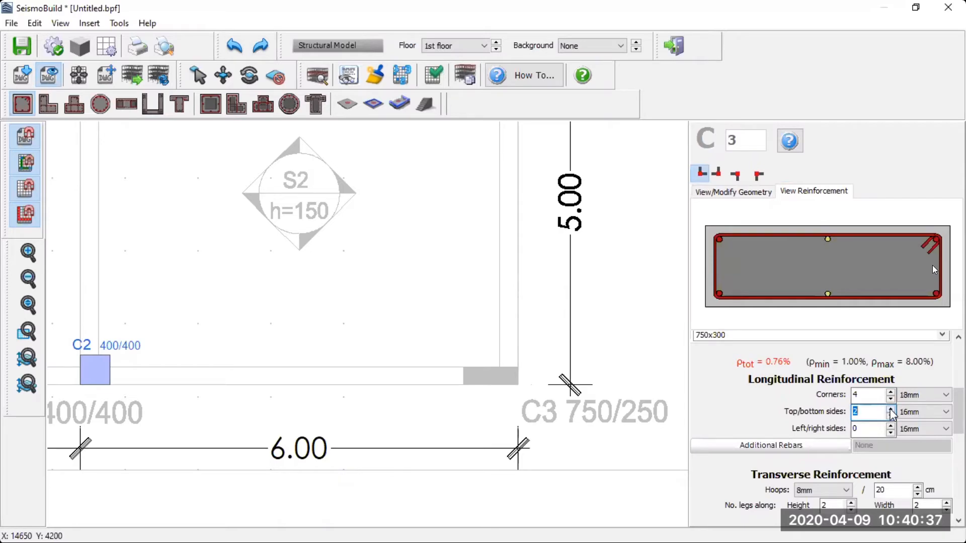
pyautogui.click(912, 412)
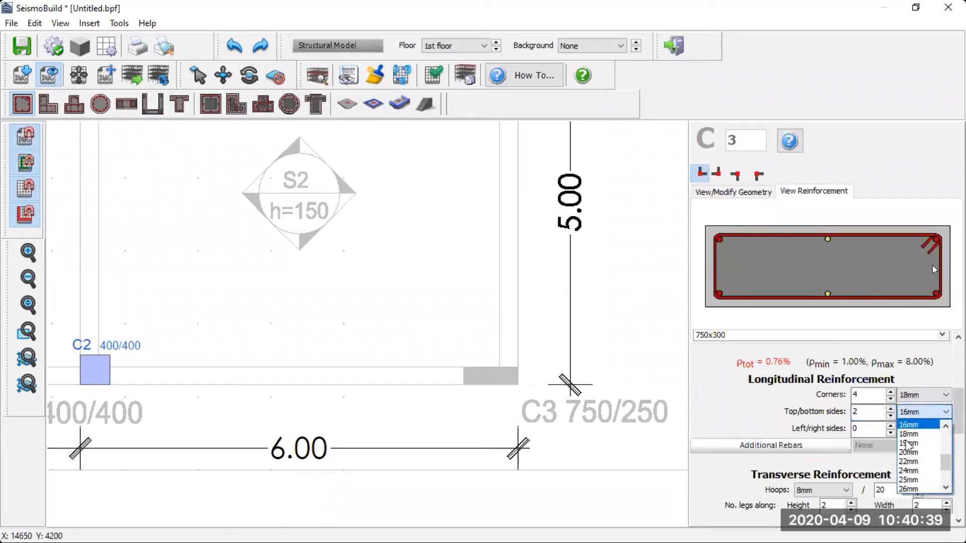
pyautogui.scroll(1, 909, 442)
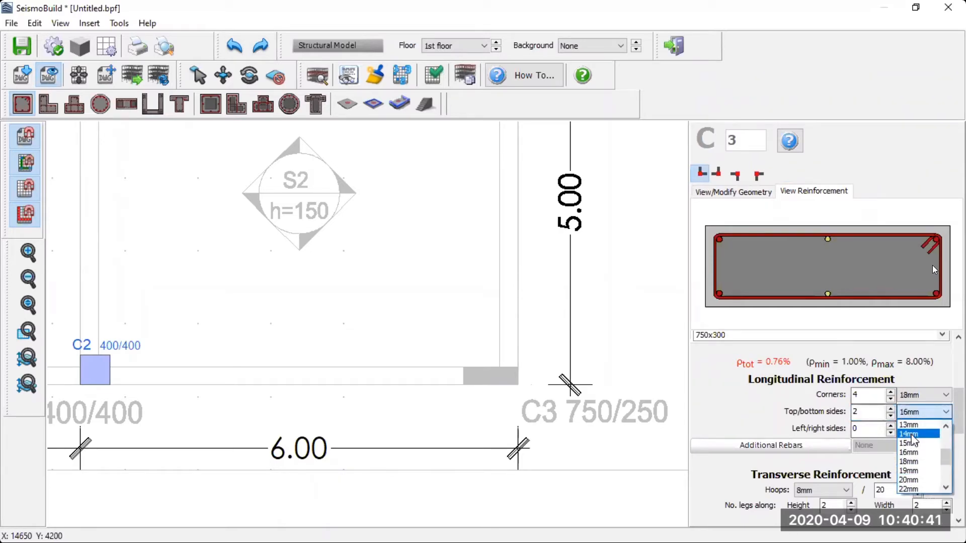
pyautogui.click(911, 434)
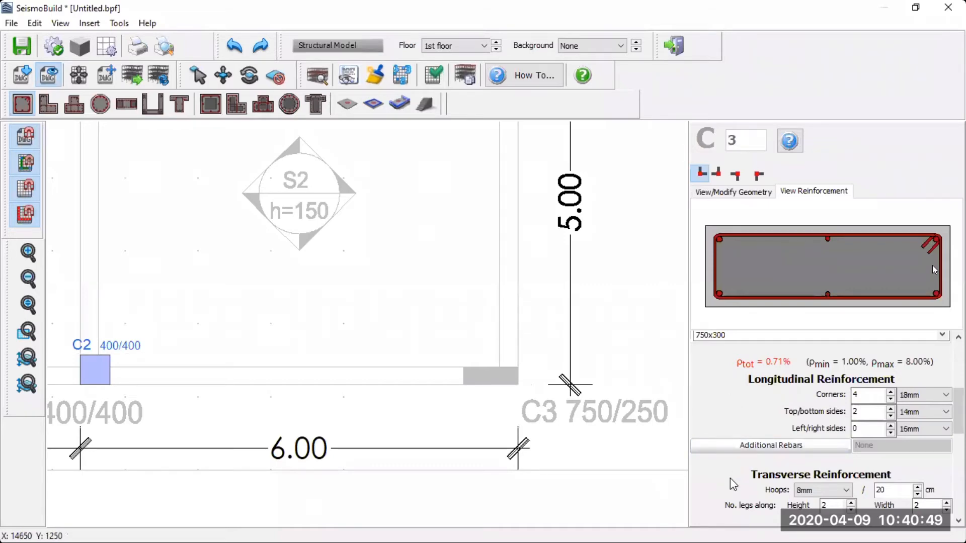
# Step: Review C3's remaining properties, set its insertion point to the lower-right corner and place it at that corner of the C3 outline
pyautogui.scroll(-2, 729, 478)
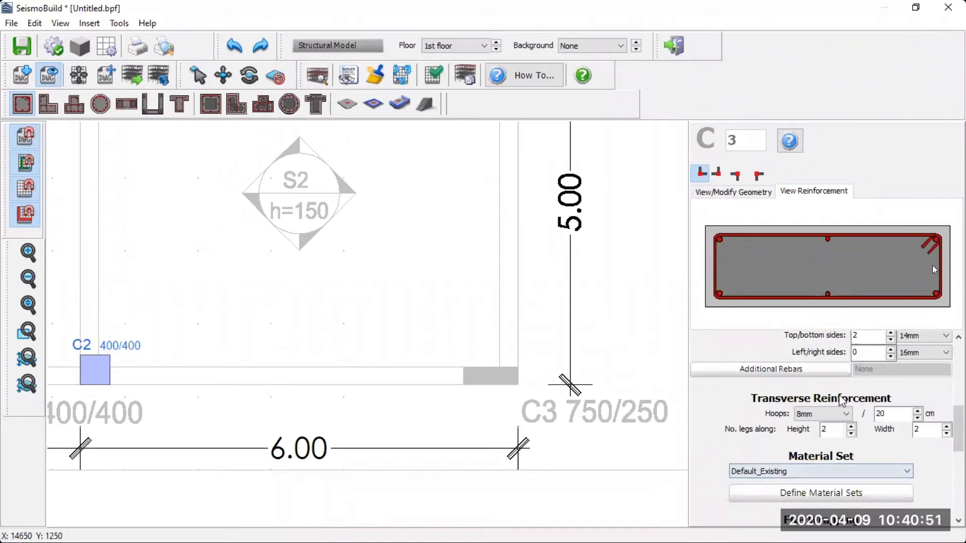
pyautogui.scroll(-2, 709, 445)
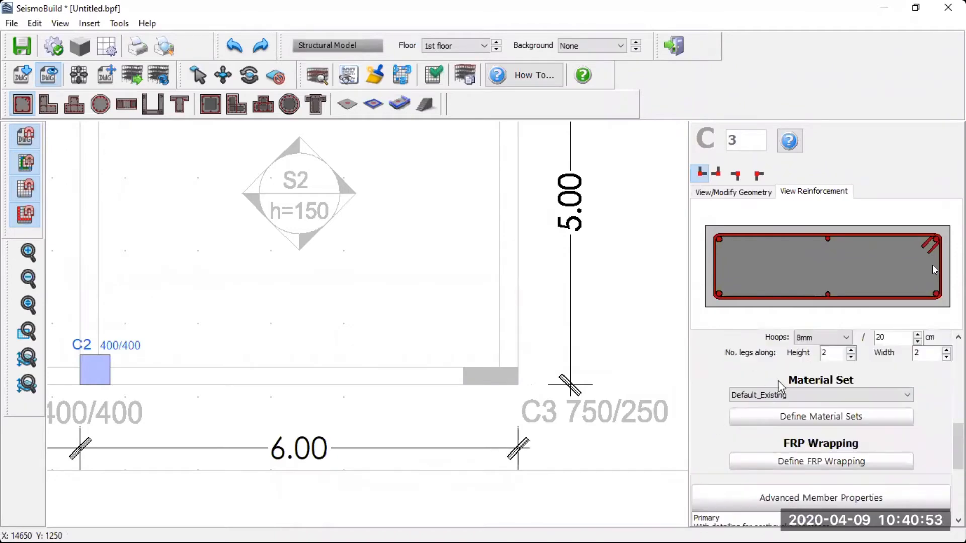
pyautogui.scroll(-3, 709, 432)
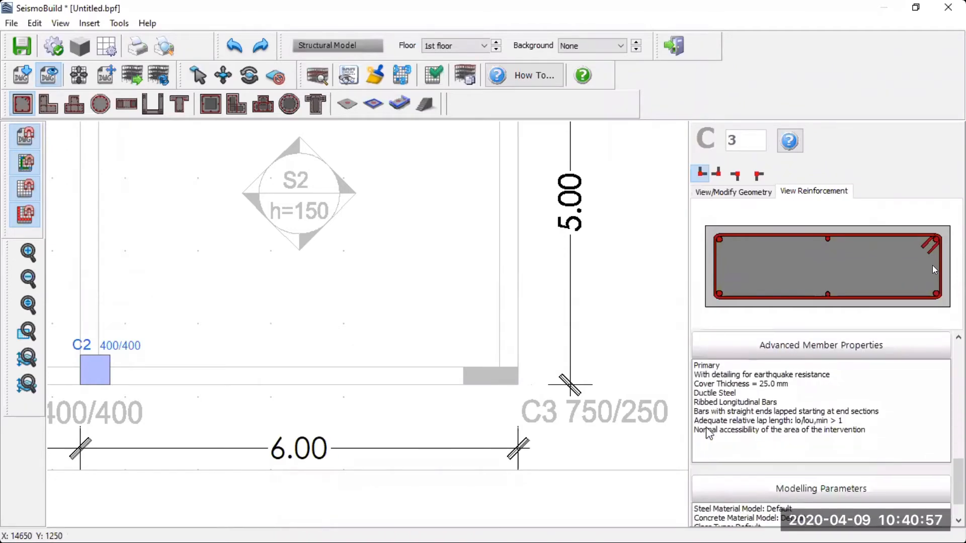
pyautogui.scroll(3, 741, 512)
pyautogui.scroll(4, 742, 512)
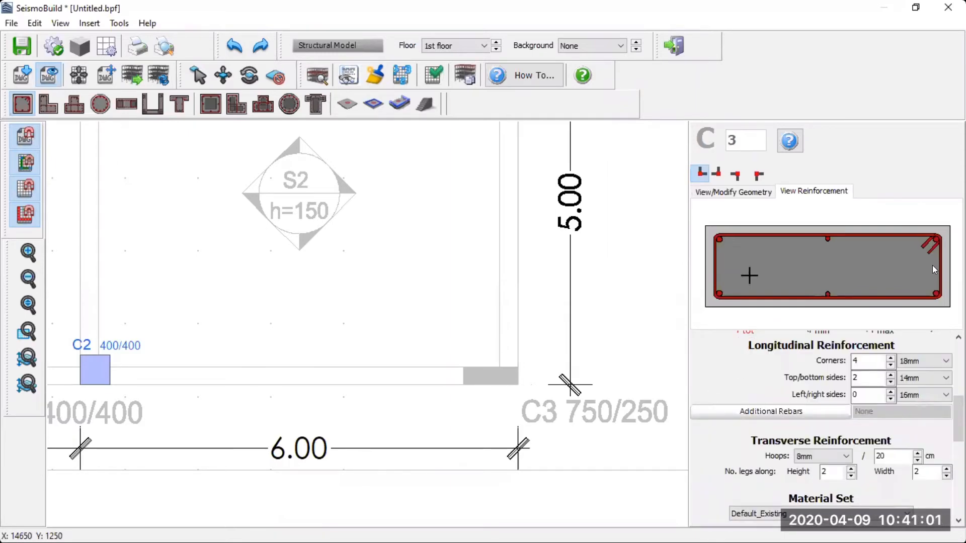
pyautogui.click(753, 191)
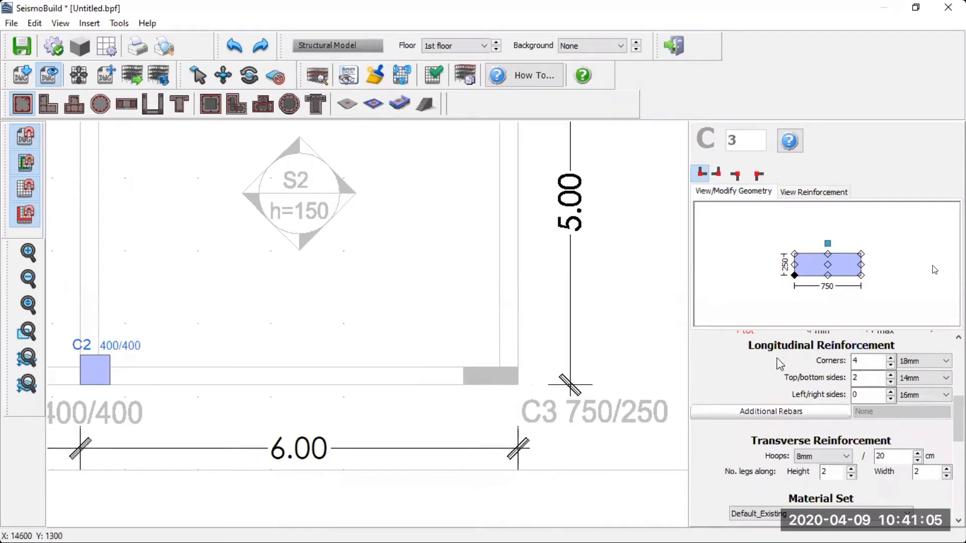
pyautogui.click(861, 275)
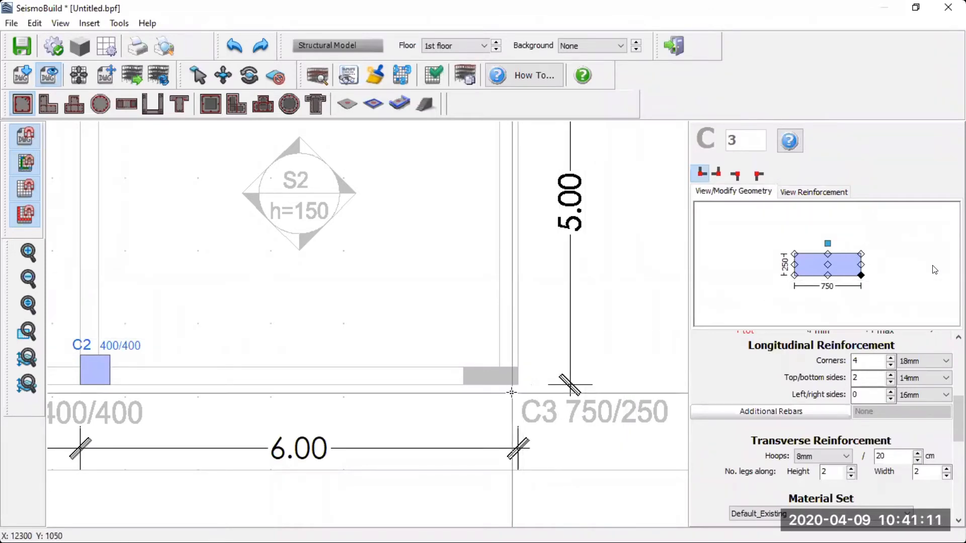
pyautogui.scroll(5, 533, 361)
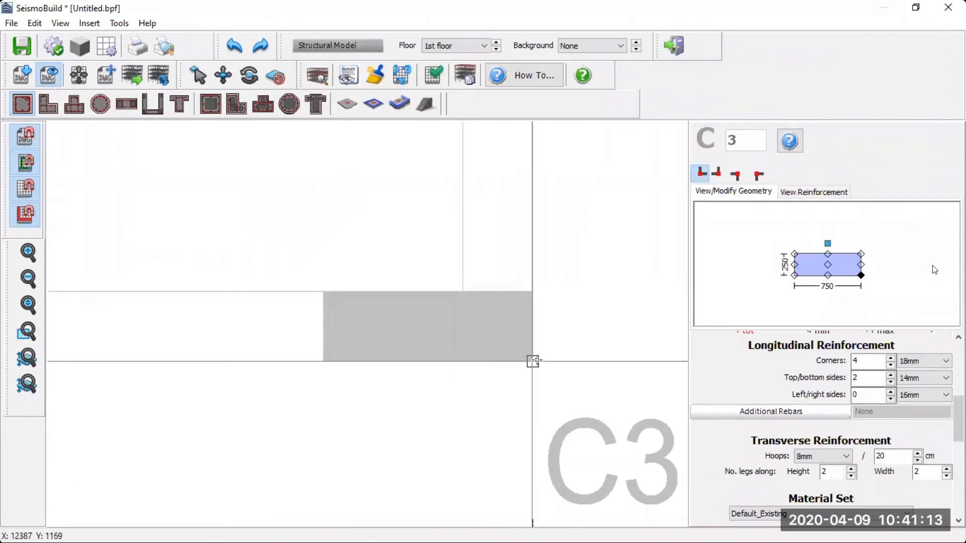
pyautogui.click(533, 360)
pyautogui.scroll(-5, 533, 361)
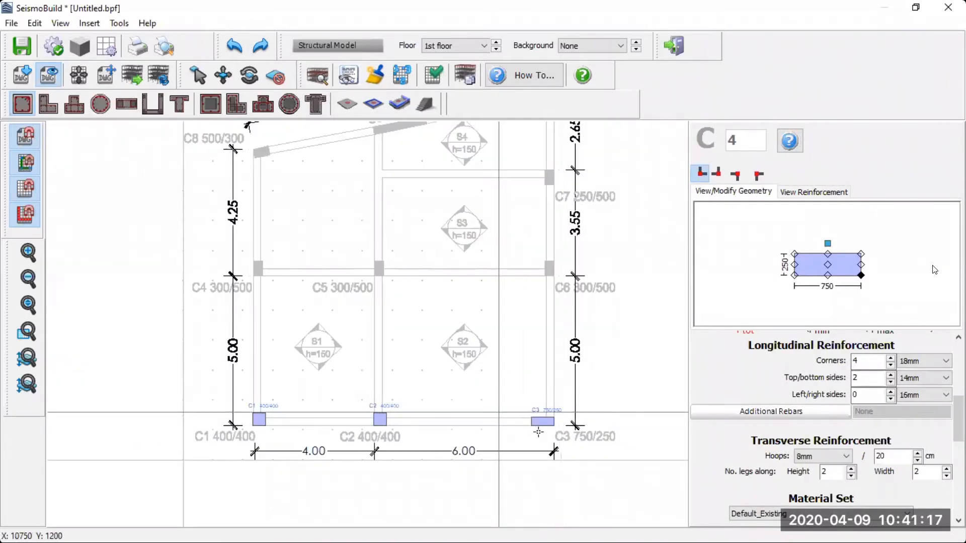
# Step: Choose the standard rectangular 500x300 section for column C4 and rotate it so the 500 mm side runs vertically, with the insertion point at the upper-right corner
pyautogui.scroll(3, 244, 266)
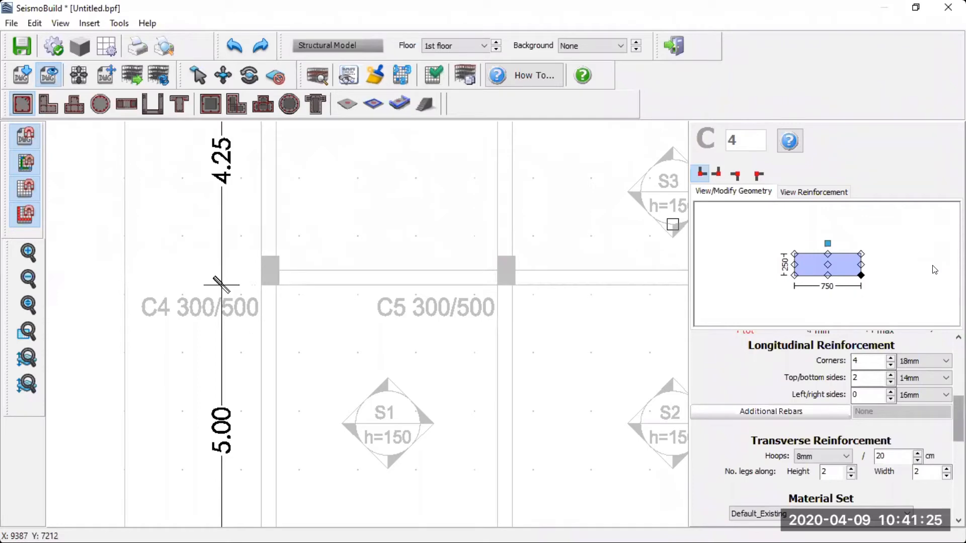
pyautogui.moveTo(959, 418); pyautogui.dragTo(958, 362)
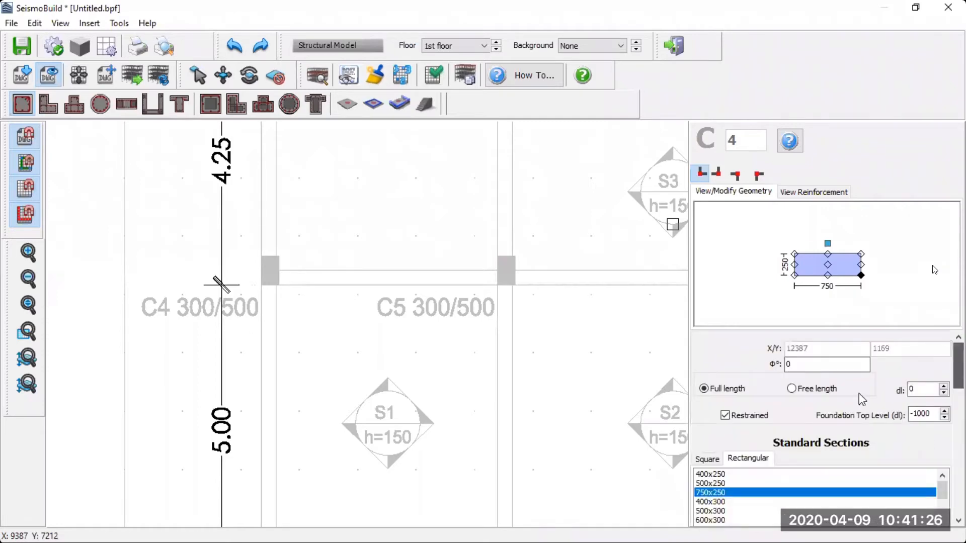
pyautogui.click(722, 517)
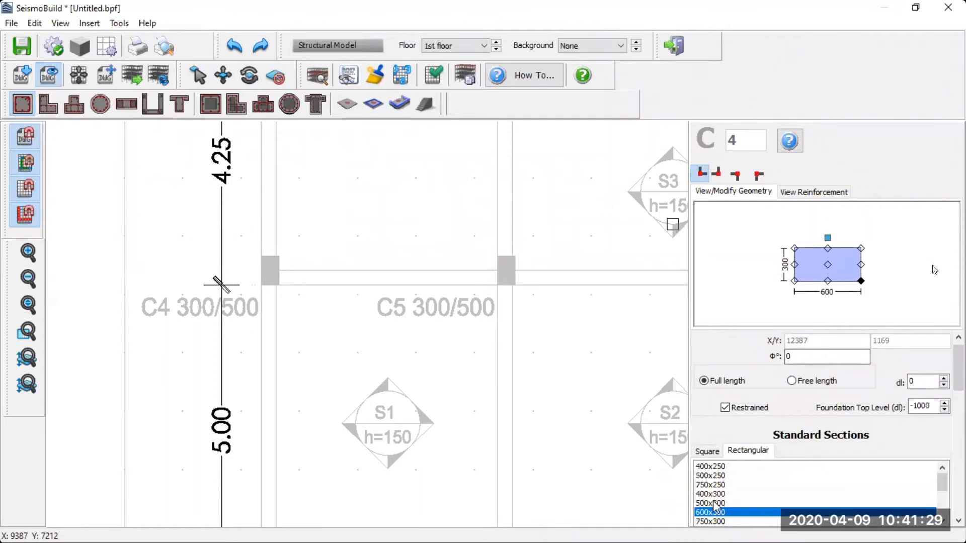
pyautogui.click(714, 503)
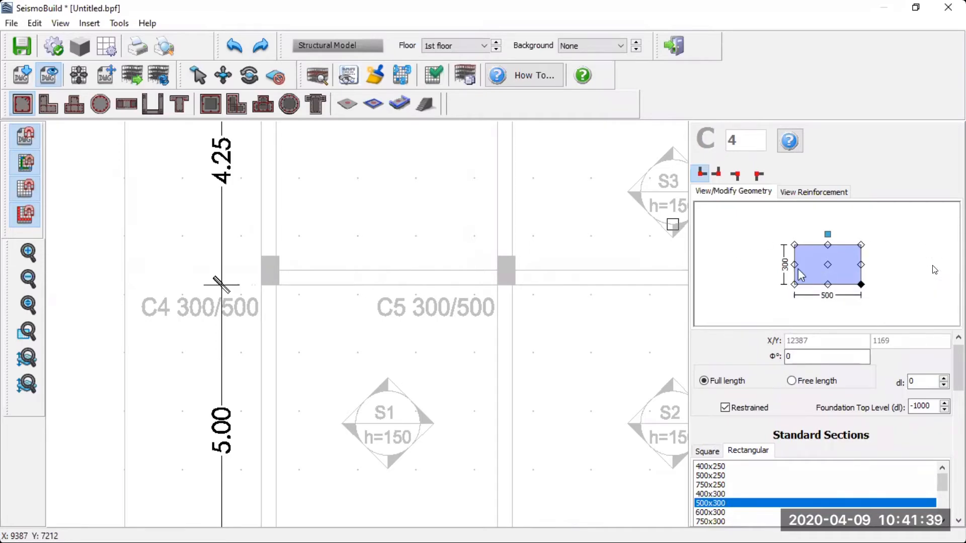
pyautogui.click(717, 176)
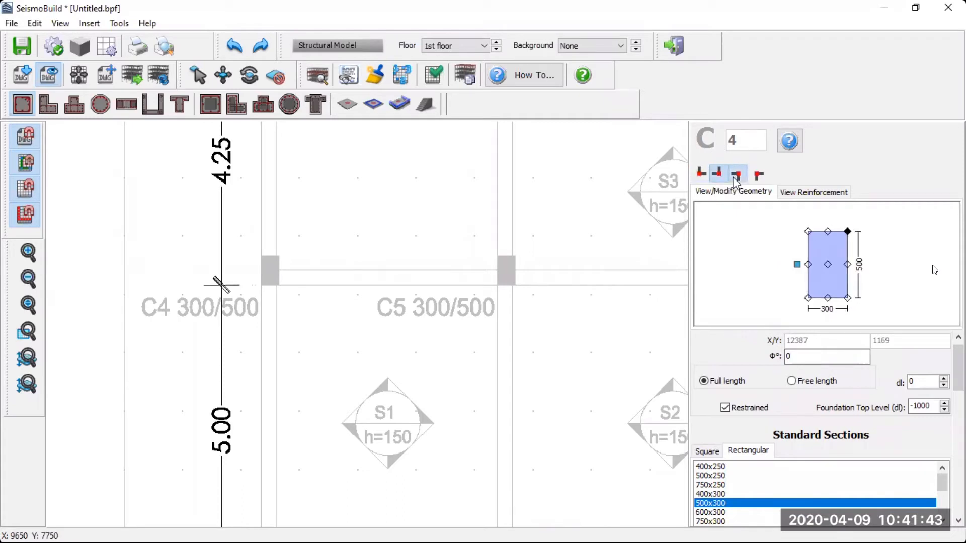
pyautogui.click(735, 176)
pyautogui.click(756, 175)
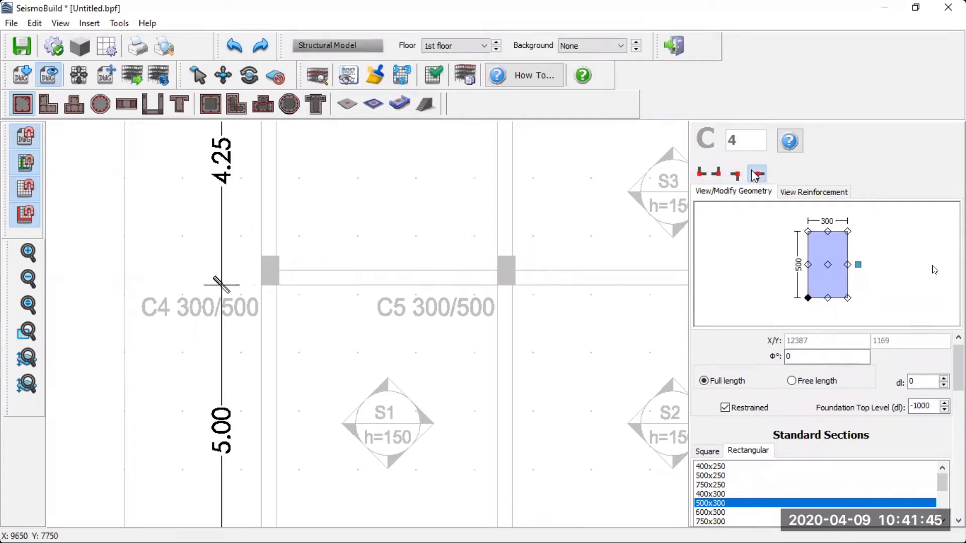
pyautogui.click(717, 173)
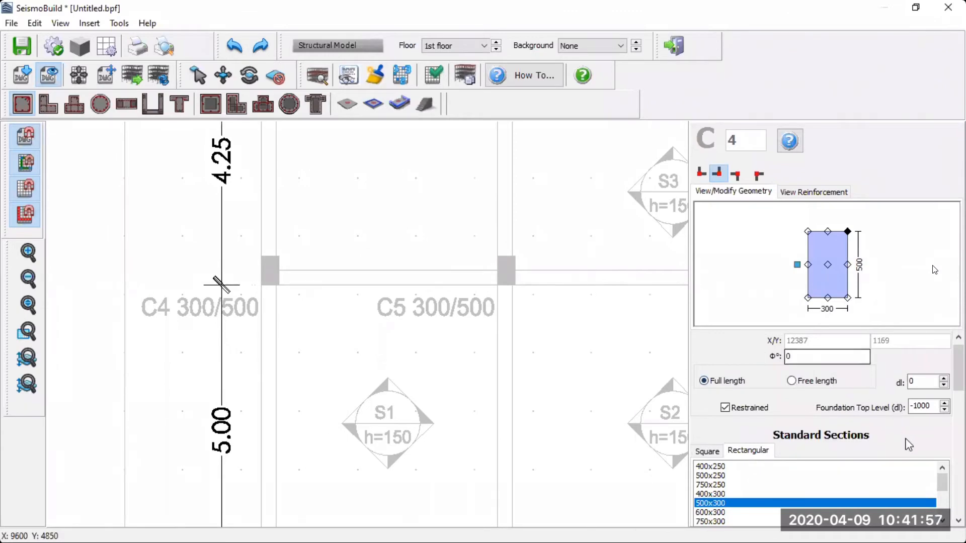
# Step: Set column C4's longitudinal reinforcement to 4 corner bars of 18 mm and 2 top/bottom side bars of 18 mm diameter
pyautogui.scroll(-3, 935, 269)
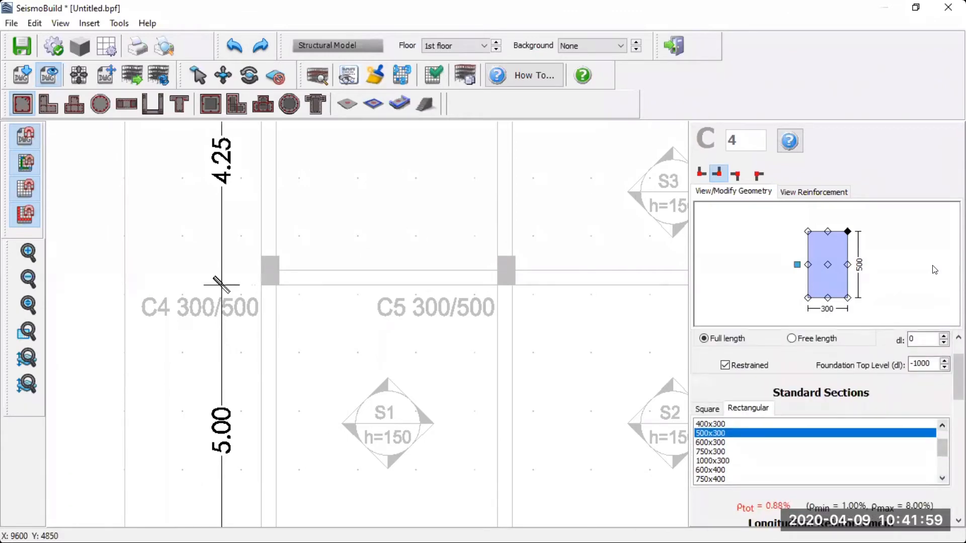
pyautogui.scroll(-3, 935, 270)
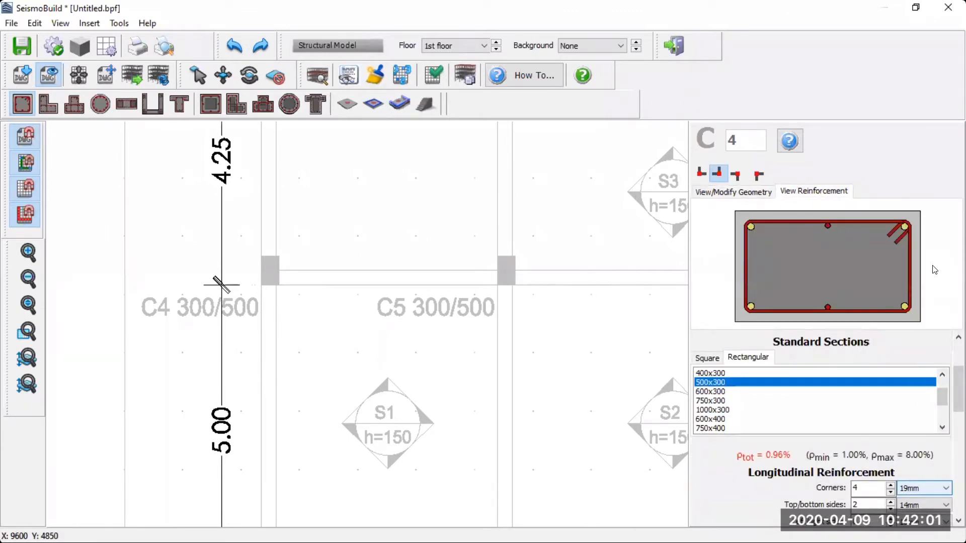
pyautogui.click(863, 488)
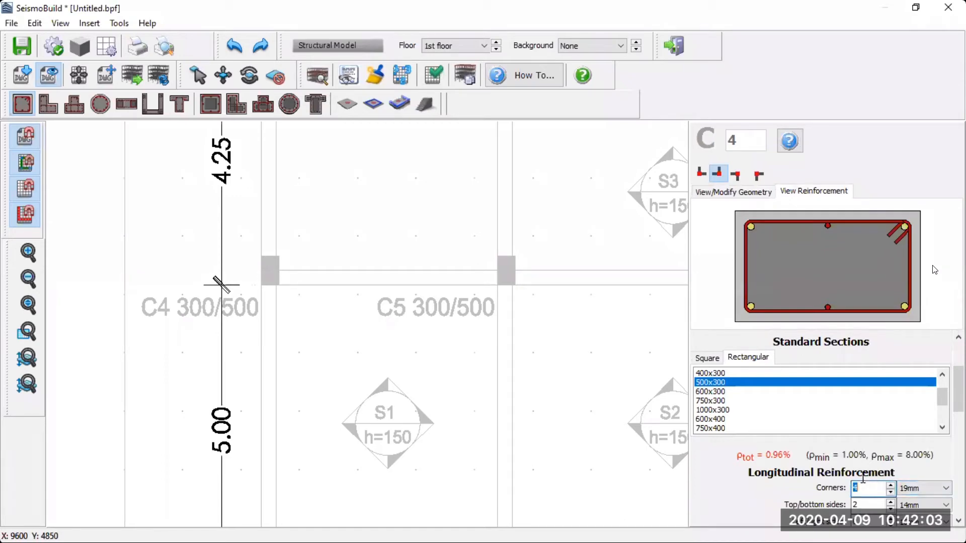
pyautogui.click(918, 492)
pyautogui.scroll(1, 920, 443)
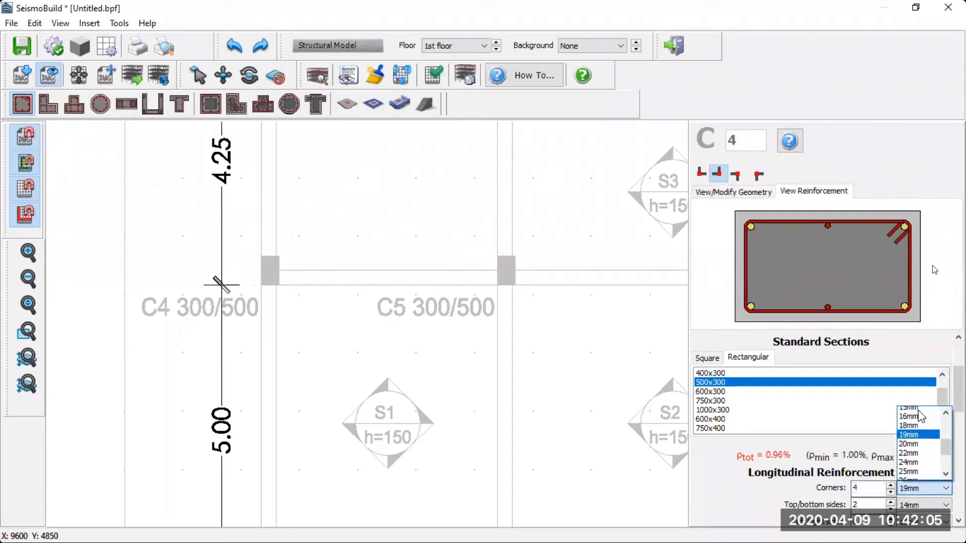
pyautogui.click(920, 430)
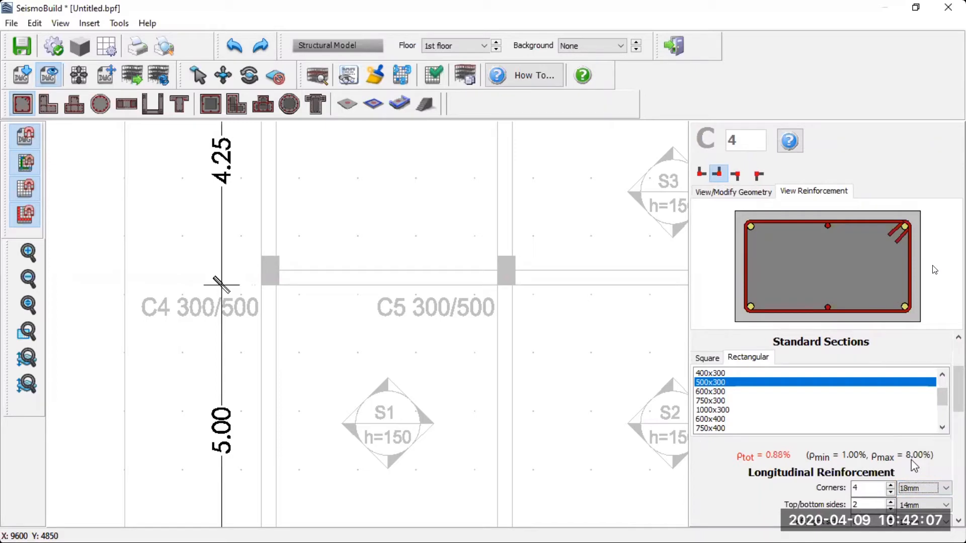
pyautogui.click(874, 504)
pyautogui.click(904, 506)
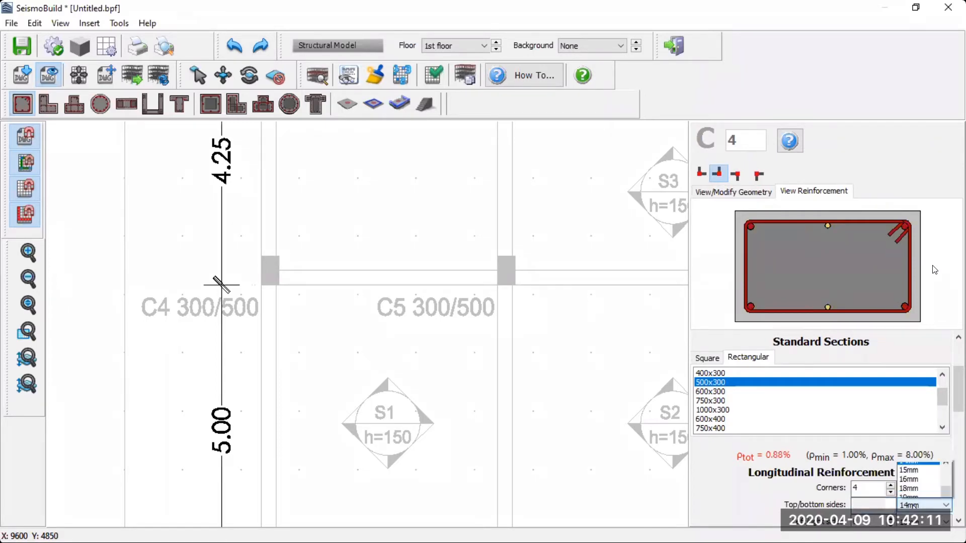
pyautogui.click(912, 458)
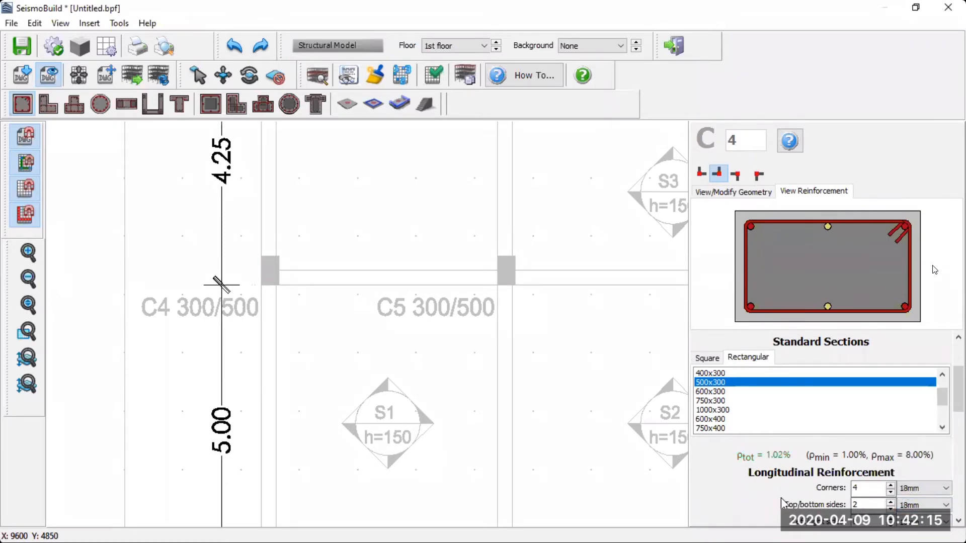
# Step: Set C4's insertion point to the section's lower-left corner and place the column at that corner of the C4 outline
pyautogui.scroll(-3, 783, 501)
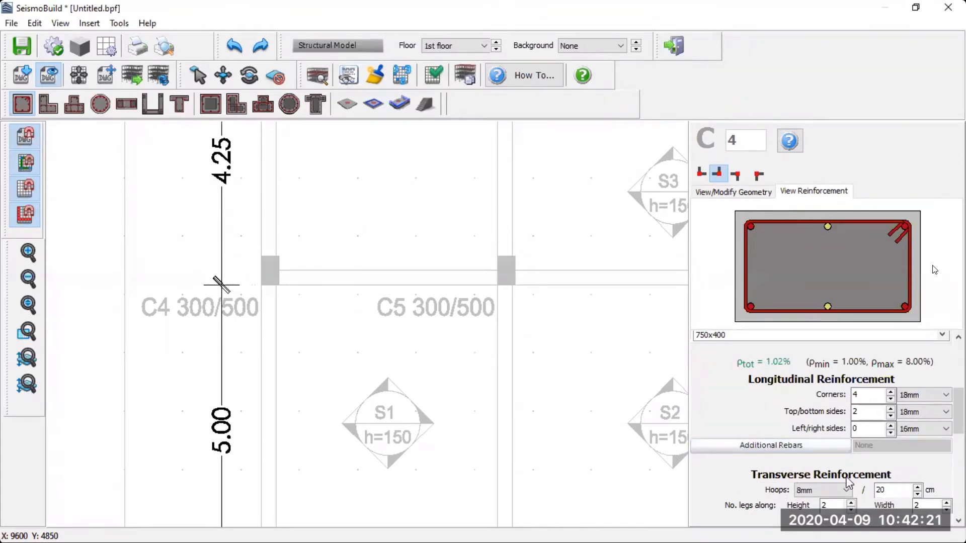
pyautogui.scroll(-1, 745, 475)
pyautogui.scroll(-2, 744, 475)
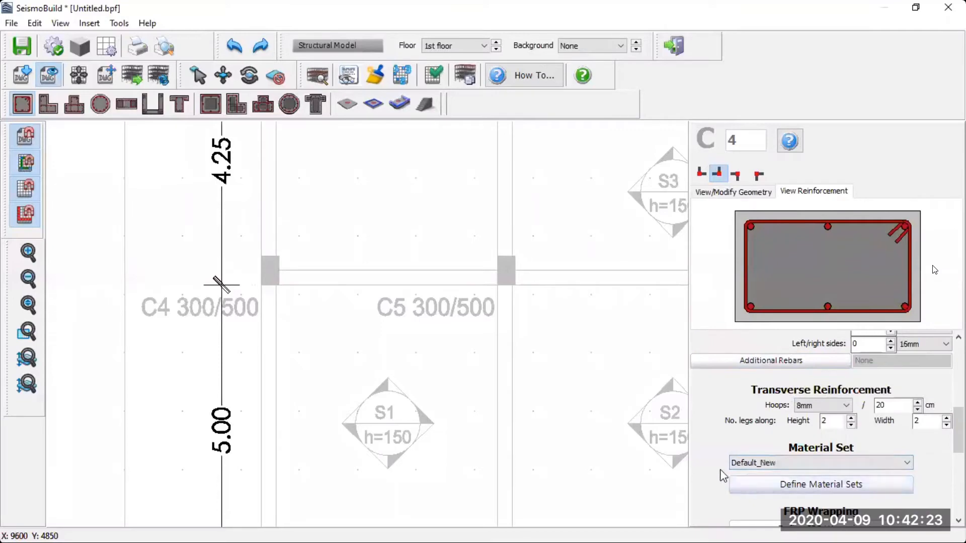
pyautogui.scroll(6, 704, 477)
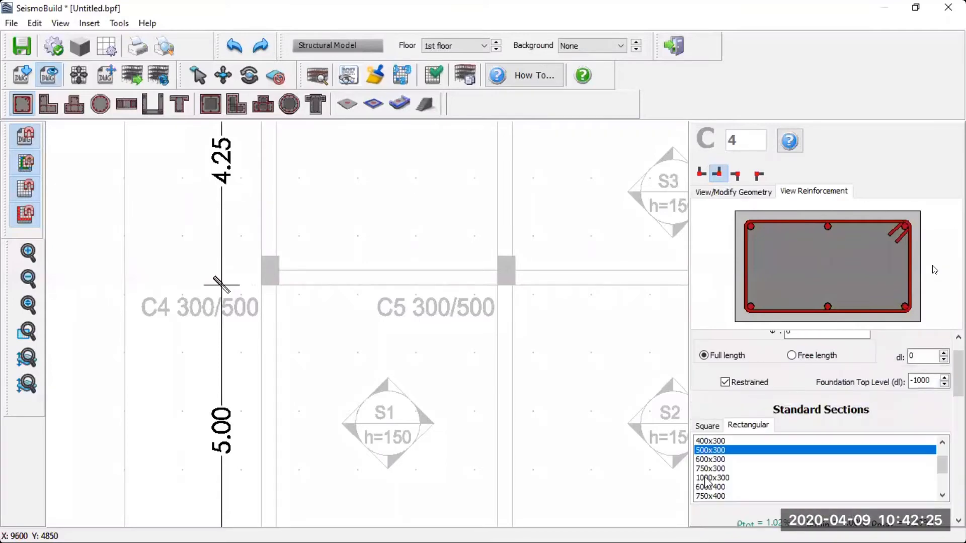
pyautogui.click(726, 196)
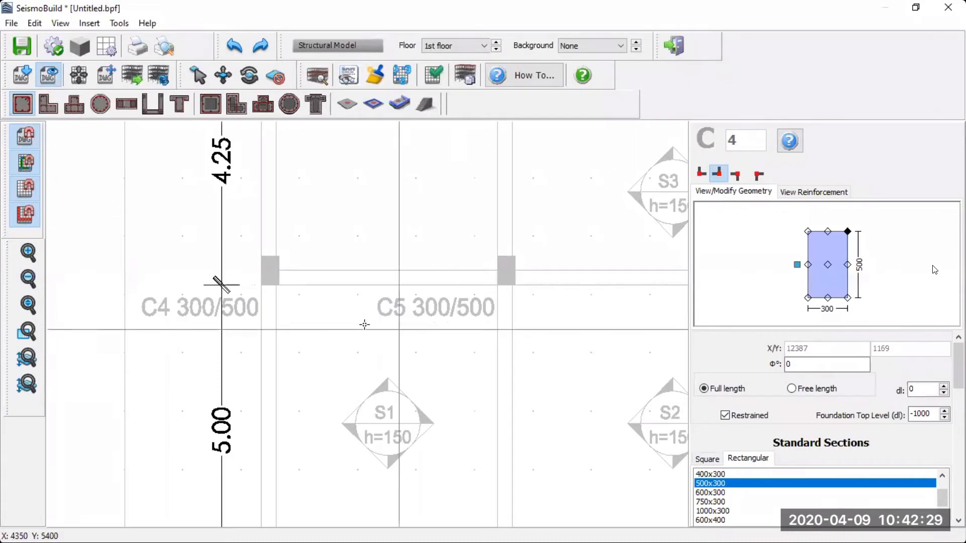
pyautogui.click(808, 298)
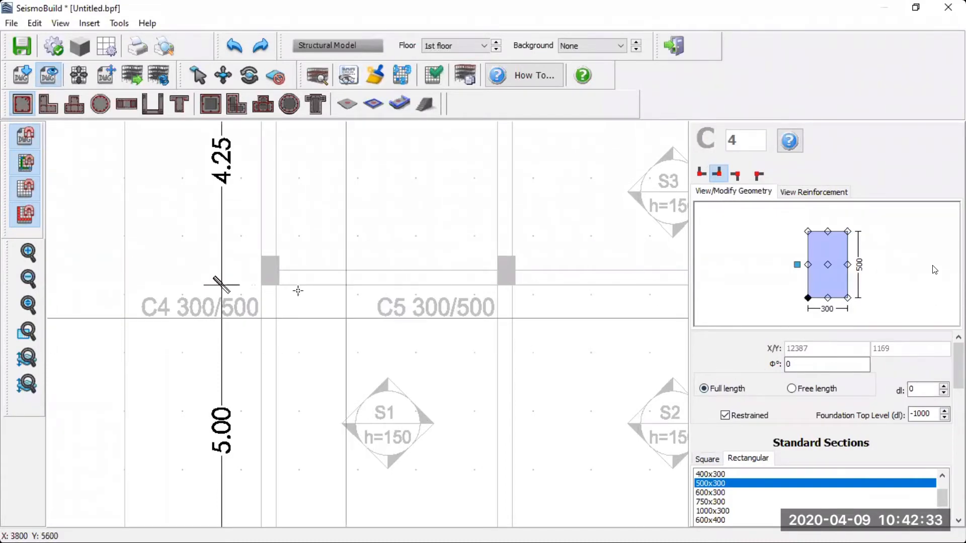
pyautogui.scroll(2, 298, 292)
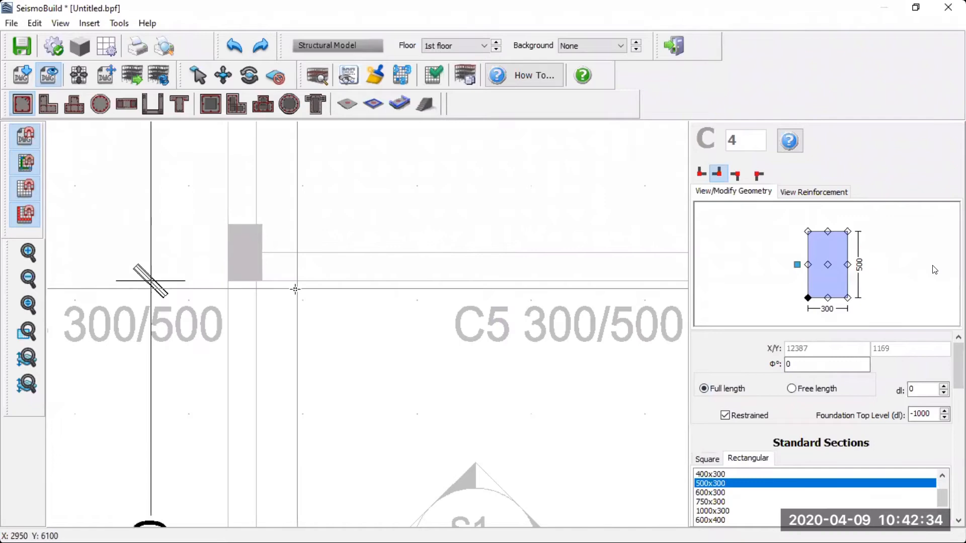
pyautogui.click(228, 280)
# Step: Place column C5 with the same 500x300 section at the lower-left corner of the C5 outline
pyautogui.scroll(-3, 262, 300)
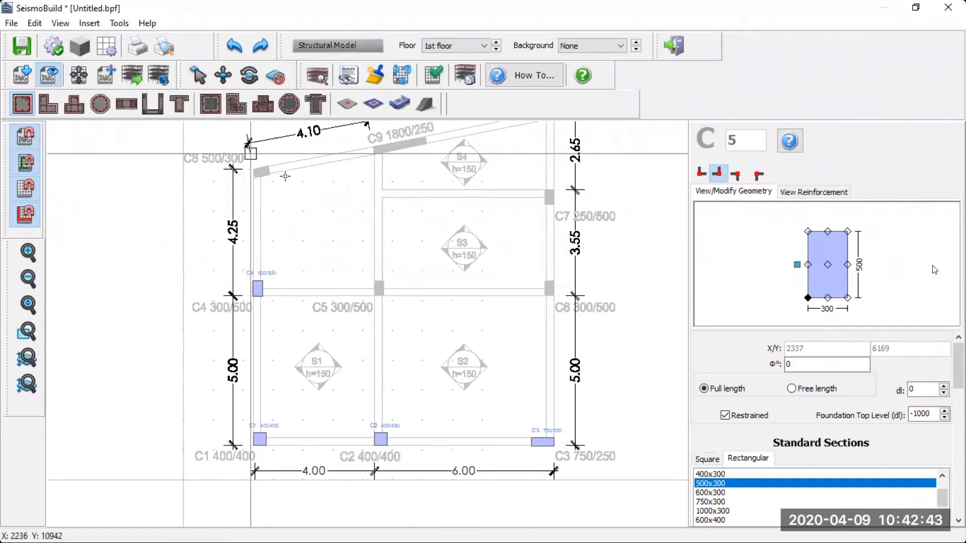
pyautogui.scroll(1, 383, 295)
pyautogui.scroll(1, 382, 295)
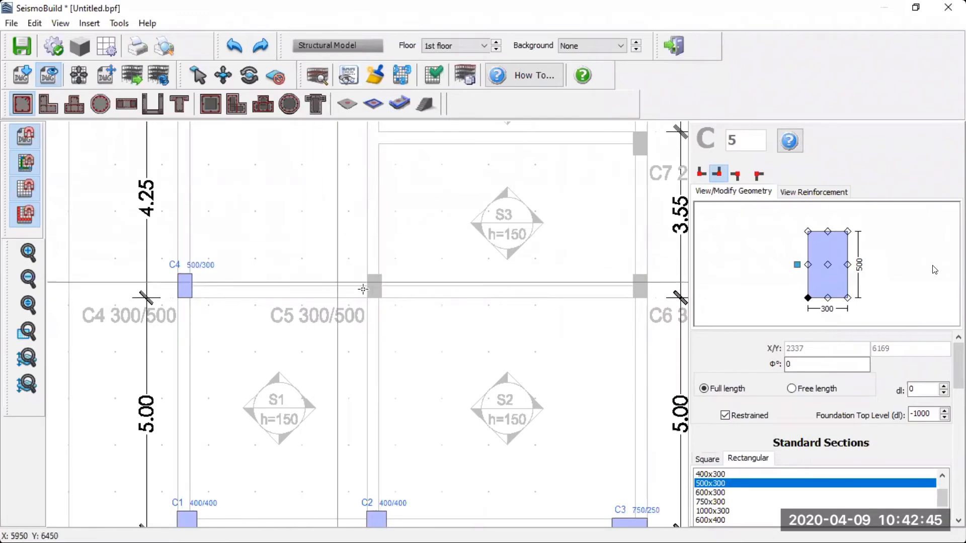
pyautogui.click(368, 297)
# Step: Set the insertion point to the lower-right corner and place column C6 at that corner of the C6 outline
pyautogui.scroll(-2, 416, 298)
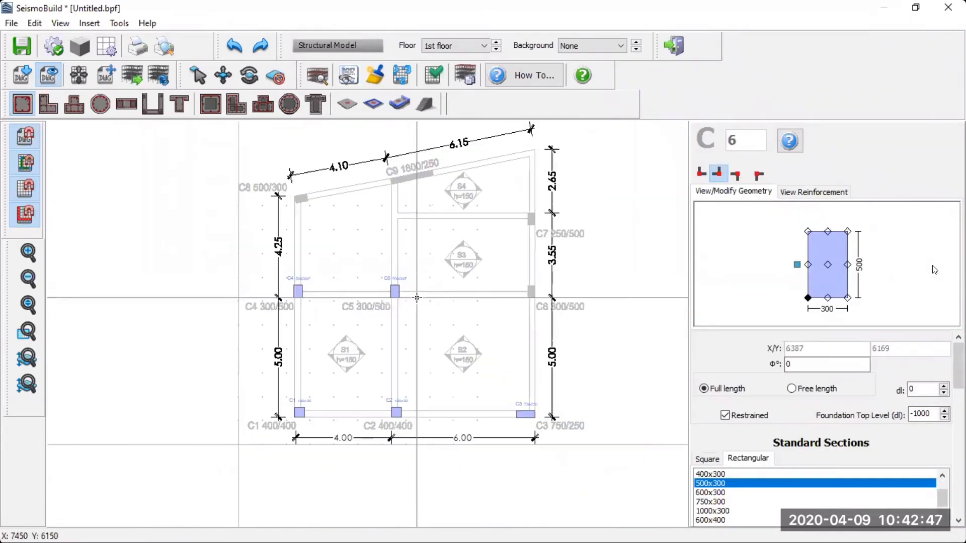
pyautogui.scroll(3, 471, 311)
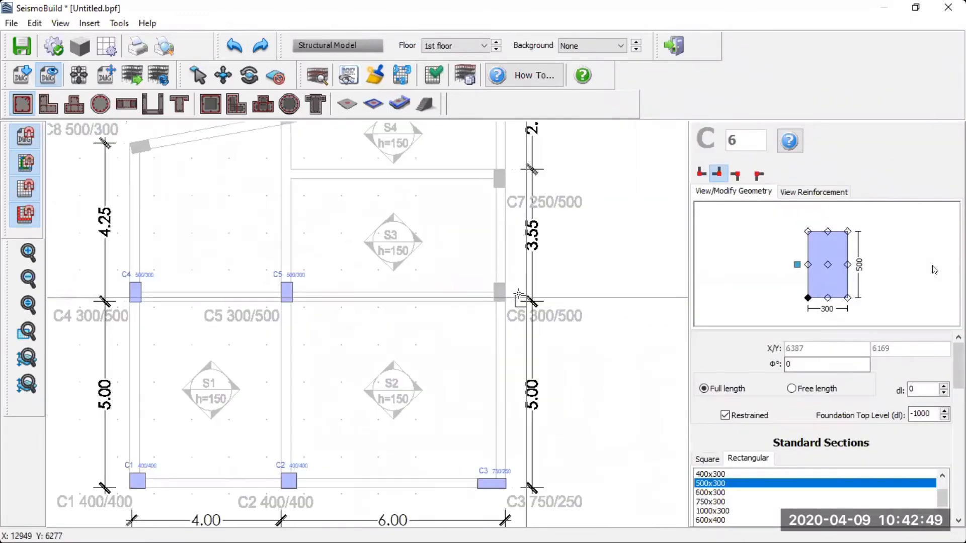
pyautogui.scroll(2, 471, 311)
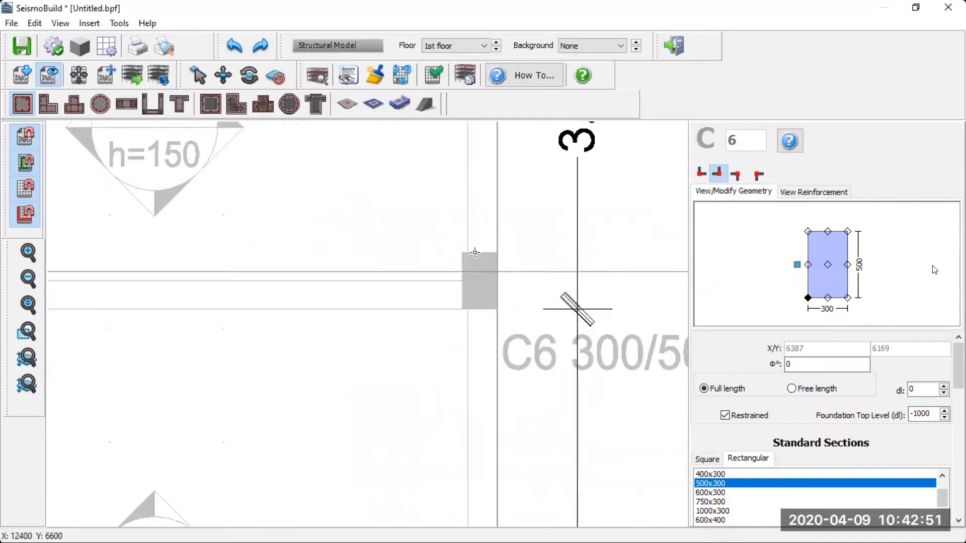
pyautogui.click(848, 298)
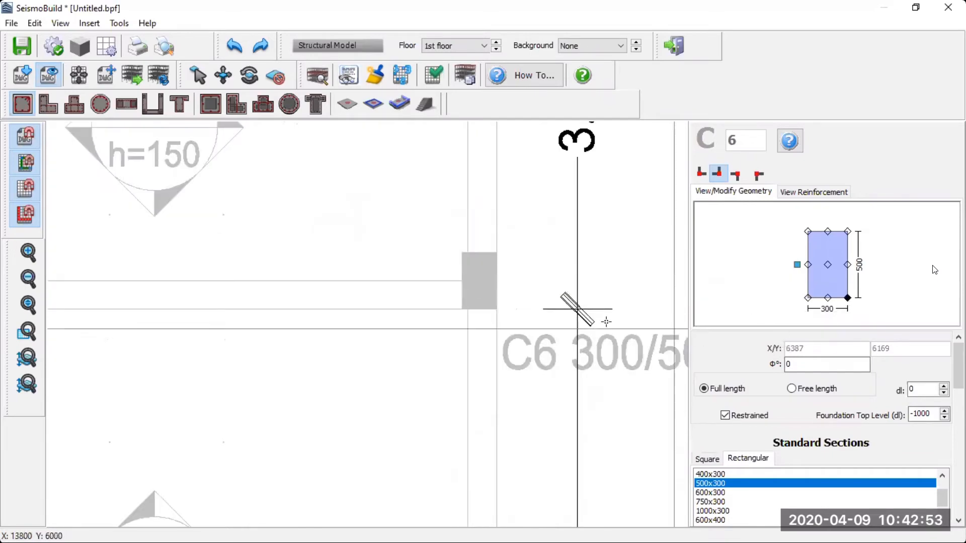
pyautogui.click(498, 309)
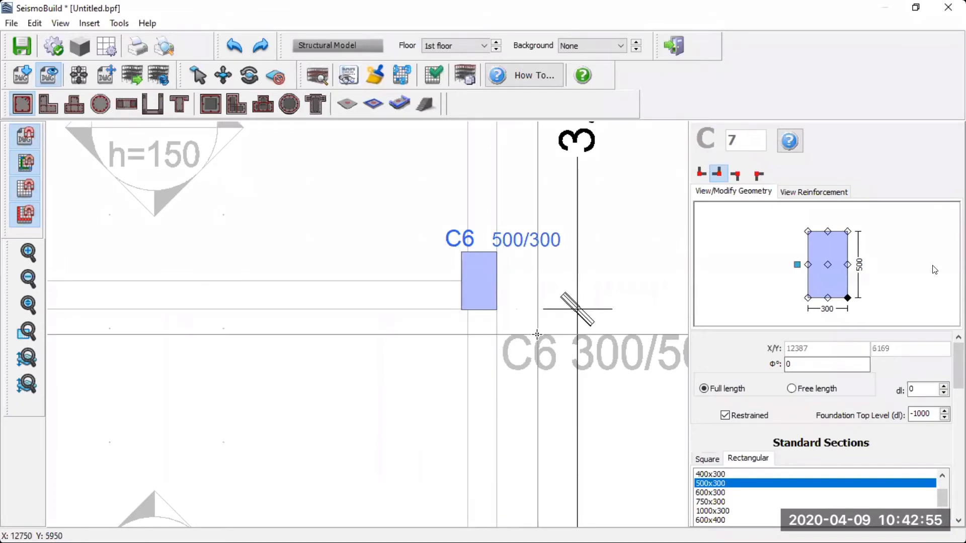
# Step: Set the 300 mm side of column C7's section to 250 mm
pyautogui.scroll(-3, 548, 336)
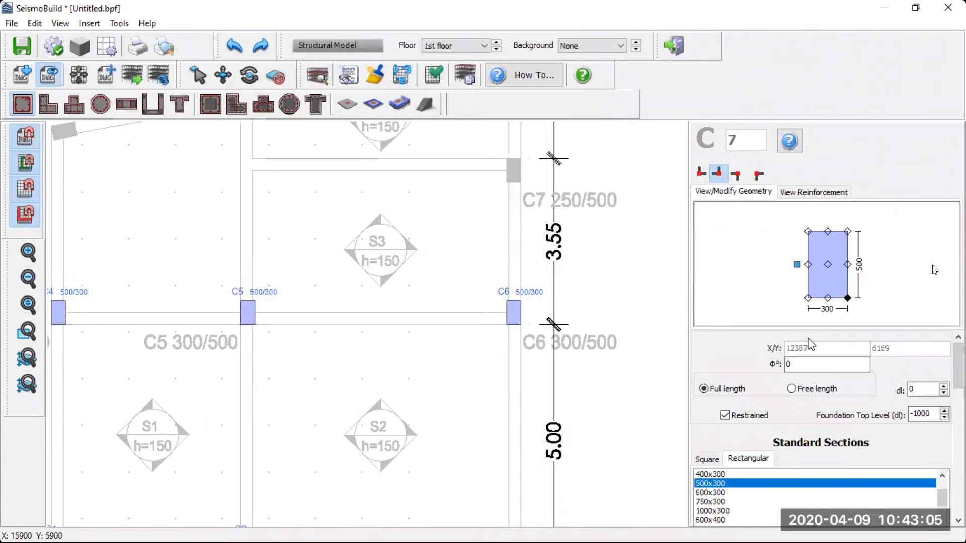
pyautogui.click(826, 310)
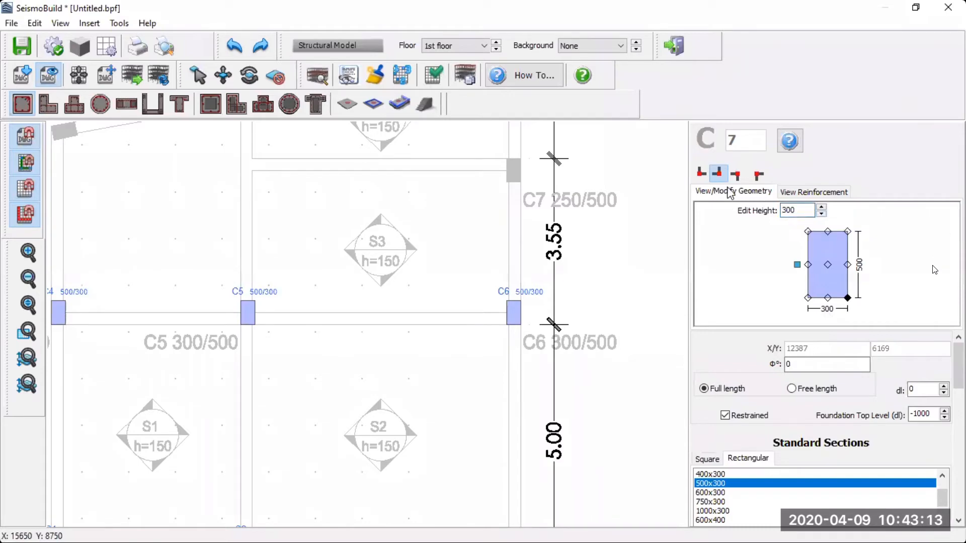
pyautogui.click(821, 214)
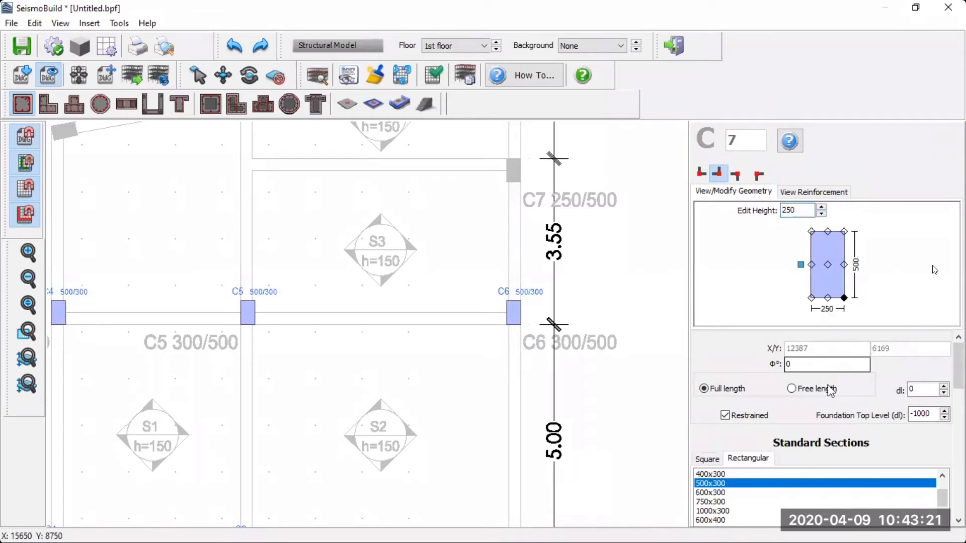
# Step: Set the diameter of column C7's top/bottom side bars to 14 mm
pyautogui.scroll(-2, 711, 390)
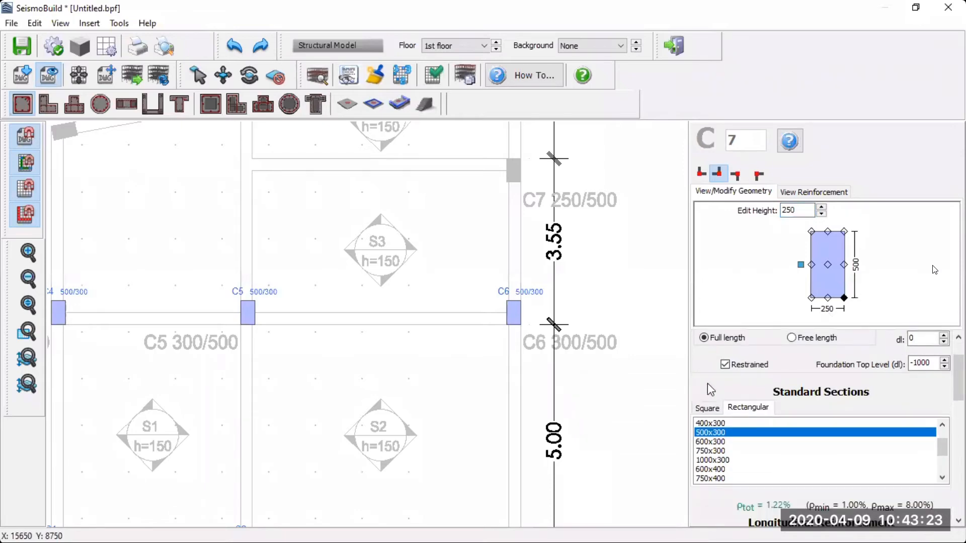
pyautogui.scroll(-5, 710, 390)
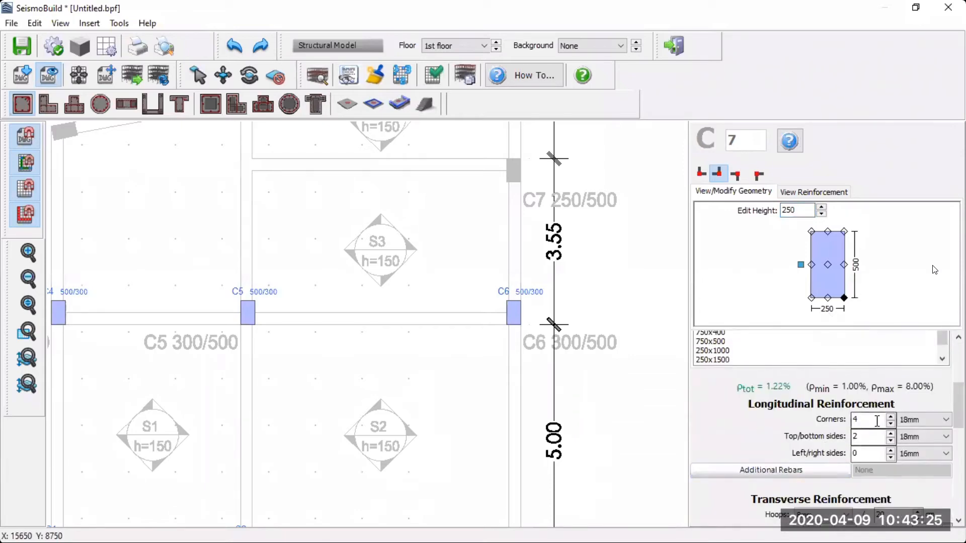
pyautogui.click(877, 420)
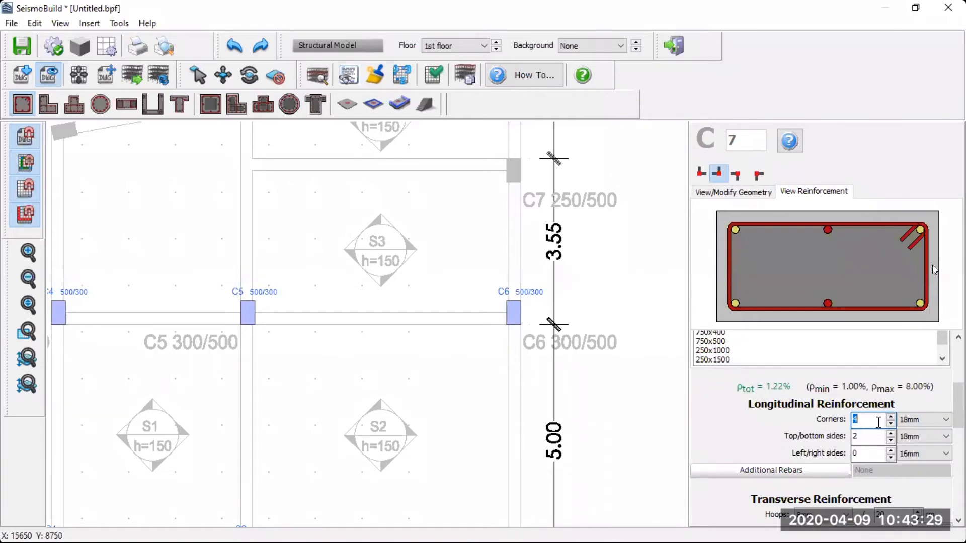
pyautogui.click(870, 437)
pyautogui.click(922, 437)
pyautogui.scroll(2, 914, 463)
pyautogui.click(913, 450)
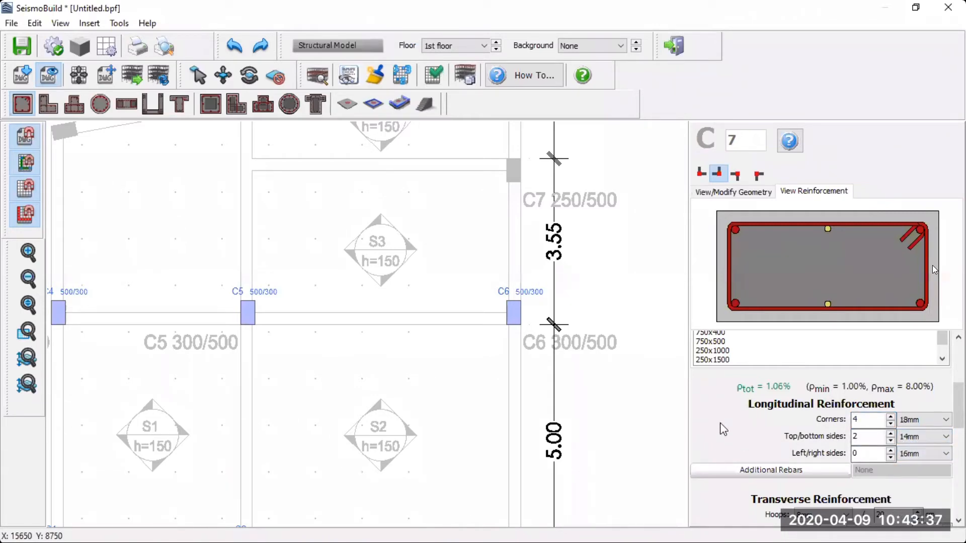
# Step: Review C7's remaining properties and place the column with its lower-right corner on that corner of the C7 outline
pyautogui.scroll(-1, 714, 489)
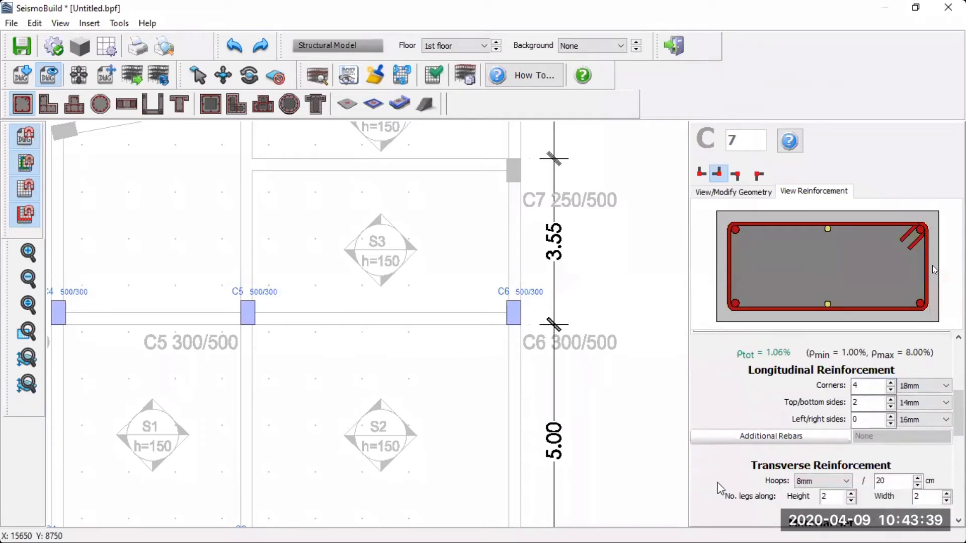
pyautogui.scroll(-4, 721, 486)
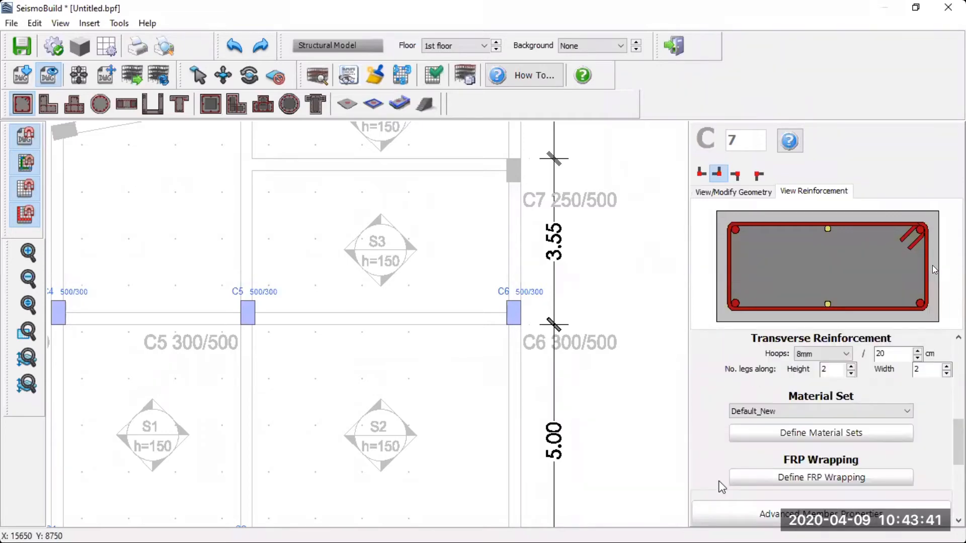
pyautogui.scroll(-3, 718, 486)
pyautogui.scroll(10, 718, 491)
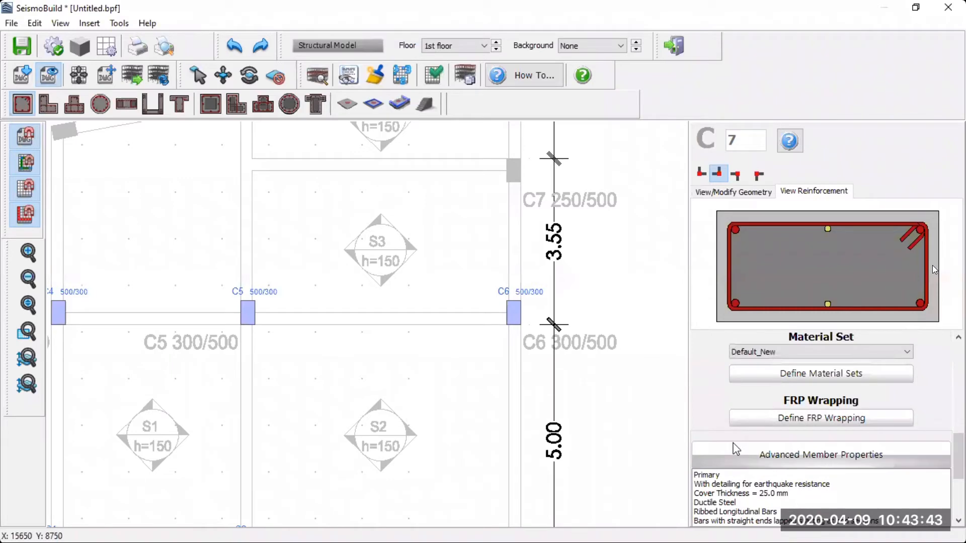
pyautogui.scroll(2, 705, 391)
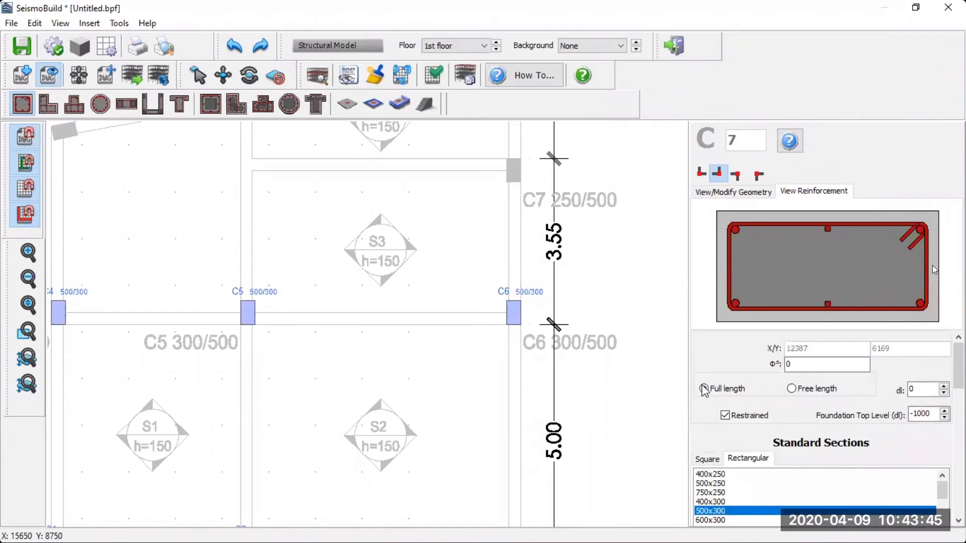
pyautogui.click(757, 192)
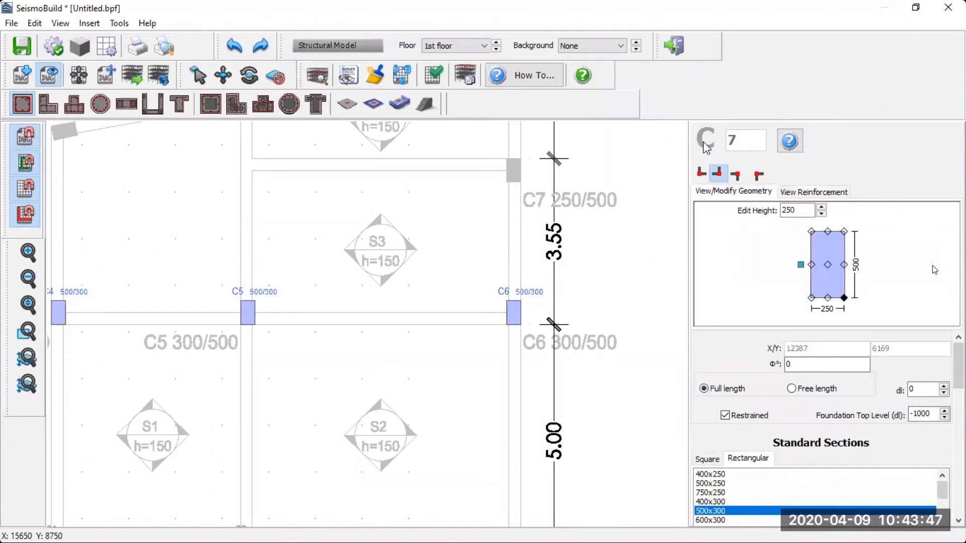
pyautogui.scroll(5, 508, 154)
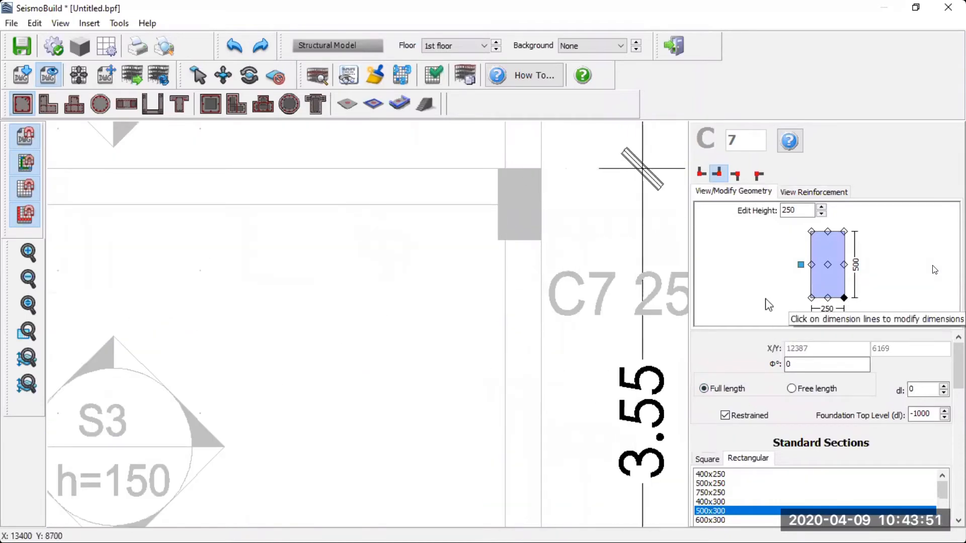
pyautogui.click(540, 240)
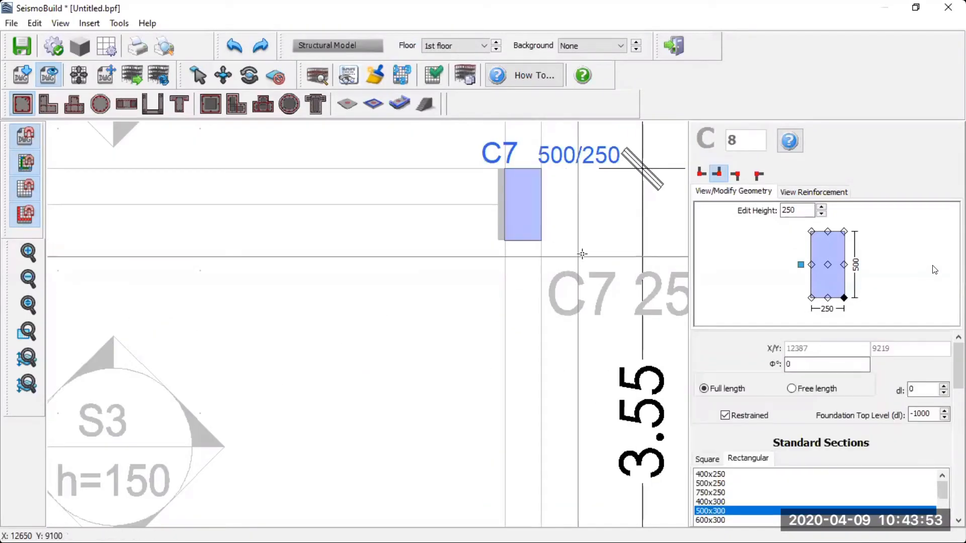
pyautogui.scroll(-3, 643, 361)
pyautogui.scroll(-1, 615, 304)
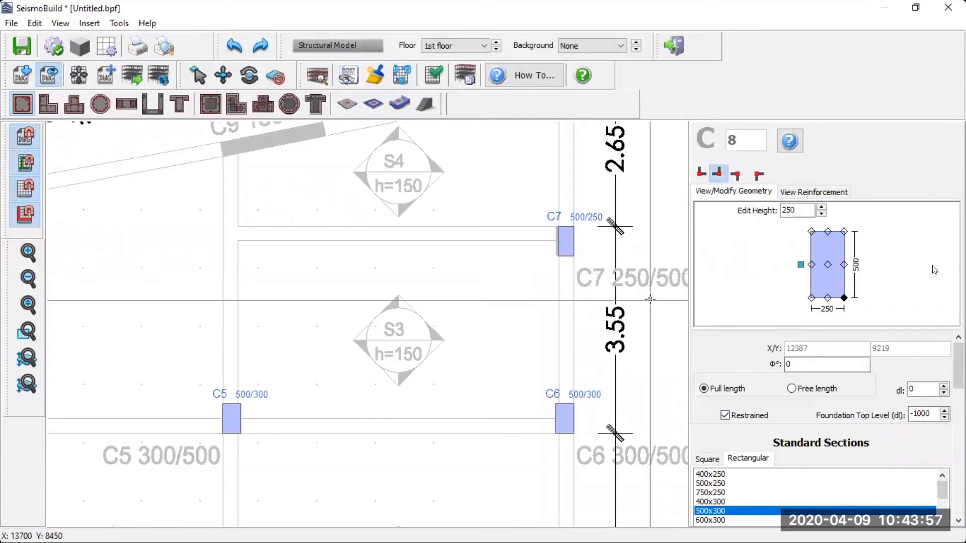
# Step: Select column C4 so its properties carry over and start inserting a new rectangular column C8 with them
pyautogui.scroll(-2, 650, 300)
pyautogui.scroll(-1, 651, 299)
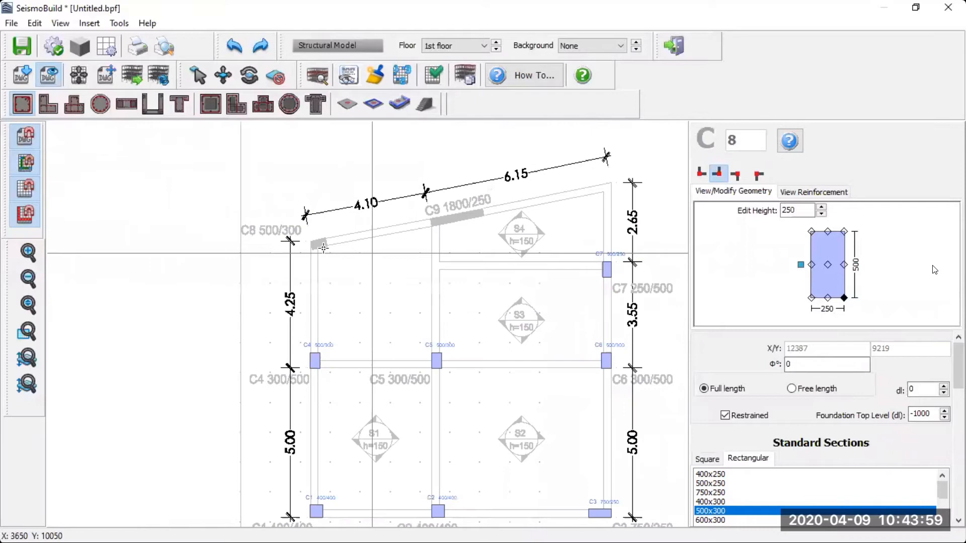
pyautogui.scroll(2, 297, 241)
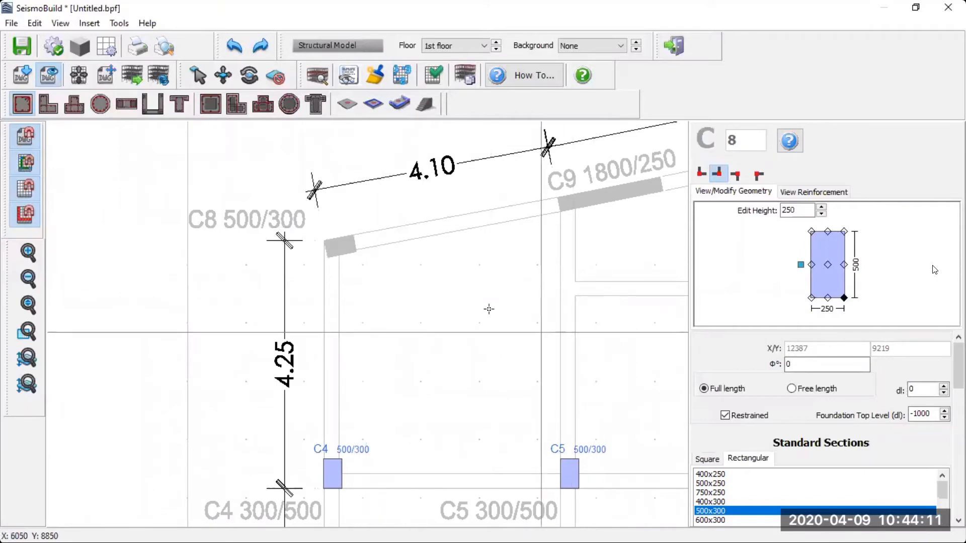
pyautogui.click(200, 77)
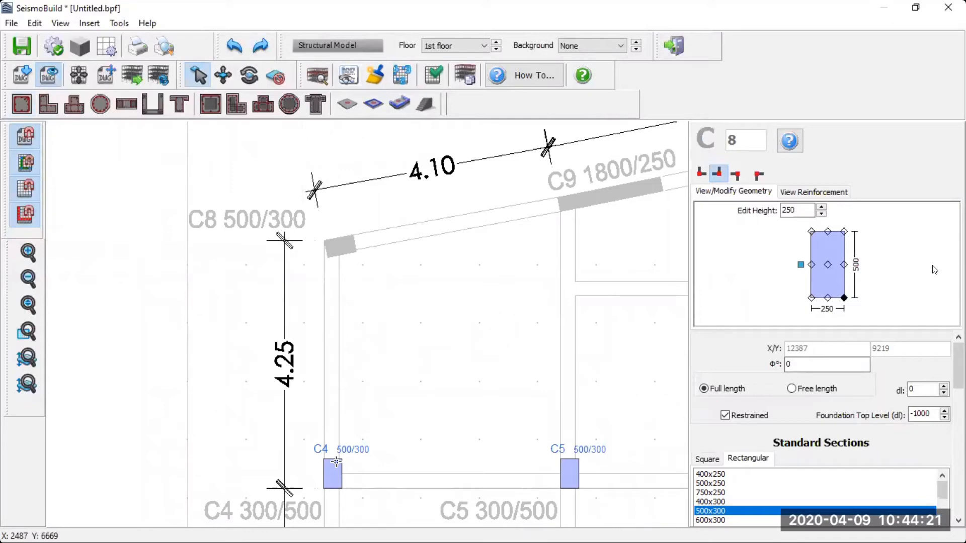
pyautogui.click(330, 478)
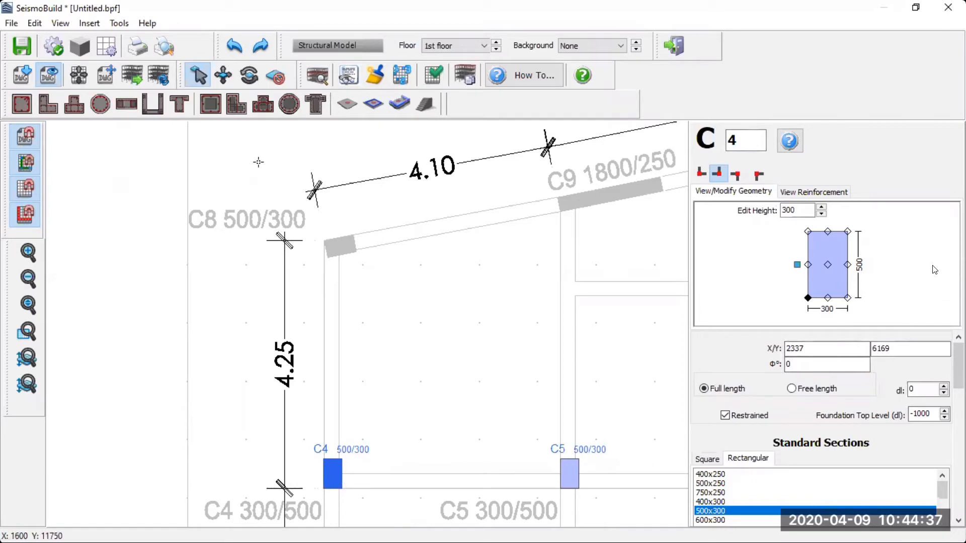
pyautogui.click(22, 104)
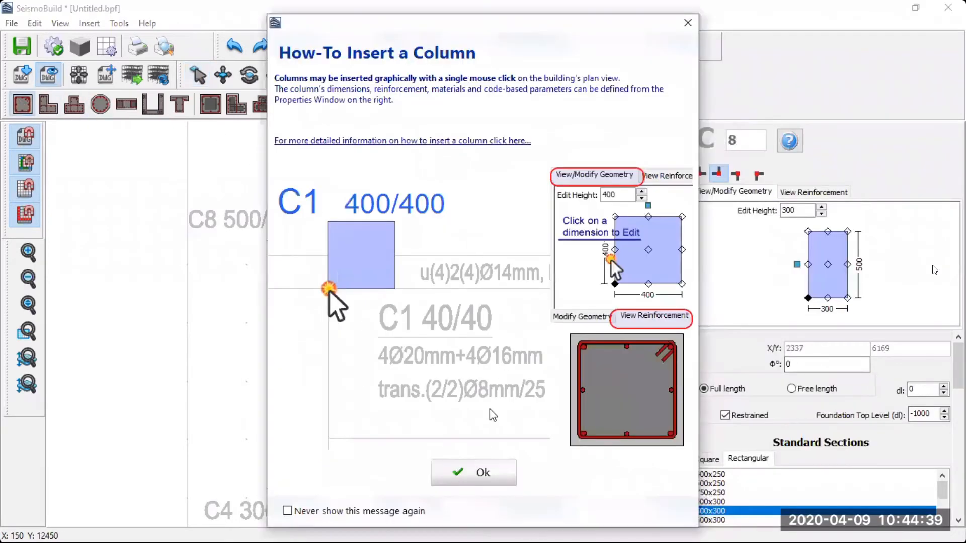
pyautogui.click(473, 472)
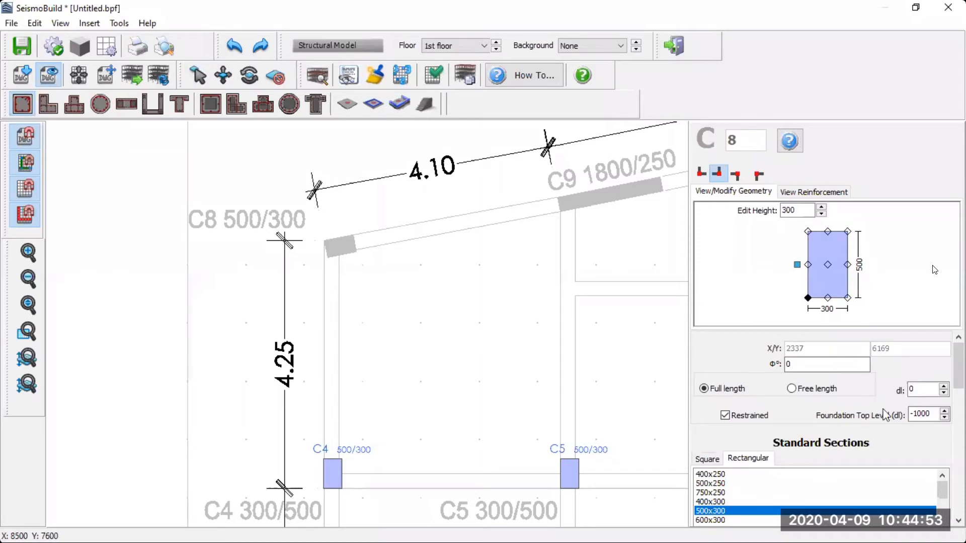
# Step: Review column C8's standard section and its corner and top/bottom side longitudinal bars against the reinforcement preview
pyautogui.scroll(-3, 708, 442)
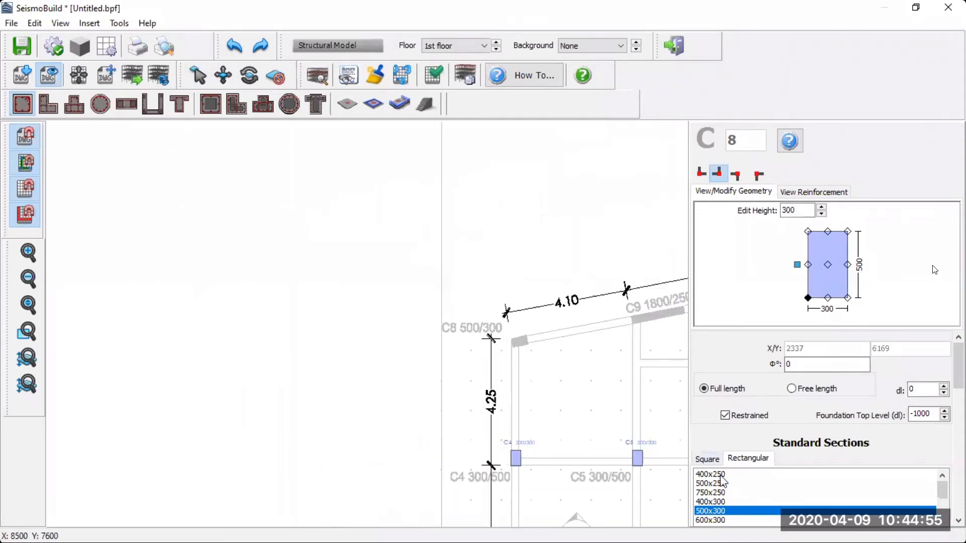
pyautogui.scroll(4, 729, 440)
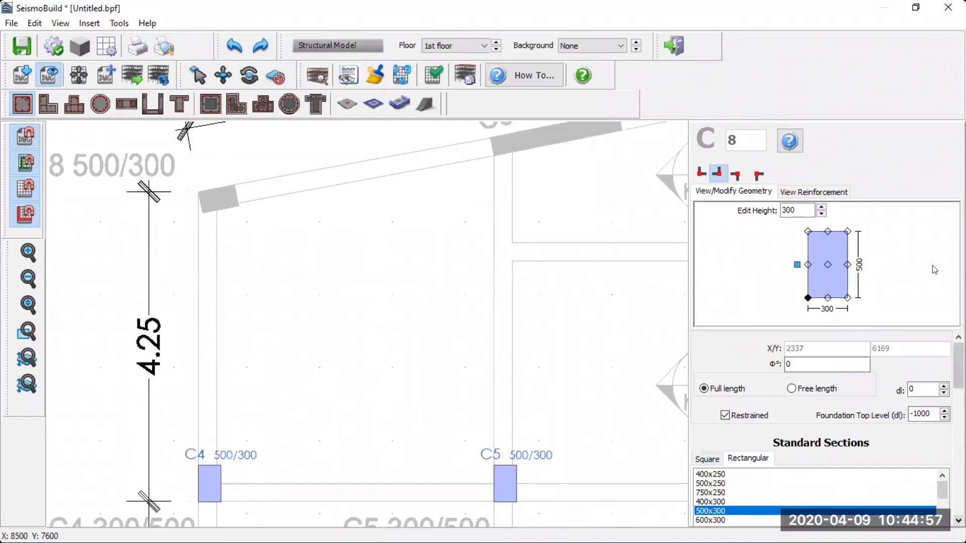
pyautogui.scroll(-3, 935, 270)
pyautogui.scroll(-5, 934, 271)
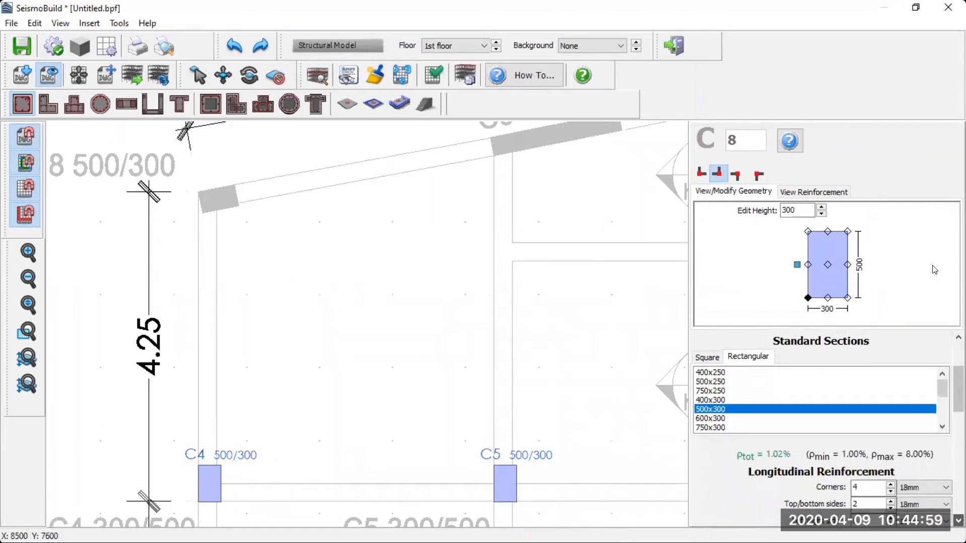
pyautogui.doubleClick(863, 425)
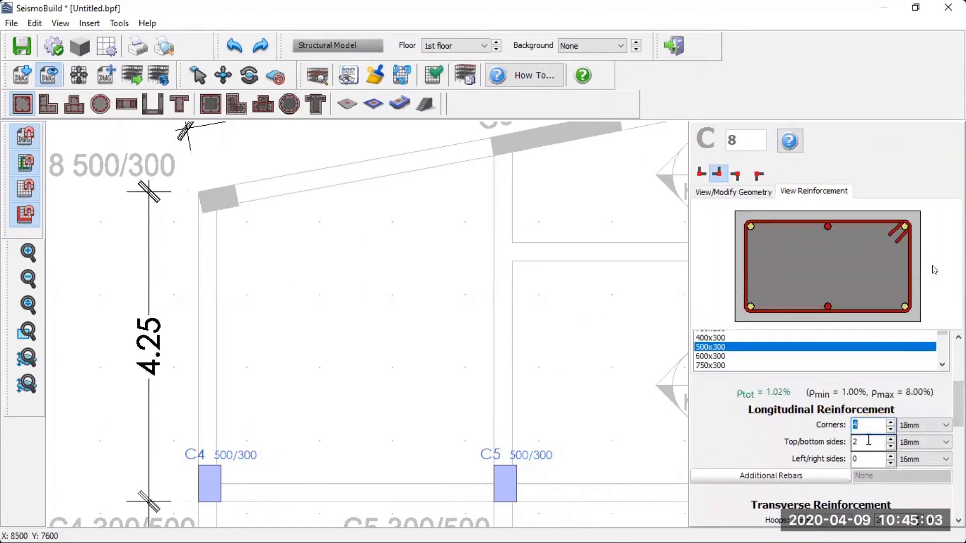
pyautogui.click(868, 441)
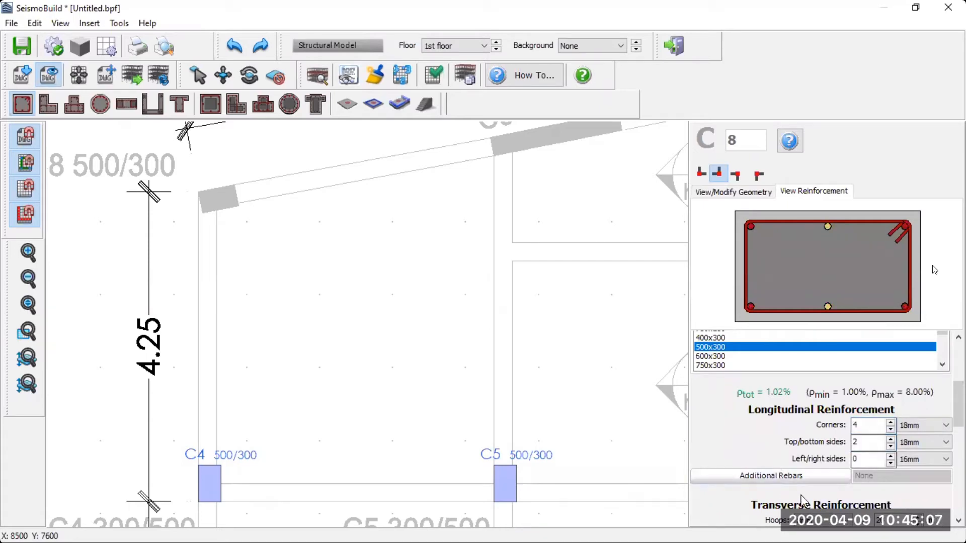
pyautogui.moveTo(958, 405); pyautogui.dragTo(959, 366)
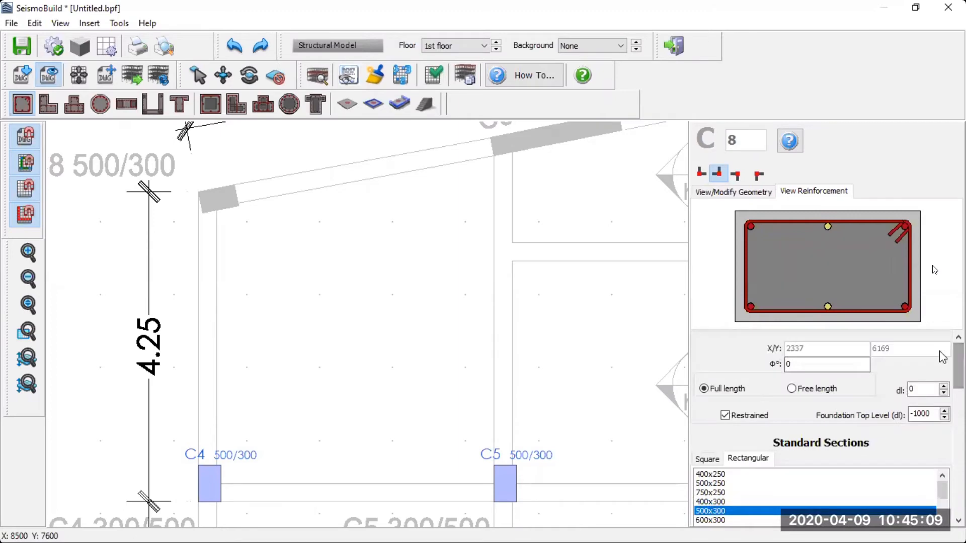
# Step: Turn column C8's section so its 500 mm side runs horizontally and set its rotation angle to 11°
pyautogui.click(753, 193)
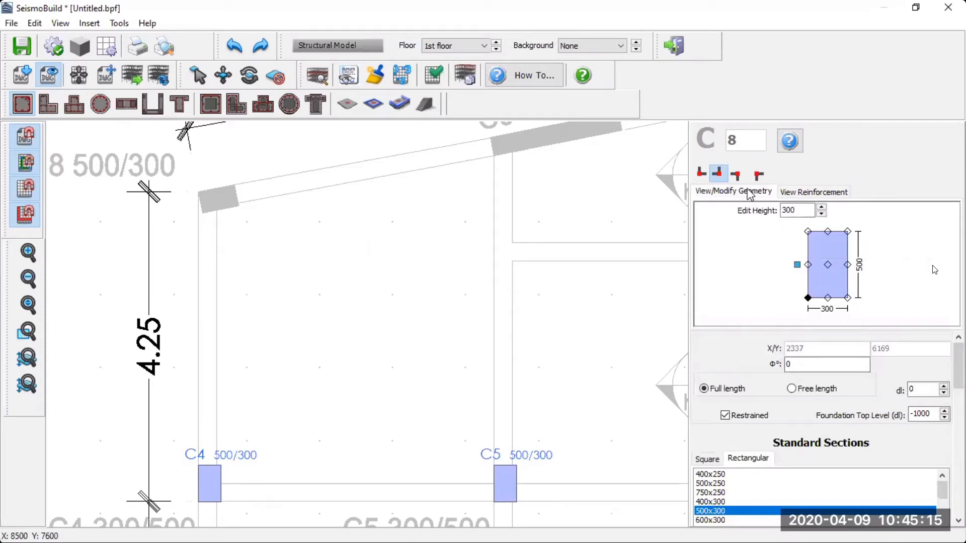
pyautogui.click(703, 175)
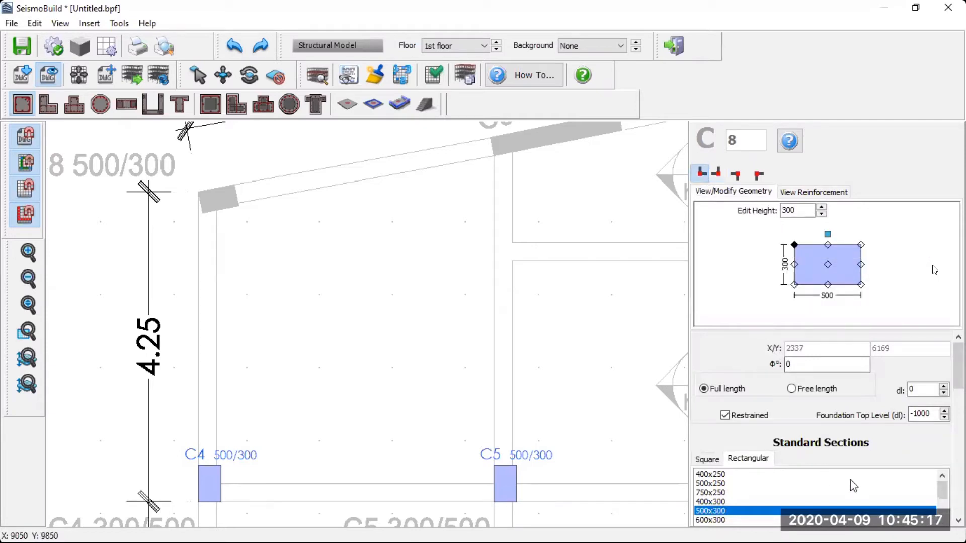
pyautogui.click(795, 285)
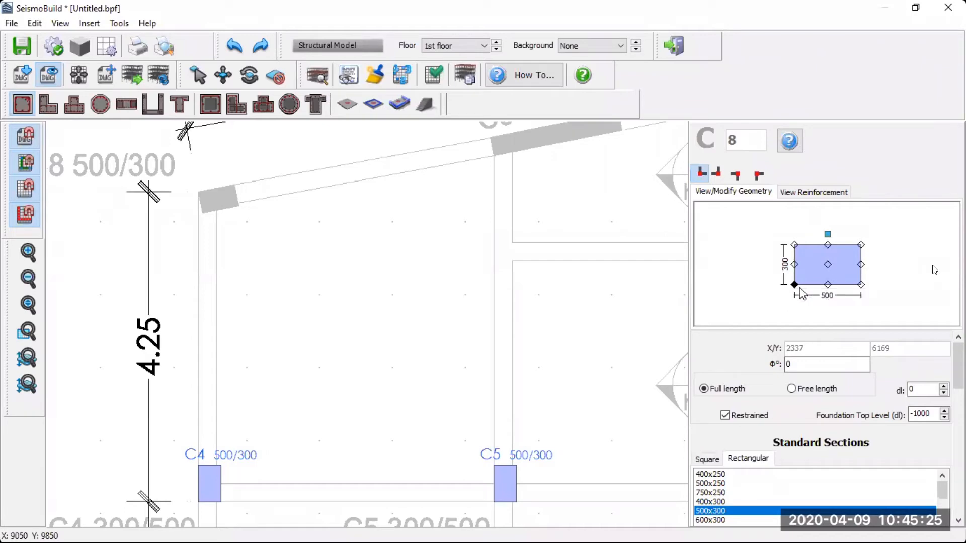
pyautogui.doubleClick(813, 364)
pyautogui.write('11')
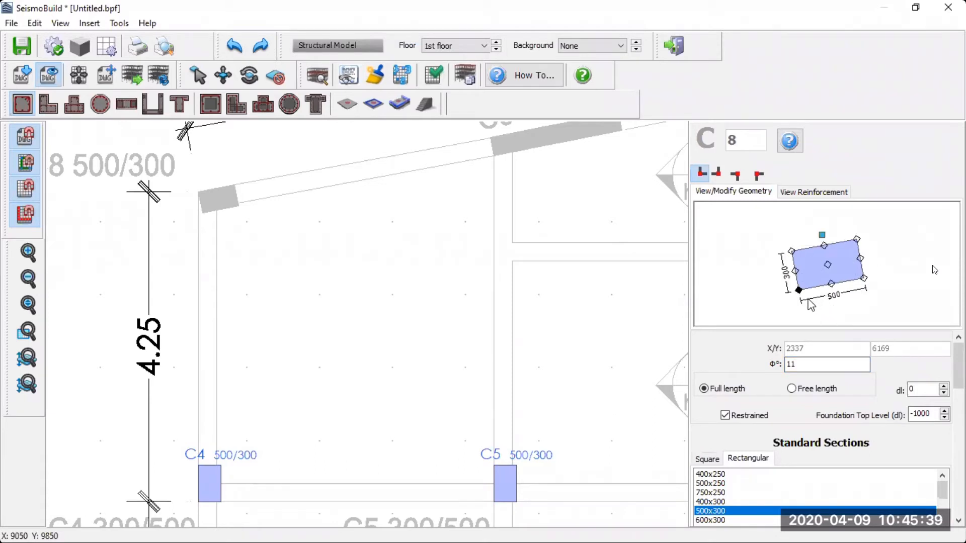
# Step: Set the insertion point to the section's upper-left corner and place column C8 at that corner of the C8 outline
pyautogui.scroll(3, 367, 217)
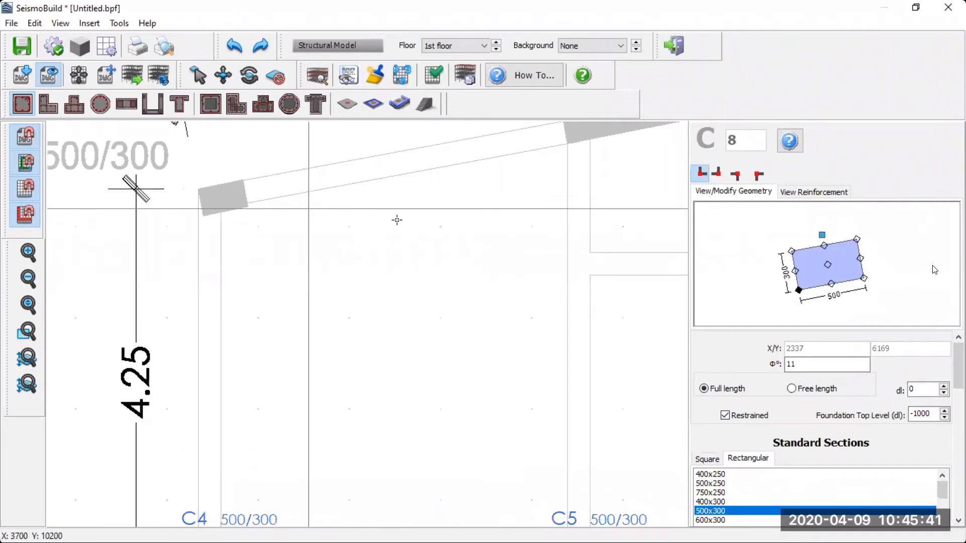
pyautogui.click(792, 251)
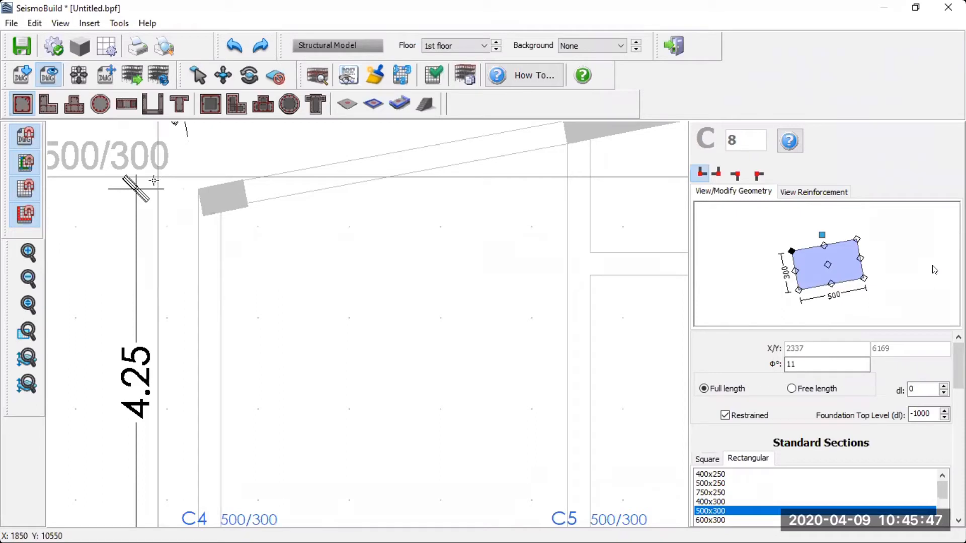
pyautogui.scroll(3, 183, 189)
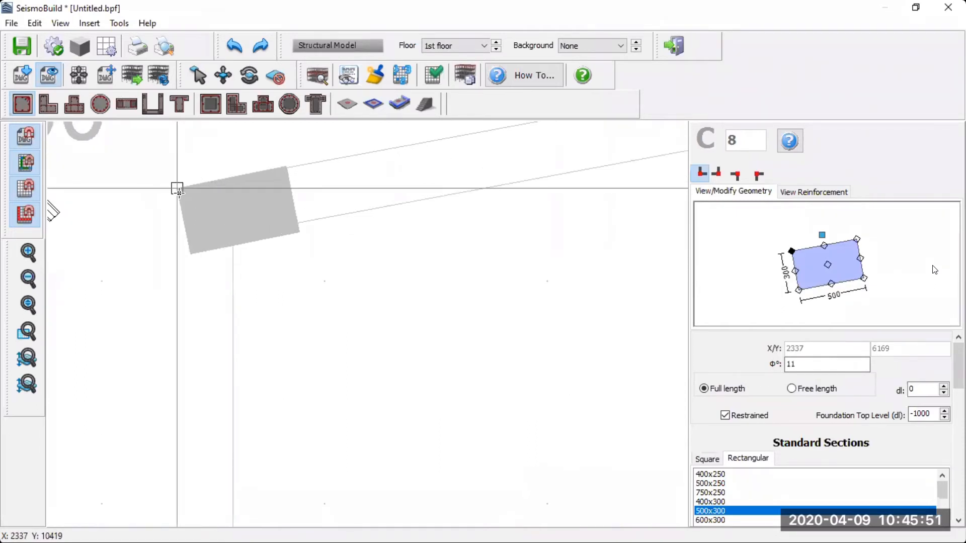
pyautogui.click(177, 188)
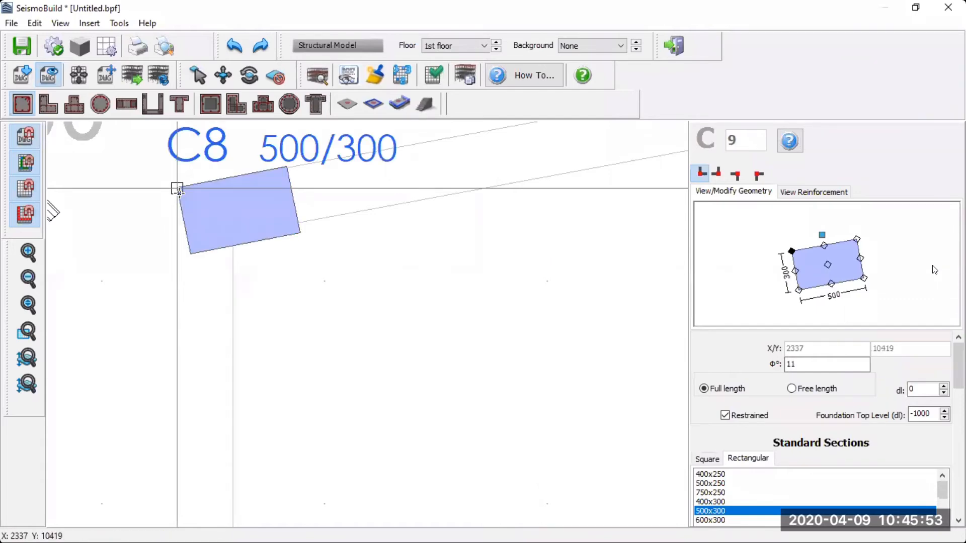
# Step: Start inserting wall W9 for the C9 1800/250 outline, keep it restrained, and set its foundation top level to -1000
pyautogui.scroll(-3, 232, 211)
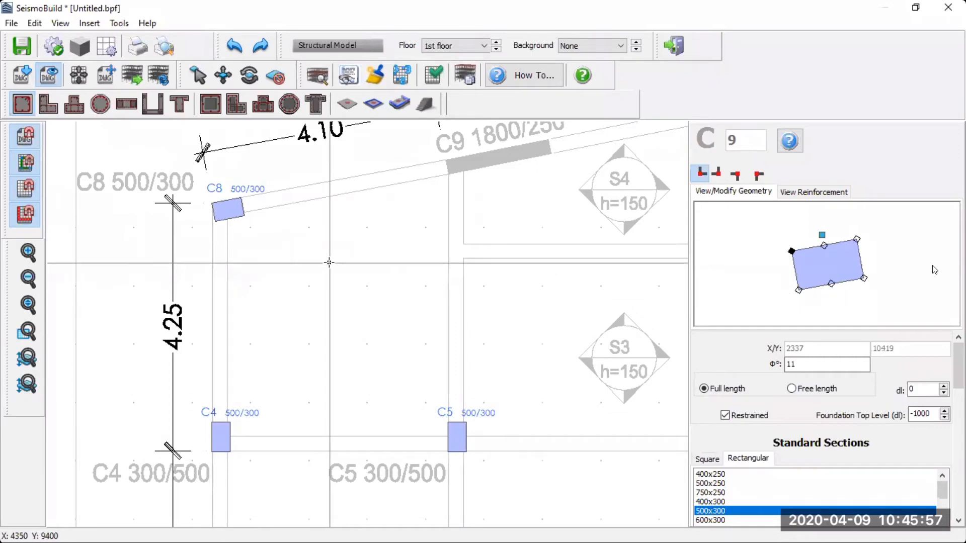
pyautogui.scroll(-2, 331, 261)
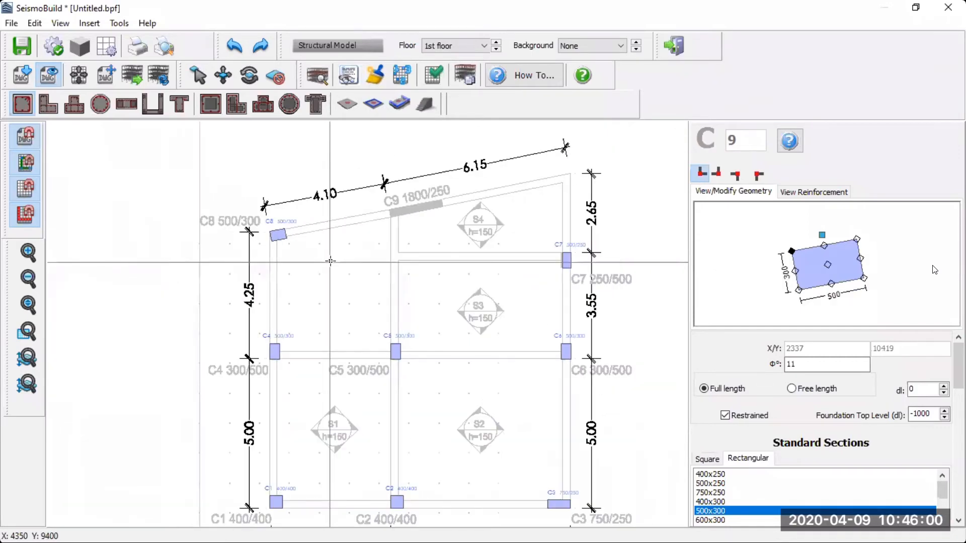
pyautogui.click(133, 110)
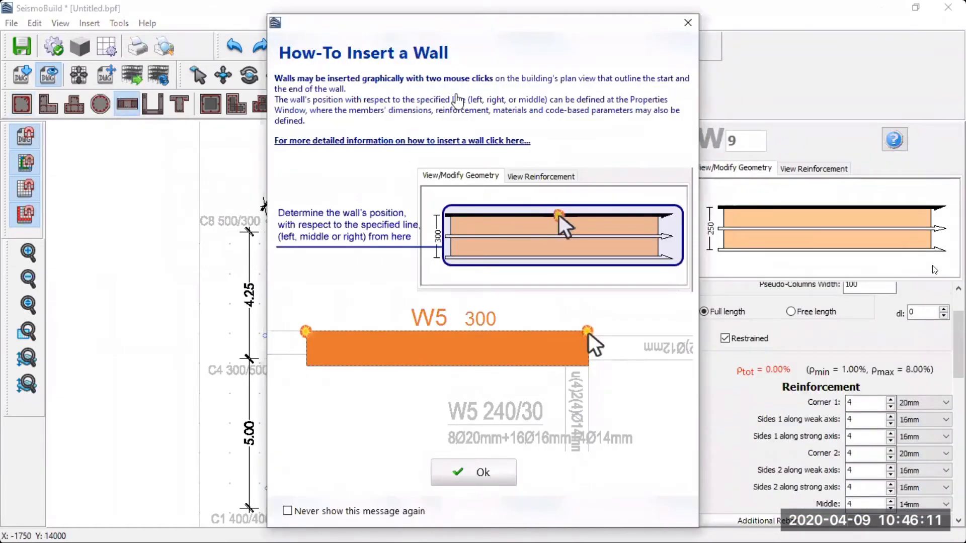
pyautogui.click(472, 483)
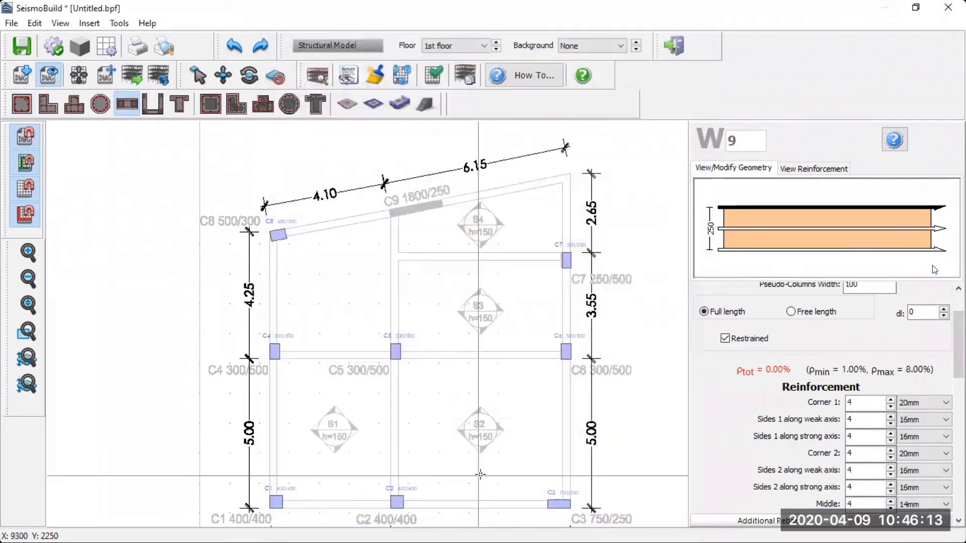
pyautogui.scroll(4, 478, 212)
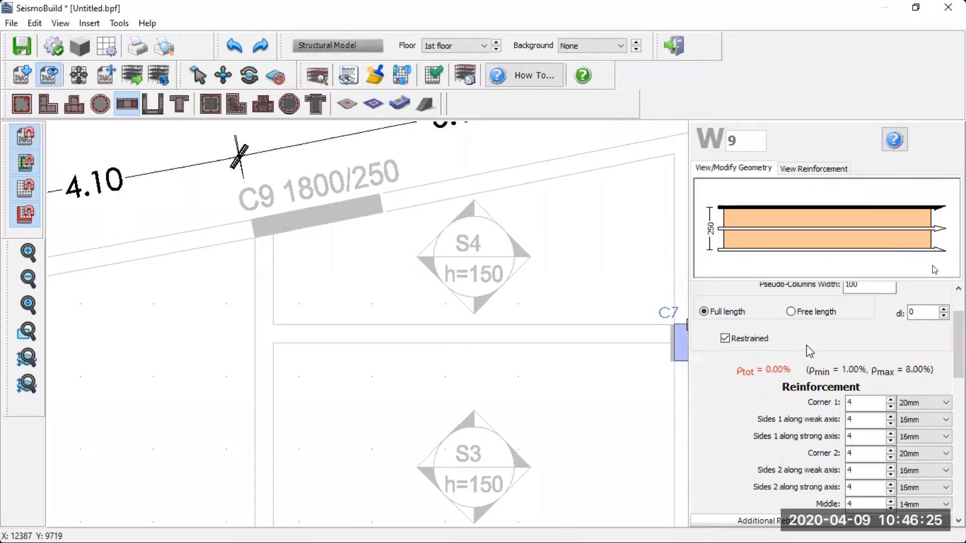
pyautogui.scroll(2, 959, 337)
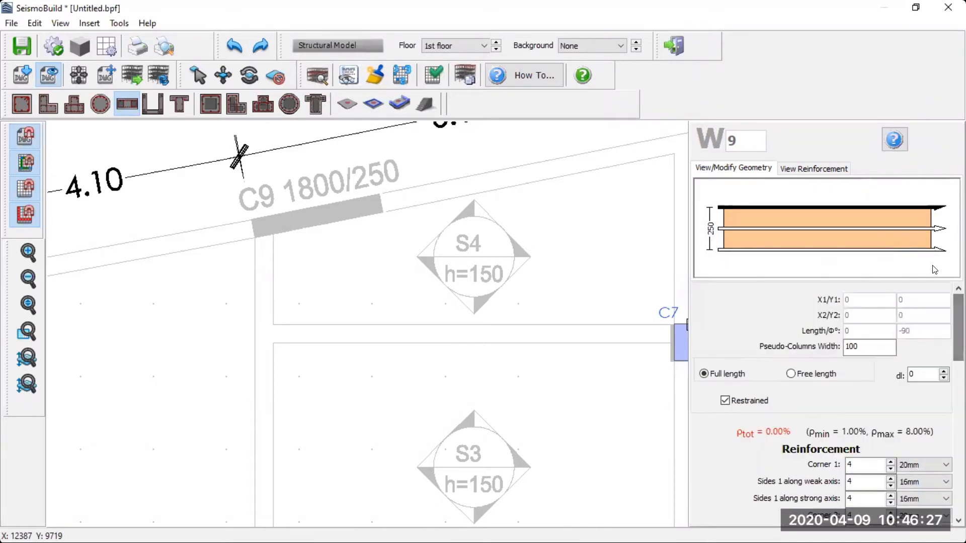
pyautogui.click(724, 401)
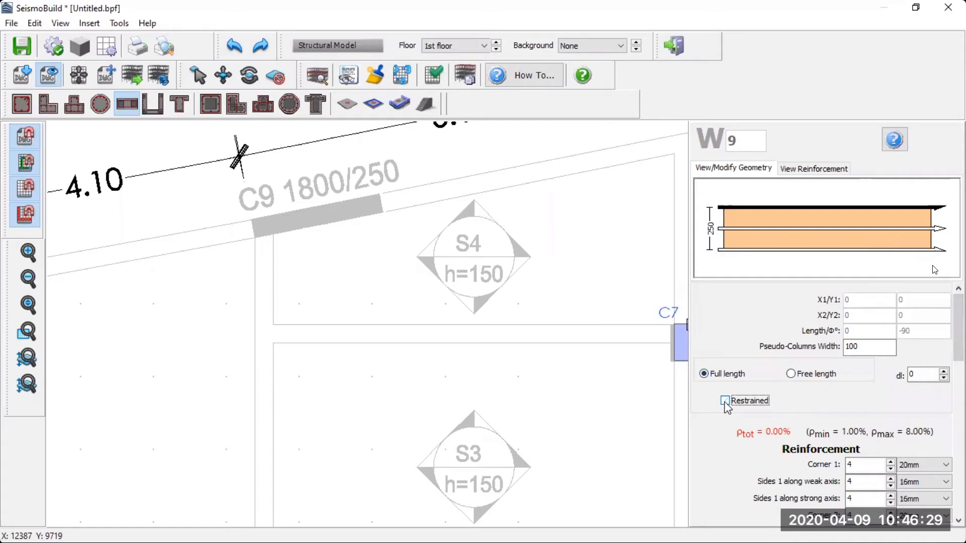
pyautogui.click(723, 402)
pyautogui.doubleClick(925, 401)
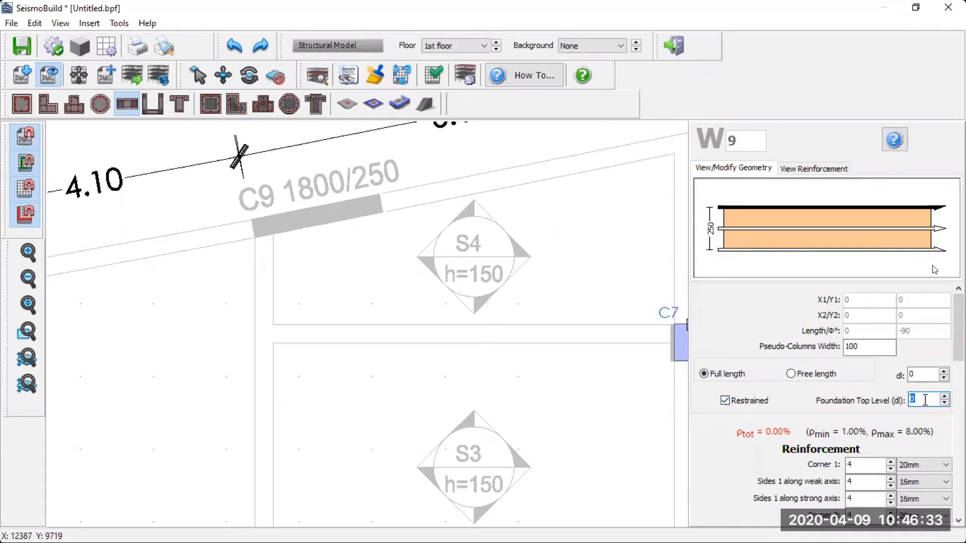
pyautogui.write('-1000')
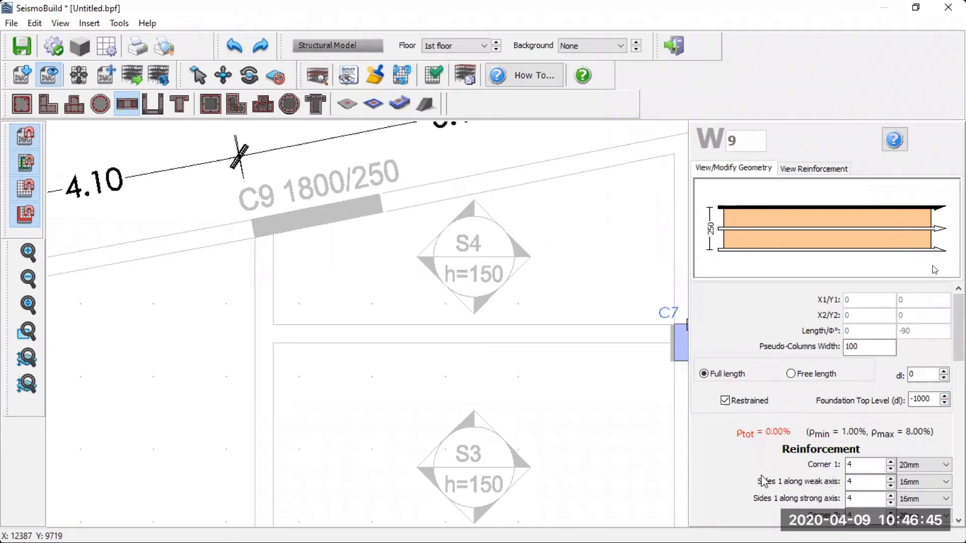
# Step: Show wall W9's reinforcement preview and examine which section bars the Corner 1 and Corner 2 entries represent
pyautogui.click(877, 463)
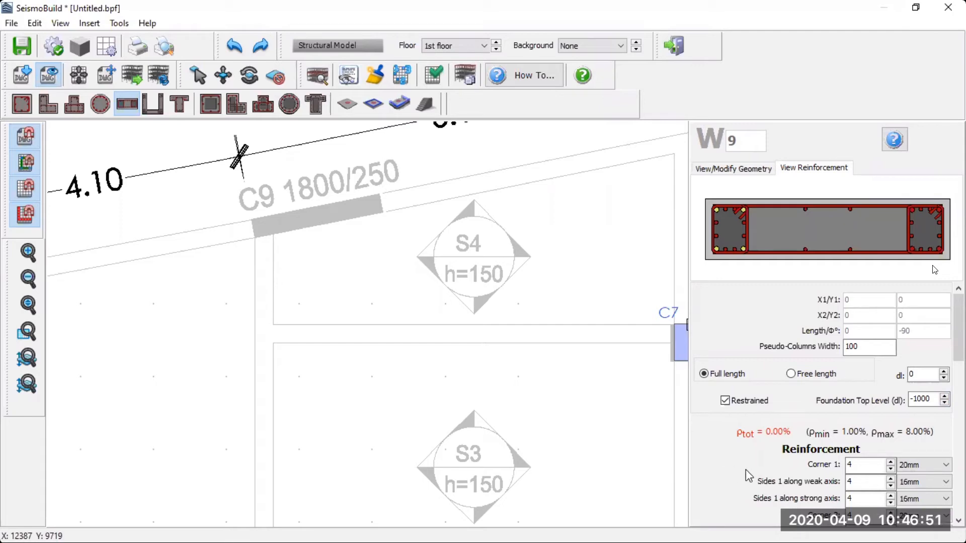
pyautogui.scroll(-3, 746, 471)
pyautogui.scroll(-3, 935, 271)
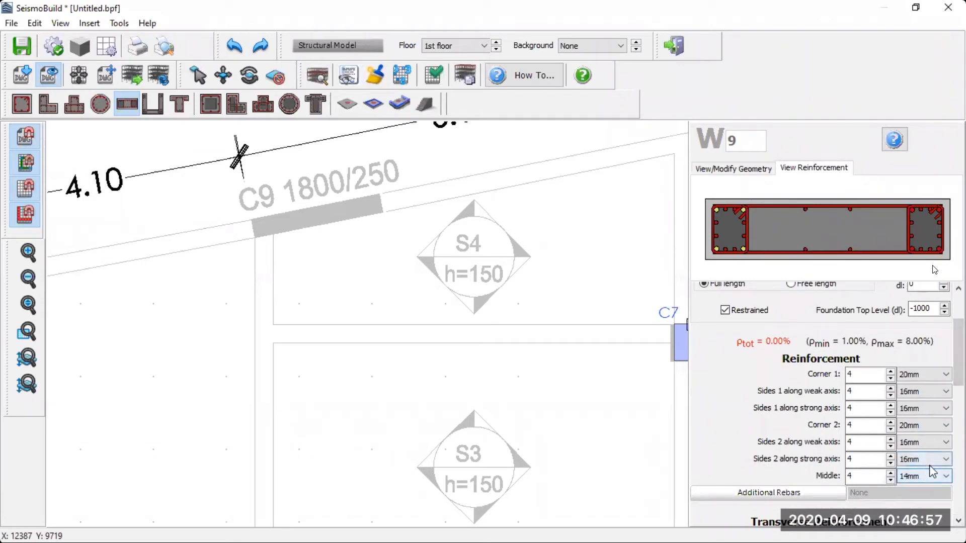
pyautogui.doubleClick(865, 376)
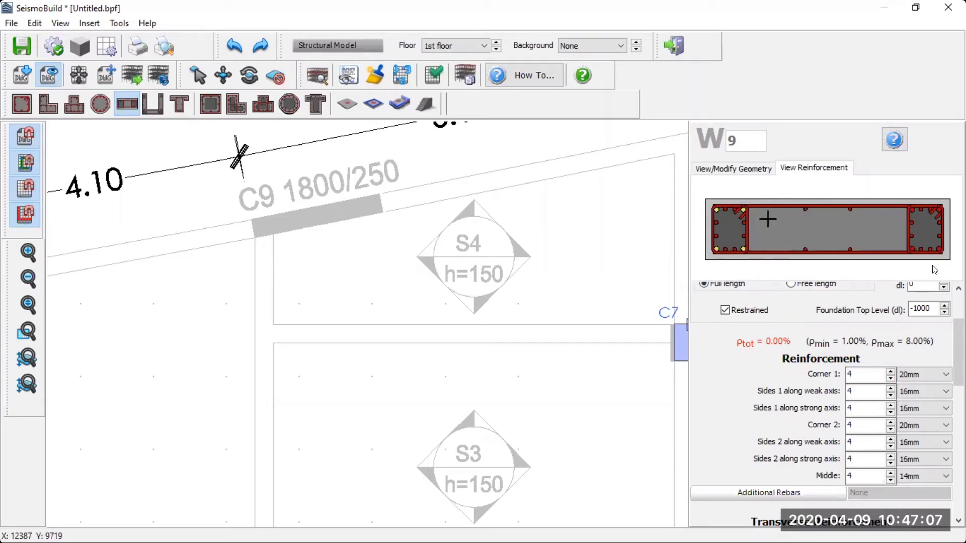
pyautogui.doubleClick(861, 429)
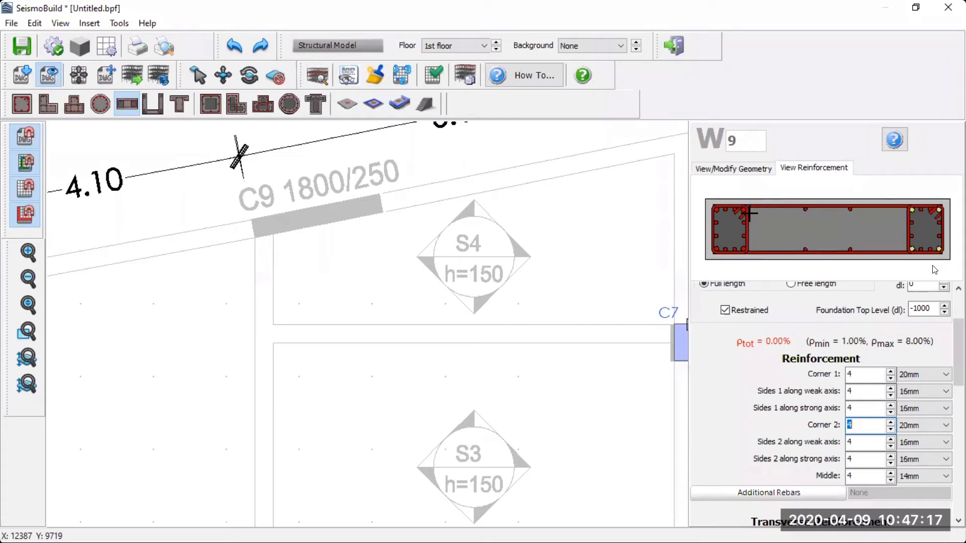
# Step: Set wall W9's Corner 1 longitudinal reinforcement to 4 bars of 16mm
pyautogui.doubleClick(870, 375)
pyautogui.press('BackSpace')
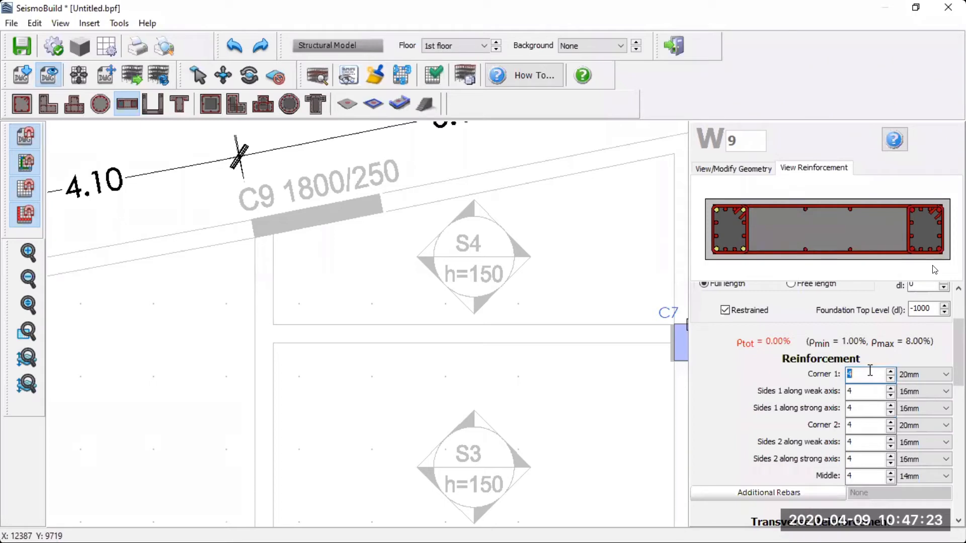
pyautogui.click(909, 377)
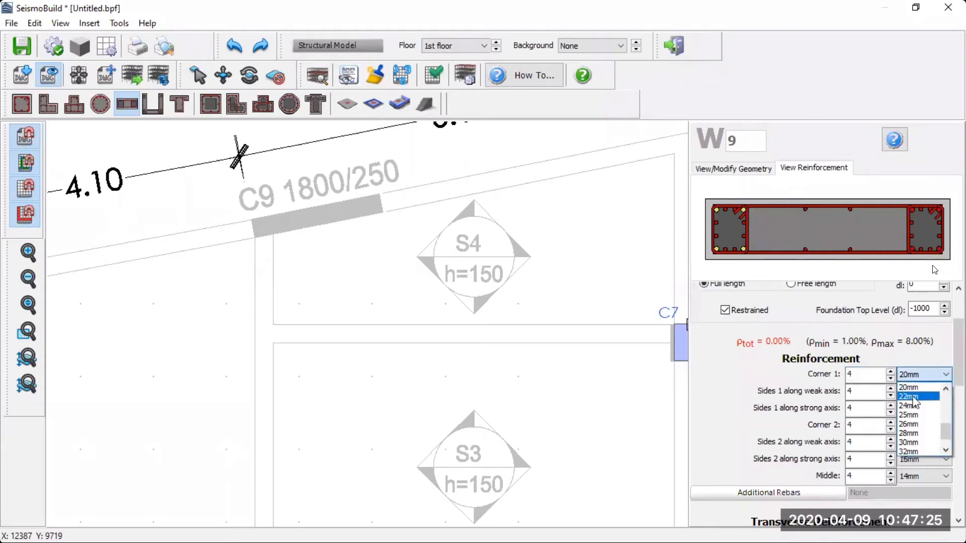
pyautogui.click(908, 387)
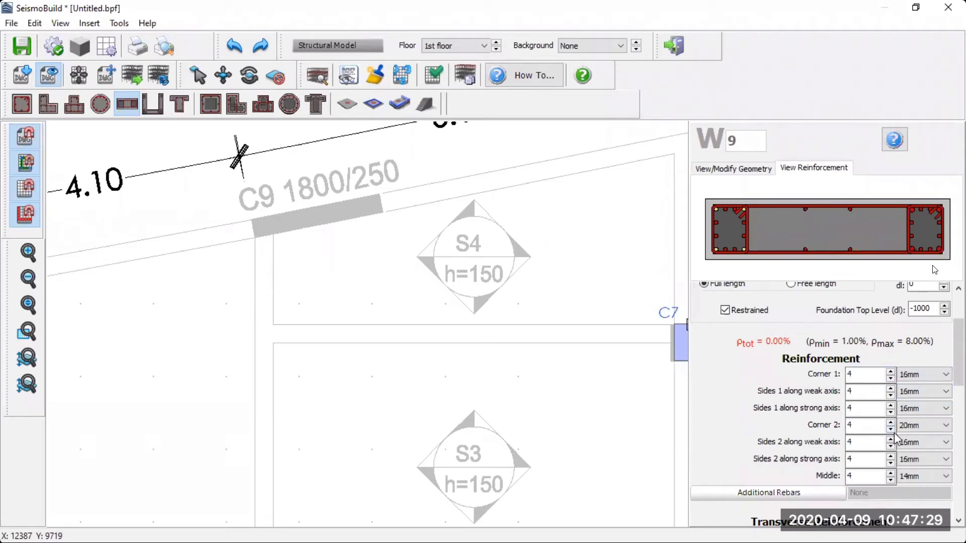
# Step: Set wall W9's Sides 1 bars to 0 along the weak axis and 2 bars of 14mm along the strong axis
pyautogui.click(890, 395)
pyautogui.click(891, 396)
pyautogui.click(891, 411)
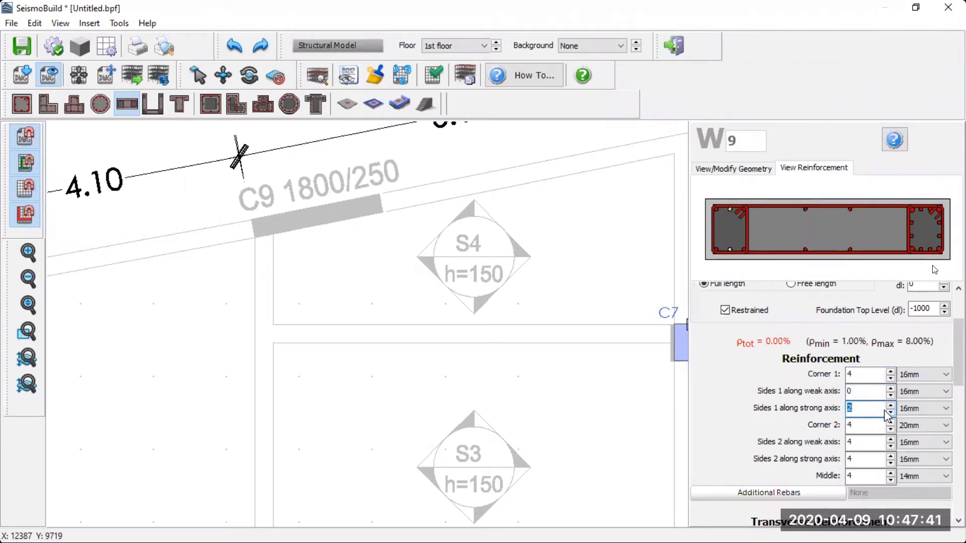
pyautogui.click(929, 410)
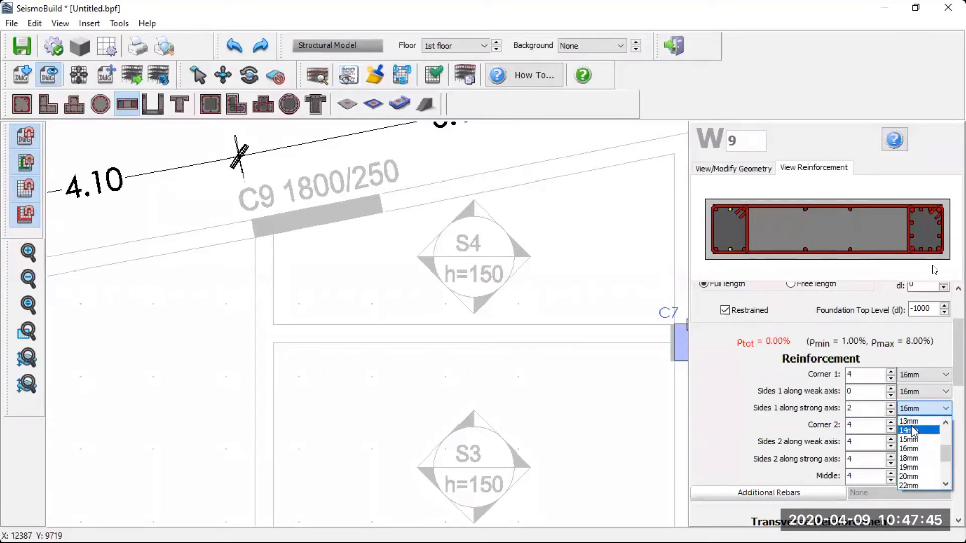
pyautogui.click(914, 430)
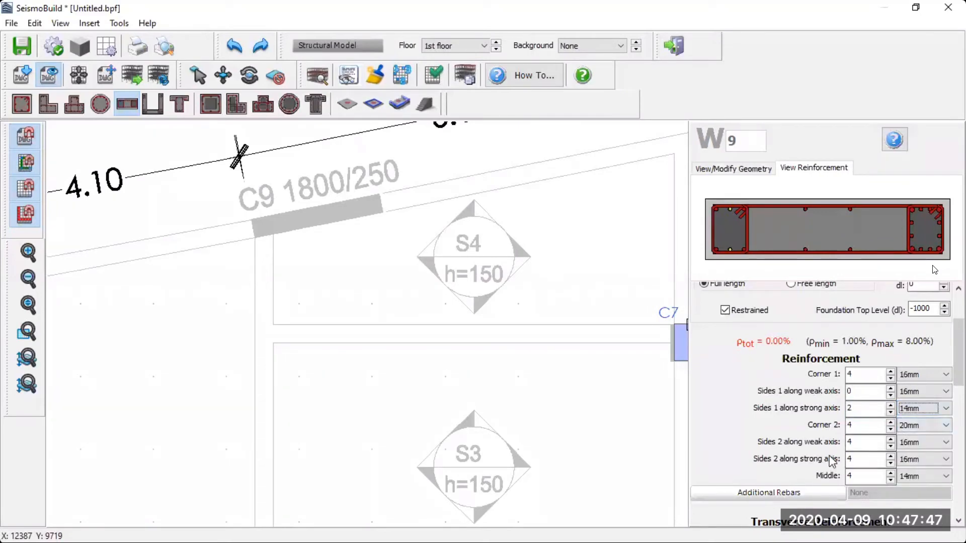
# Step: Set wall W9's Corner 2 longitudinal reinforcement to 4 bars of 16mm
pyautogui.click(858, 427)
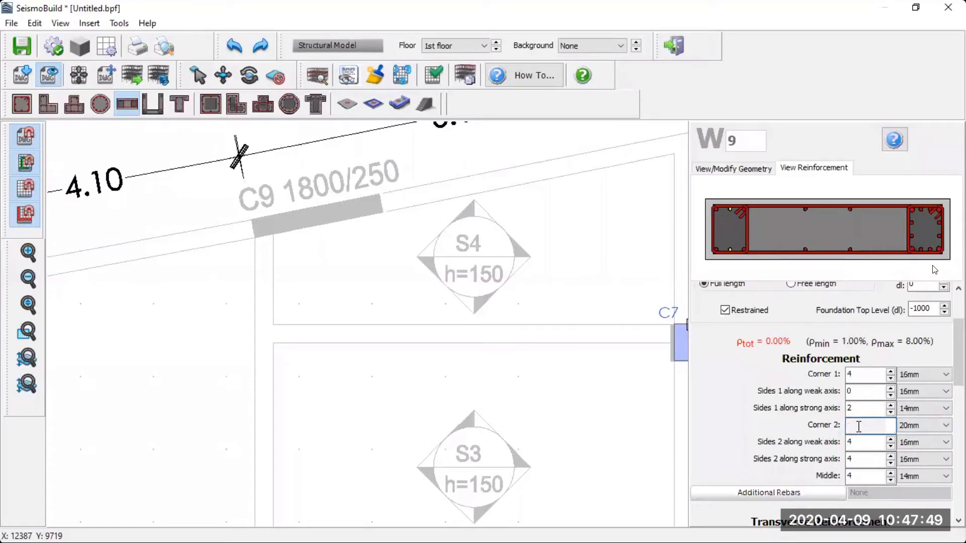
pyautogui.click(922, 427)
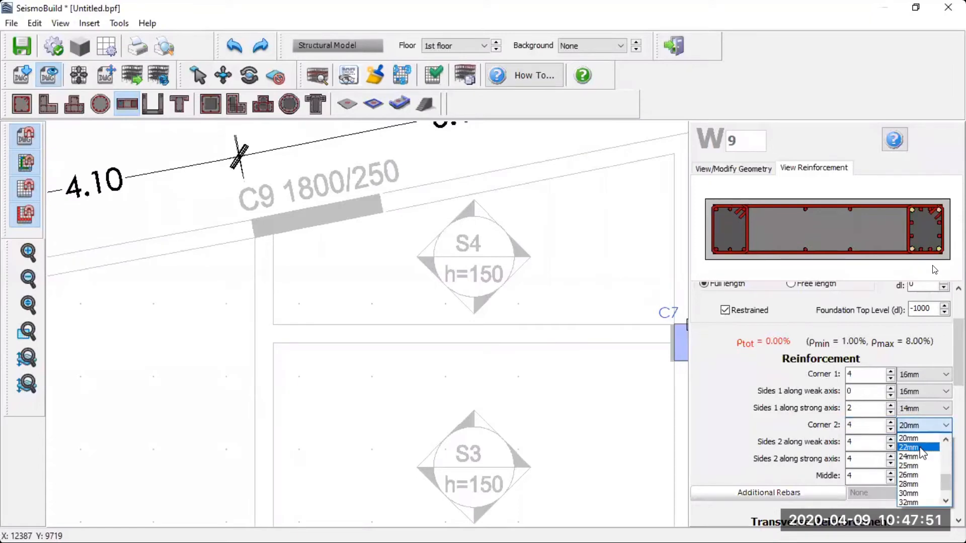
pyautogui.click(913, 438)
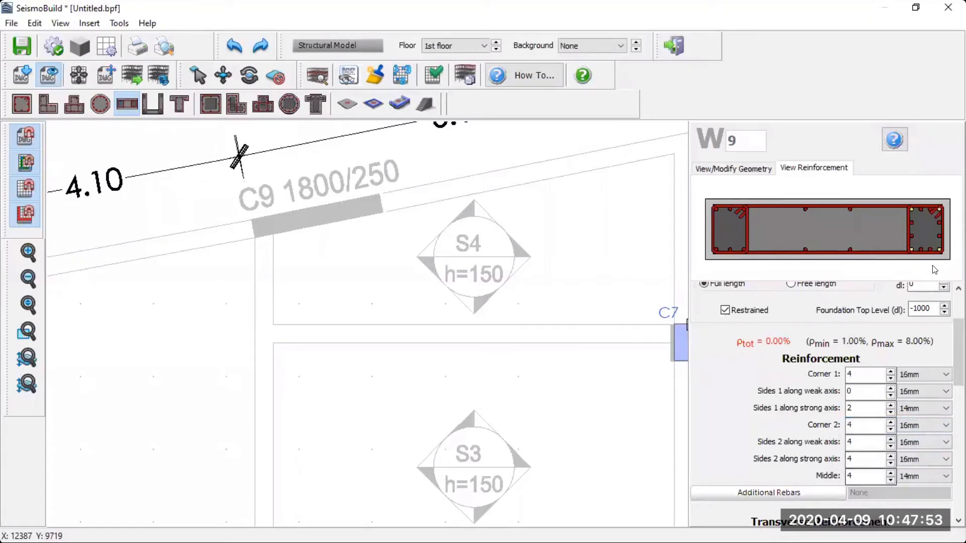
# Step: Set wall W9's Sides 2 bars to 0 along the weak axis and 2 bars of 14mm along the strong axis
pyautogui.click(878, 443)
pyautogui.press('BackSpace')
pyautogui.click(891, 446)
pyautogui.click(810, 470)
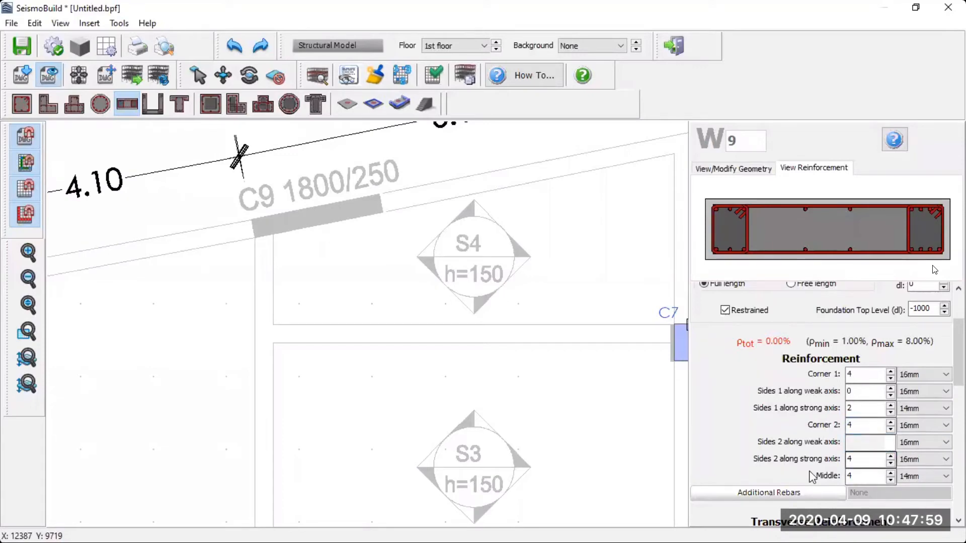
pyautogui.click(890, 463)
pyautogui.click(890, 464)
pyautogui.click(913, 461)
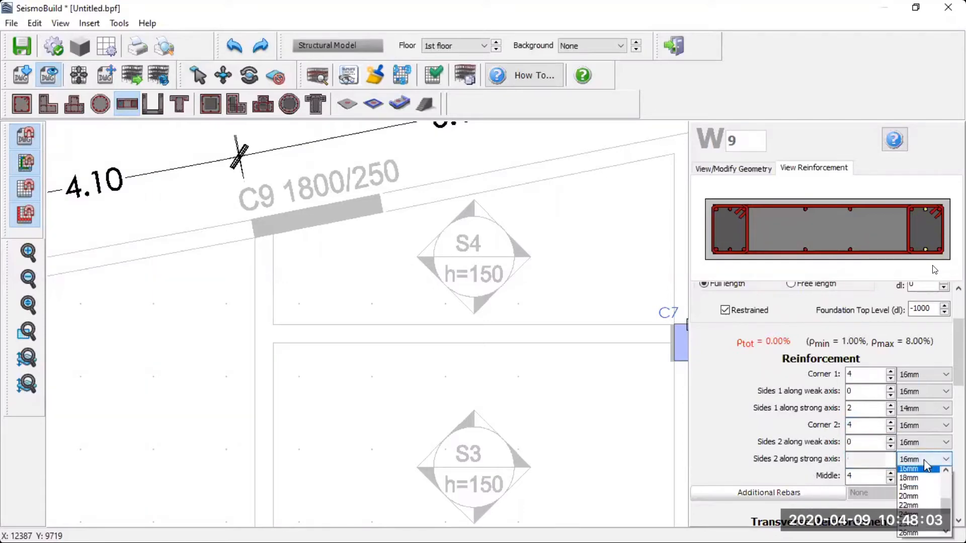
pyautogui.scroll(2, 924, 494)
pyautogui.click(922, 492)
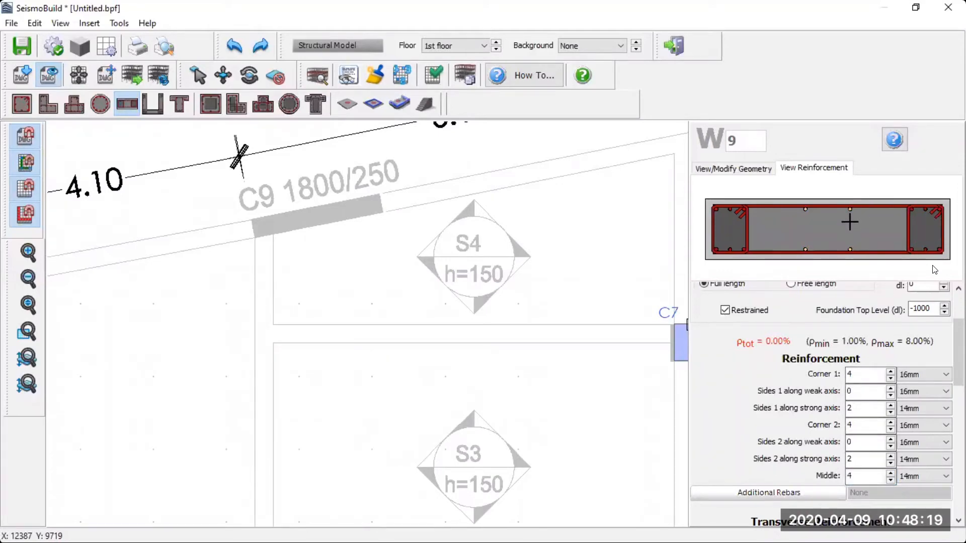
# Step: Set wall W9's middle longitudinal reinforcement to 8 bars of 8mm
pyautogui.click(908, 473)
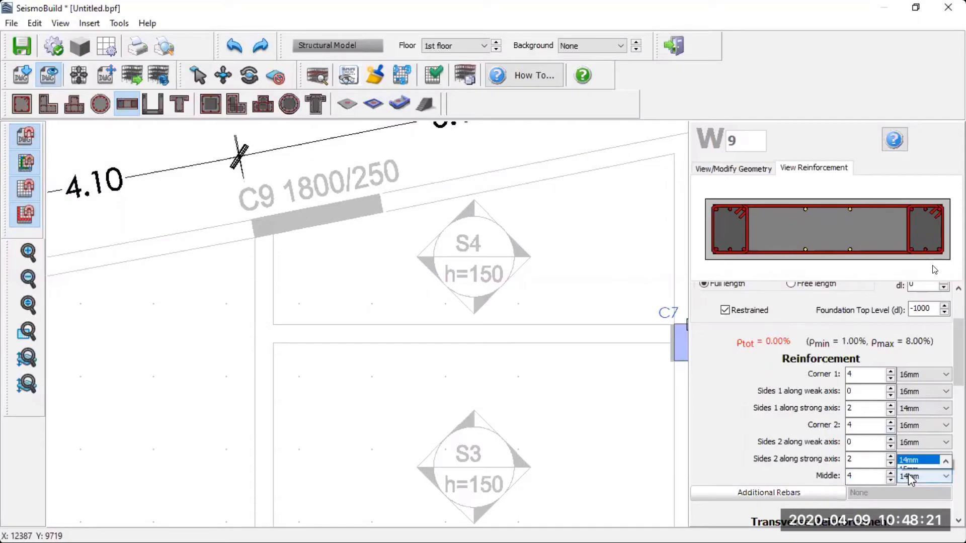
pyautogui.scroll(2, 919, 460)
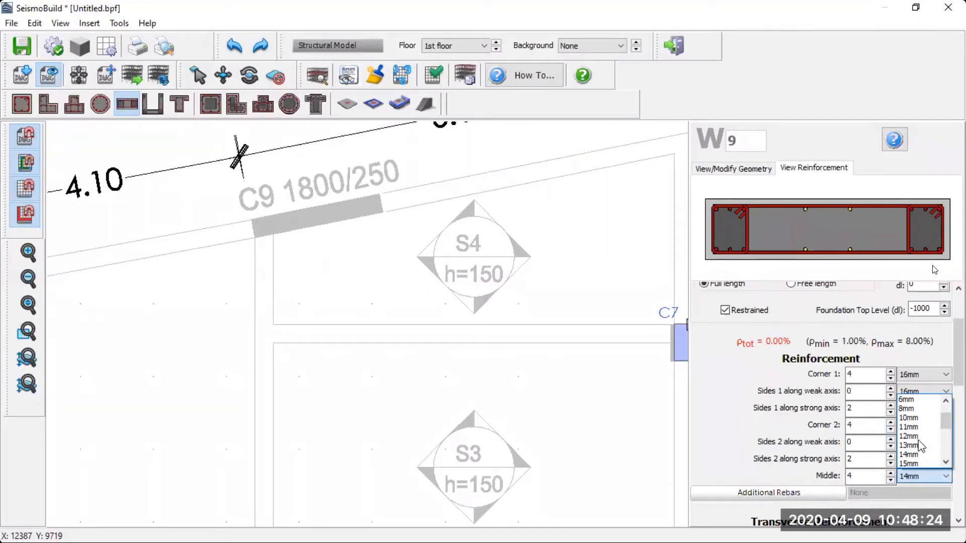
pyautogui.click(907, 408)
pyautogui.click(890, 473)
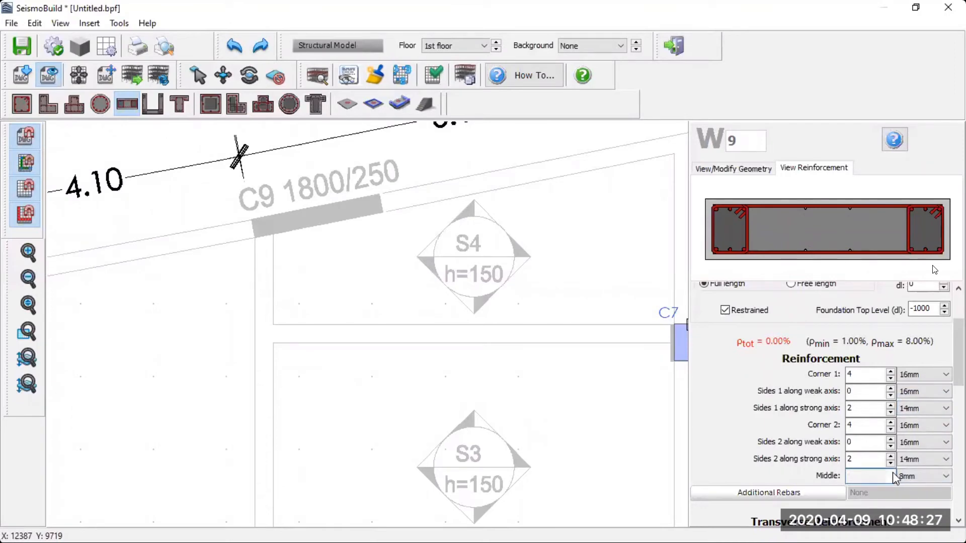
pyautogui.write('8')
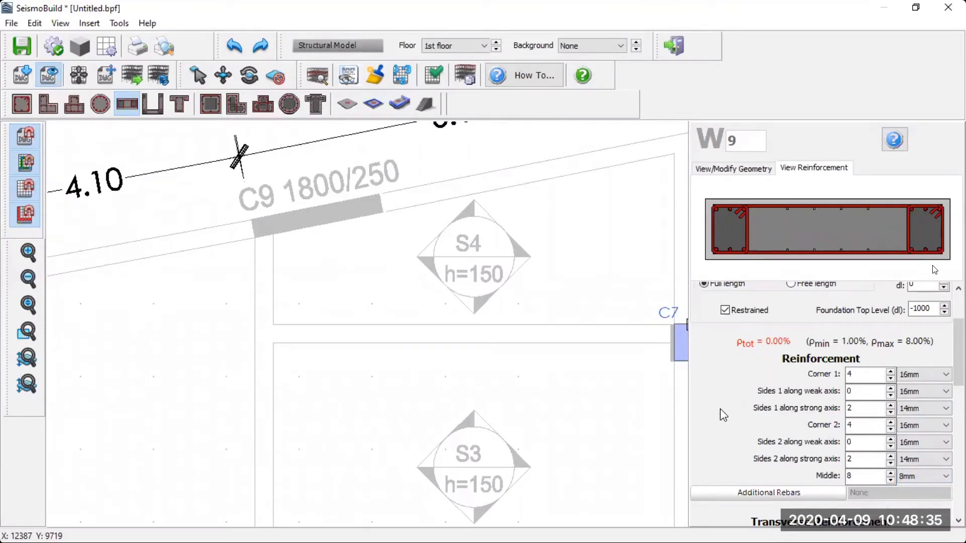
pyautogui.scroll(-3, 720, 408)
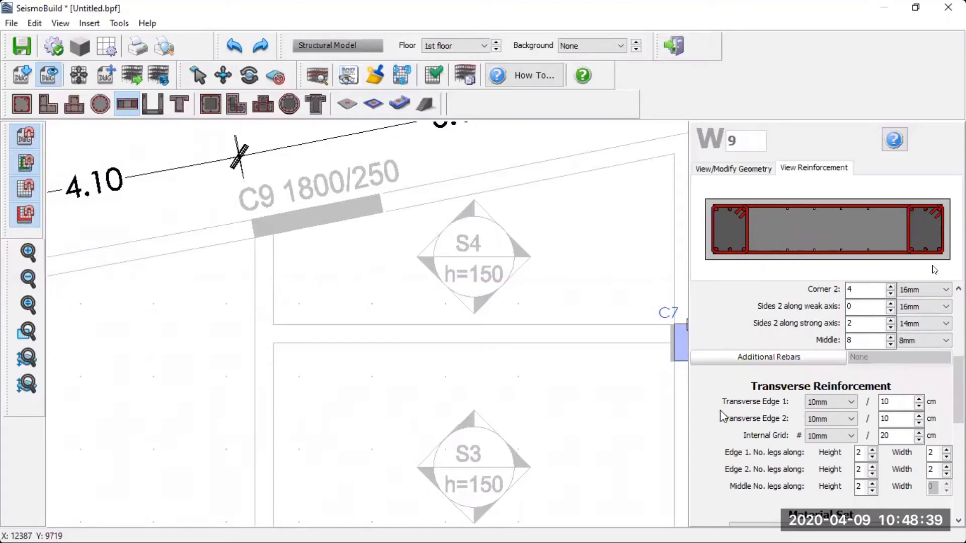
# Step: Set the wall's Transverse Edge 1 reinforcement to 8mm bars at 20 cm spacing
pyautogui.scroll(-1, 721, 415)
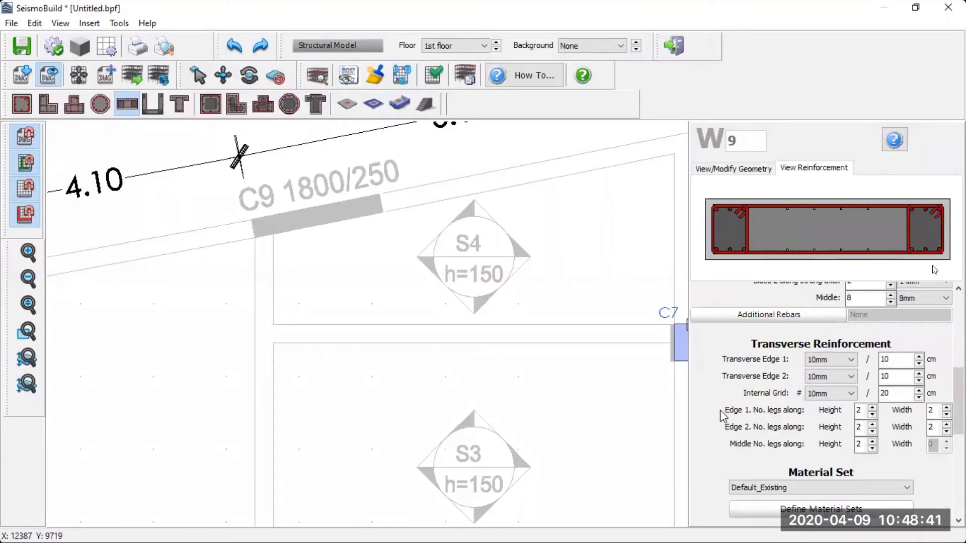
pyautogui.click(854, 360)
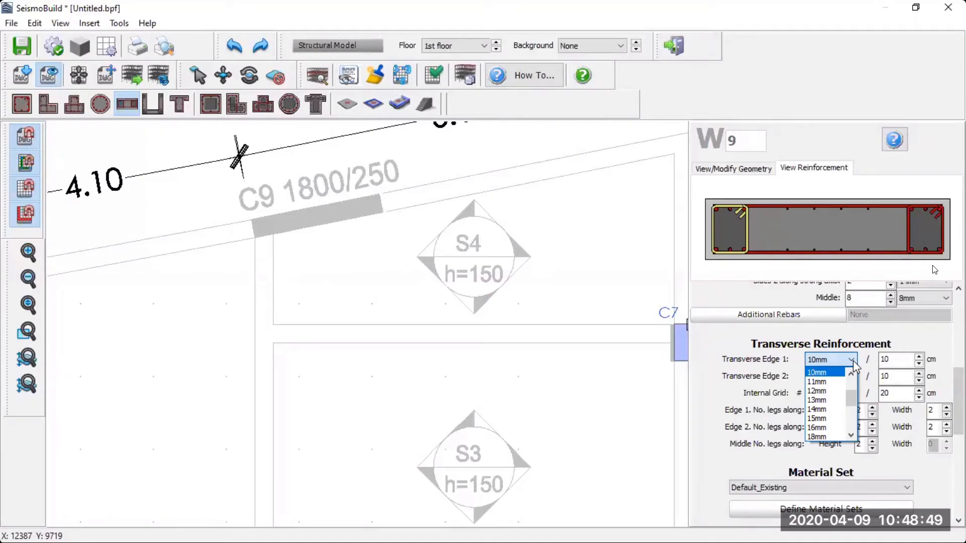
pyautogui.scroll(1, 834, 394)
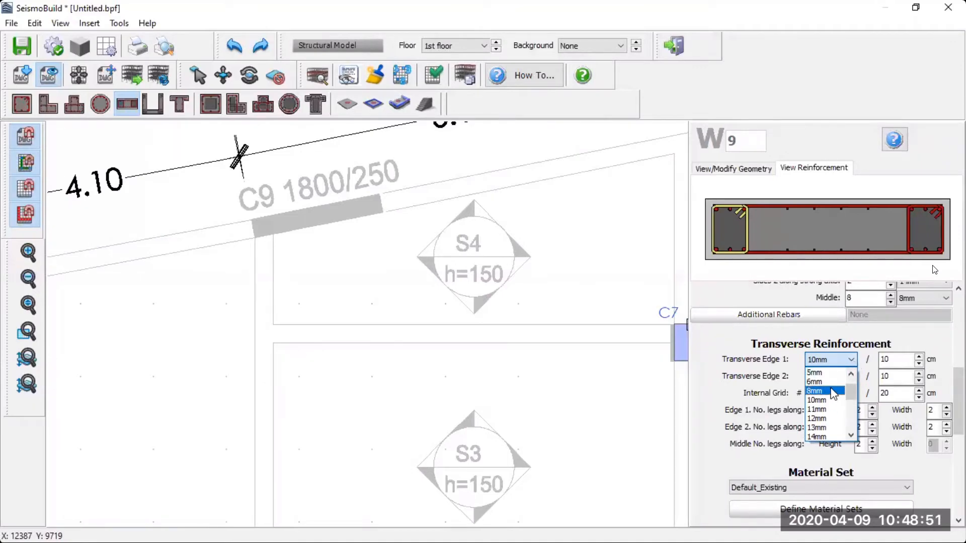
pyautogui.click(825, 391)
pyautogui.click(918, 357)
pyautogui.click(918, 357)
pyautogui.click(859, 445)
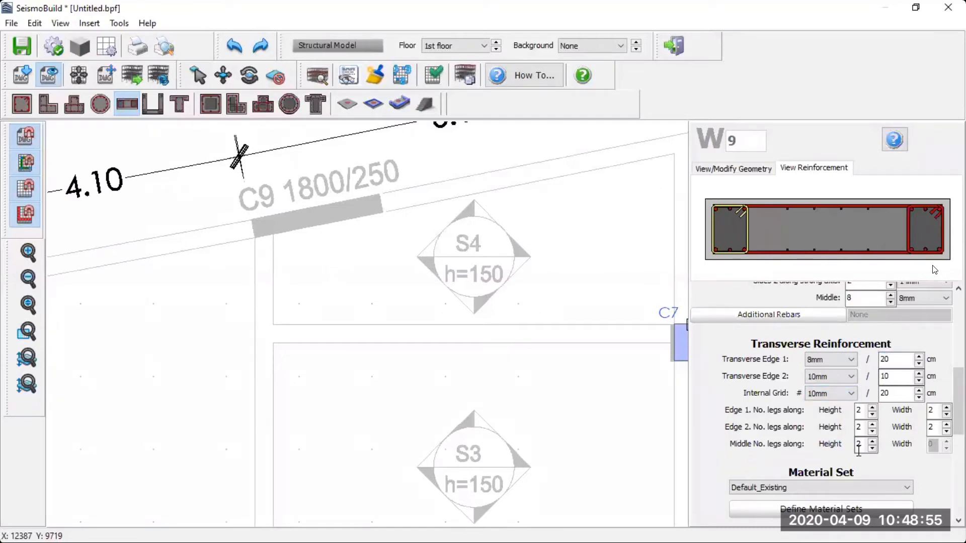
# Step: Set Transverse Edge 2 to 8mm bars at 20 cm spacing and the internal grid bars to 8mm
pyautogui.click(850, 376)
pyautogui.scroll(1, 831, 393)
pyautogui.click(825, 409)
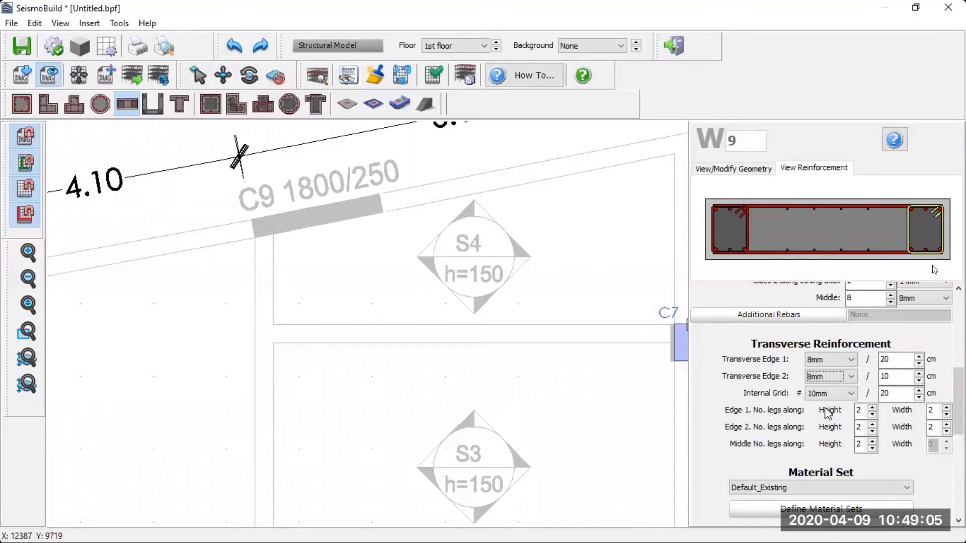
pyautogui.click(919, 378)
pyautogui.click(919, 378)
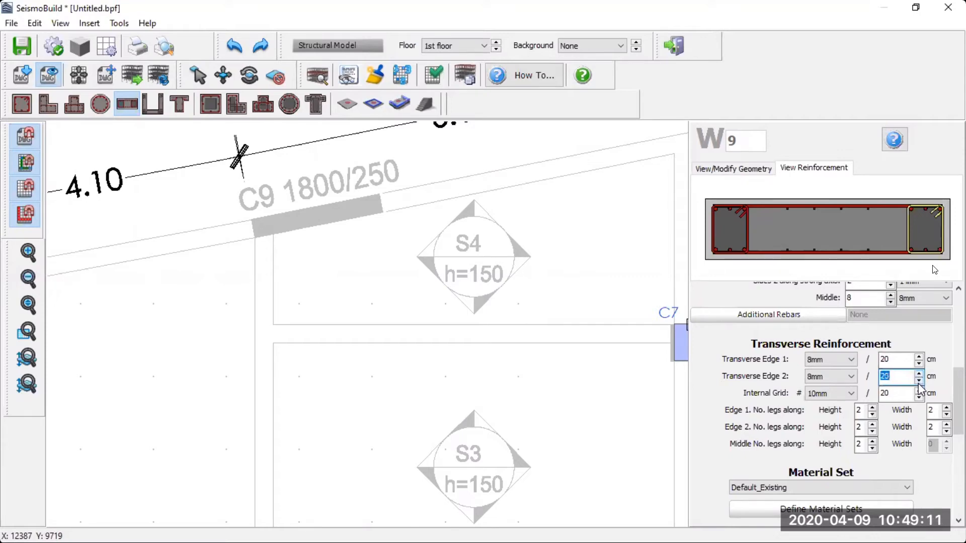
pyautogui.click(851, 396)
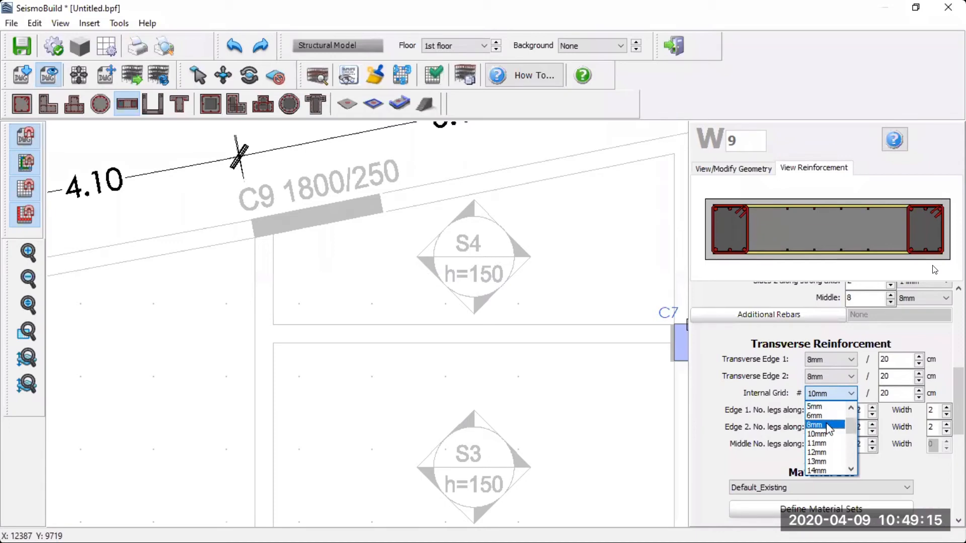
pyautogui.click(825, 425)
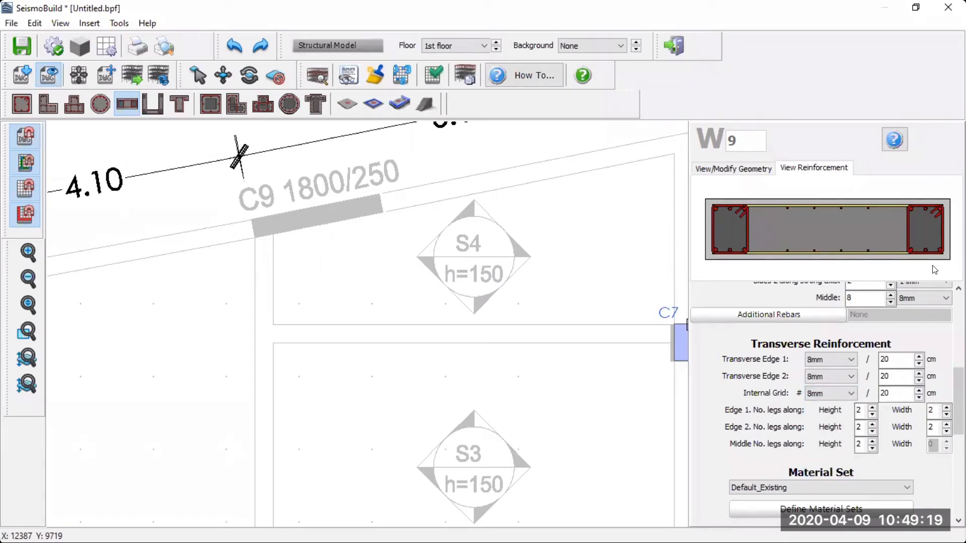
# Step: Try 4 legs along the height and 3 along the width for Edge 1, and restore both to 2
pyautogui.click(872, 408)
pyautogui.click(872, 408)
pyautogui.click(933, 411)
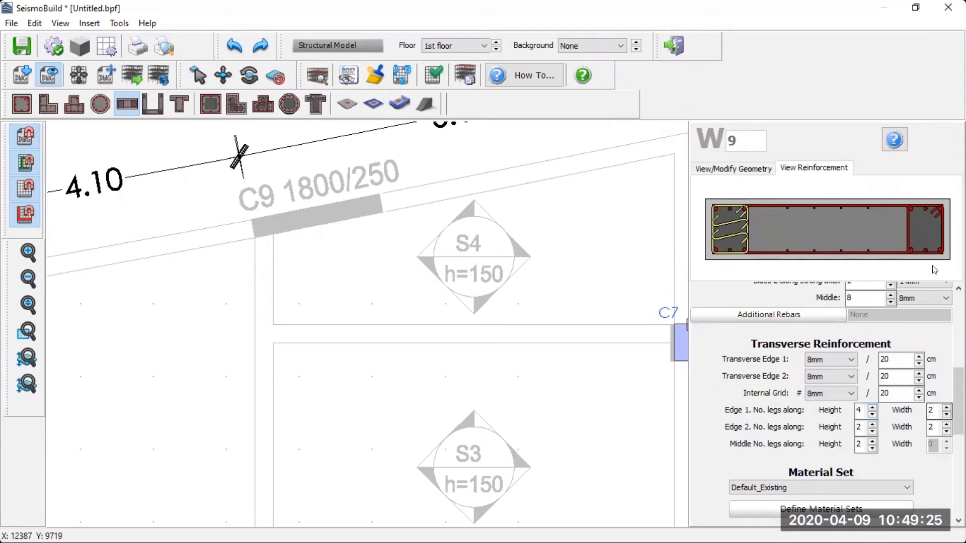
pyautogui.press('Up')
pyautogui.click(871, 416)
pyautogui.click(872, 416)
pyautogui.click(872, 416)
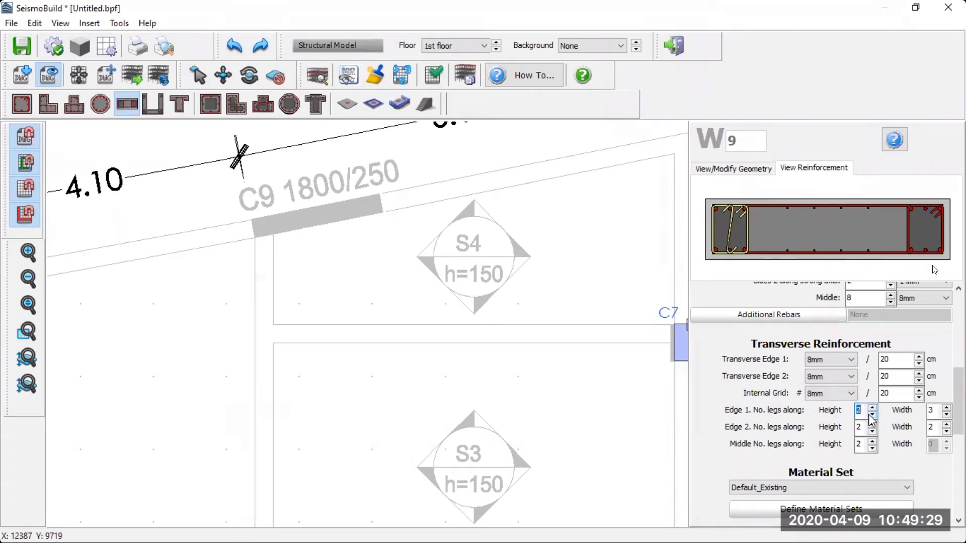
pyautogui.click(946, 415)
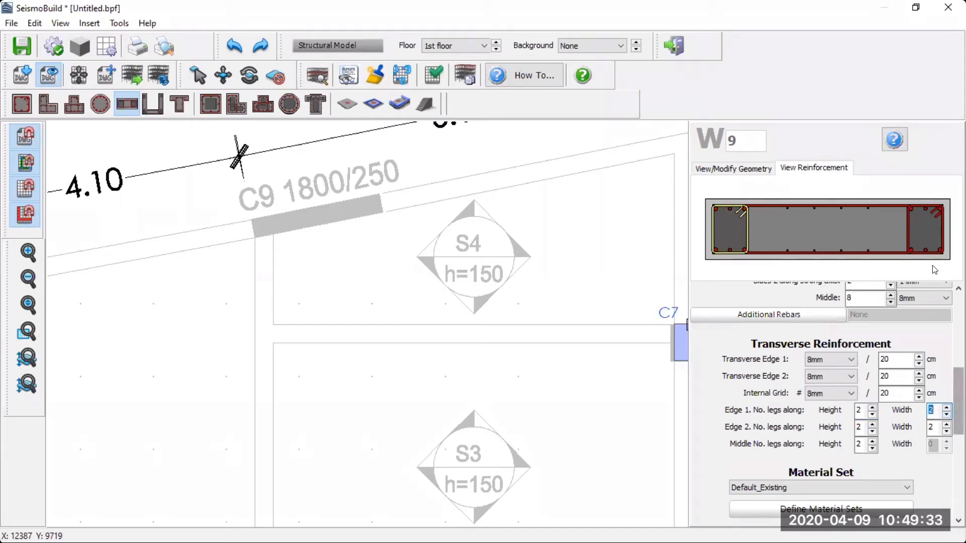
# Step: Try 4 legs along the height for the middle part of the wall, and return it to 2
pyautogui.click(873, 441)
pyautogui.click(873, 441)
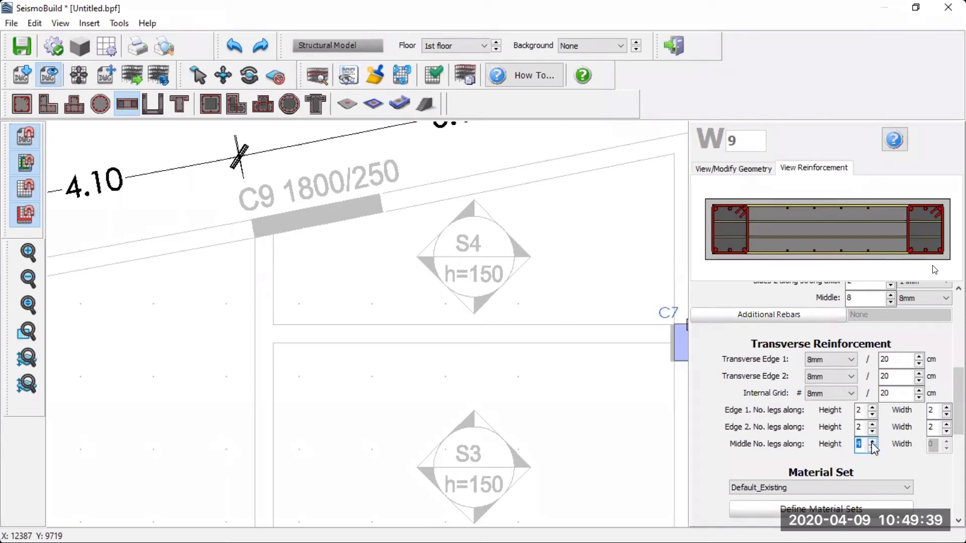
pyautogui.click(872, 449)
pyautogui.click(873, 449)
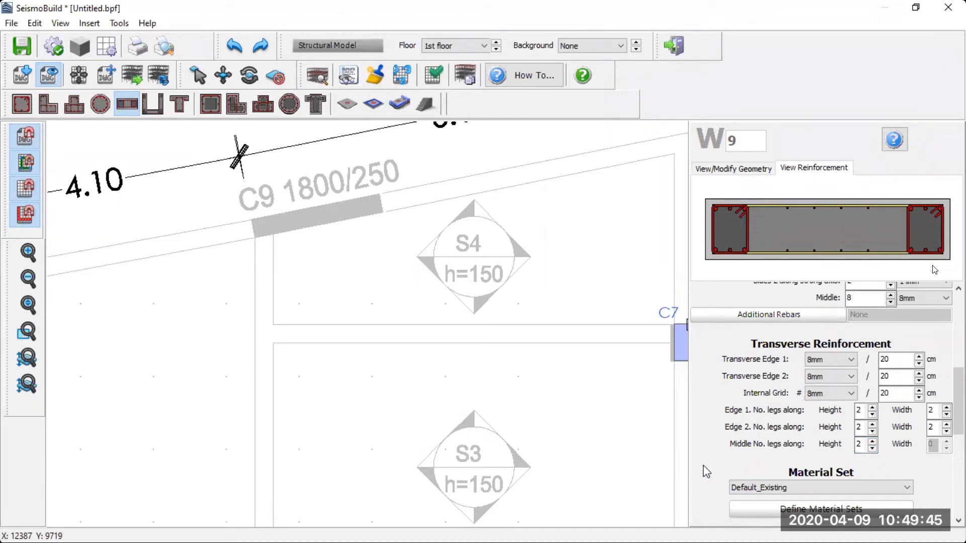
# Step: Review the wall's material set, FRP wrapping, advanced member properties and modelling parameters
pyautogui.scroll(-5, 707, 472)
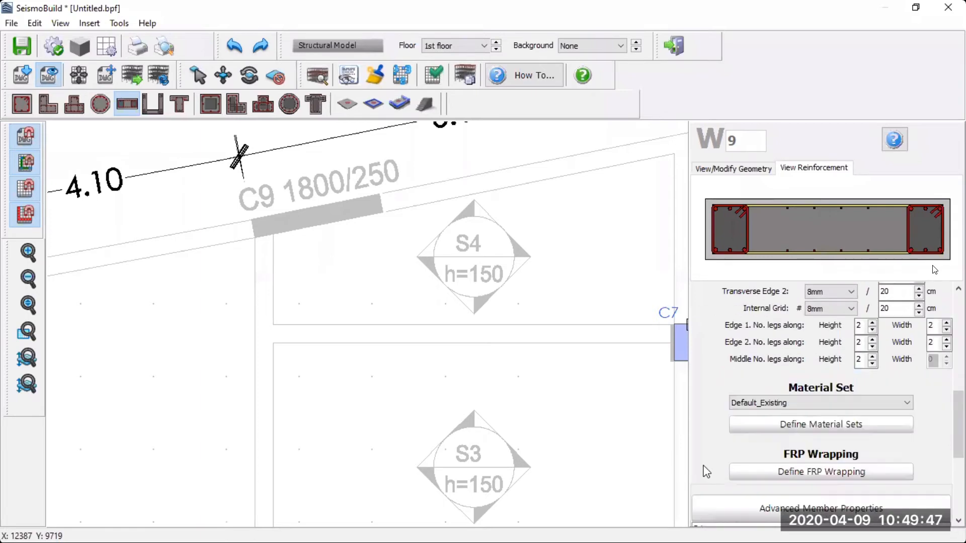
pyautogui.scroll(-3, 707, 471)
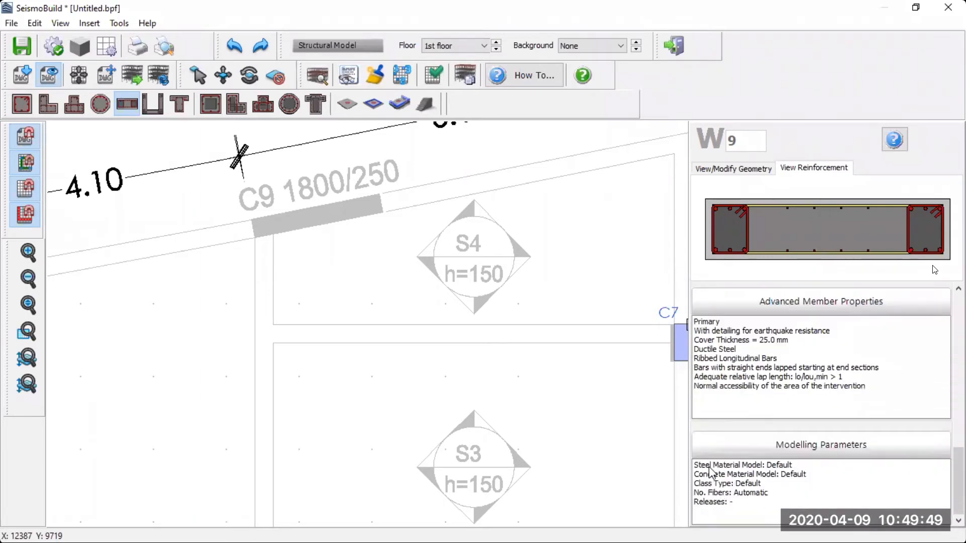
pyautogui.scroll(4, 712, 471)
pyautogui.scroll(6, 714, 468)
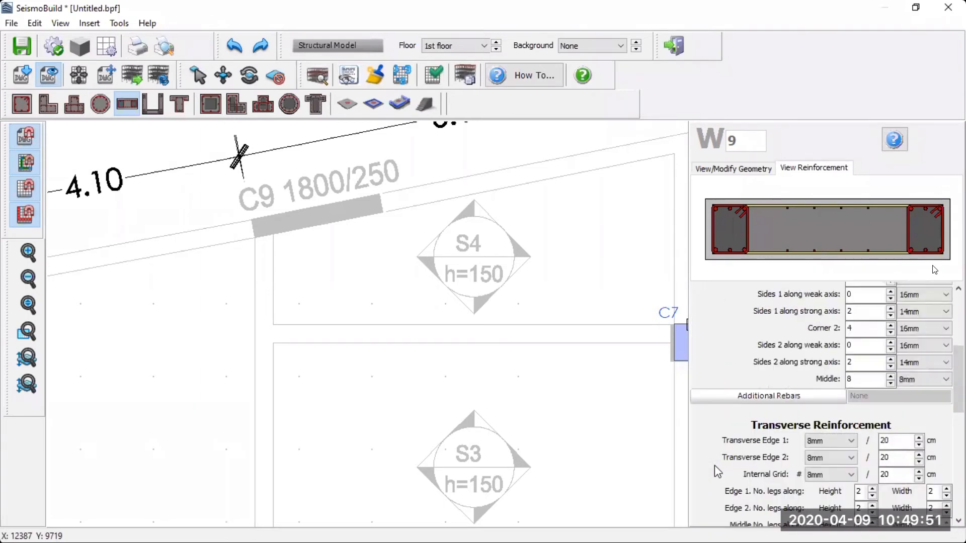
pyautogui.scroll(5, 715, 466)
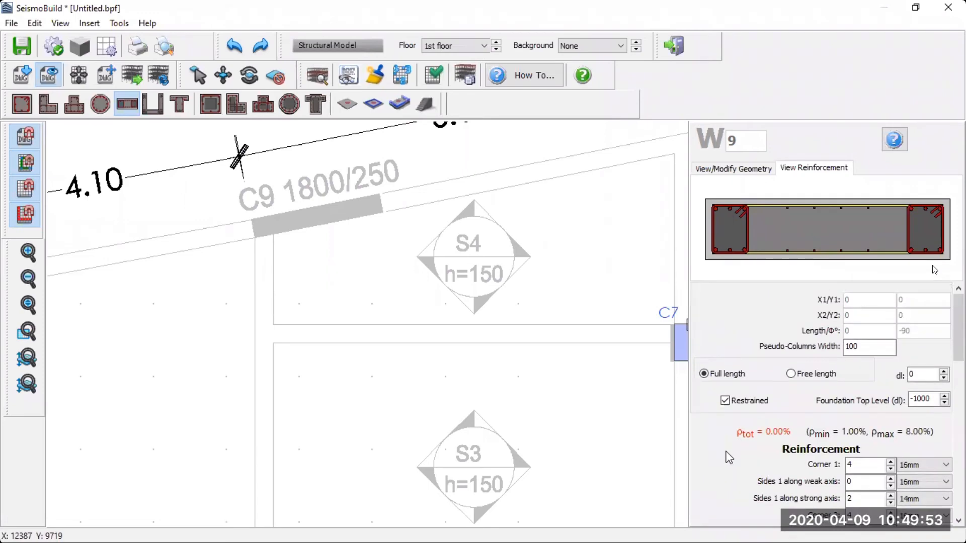
# Step: Place the 250 wall over the C9 outline along its upper edge, using the upper insertion line and with the orthogonal constraint off
pyautogui.click(762, 171)
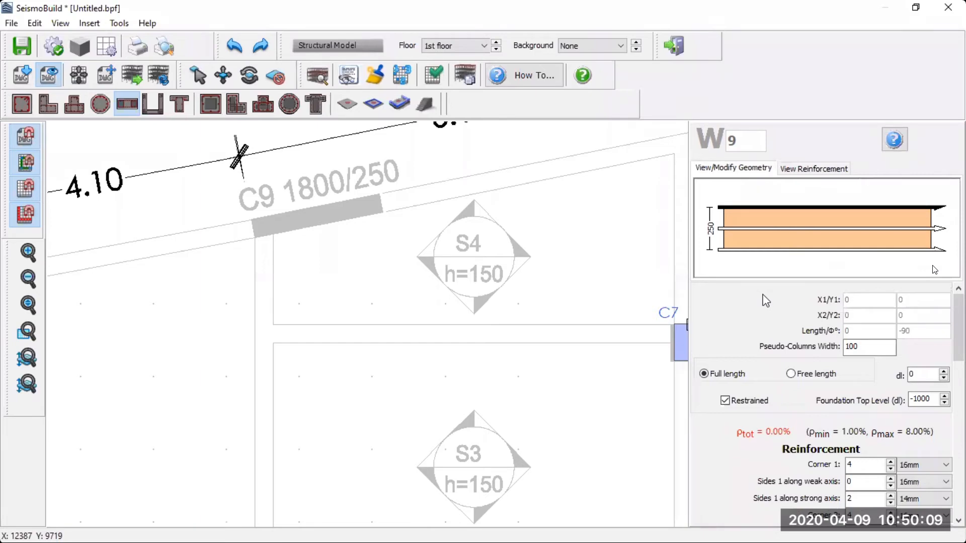
pyautogui.click(753, 228)
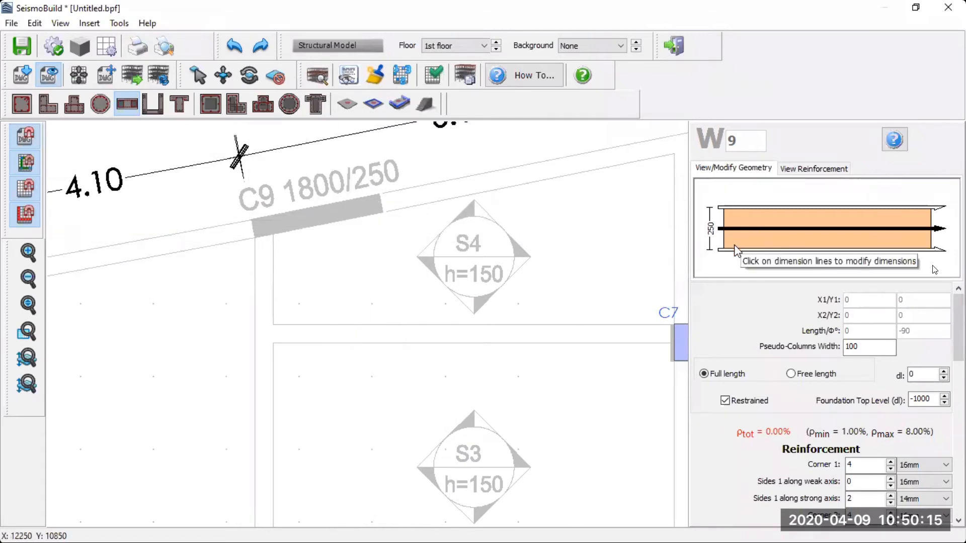
pyautogui.click(734, 207)
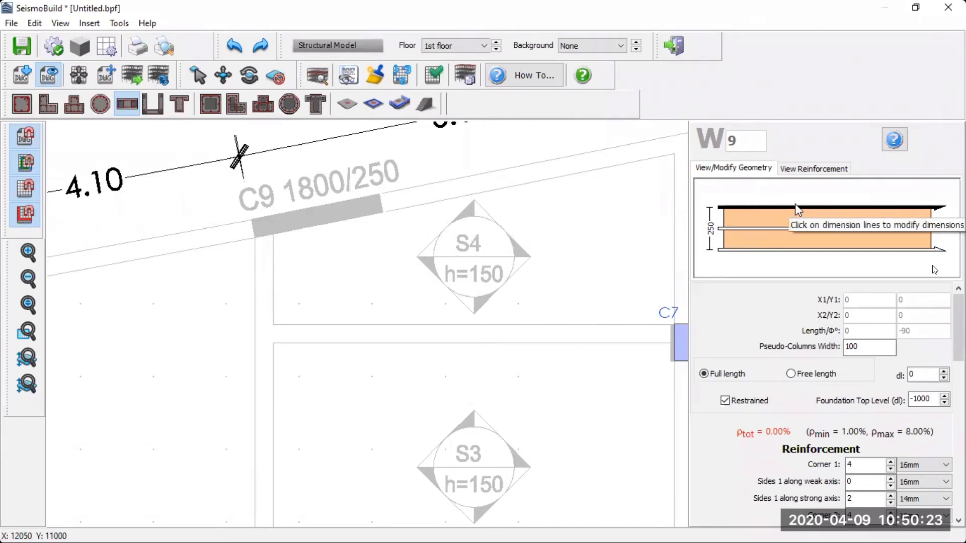
pyautogui.scroll(2, 261, 232)
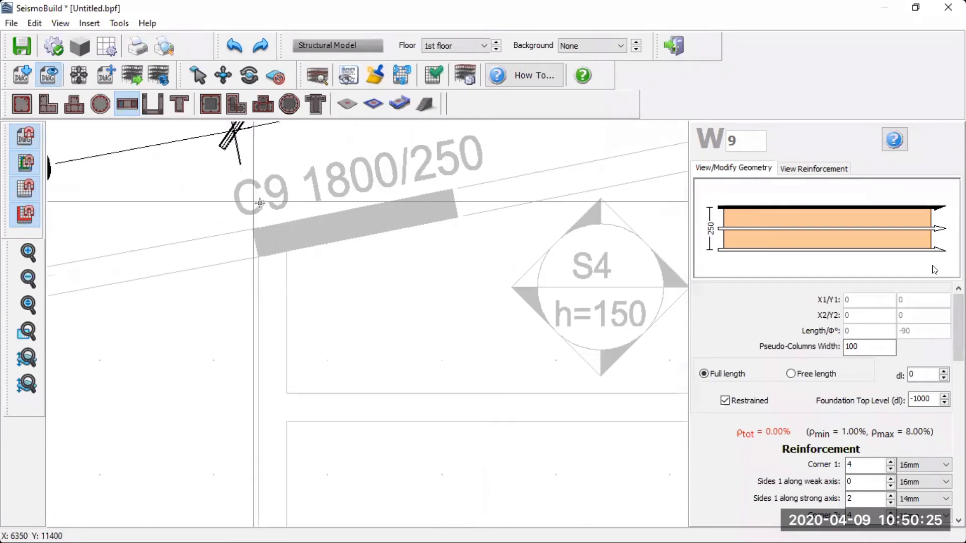
pyautogui.click(253, 230)
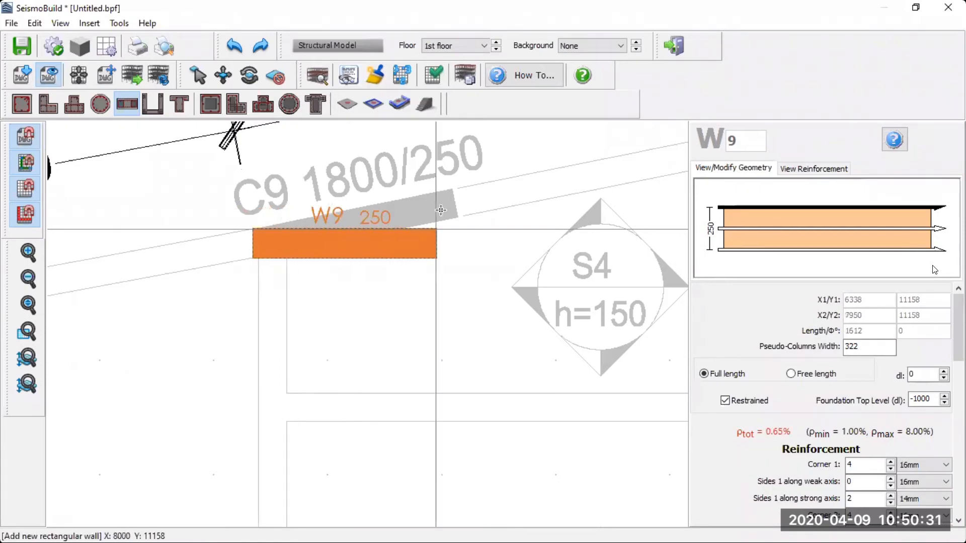
pyautogui.click(29, 222)
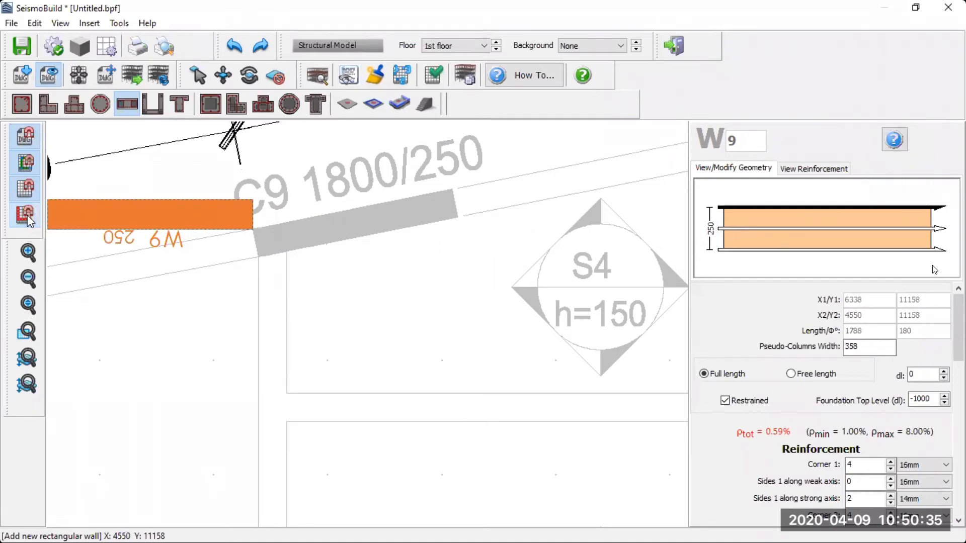
pyautogui.click(451, 191)
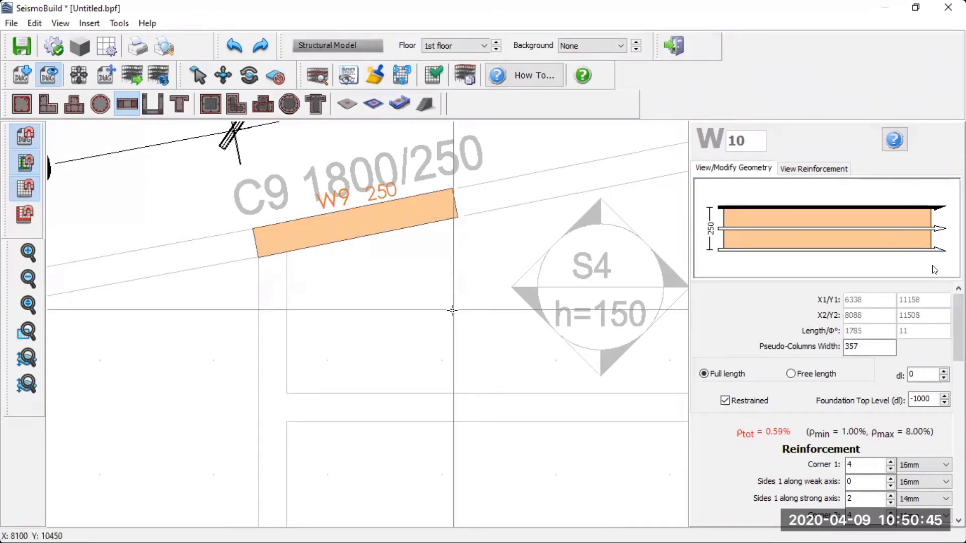
# Step: Select the placed wall W9 and set its length to 1800
pyautogui.click(197, 77)
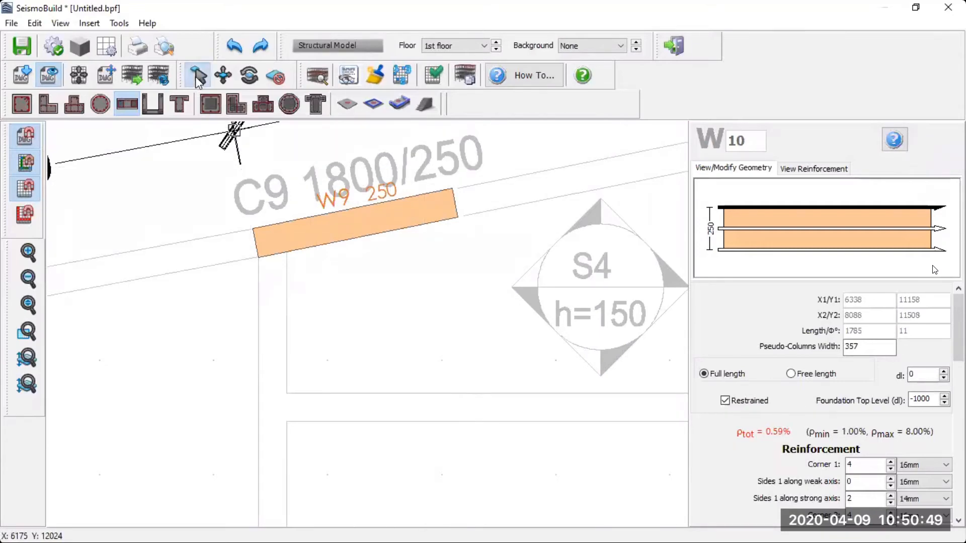
pyautogui.click(336, 230)
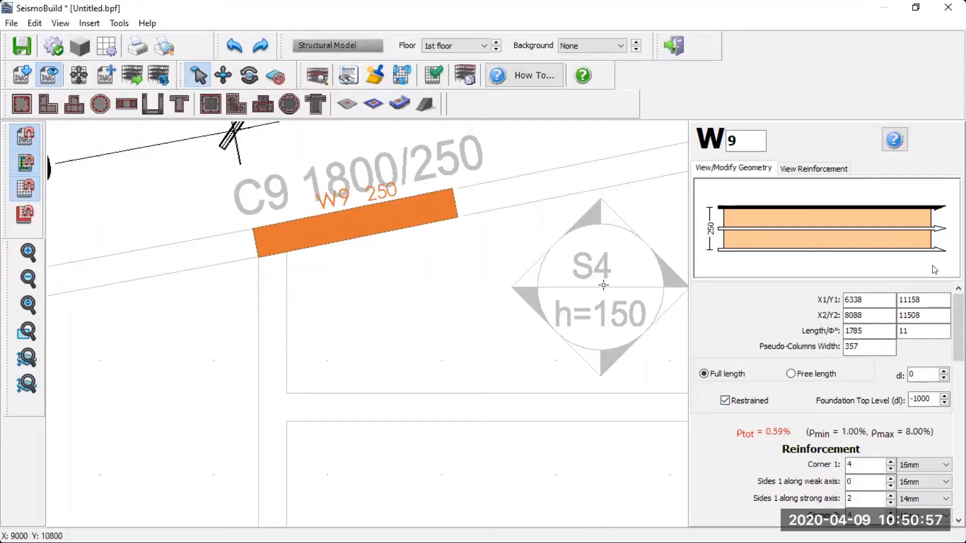
pyautogui.moveTo(880, 331); pyautogui.dragTo(847, 332)
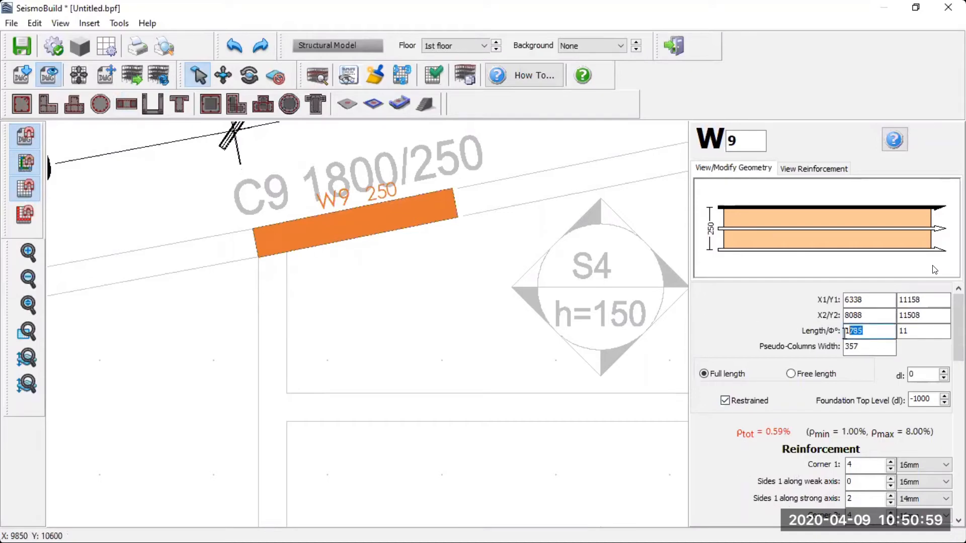
pyautogui.write('800')
pyautogui.click(877, 350)
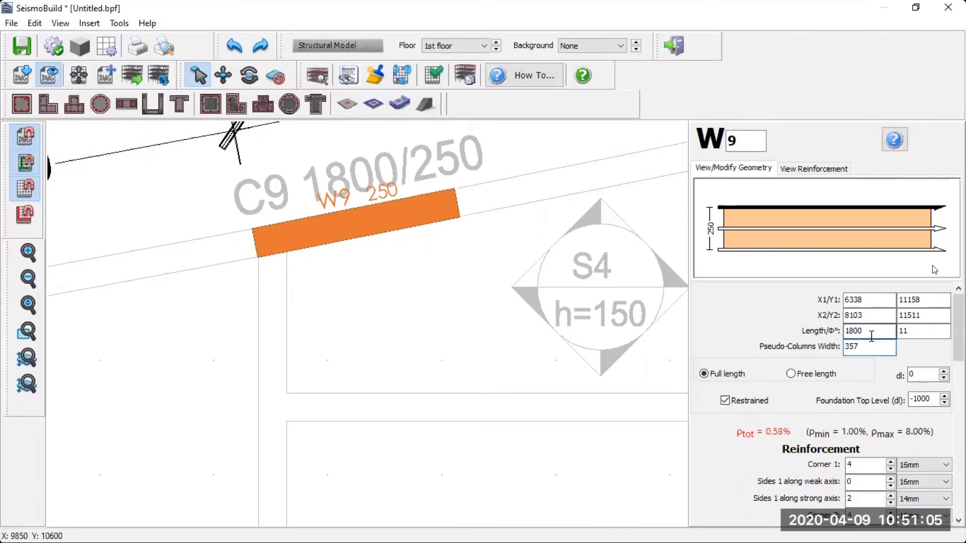
# Step: Set wall W9's pseudo-columns width to 360 and check the resulting reinforcement section
pyautogui.click(871, 352)
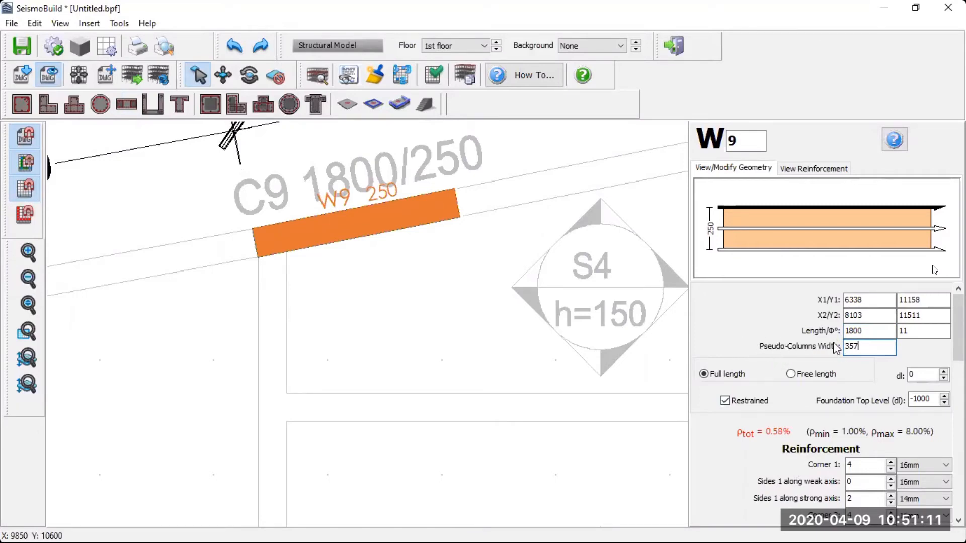
pyautogui.click(834, 170)
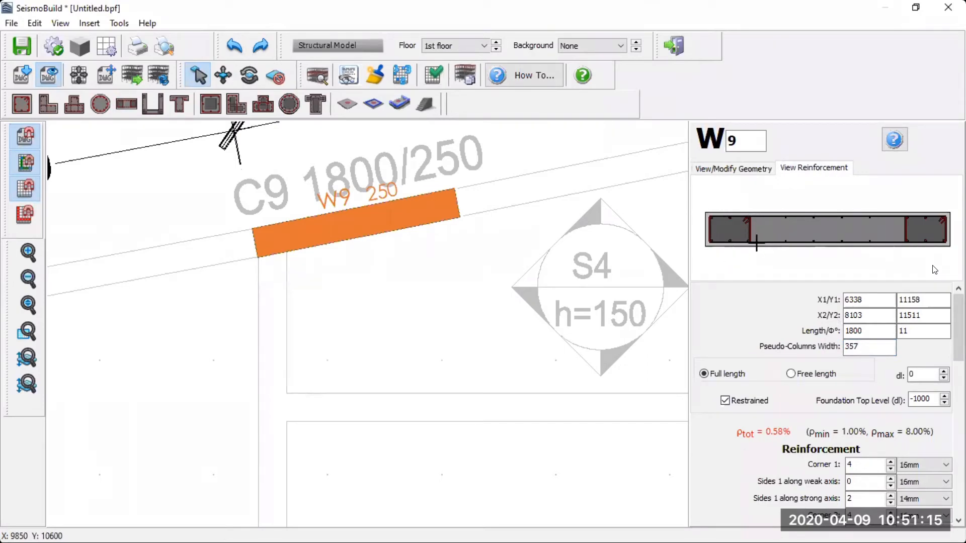
pyautogui.click(866, 350)
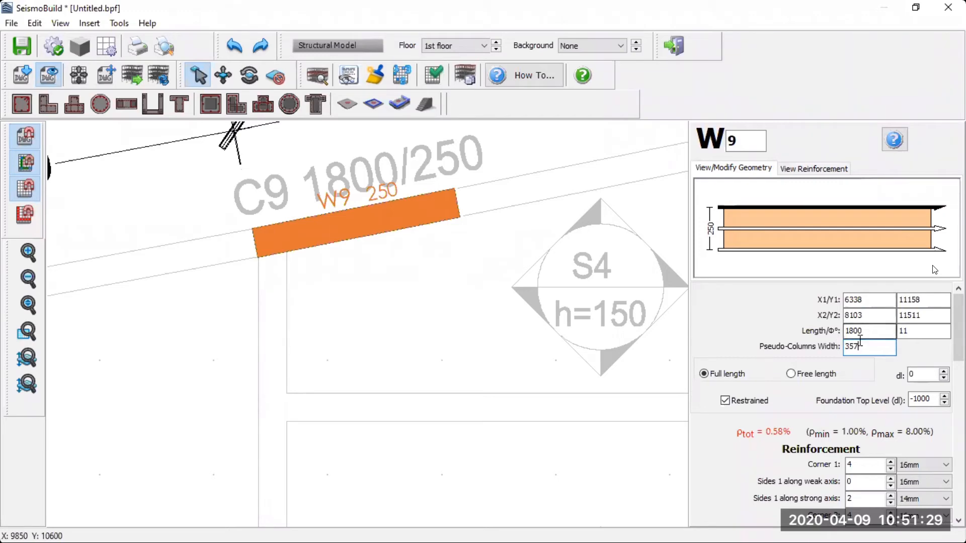
pyautogui.press('BackSpace')
pyautogui.press('BackSpace')
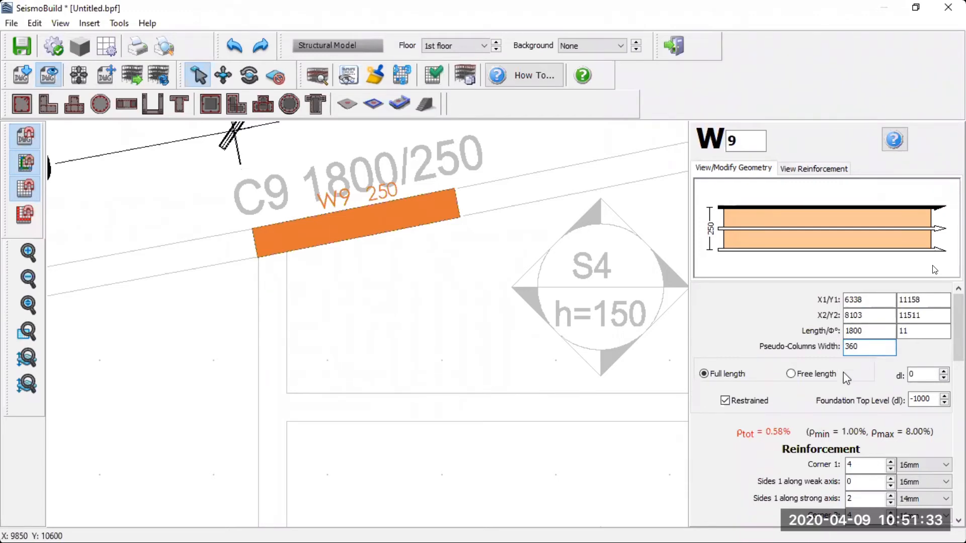
pyautogui.click(806, 170)
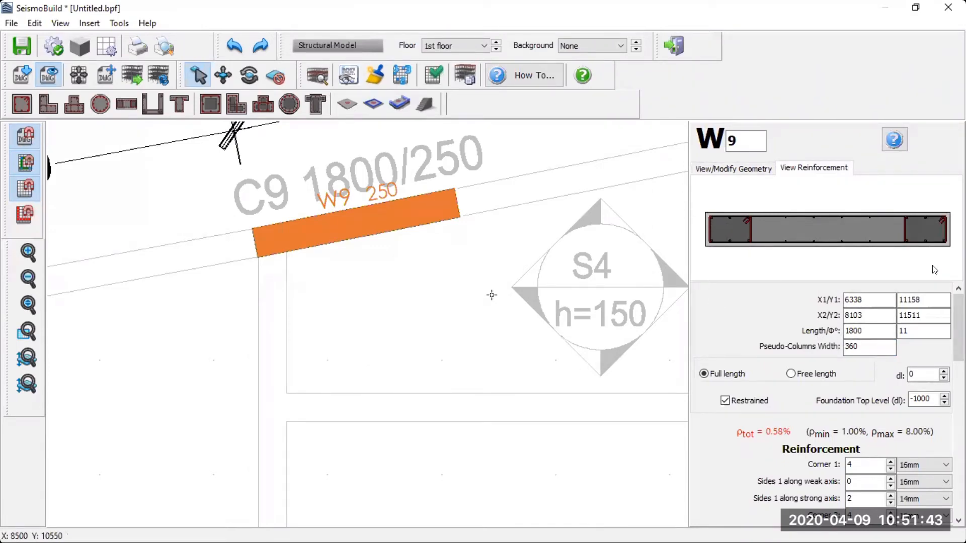
pyautogui.click(201, 76)
pyautogui.scroll(-7, 395, 272)
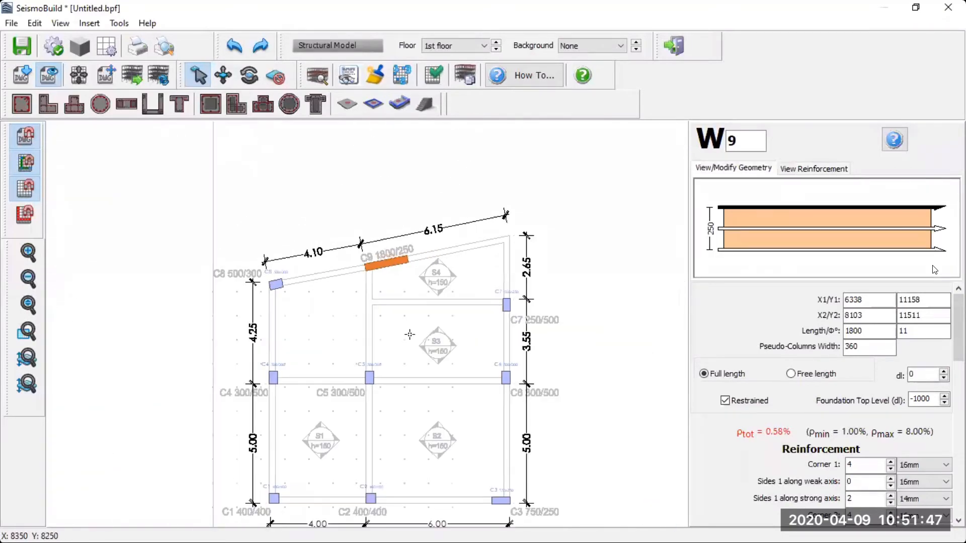
pyautogui.moveTo(415, 338)
pyautogui.mouseDown(button='middle')
pyautogui.moveTo(424, 256)
pyautogui.moveTo(443, 261)
pyautogui.moveTo(423, 284)
pyautogui.mouseUp(button='middle')
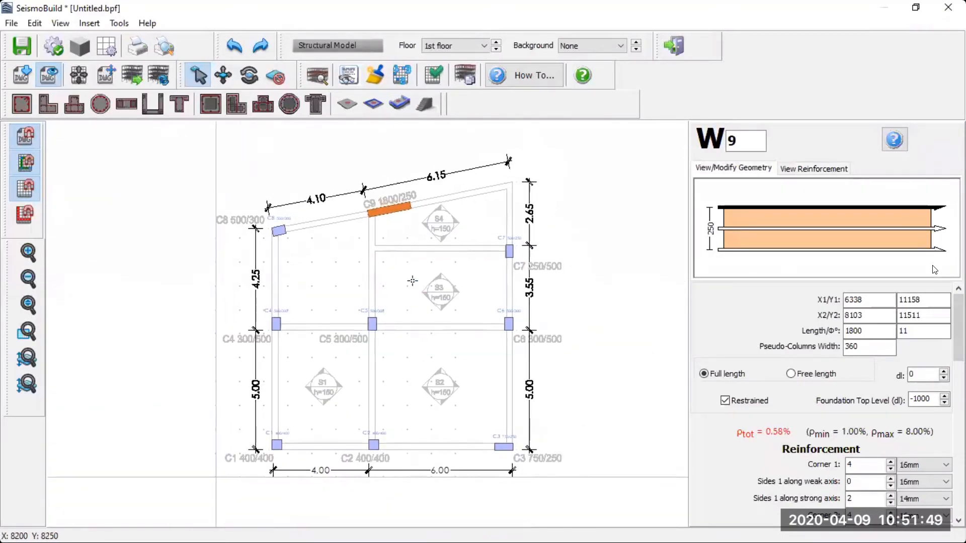
# Step: Start inserting a beam and choose the 250x500 standard rectangular section for it
pyautogui.scroll(2, 384, 403)
pyautogui.moveTo(416, 352); pyautogui.dragTo(413, 379, button='middle')
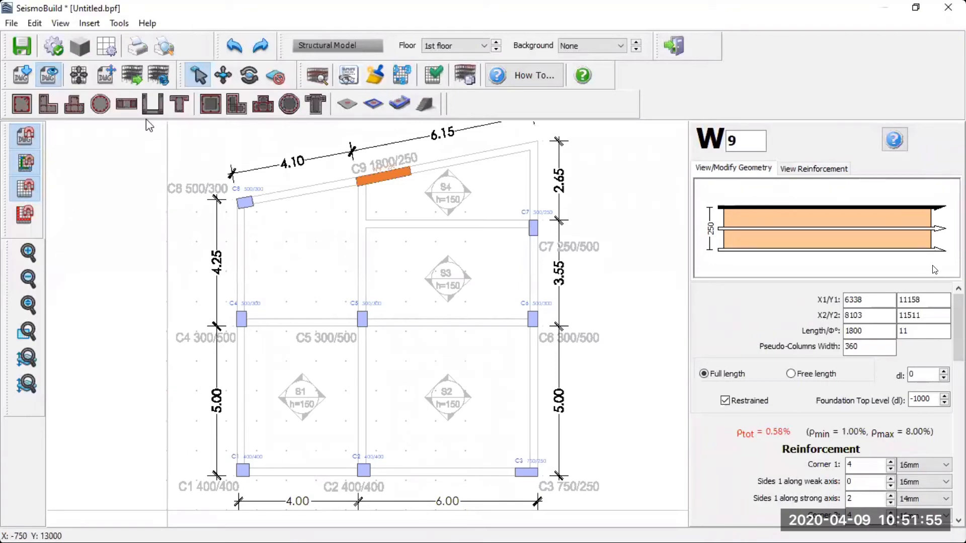
pyautogui.click(180, 108)
pyautogui.click(473, 469)
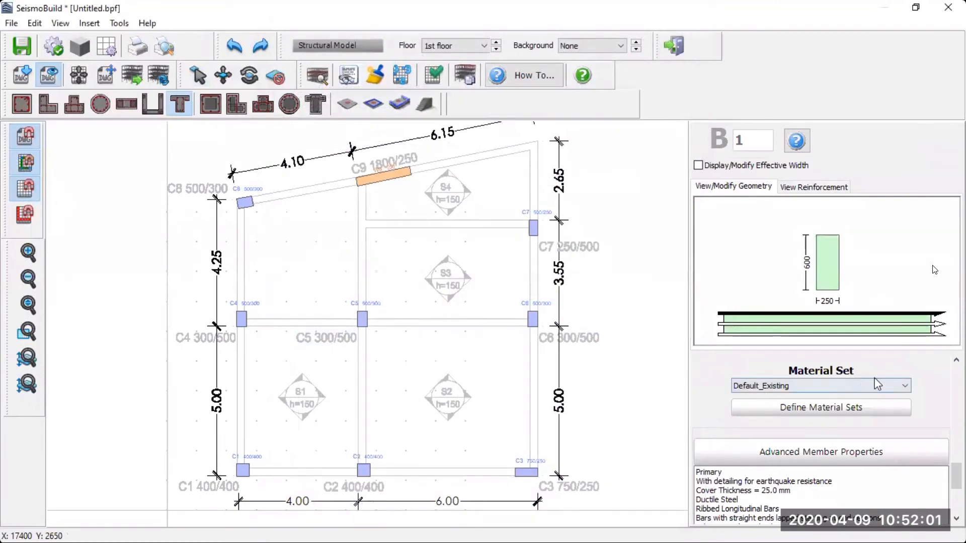
pyautogui.moveTo(957, 476); pyautogui.dragTo(956, 370)
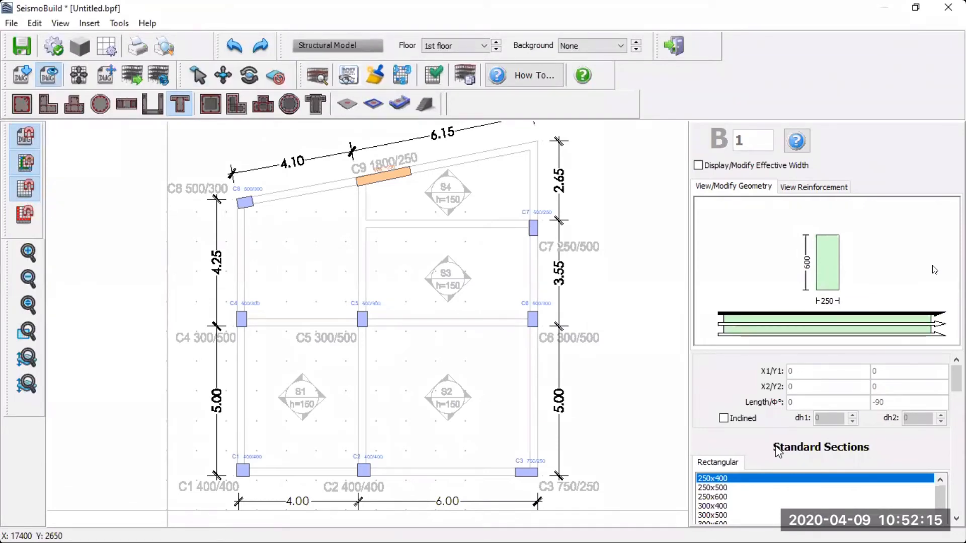
pyautogui.click(720, 498)
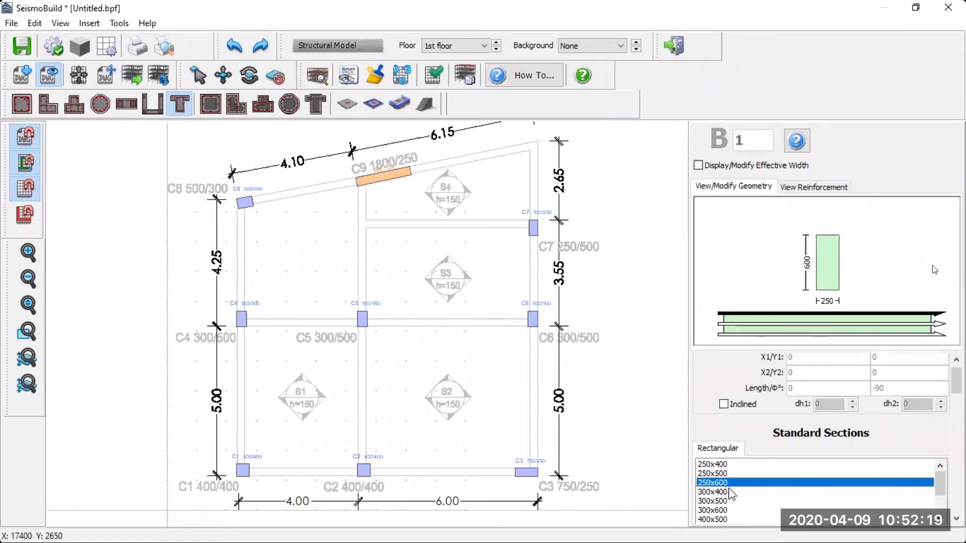
pyautogui.click(724, 474)
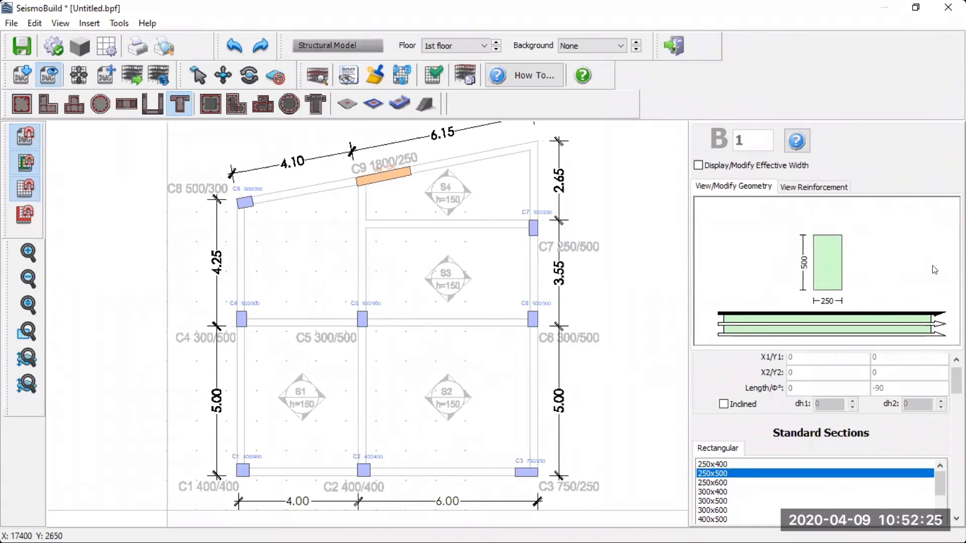
# Step: Set the beam's start reinforcement to 2 lower and 3 upper bars of 14 mm, with 0 side bars
pyautogui.scroll(-5, 935, 271)
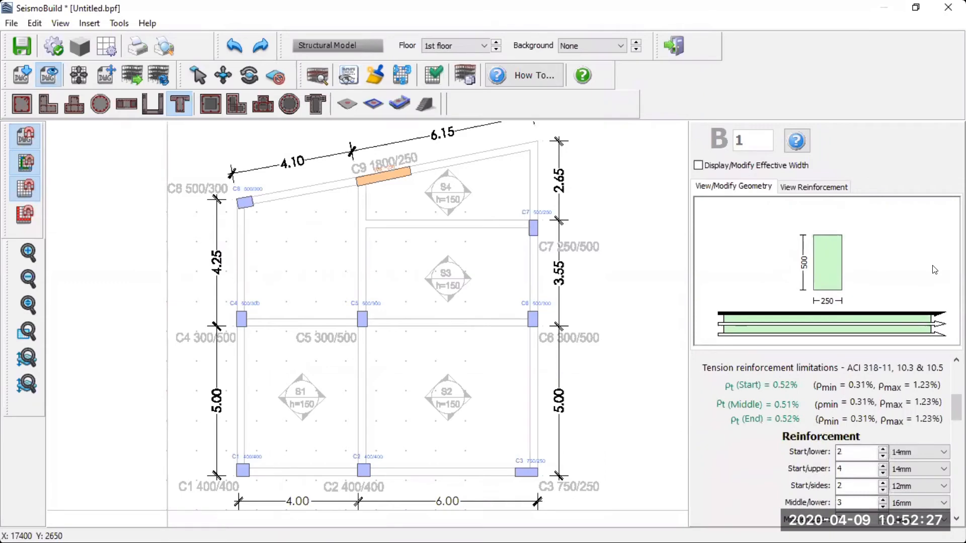
pyautogui.scroll(-3, 935, 270)
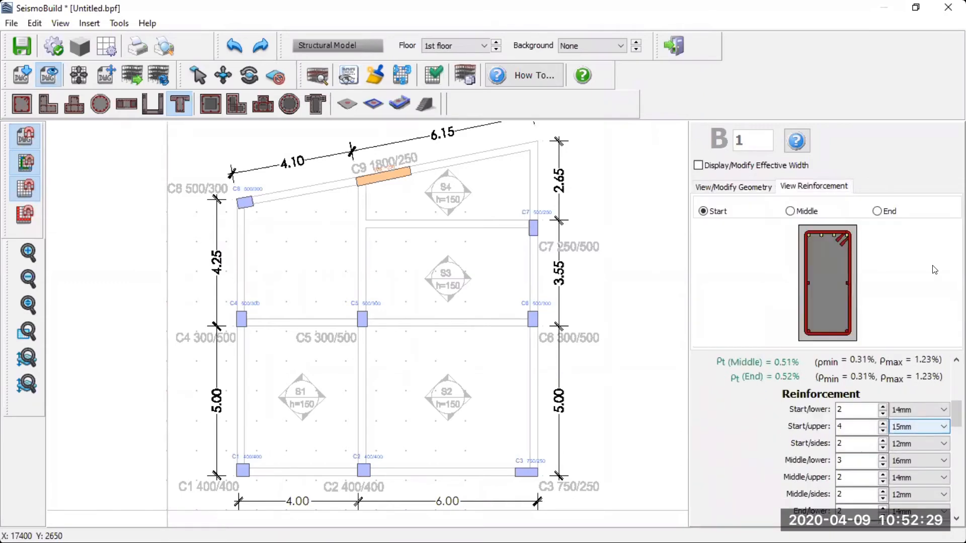
pyautogui.doubleClick(855, 410)
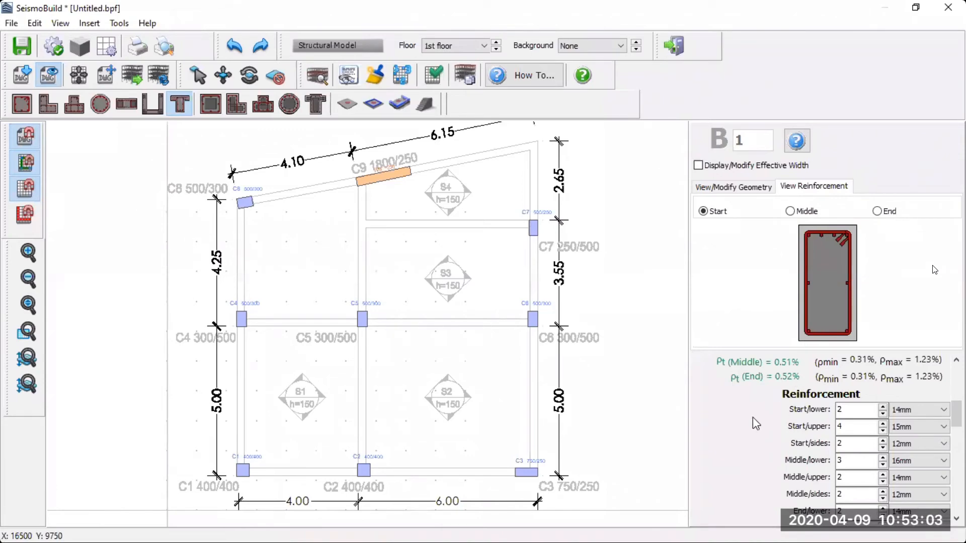
pyautogui.scroll(-1, 752, 418)
pyautogui.scroll(1, 753, 418)
pyautogui.click(883, 407)
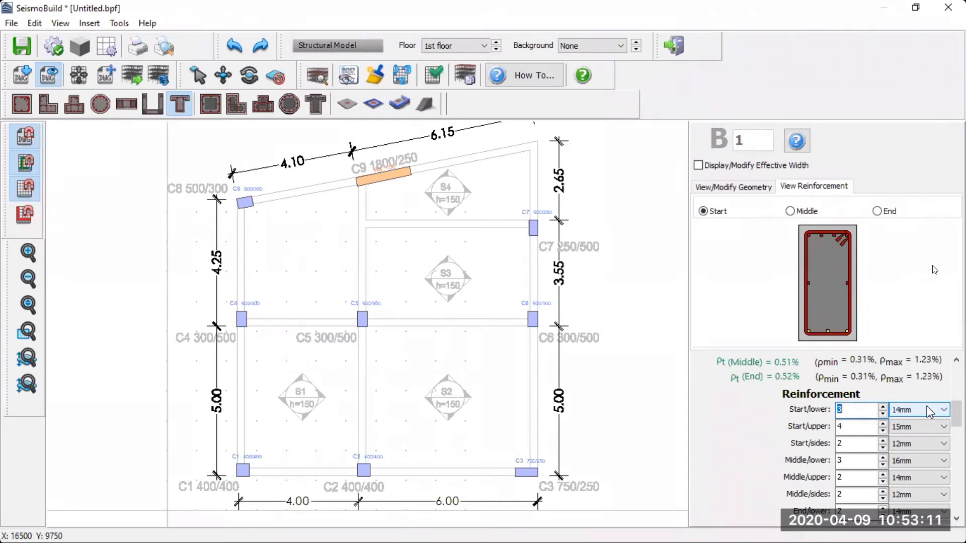
pyautogui.doubleClick(865, 428)
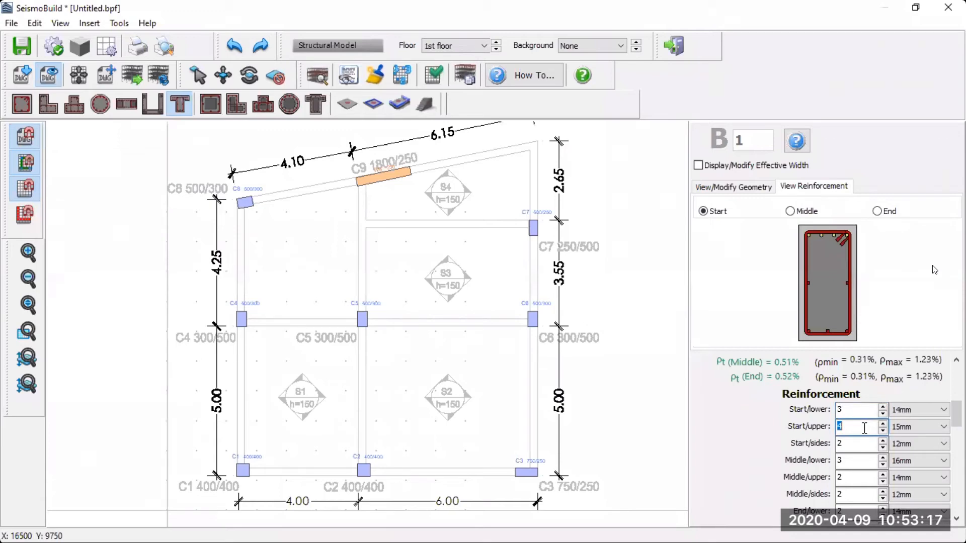
pyautogui.doubleClick(873, 414)
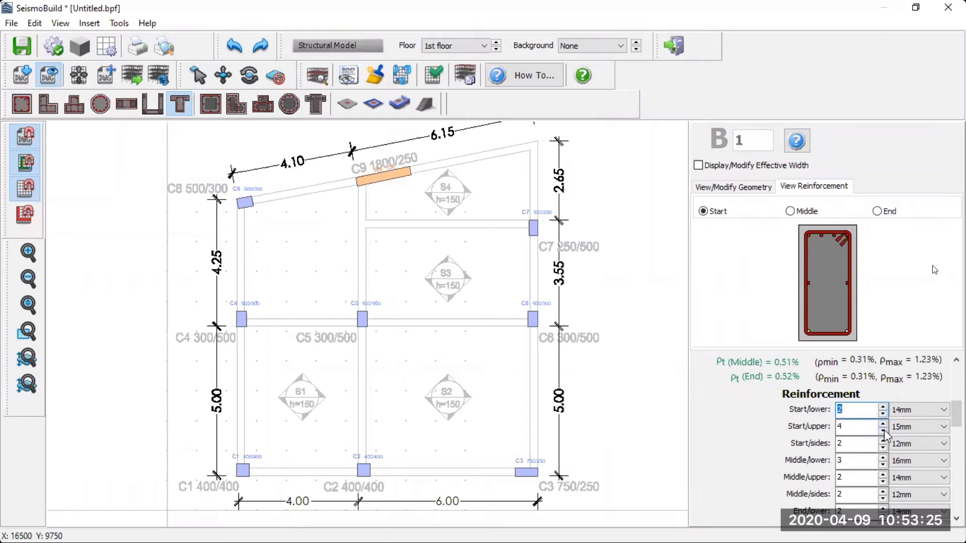
pyautogui.click(883, 430)
pyautogui.click(921, 427)
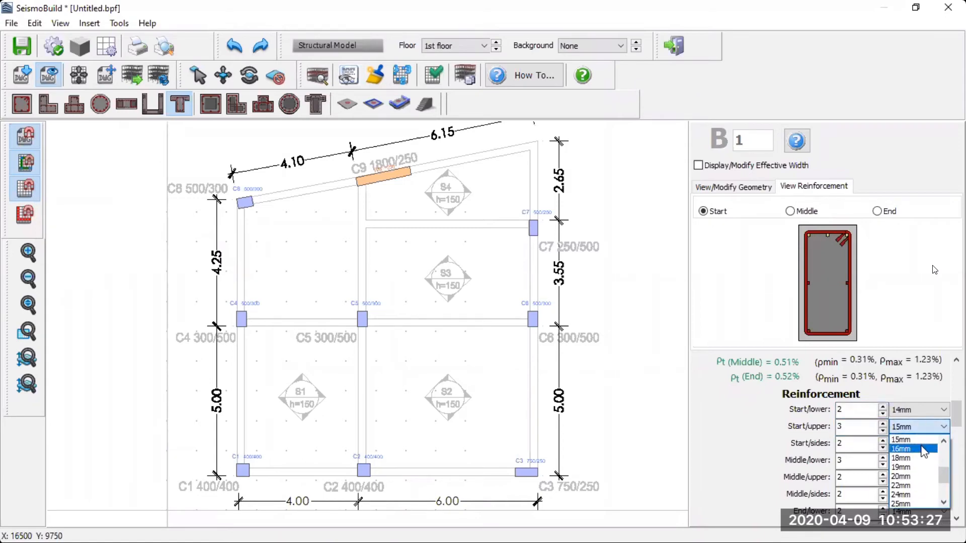
pyautogui.click(913, 458)
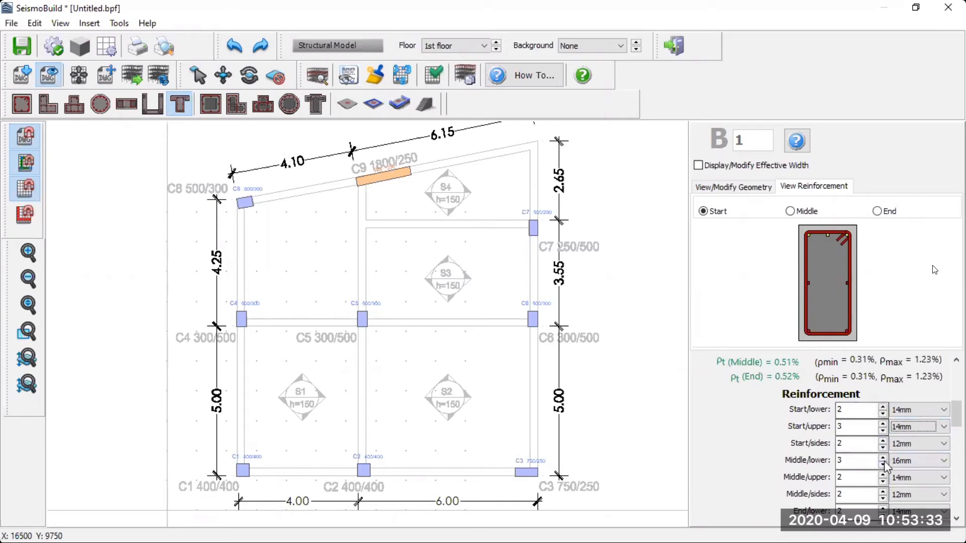
pyautogui.press('Tab')
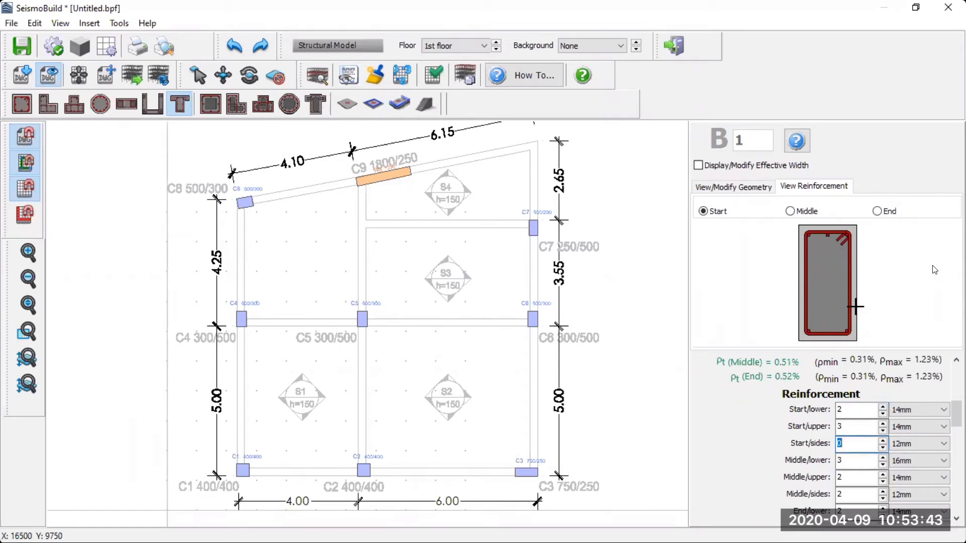
# Step: Set the beam's middle reinforcement to 4 lower bars of 14 mm and 0 side bars
pyautogui.click(803, 216)
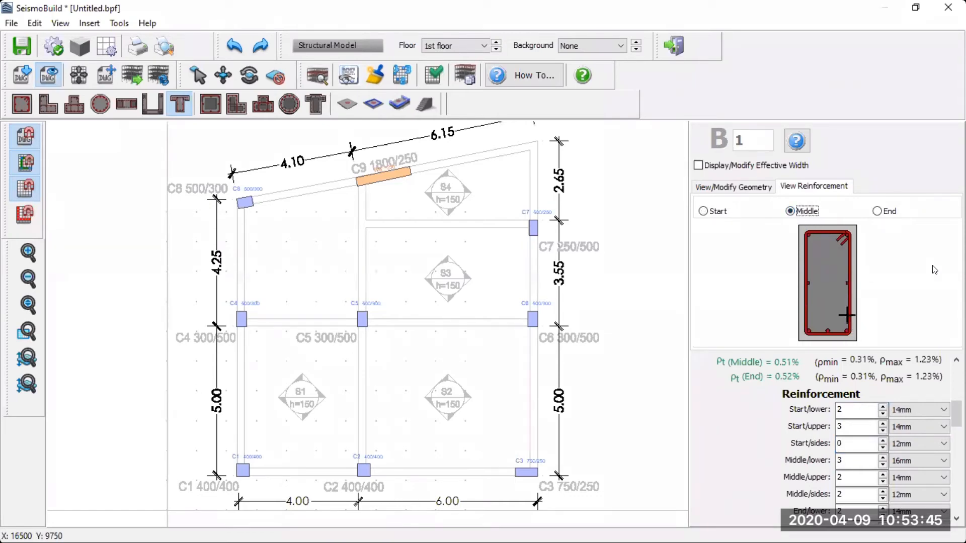
pyautogui.click(868, 468)
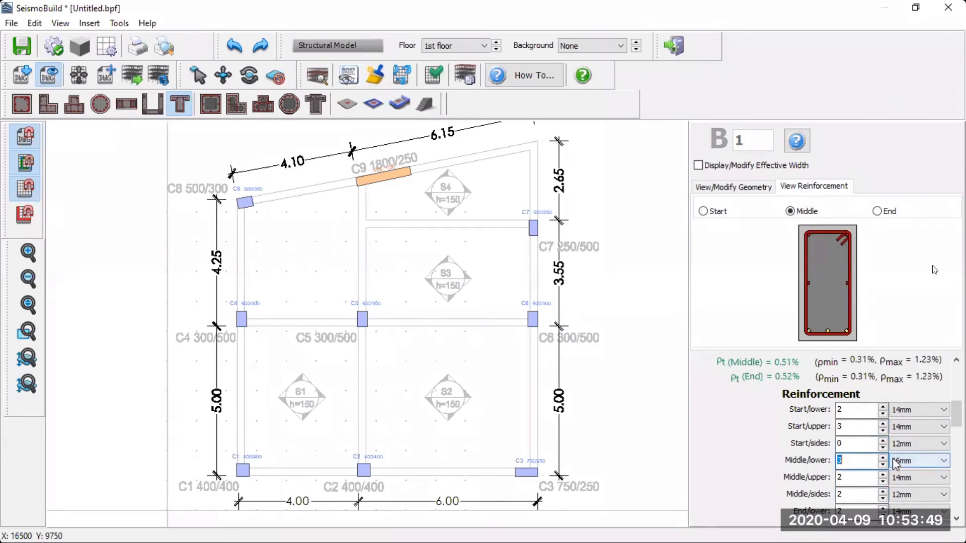
pyautogui.click(883, 458)
pyautogui.click(917, 462)
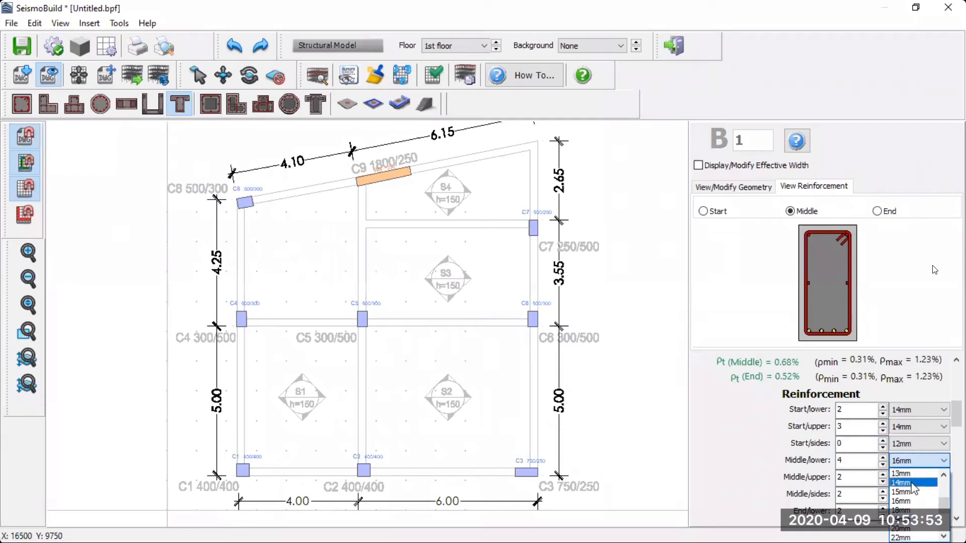
pyautogui.click(911, 483)
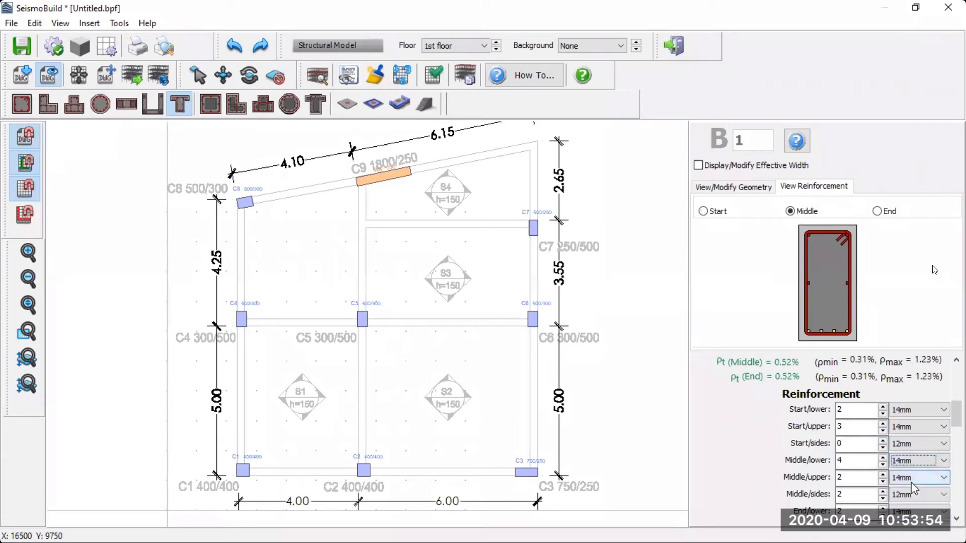
pyautogui.click(883, 498)
# Step: Set the beam's end reinforcement to 3 upper bars and 0 side bars, and check the start and middle sections
pyautogui.click(956, 518)
pyautogui.scroll(-10, 935, 271)
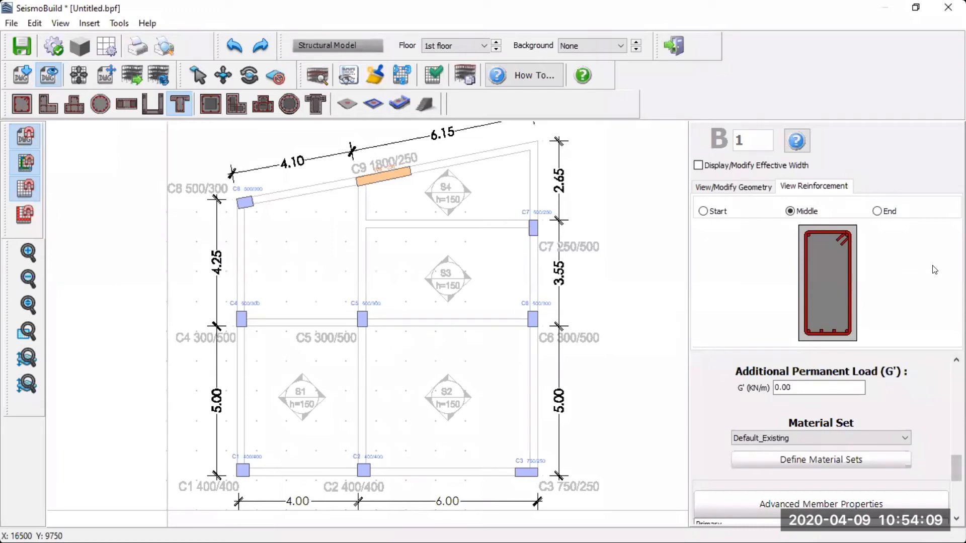
pyautogui.scroll(5, 935, 271)
pyautogui.scroll(5, 935, 270)
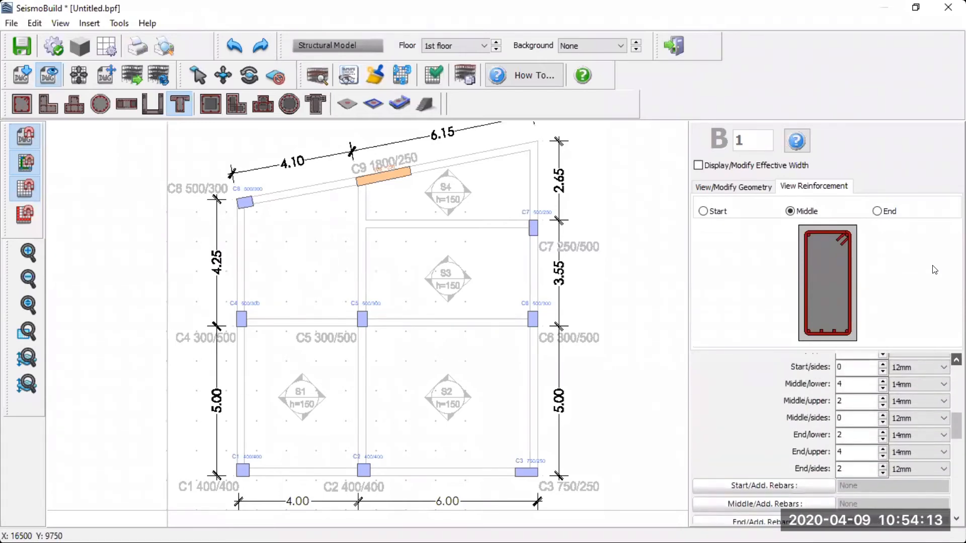
pyautogui.scroll(2, 935, 271)
pyautogui.click(886, 216)
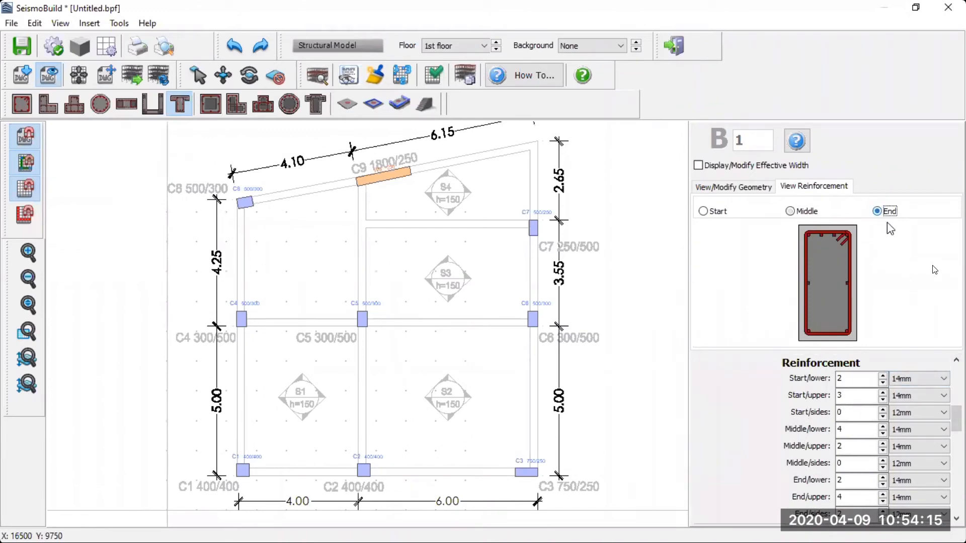
pyautogui.doubleClick(859, 480)
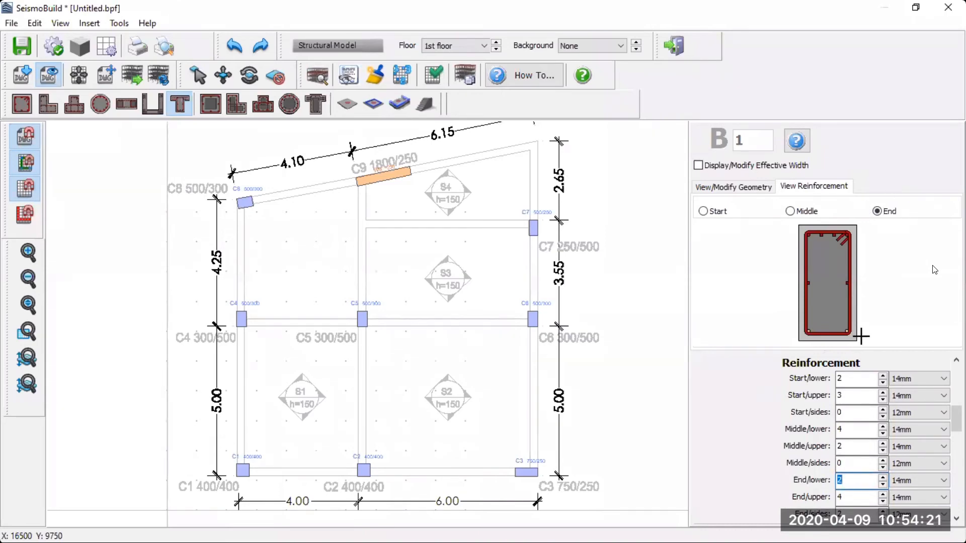
pyautogui.click(859, 478)
pyautogui.click(883, 505)
pyautogui.press('Tab')
pyautogui.click(702, 211)
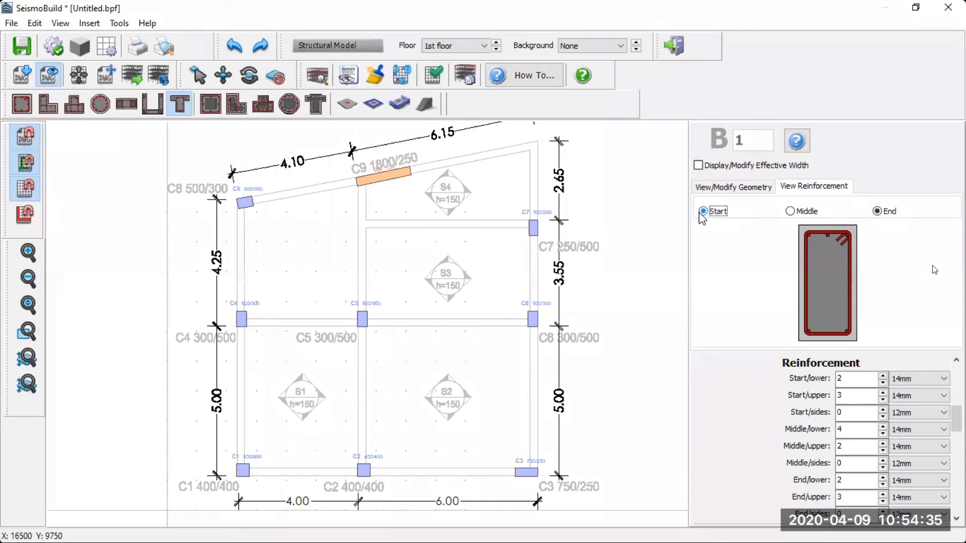
pyautogui.click(791, 212)
# Step: Set the transverse reinforcement at the beam's start to 8 mm bars at 20 cm spacing
pyautogui.scroll(-2, 753, 394)
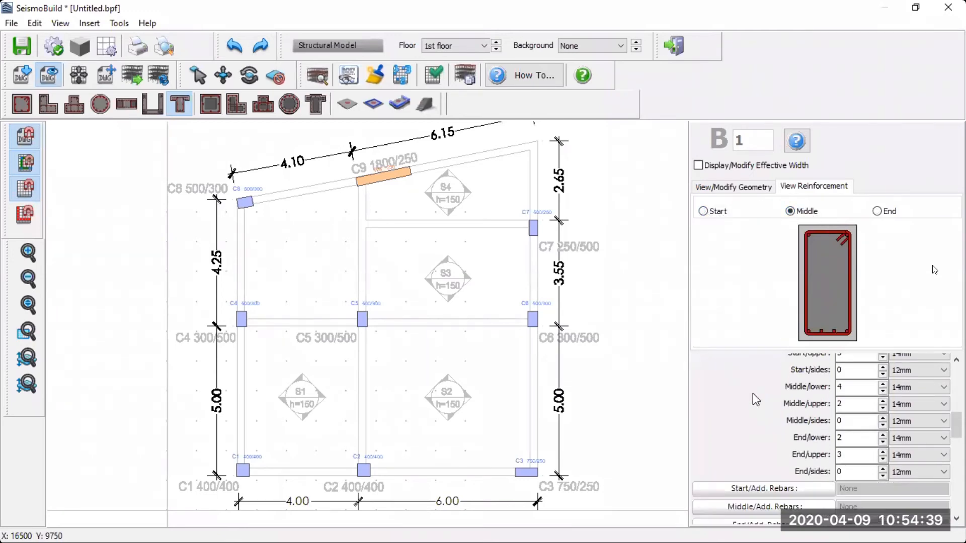
pyautogui.scroll(-8, 753, 393)
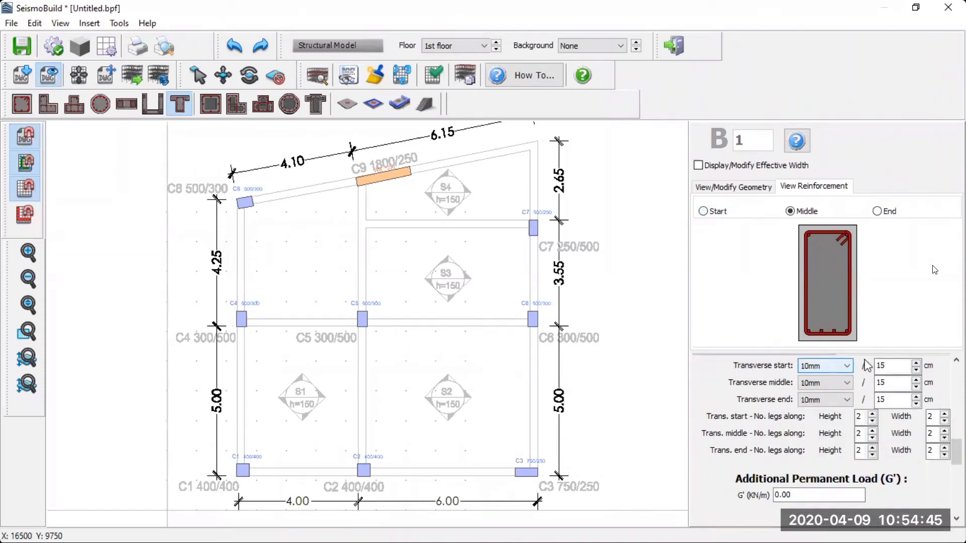
pyautogui.click(849, 366)
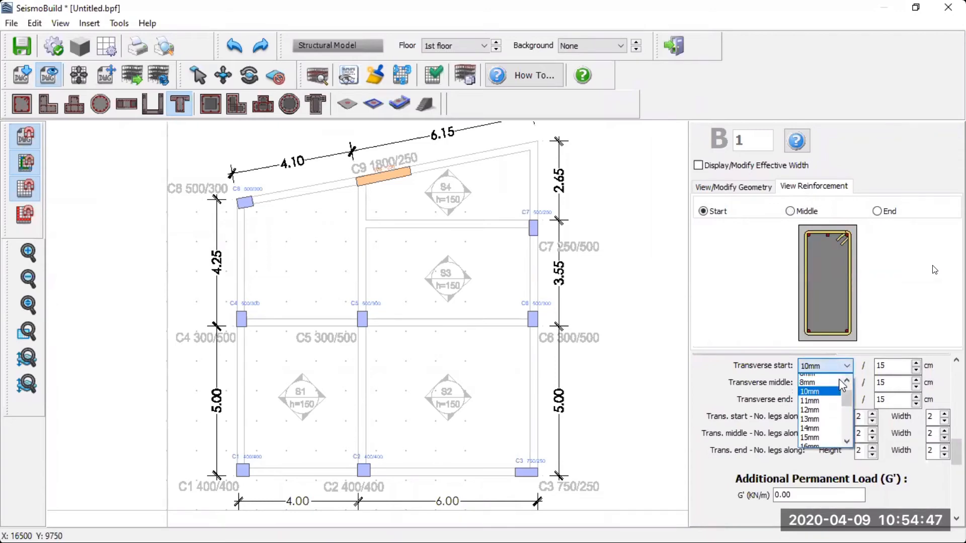
pyautogui.click(827, 400)
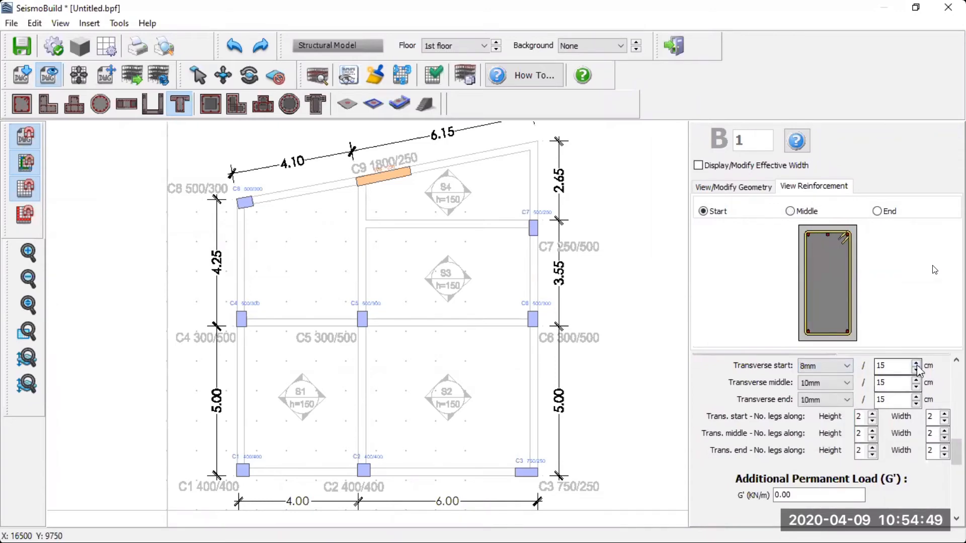
pyautogui.click(916, 363)
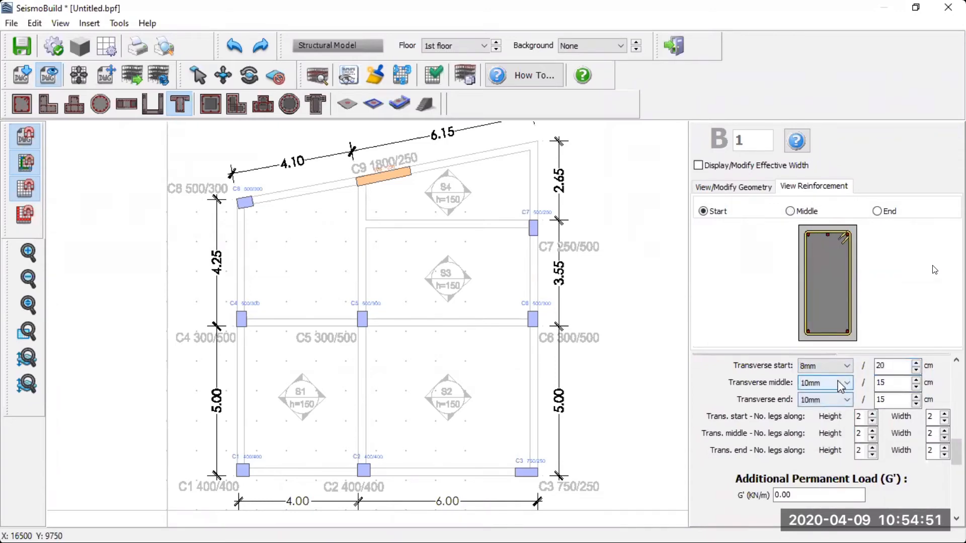
# Step: Set the transverse reinforcement at the beam's middle to 8 mm bars at 20 cm spacing
pyautogui.click(826, 384)
pyautogui.scroll(2, 822, 429)
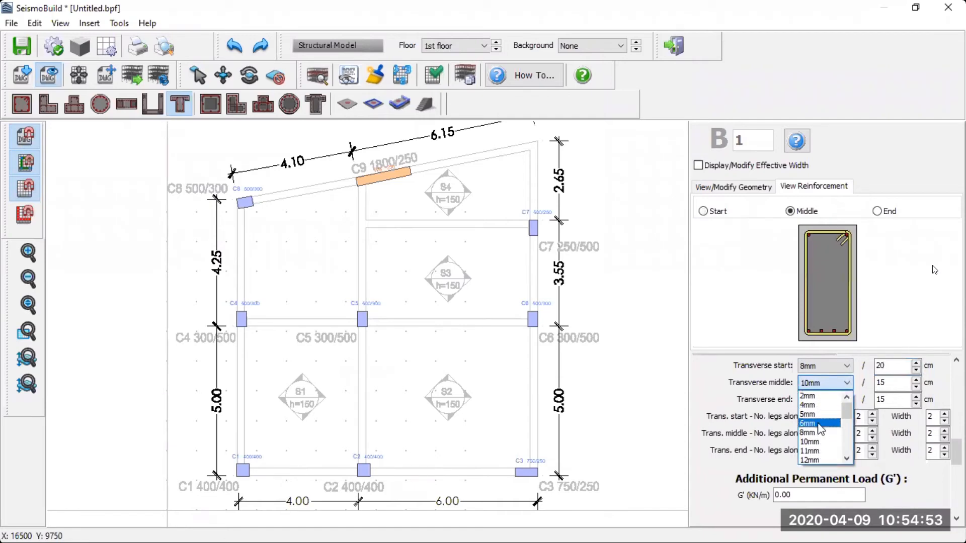
pyautogui.click(819, 432)
pyautogui.click(916, 381)
# Step: Set the transverse reinforcement at the beam's end to 8 mm bars at 20 cm spacing
pyautogui.click(915, 397)
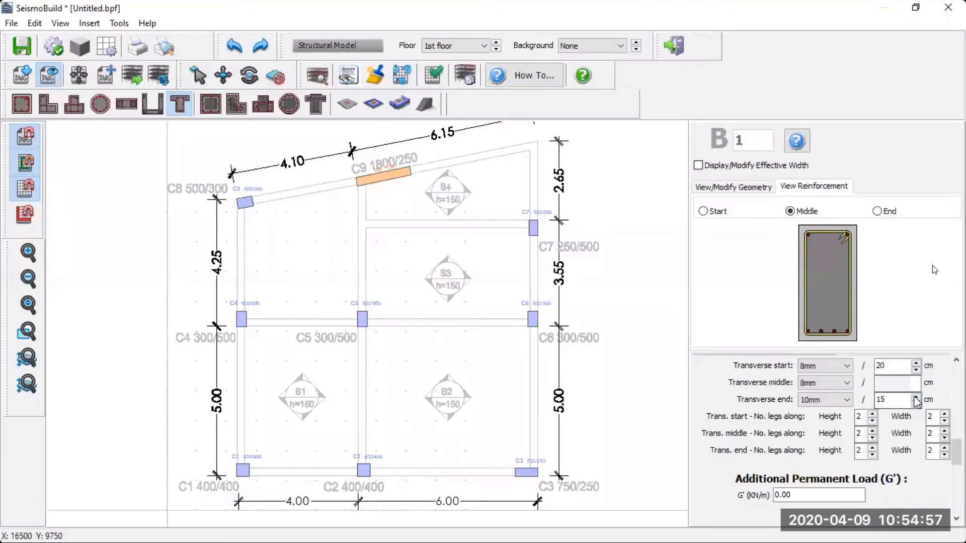
pyautogui.click(822, 401)
pyautogui.scroll(2, 810, 427)
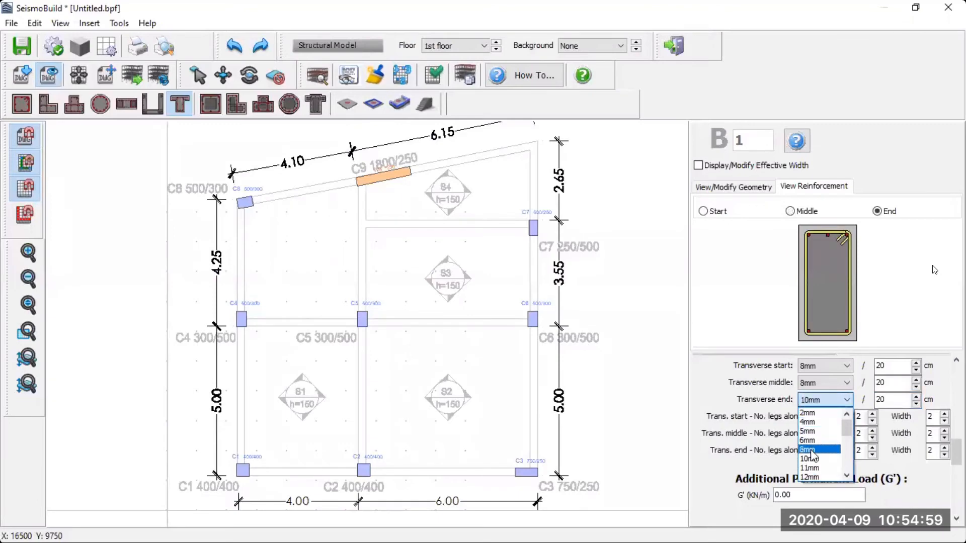
pyautogui.click(796, 416)
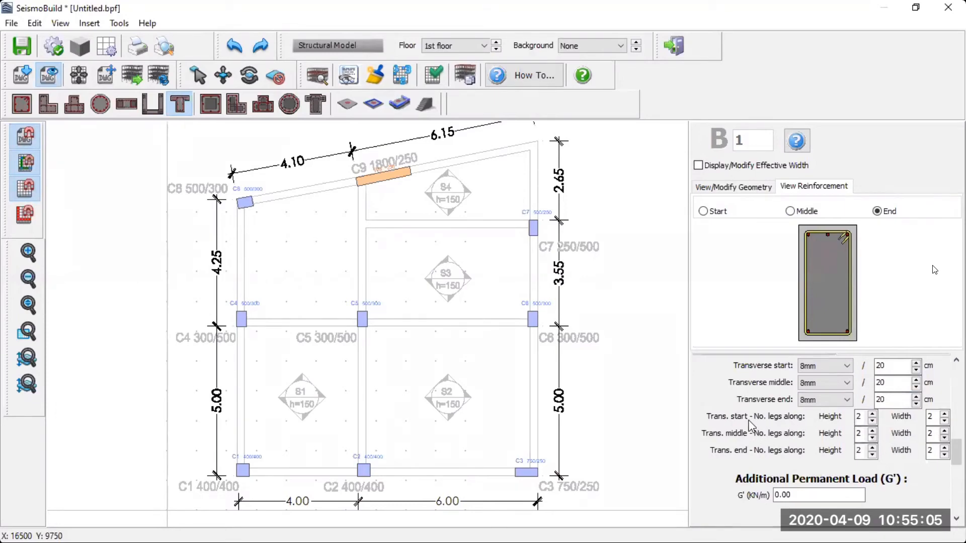
# Step: Review the beam's stirrup legs, additional permanent load, material set and advanced member properties
pyautogui.scroll(-3, 750, 425)
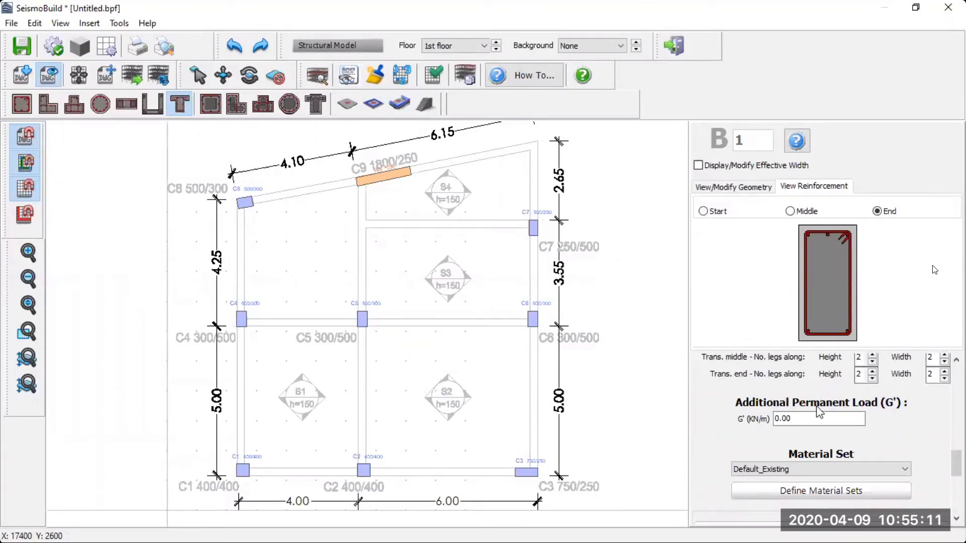
pyautogui.scroll(-3, 715, 425)
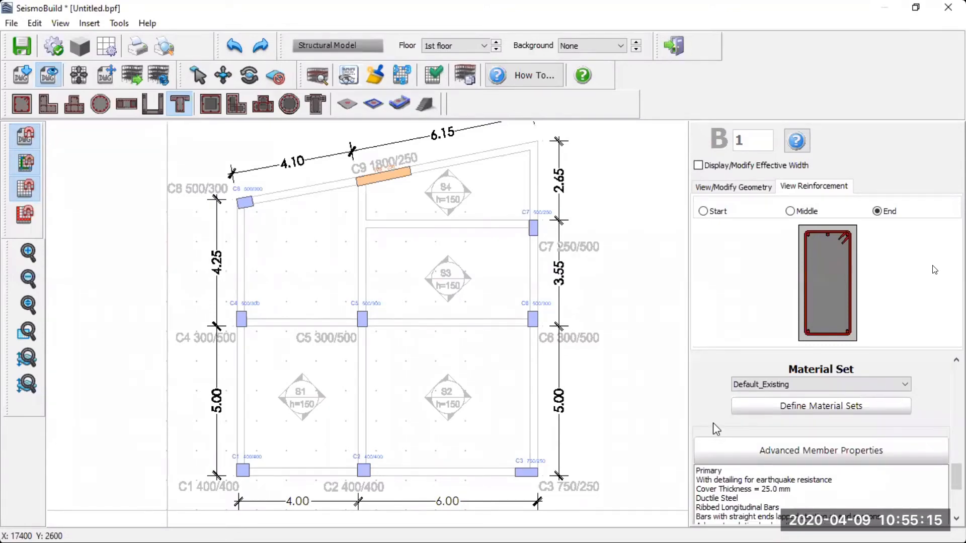
pyautogui.scroll(-5, 714, 425)
pyautogui.scroll(8, 714, 423)
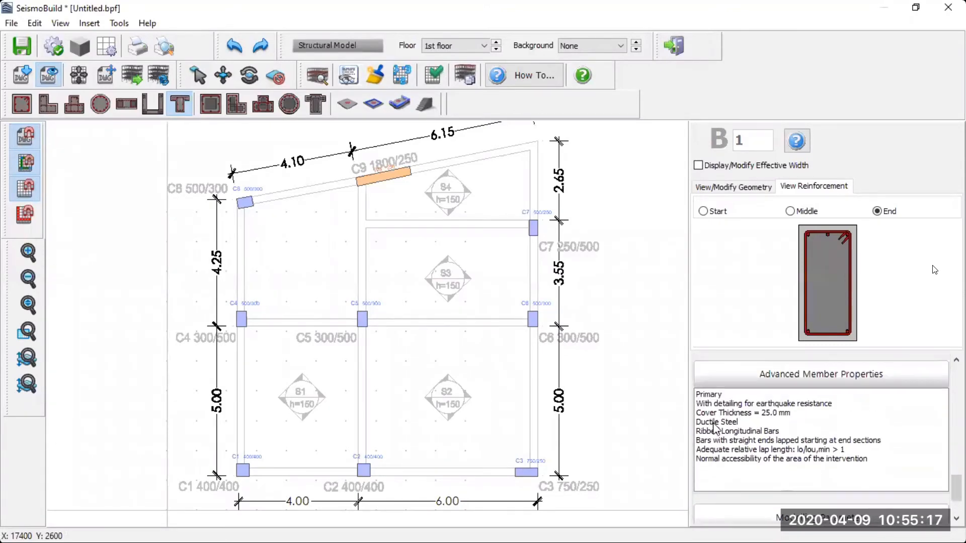
# Step: Draw the 250x500 beam from C1's outer corner through C2 to C3's outer corner, about 10050 mm long, aligned by its lower edge
pyautogui.scroll(3, 721, 445)
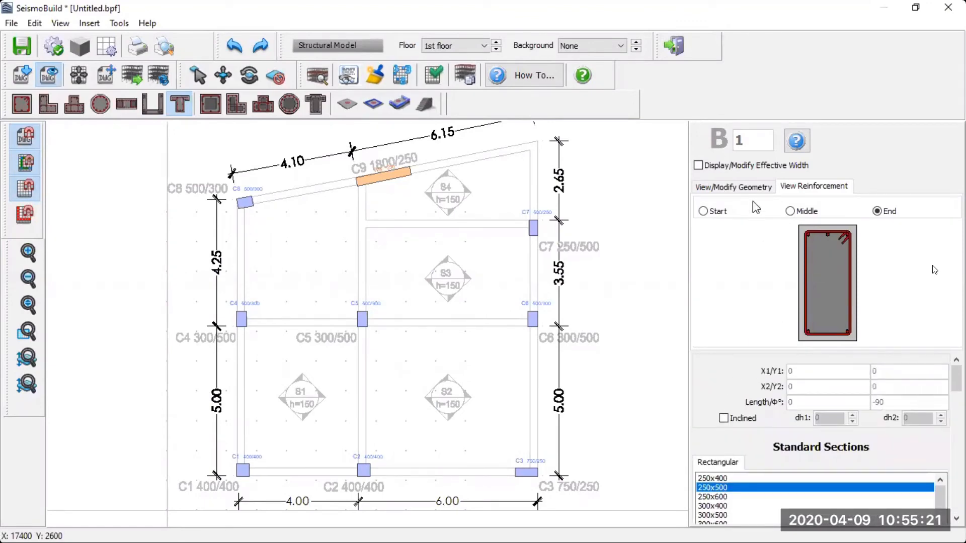
pyautogui.click(750, 187)
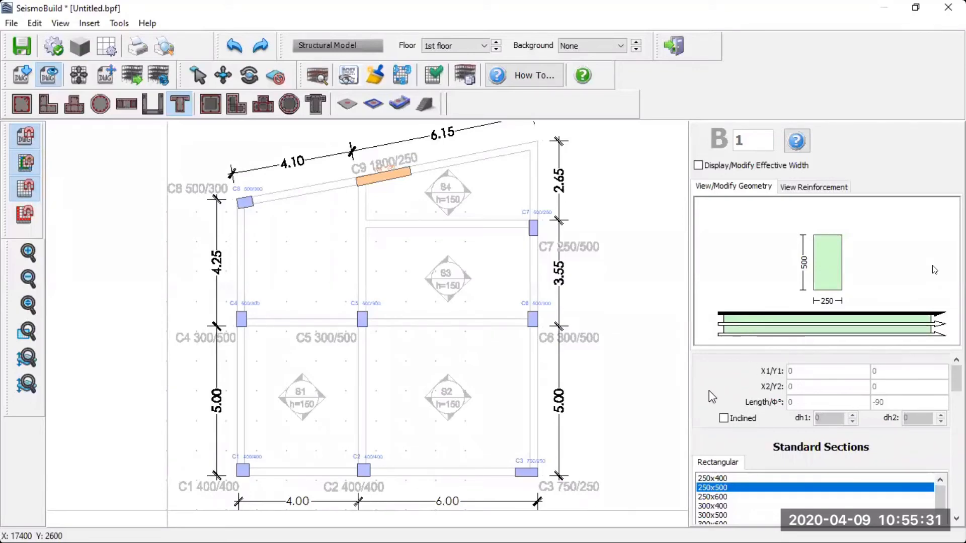
pyautogui.moveTo(481, 398); pyautogui.dragTo(525, 297, button='middle')
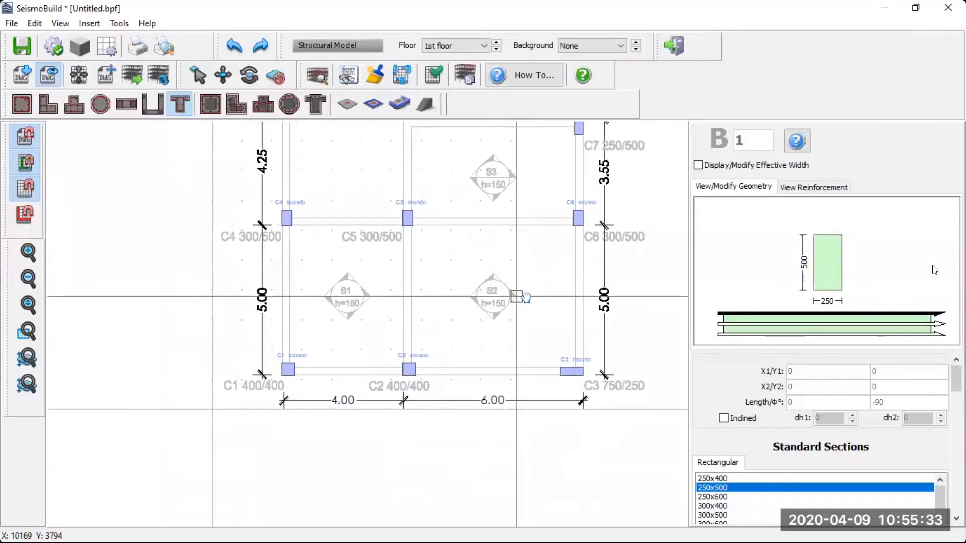
pyautogui.scroll(2, 504, 376)
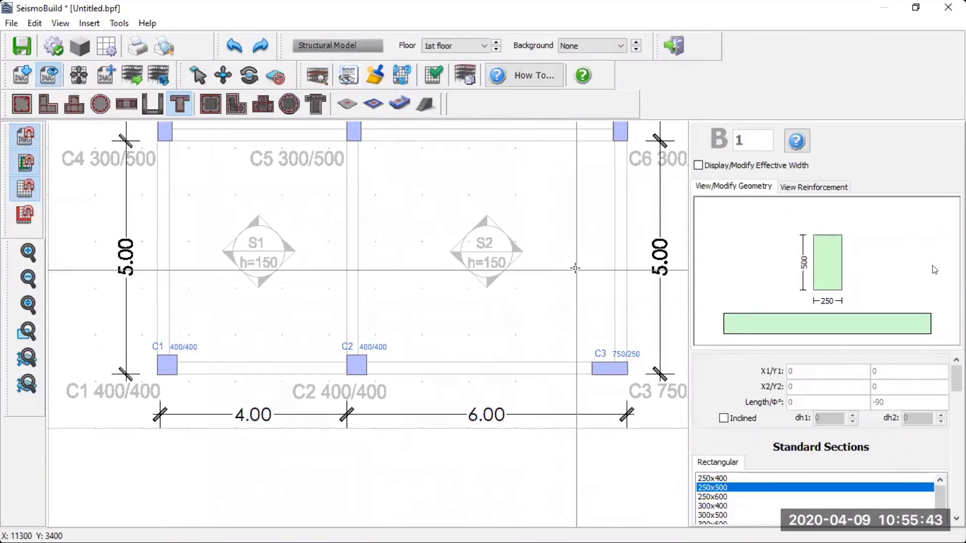
pyautogui.scroll(-1, 572, 268)
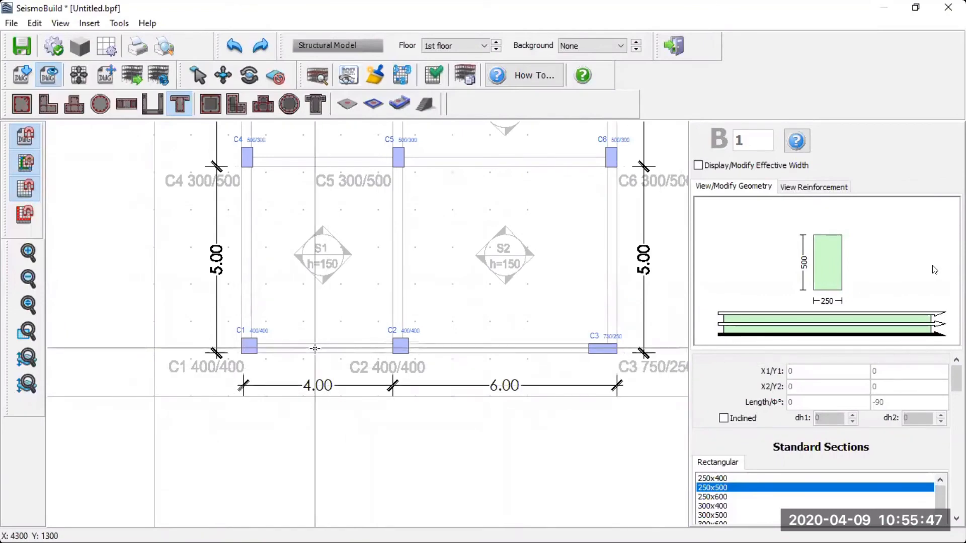
pyautogui.scroll(2, 315, 349)
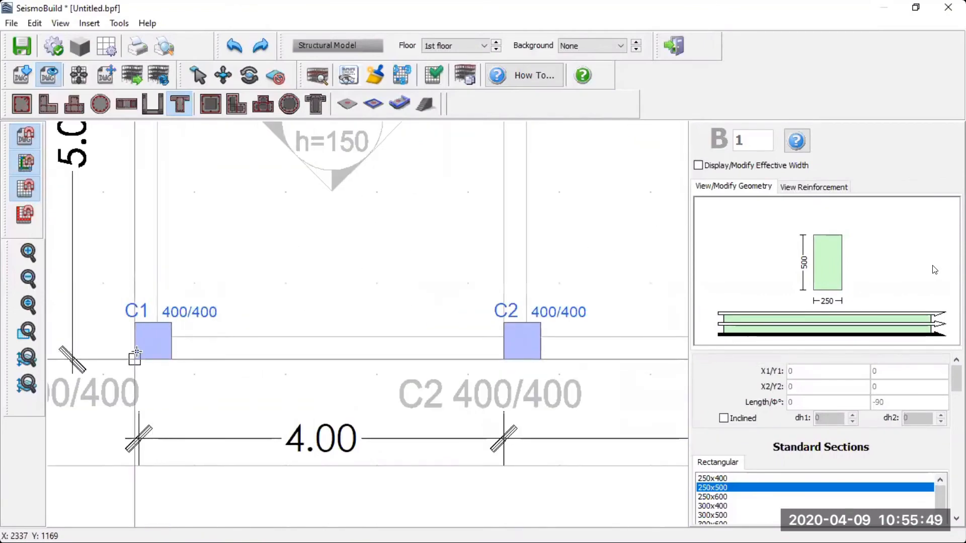
pyautogui.click(152, 354)
pyautogui.scroll(-2, 253, 346)
pyautogui.scroll(-2, 253, 345)
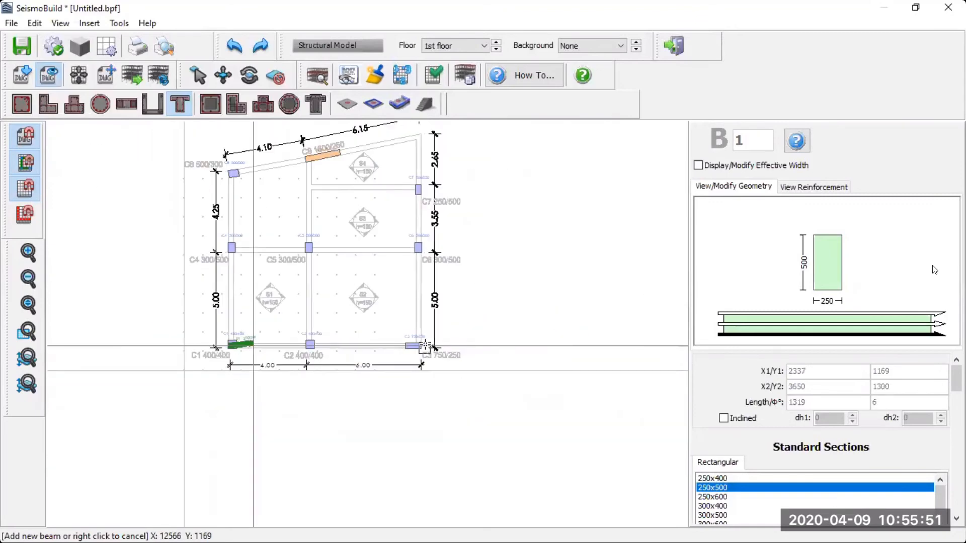
pyautogui.scroll(3, 410, 340)
pyautogui.click(442, 356)
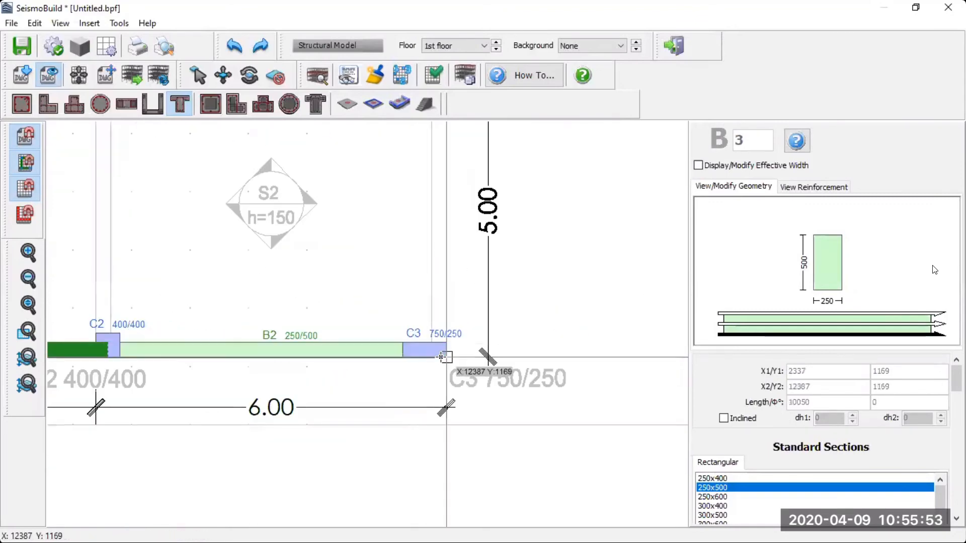
# Step: Draw a 250x500 beam from C3's outer corner through C6 and C7 to the plan's upper right corner, about 11075 mm long
pyautogui.scroll(-2, 401, 349)
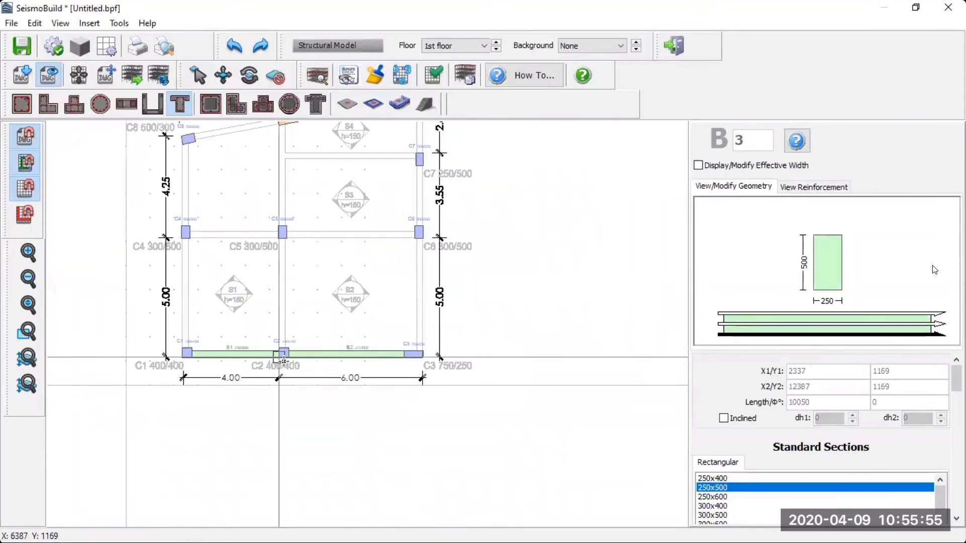
pyautogui.scroll(2, 274, 361)
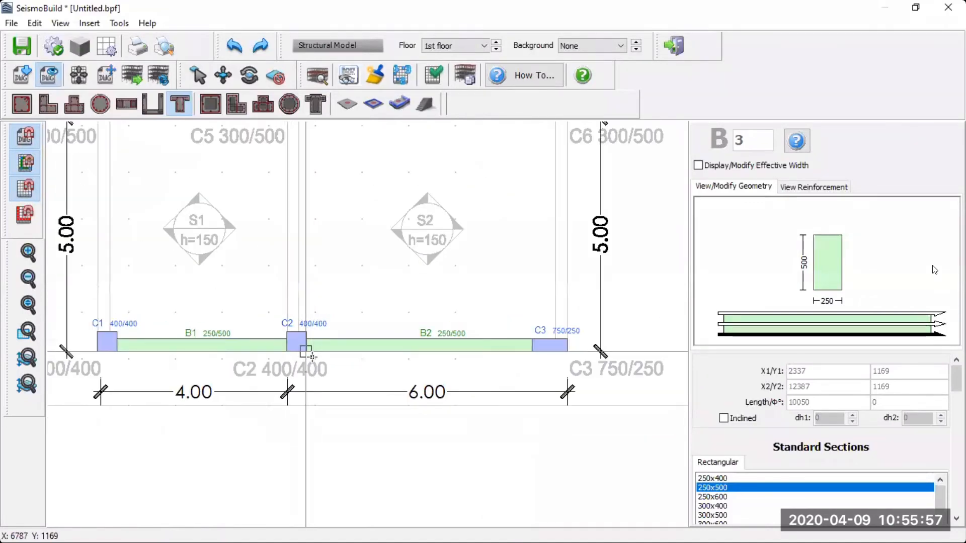
pyautogui.scroll(-2, 315, 357)
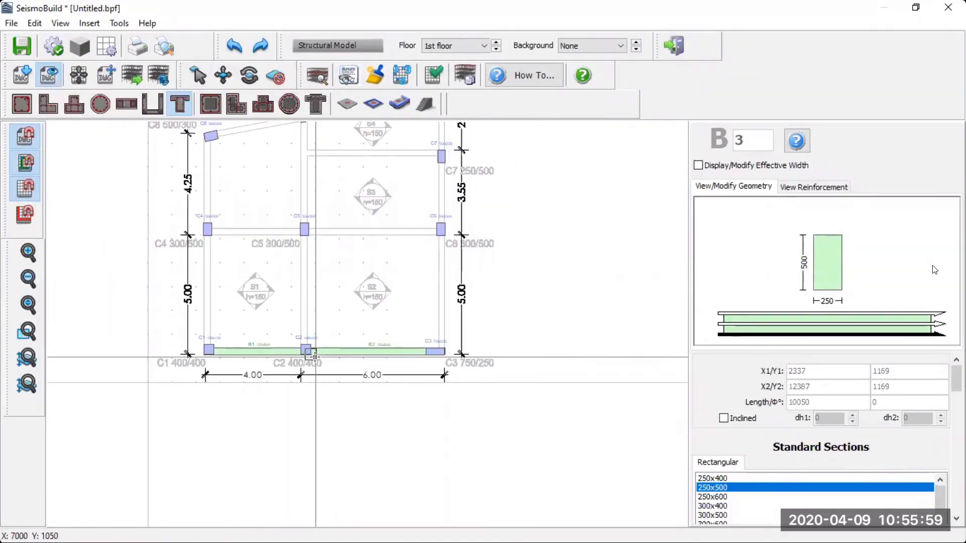
pyautogui.scroll(1, 340, 345)
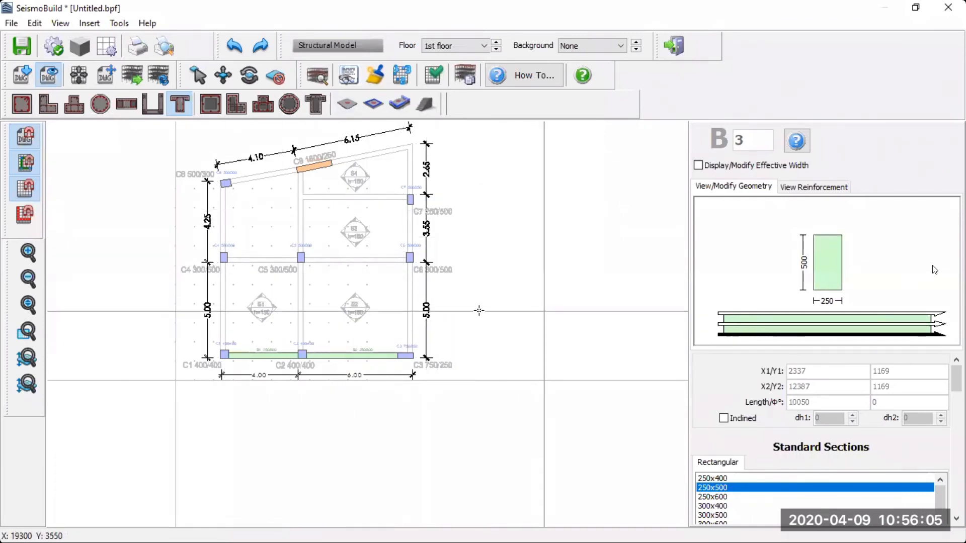
pyautogui.scroll(5, 425, 352)
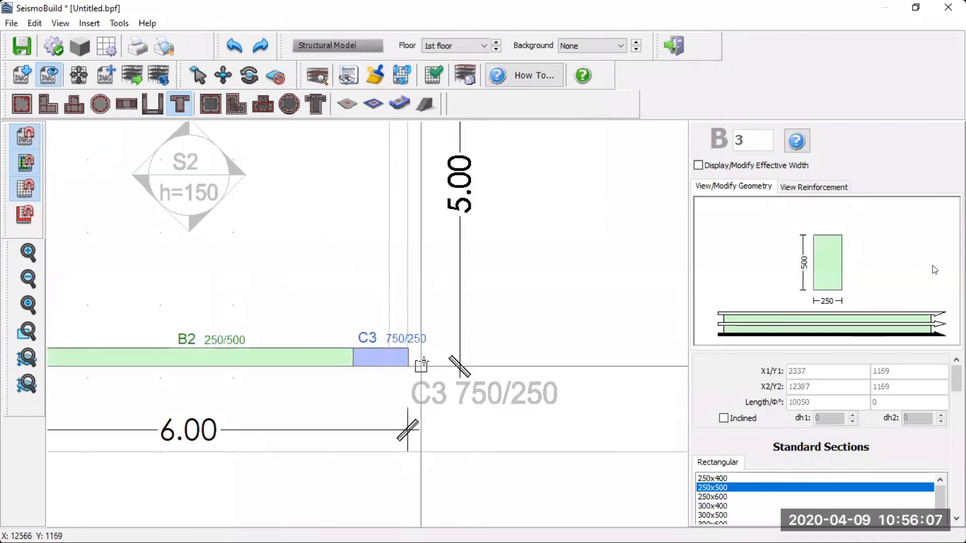
pyautogui.click(409, 361)
pyautogui.scroll(-5, 409, 360)
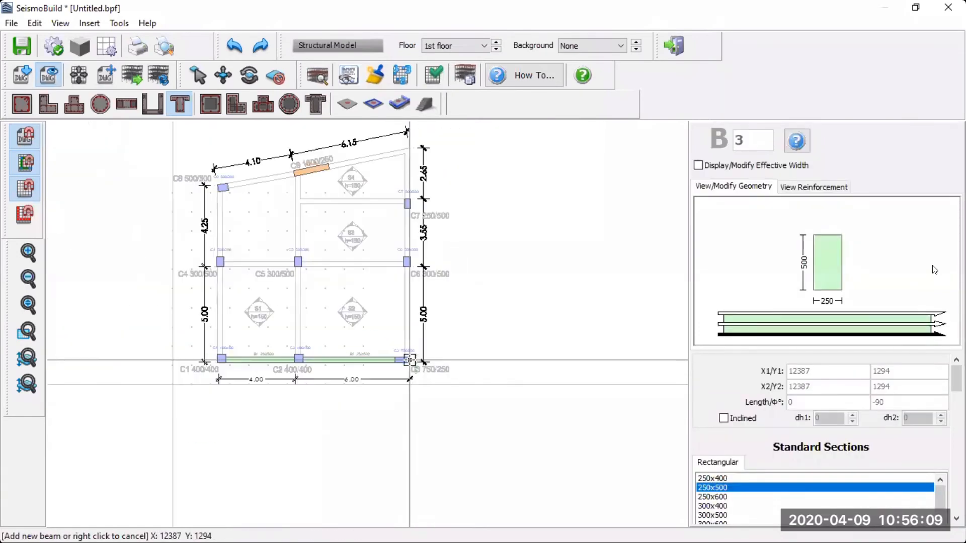
pyautogui.scroll(5, 410, 198)
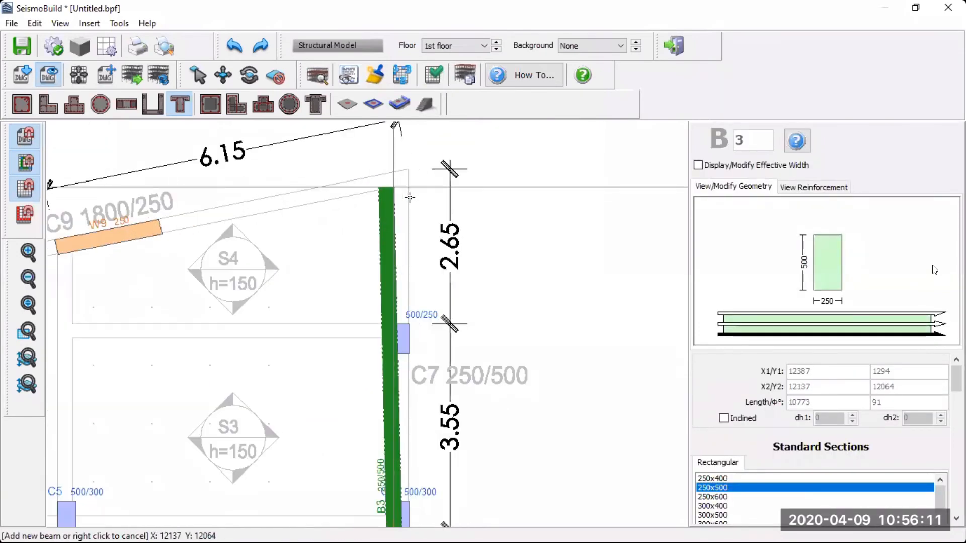
pyautogui.click(416, 190)
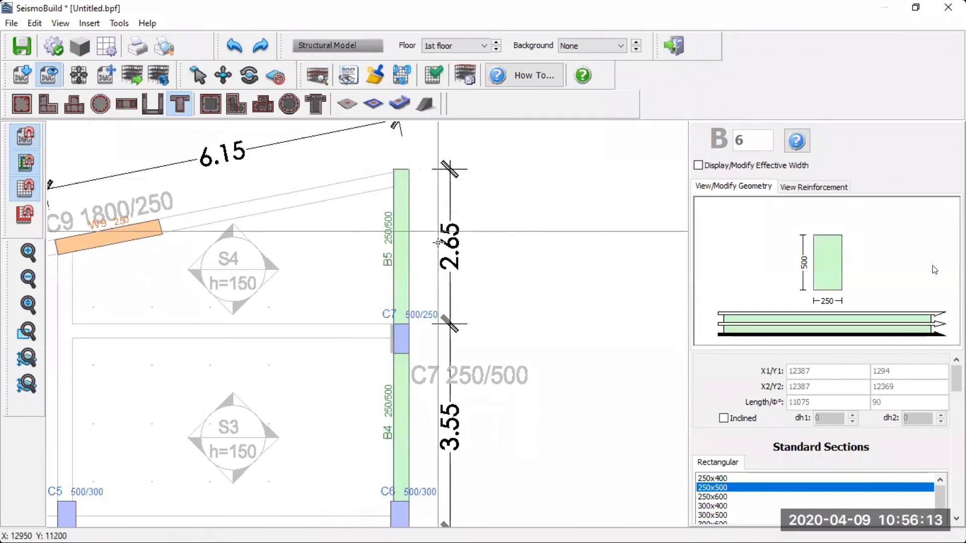
# Step: Switch the beam's insertion line to its opposite edge and draw the beam from C1 through C4 to C8's outer corner, about 9250 mm long
pyautogui.scroll(-5, 438, 243)
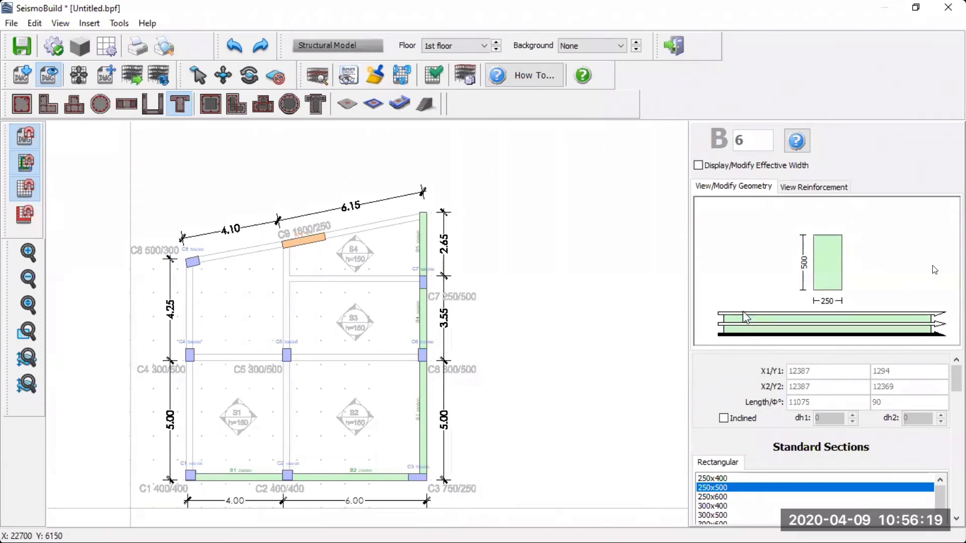
pyautogui.press('space')
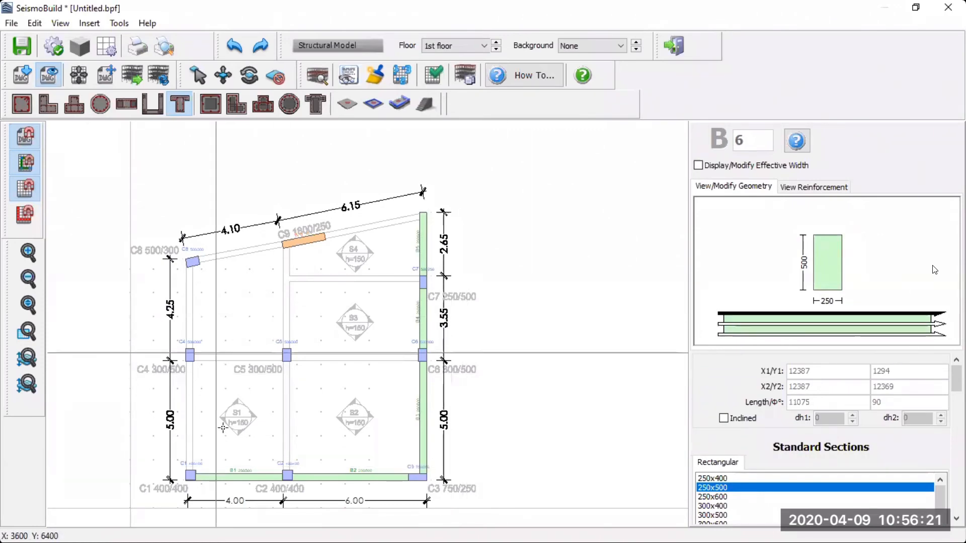
pyautogui.scroll(5, 181, 452)
pyautogui.scroll(-1, 219, 443)
pyautogui.scroll(-3, 225, 481)
pyautogui.scroll(4, 224, 442)
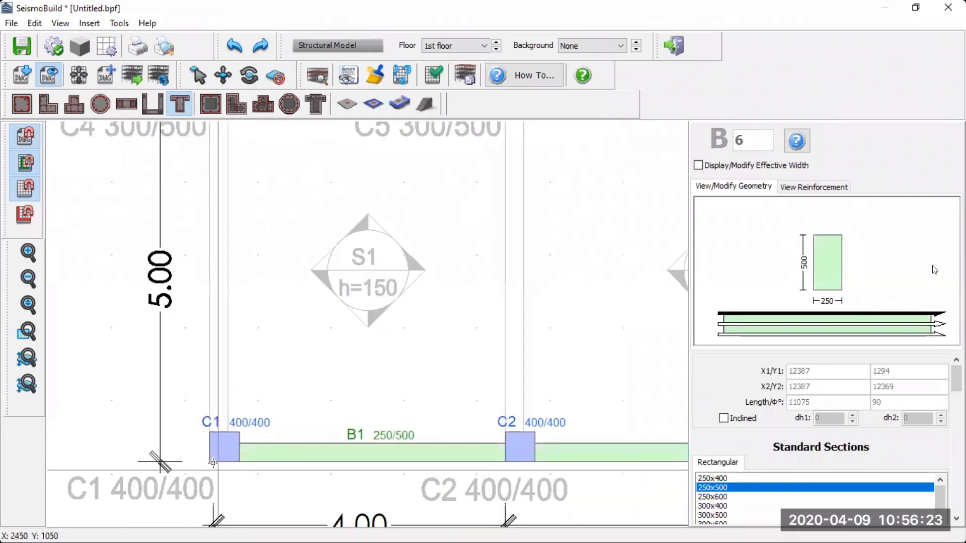
pyautogui.click(224, 441)
pyautogui.scroll(-4, 225, 441)
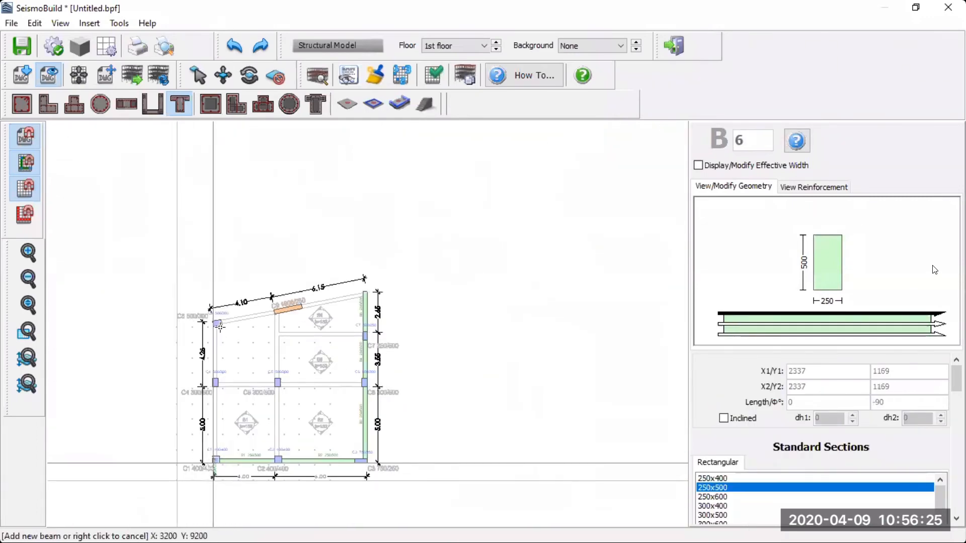
pyautogui.scroll(5, 164, 286)
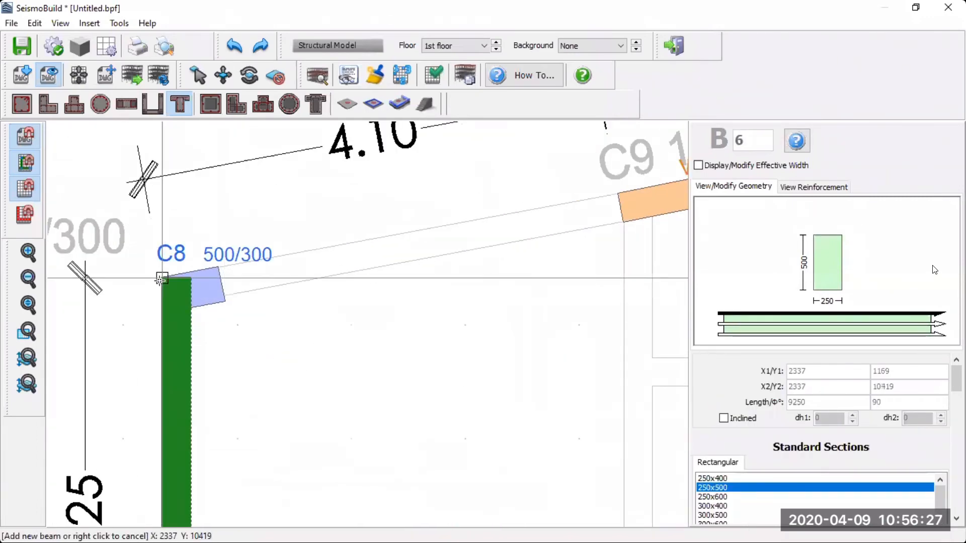
pyautogui.click(164, 277)
# Step: Draw a 250x500 beam from C2's lower left corner through C5 to wall W9, about 9998 mm long
pyautogui.scroll(-5, 166, 282)
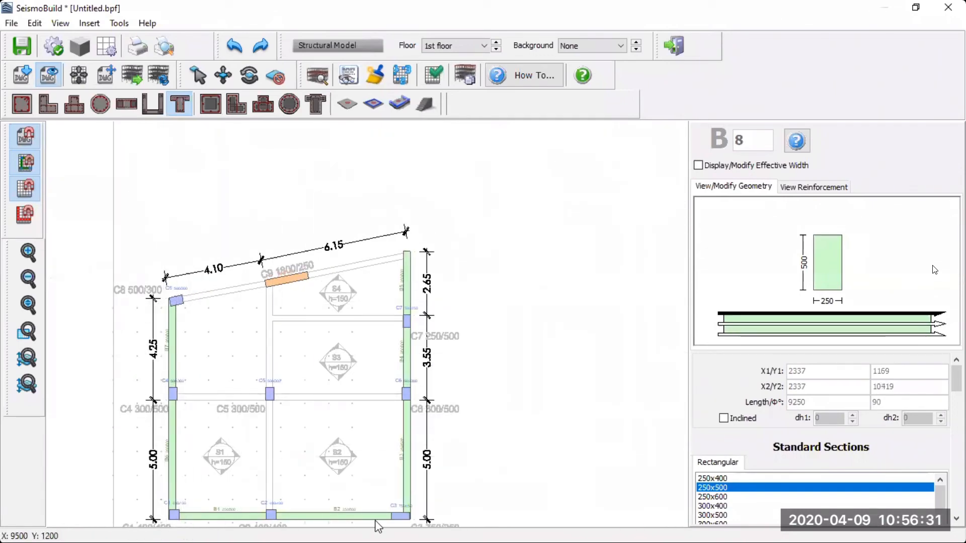
pyautogui.scroll(4, 274, 520)
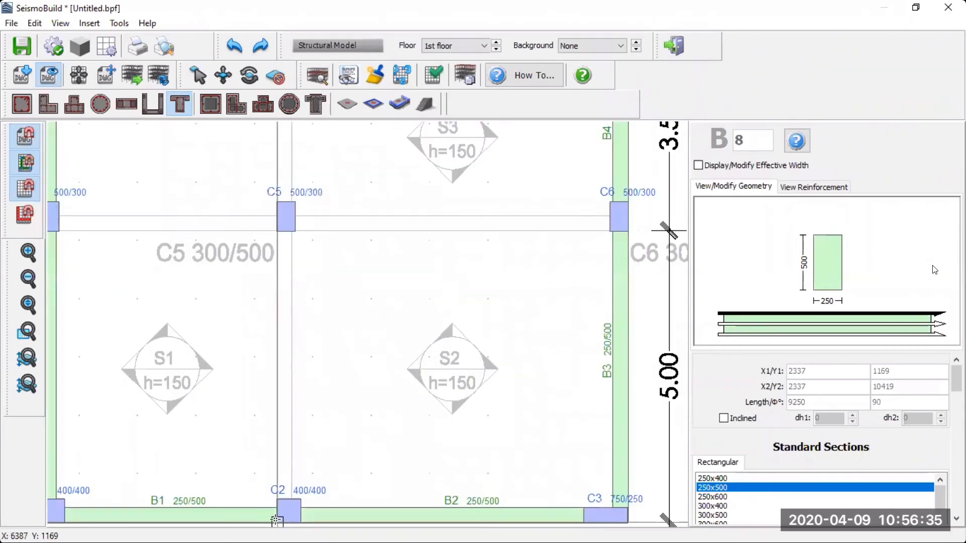
pyautogui.click(276, 521)
pyautogui.scroll(-4, 276, 518)
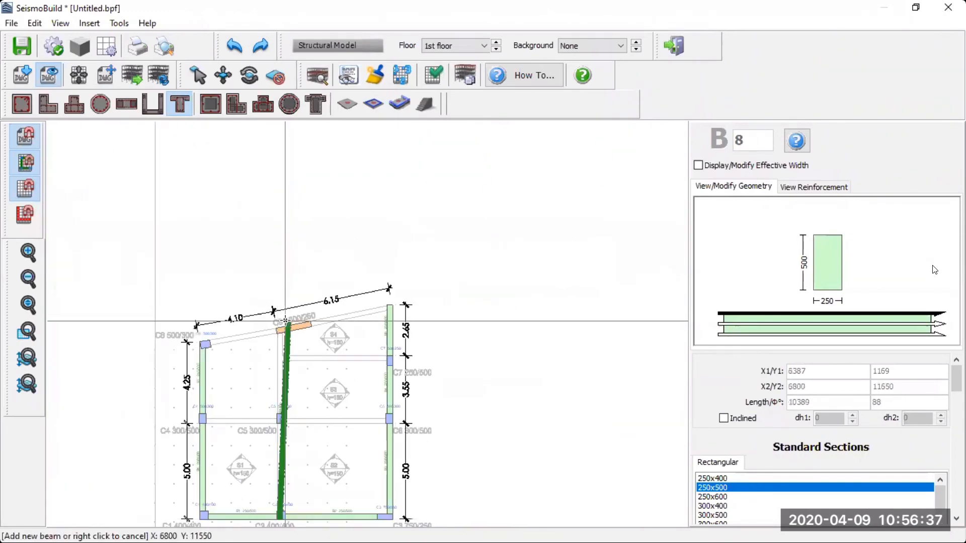
pyautogui.scroll(4, 285, 319)
pyautogui.scroll(1, 285, 319)
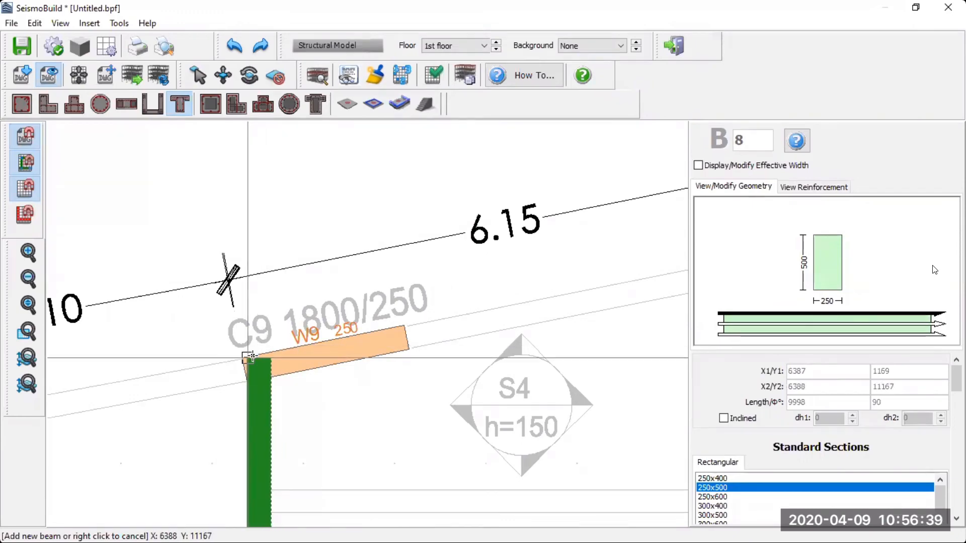
pyautogui.click(252, 357)
# Step: Draw a 250x500 beam aligned by its lower edge from C4 through C5 to C6's outer corner, about 10050 mm long
pyautogui.scroll(-5, 291, 453)
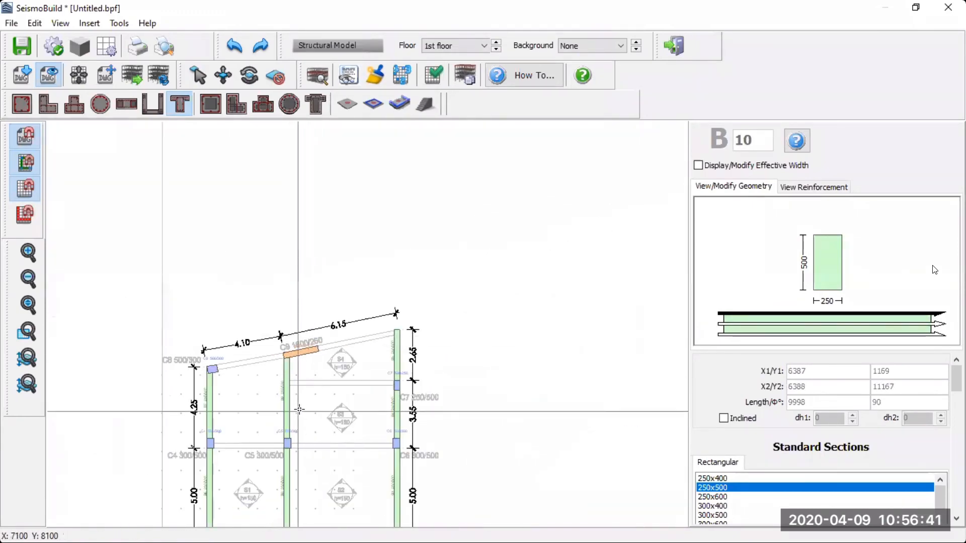
pyautogui.scroll(2, 311, 474)
pyautogui.scroll(3, 358, 289)
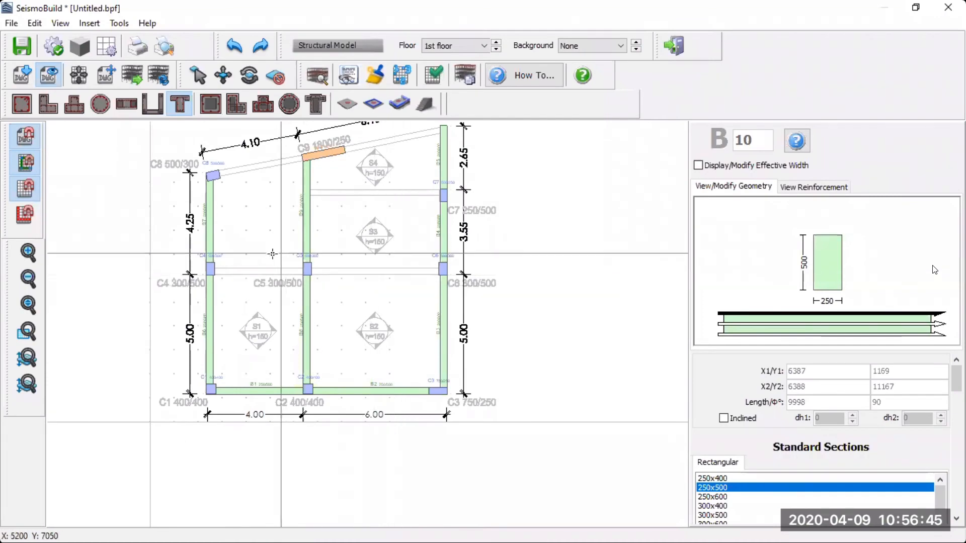
pyautogui.scroll(2, 272, 255)
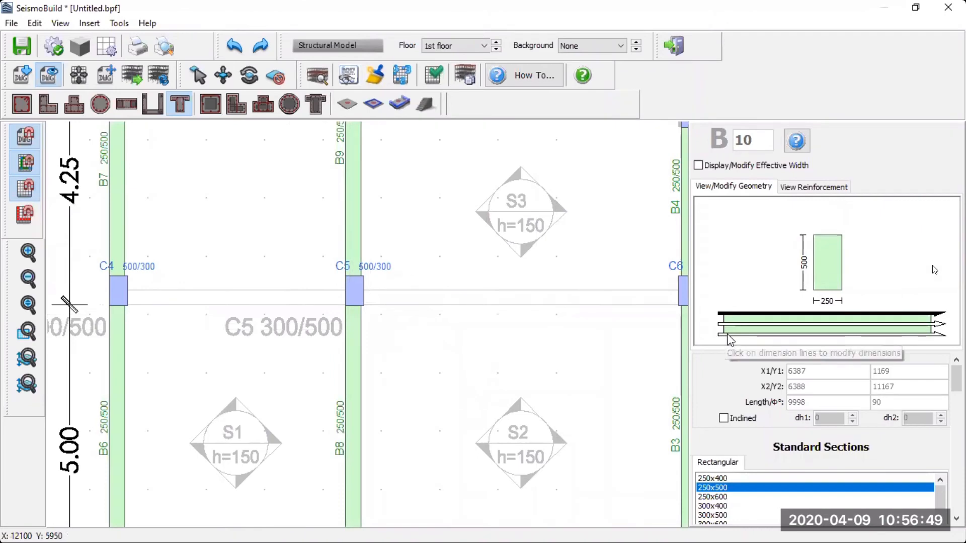
pyautogui.scroll(-3, 227, 302)
pyautogui.scroll(3, 157, 300)
pyautogui.scroll(1, 217, 313)
pyautogui.click(154, 298)
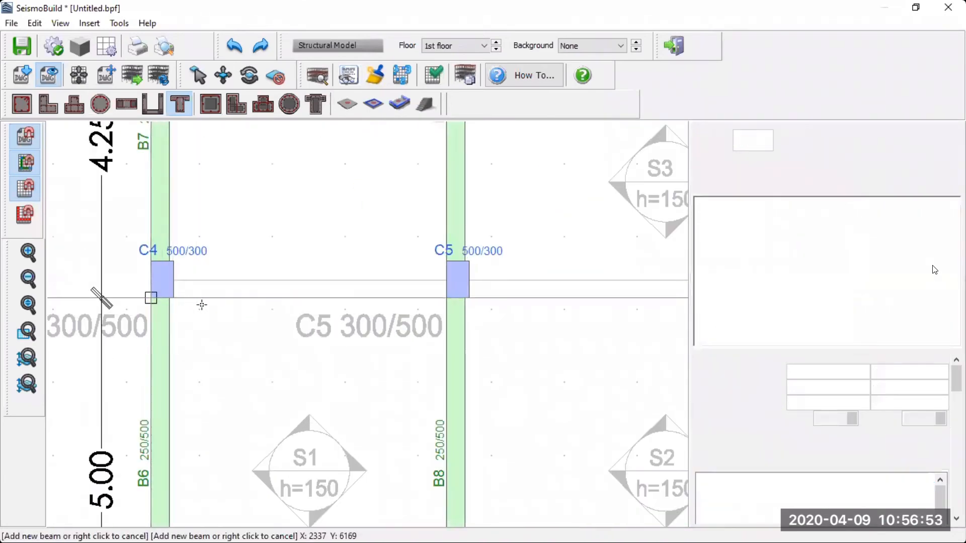
pyautogui.scroll(-2, 189, 300)
pyautogui.scroll(-2, 401, 302)
pyautogui.scroll(4, 412, 302)
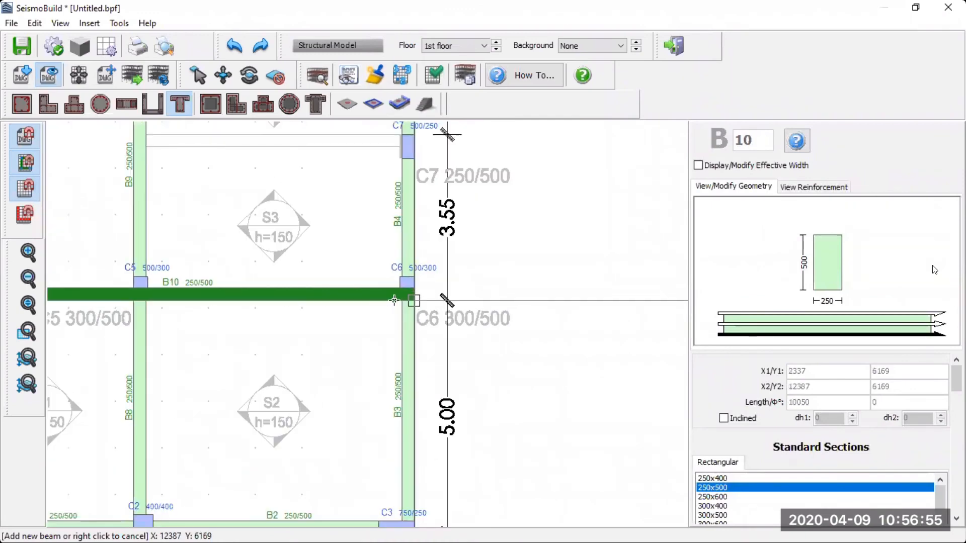
pyautogui.click(413, 302)
# Step: Draw a 250x500 beam between slabs S3 and S4 from the middle vertical beam to C7's outer face, about 5750 mm long
pyautogui.scroll(-3, 425, 302)
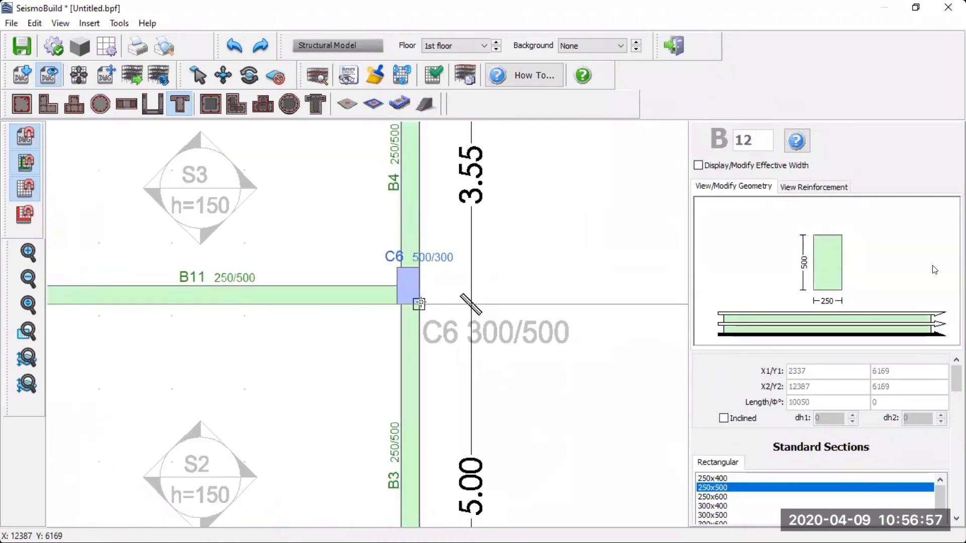
pyautogui.scroll(-4, 405, 191)
pyautogui.scroll(3, 358, 177)
pyautogui.scroll(2, 358, 177)
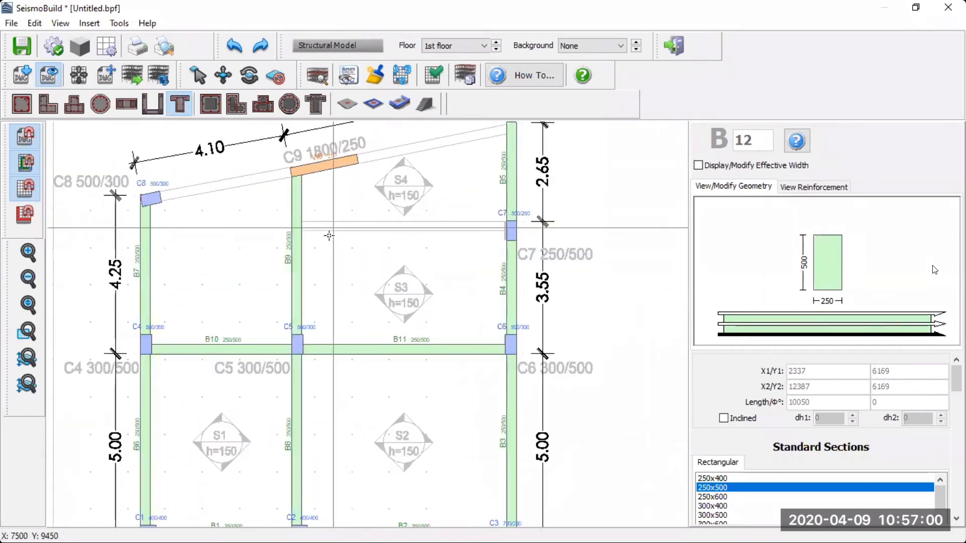
pyautogui.click(302, 230)
pyautogui.scroll(3, 511, 229)
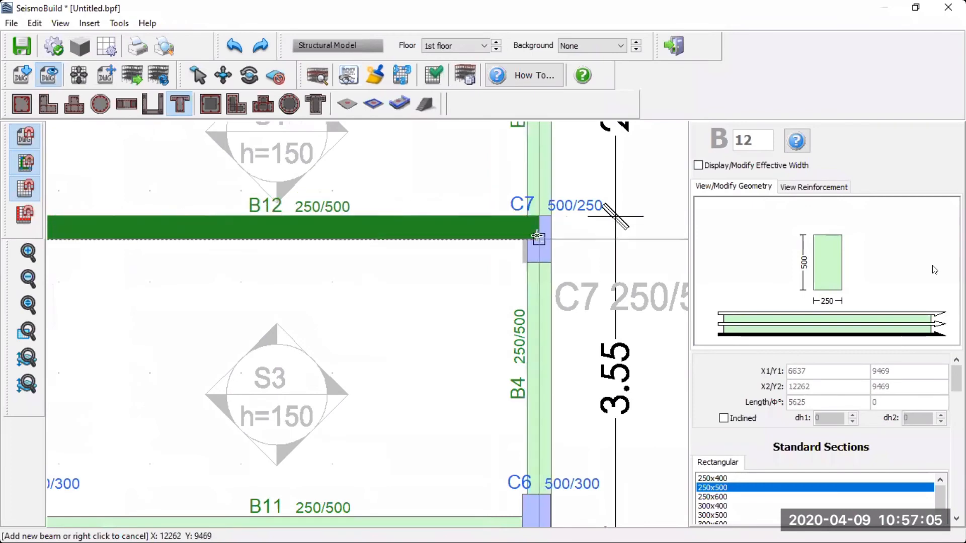
pyautogui.click(550, 239)
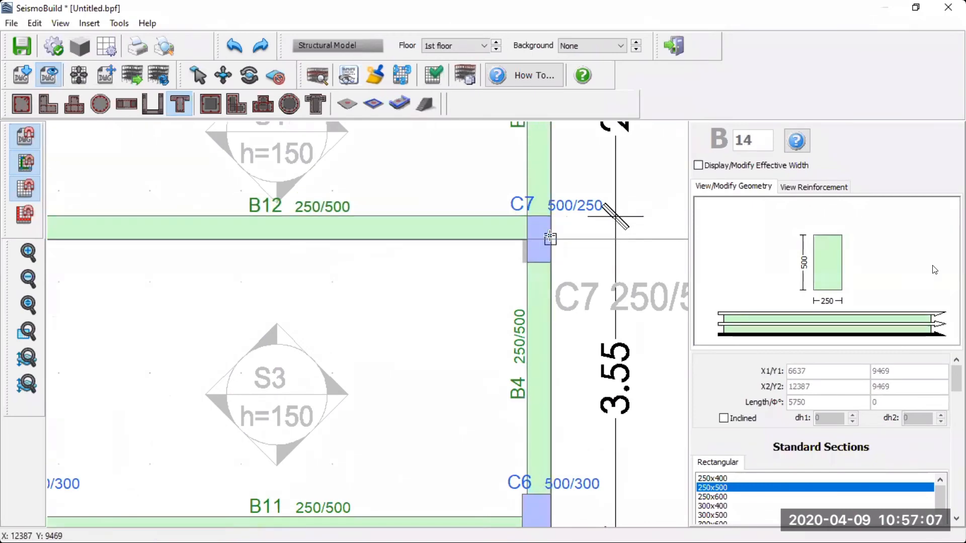
pyautogui.scroll(-3, 553, 231)
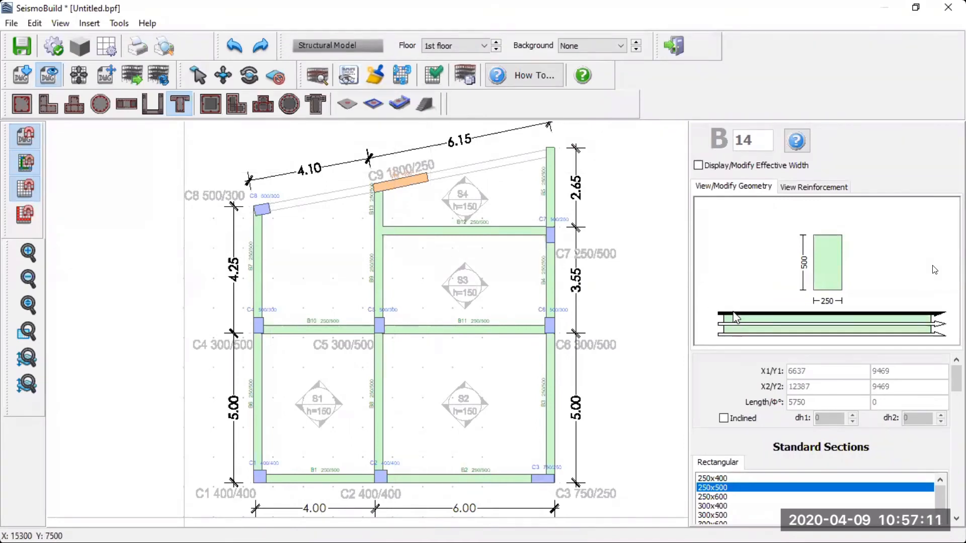
# Step: Draw a 250x500 beam from C8's outer corner through wall W9 to the outer upper end of B5, about 10237 mm long
pyautogui.scroll(2, 285, 204)
pyautogui.scroll(-2, 284, 203)
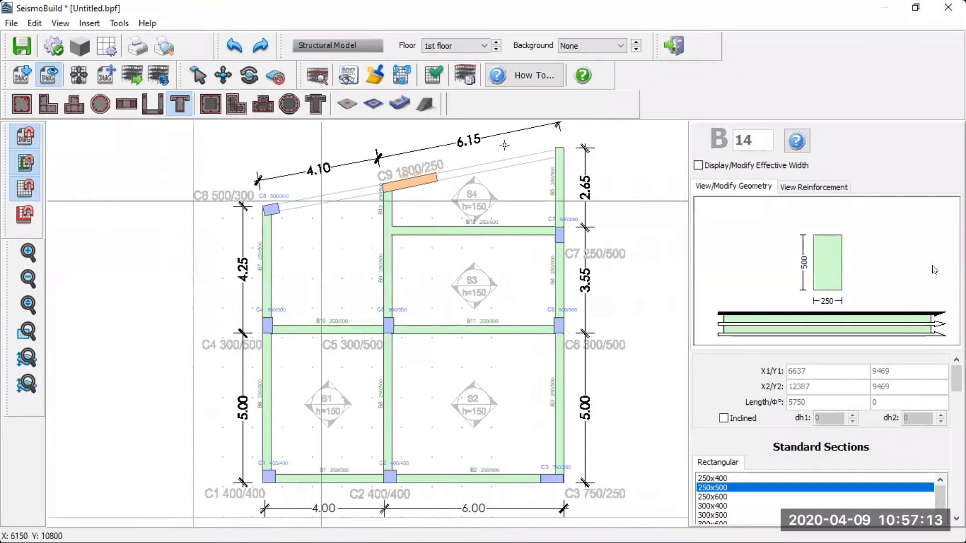
pyautogui.scroll(2, 510, 141)
pyautogui.scroll(-3, 510, 140)
pyautogui.scroll(3, 92, 274)
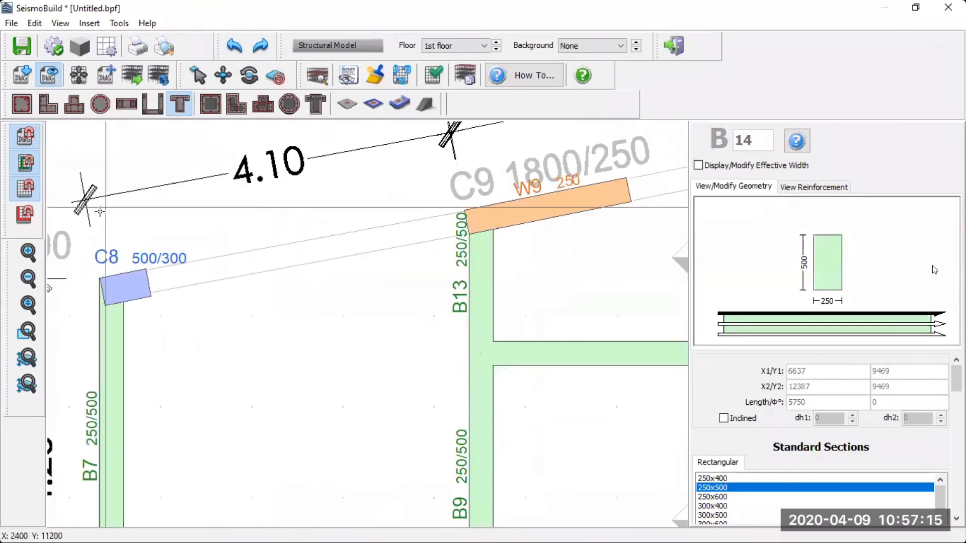
pyautogui.click(92, 274)
pyautogui.scroll(-3, 96, 276)
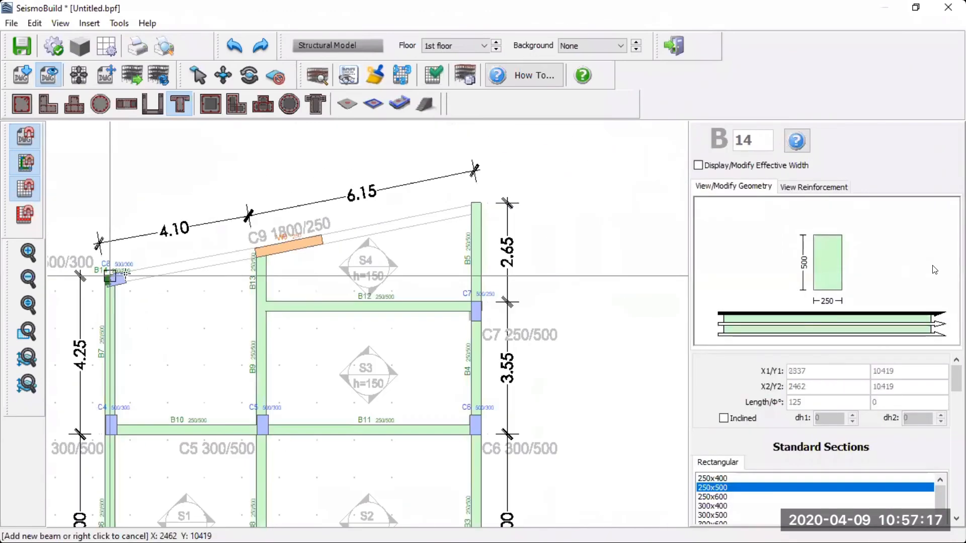
pyautogui.scroll(3, 479, 204)
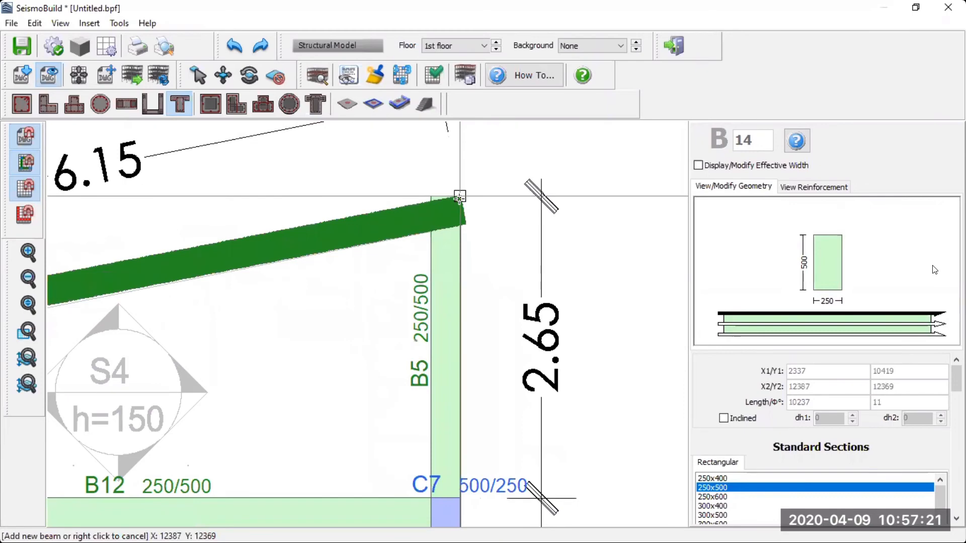
pyautogui.click(460, 197)
pyautogui.scroll(-5, 504, 221)
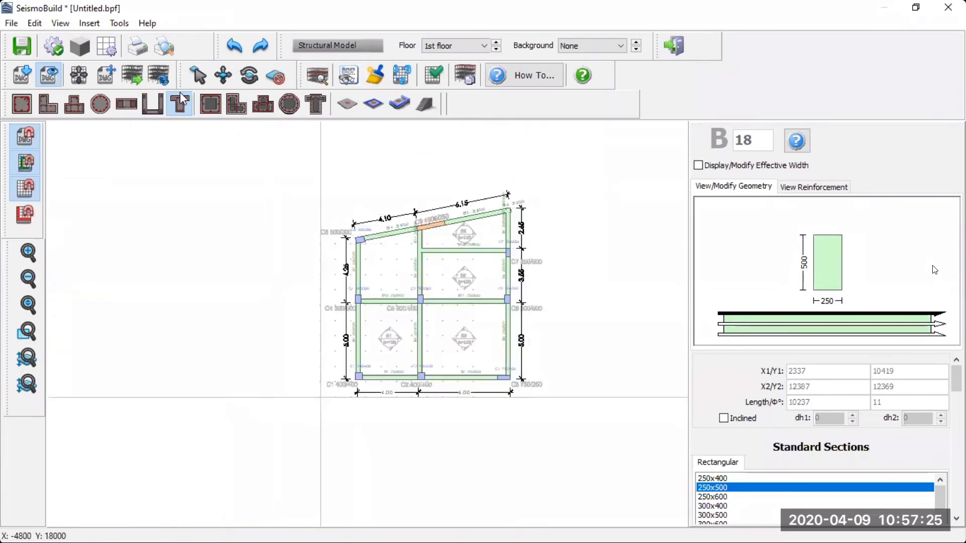
# Step: Delete the short leftover beam pieces B16 and B17 at the outer corner where B15 meets B5
pyautogui.click(196, 78)
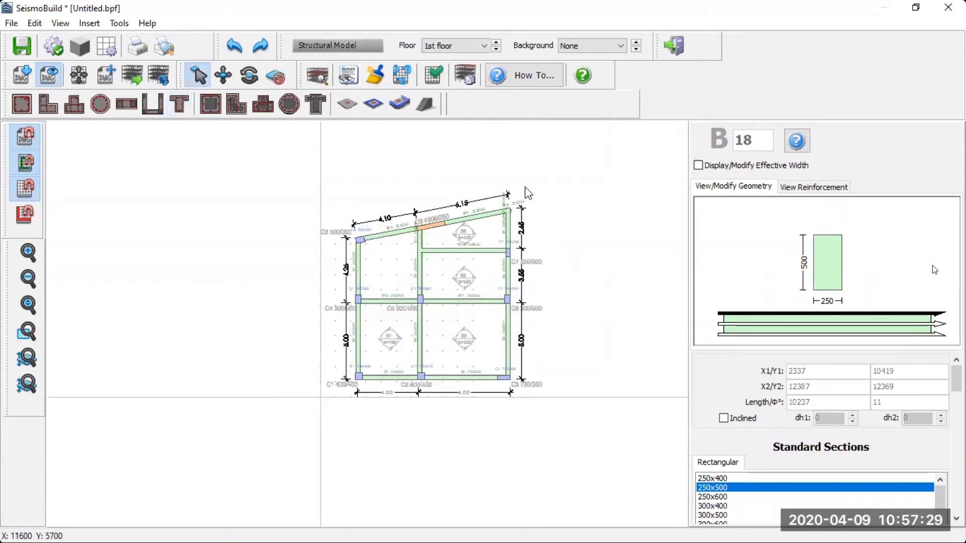
pyautogui.scroll(1, 525, 191)
pyautogui.scroll(4, 541, 253)
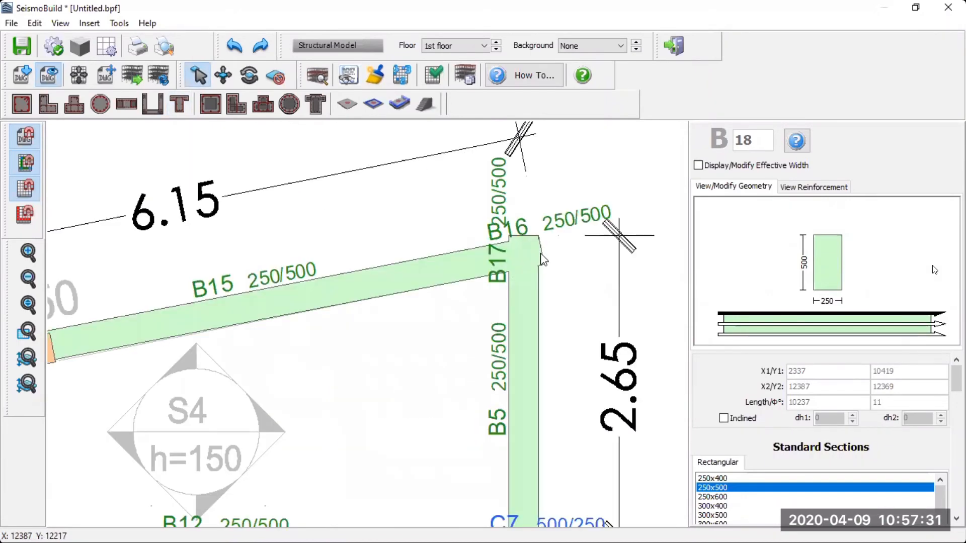
pyautogui.click(540, 253)
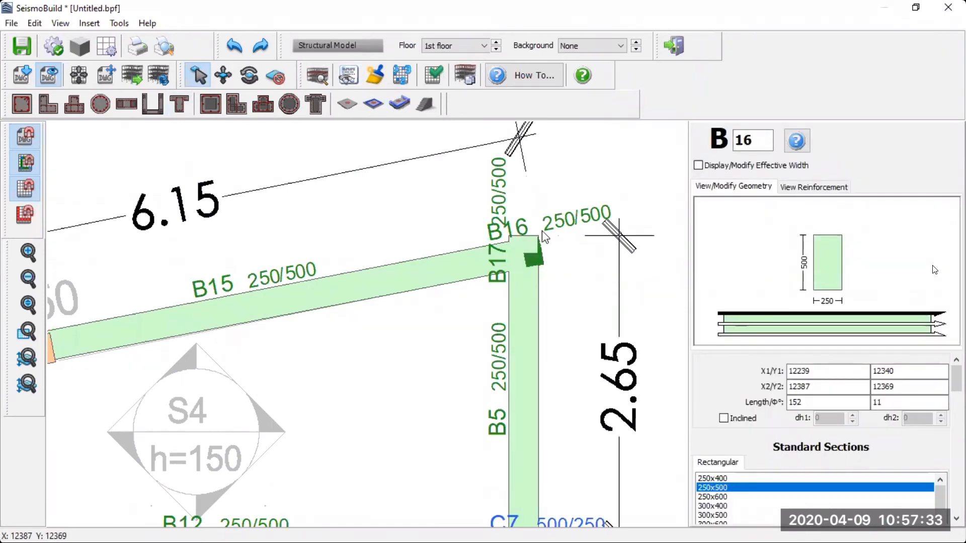
pyautogui.press('Delete')
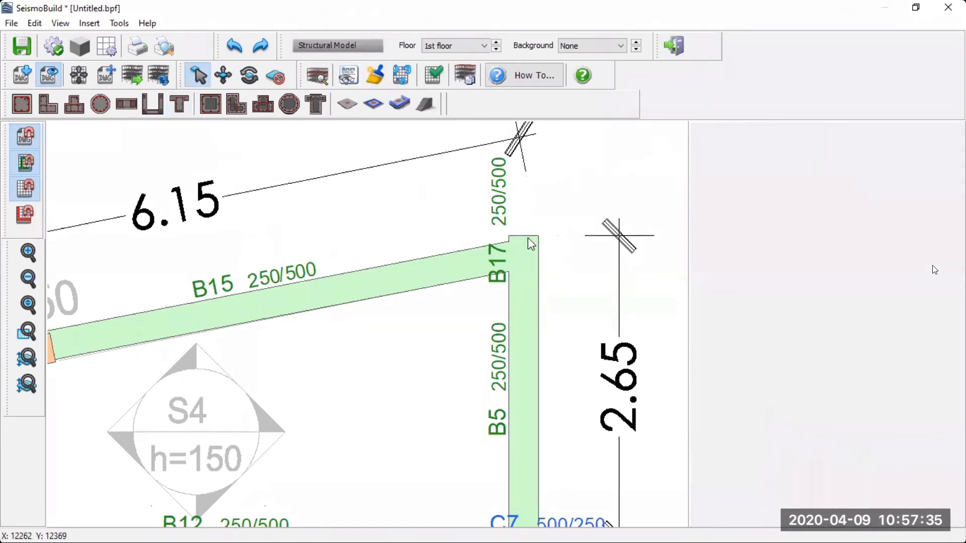
pyautogui.click(531, 244)
pyautogui.scroll(-3, 523, 244)
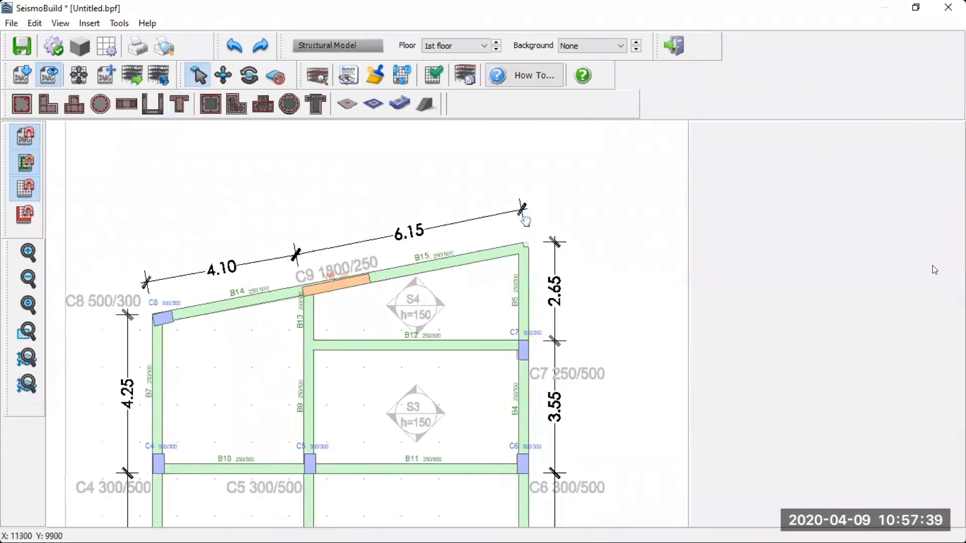
pyautogui.scroll(-3, 522, 208)
pyautogui.moveTo(516, 226); pyautogui.dragTo(505, 243, button='middle')
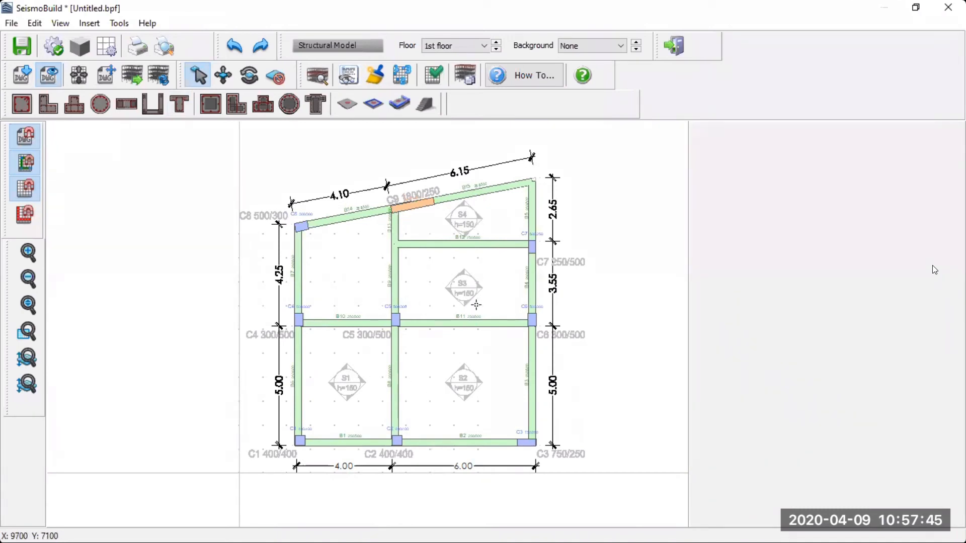
# Step: Start inserting a slab and set its lower midspan reinforcement spacing to 15 cm along both local axes
pyautogui.click(350, 107)
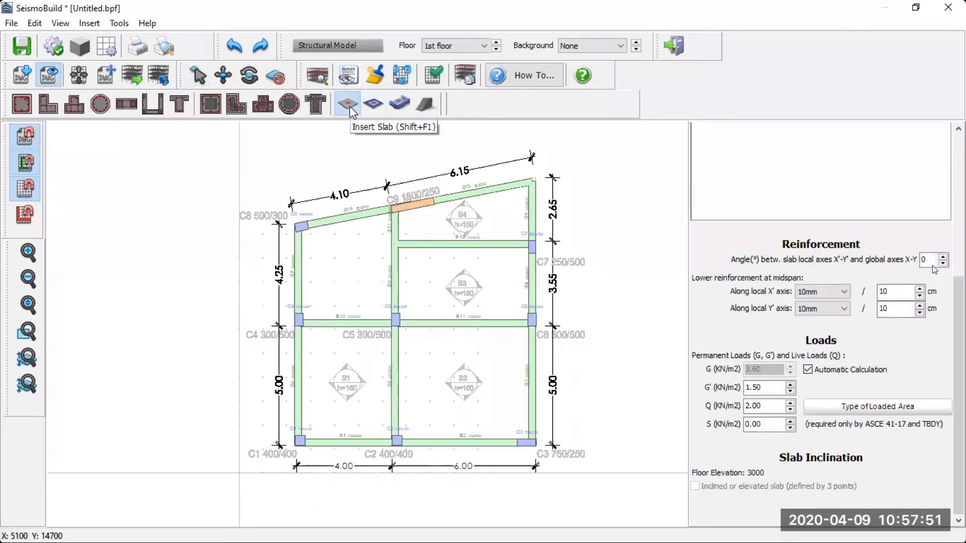
pyautogui.scroll(5, 935, 269)
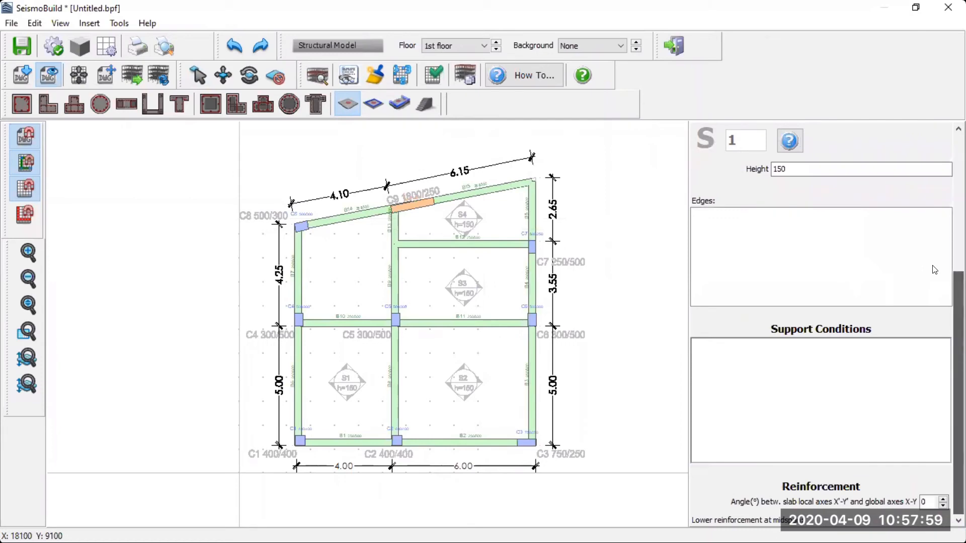
pyautogui.scroll(-5, 934, 270)
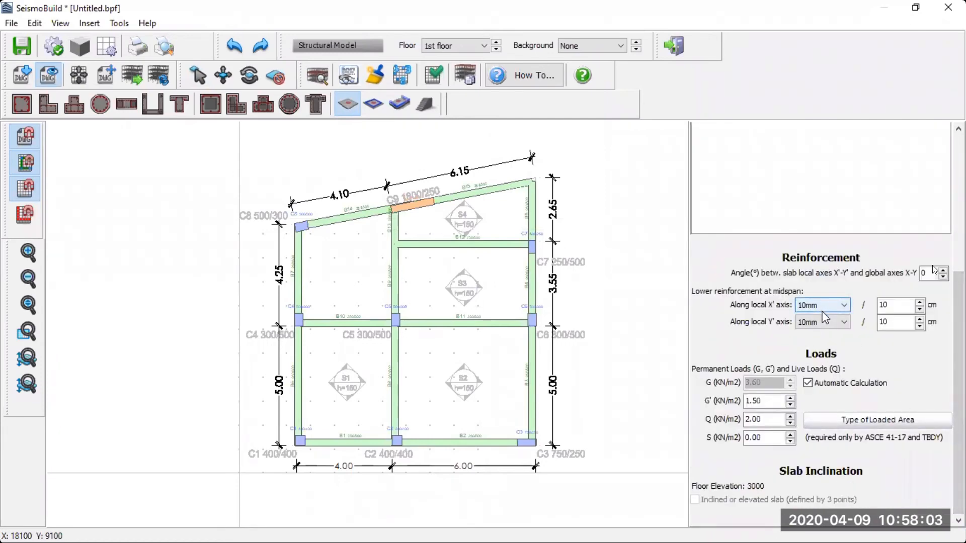
pyautogui.click(920, 303)
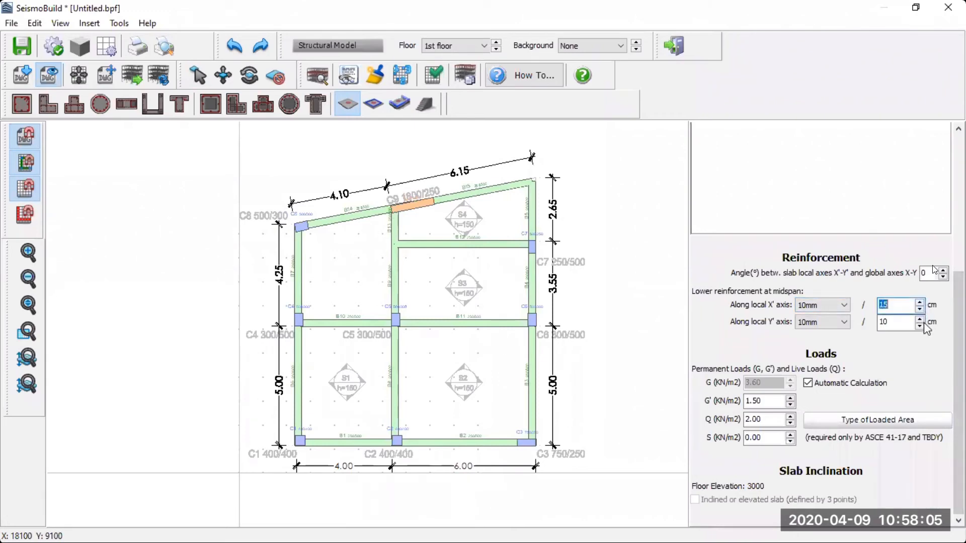
pyautogui.click(920, 319)
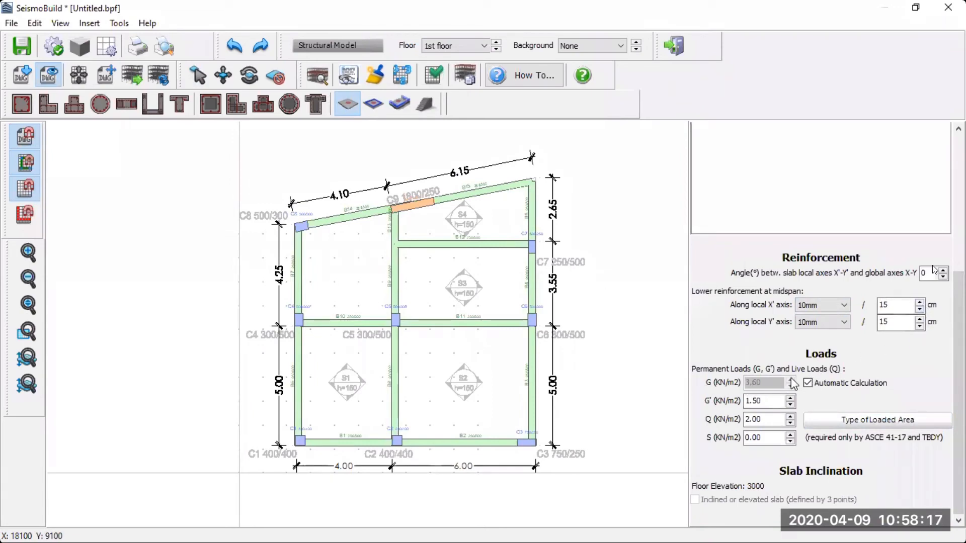
# Step: Switch the automatic calculation of the slab's permanent load G off and back on
pyautogui.click(808, 383)
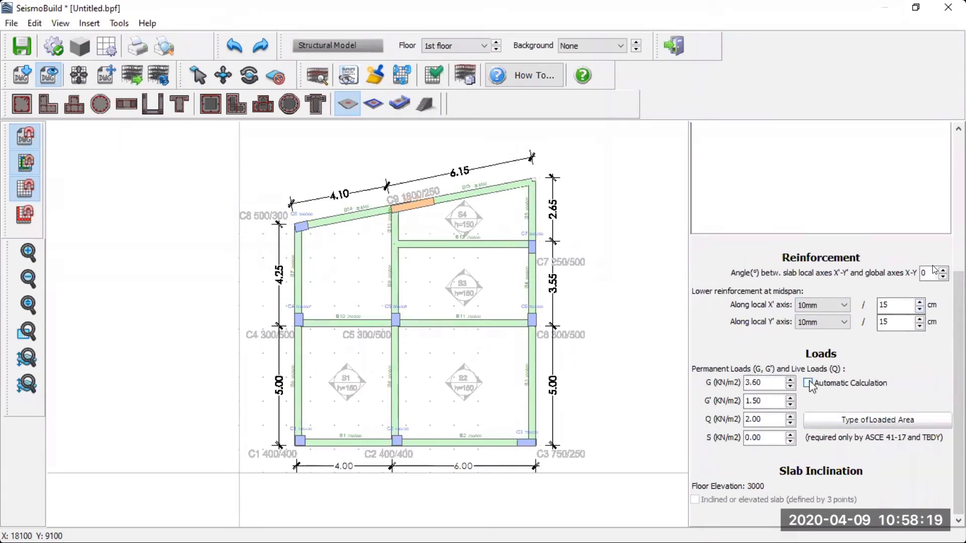
pyautogui.click(808, 384)
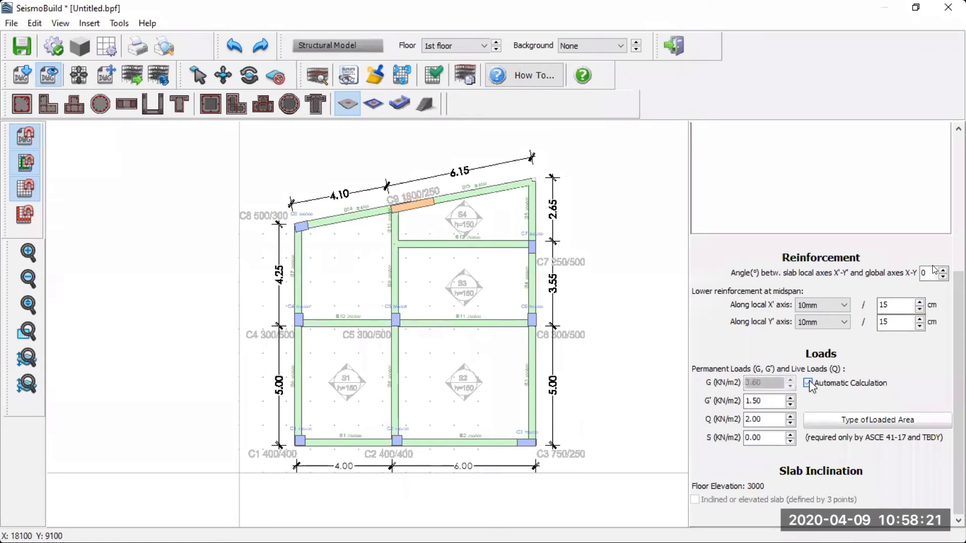
pyautogui.click(808, 384)
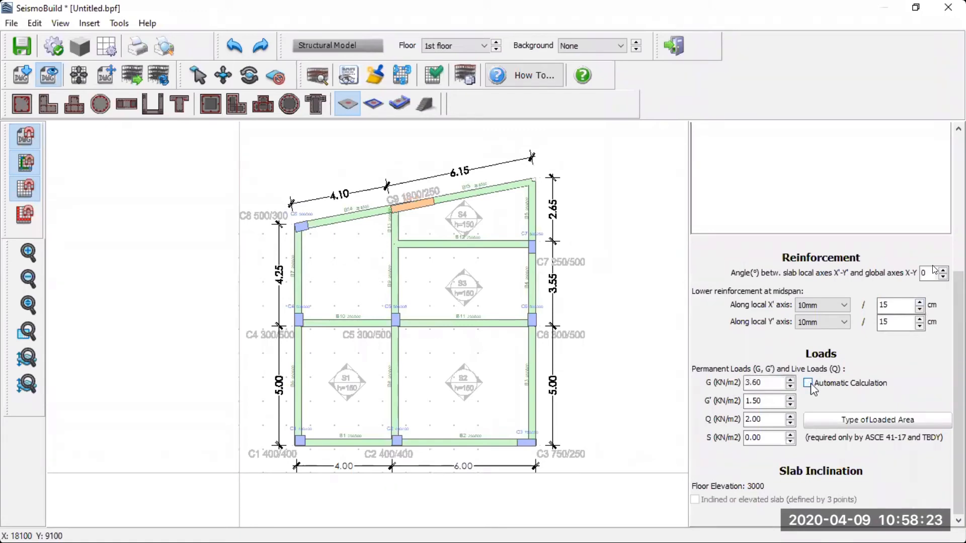
pyautogui.click(808, 384)
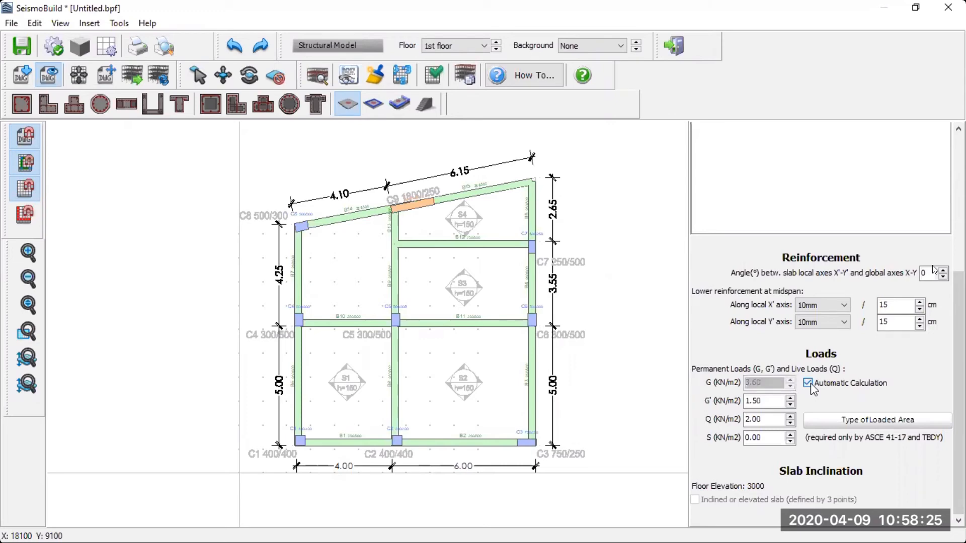
pyautogui.click(808, 384)
pyautogui.click(808, 384)
# Step: Examine the categories of loaded areas and their live load values, and close the list without choosing one
pyautogui.click(862, 423)
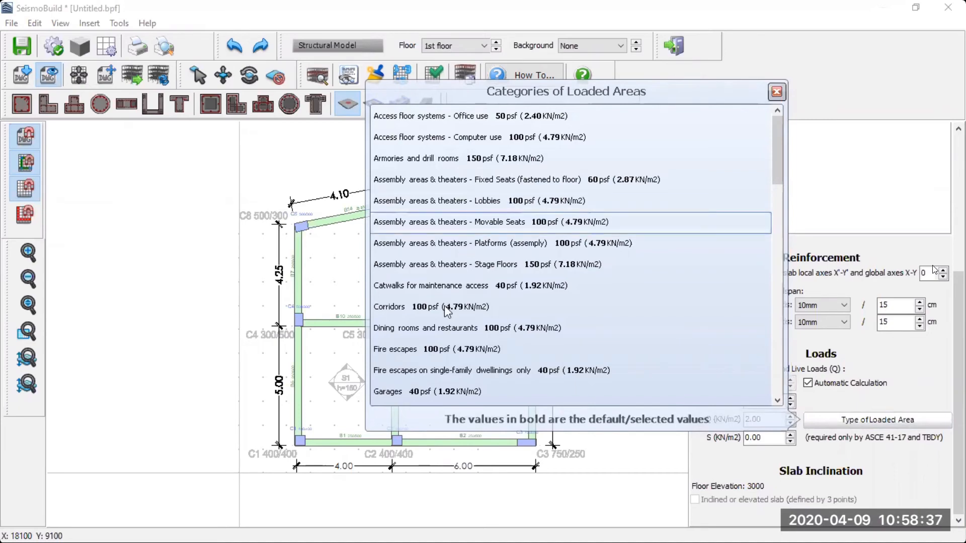
pyautogui.scroll(-2, 438, 348)
pyautogui.scroll(-10, 437, 348)
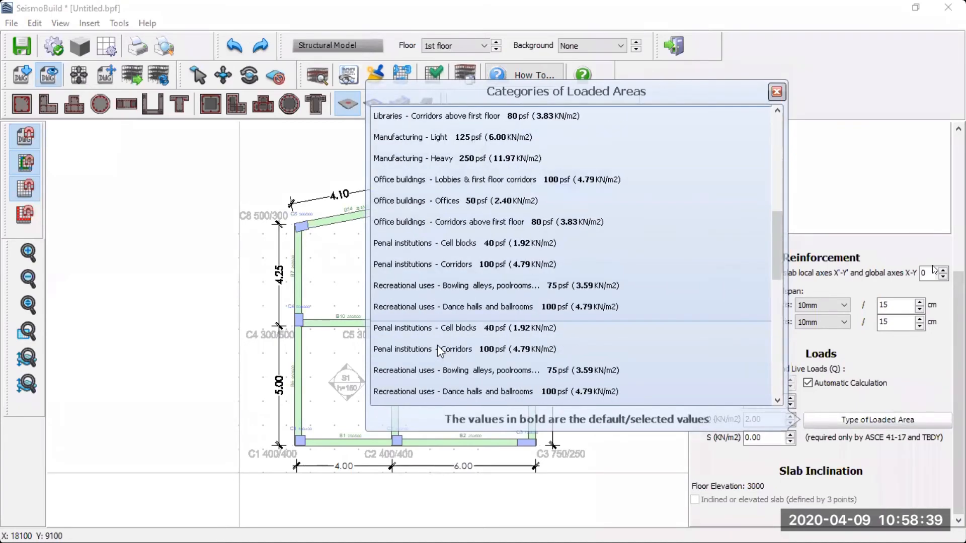
pyautogui.scroll(15, 441, 347)
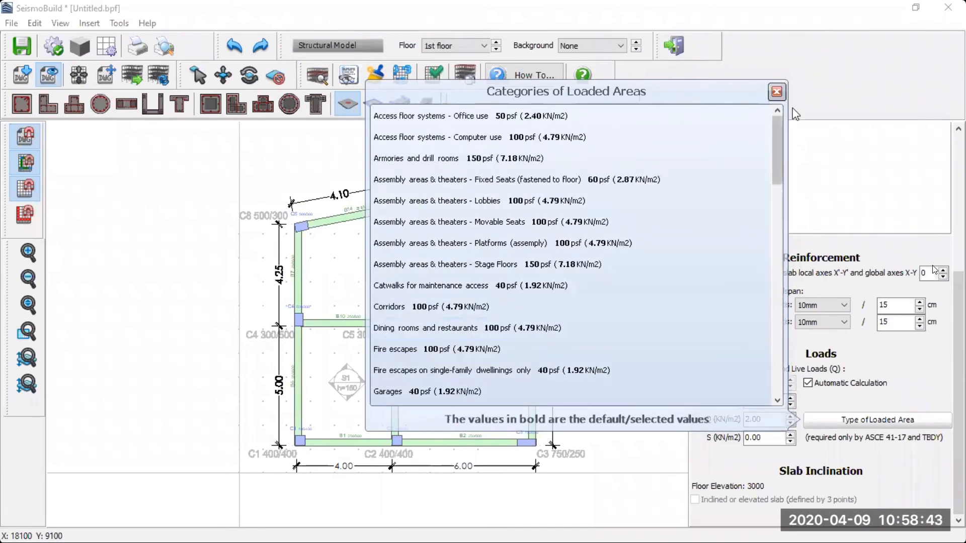
pyautogui.click(776, 92)
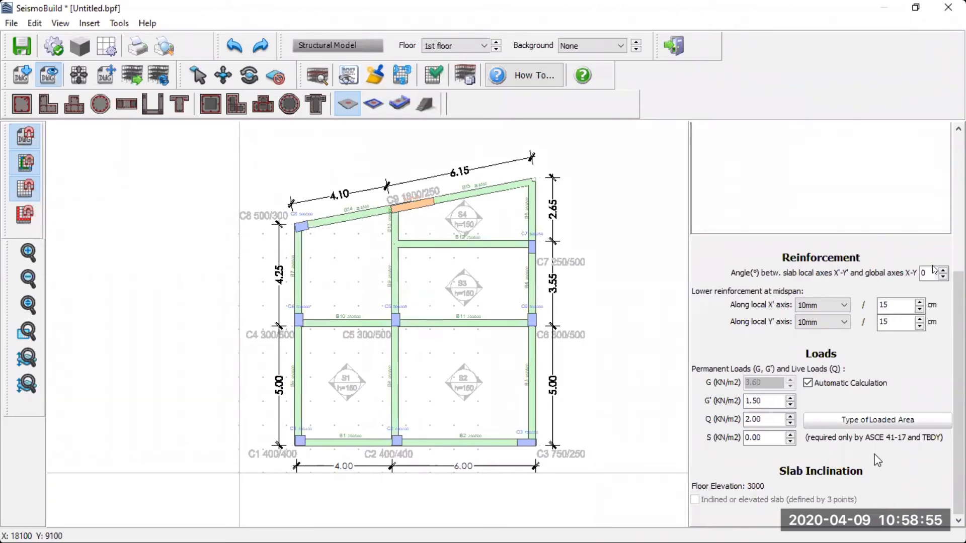
# Step: Insert 150 mm high slabs in the four bays marked S1, S2, S3 and S4 on the plan
pyautogui.scroll(5, 935, 270)
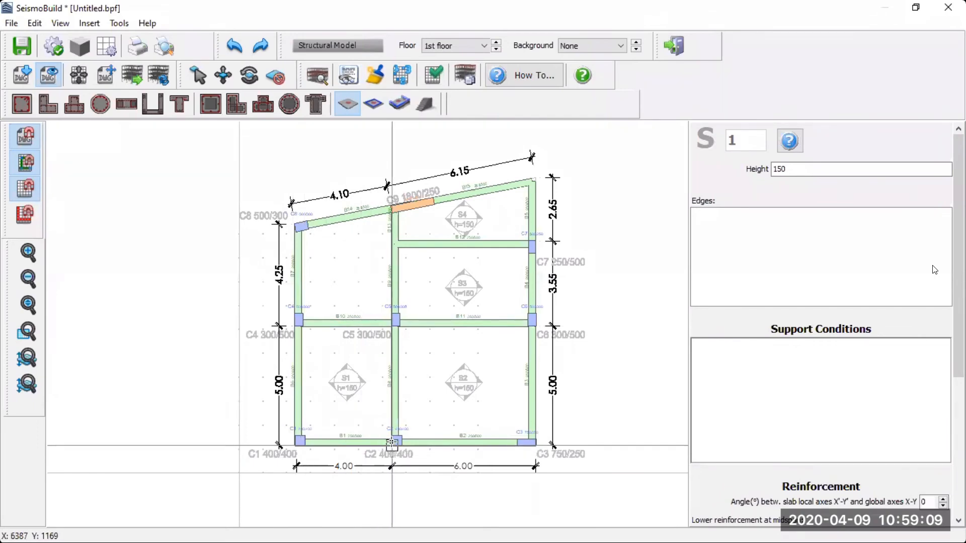
pyautogui.click(358, 384)
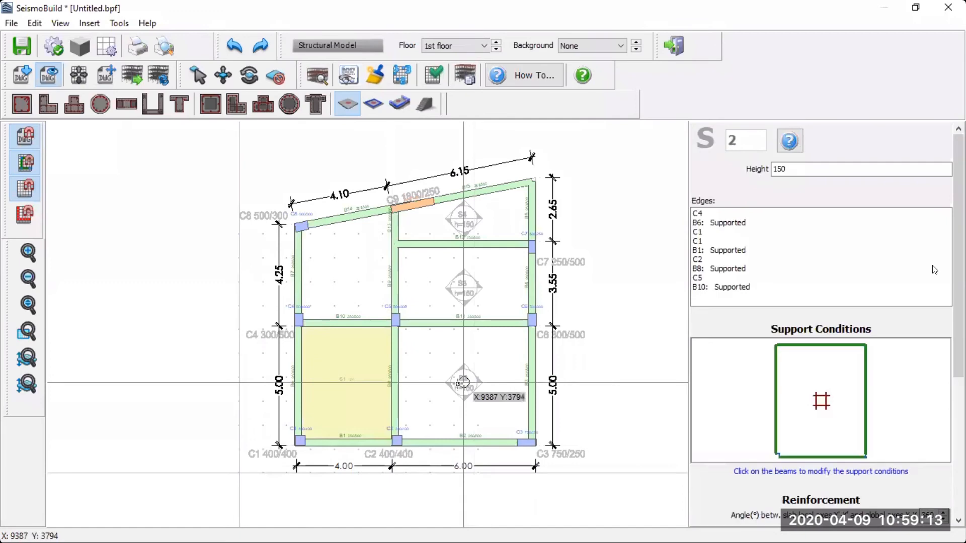
pyautogui.click(462, 381)
pyautogui.click(473, 276)
pyautogui.click(460, 217)
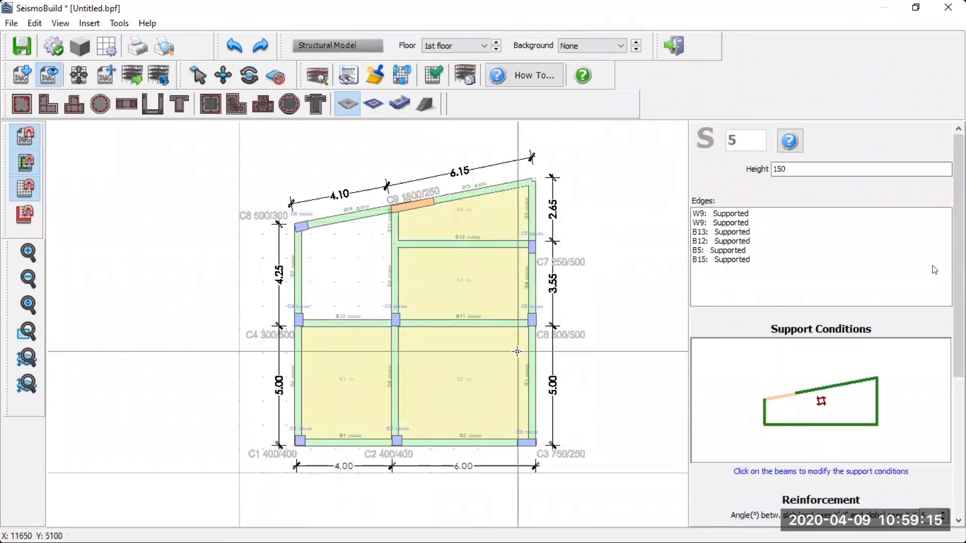
pyautogui.press('Escape')
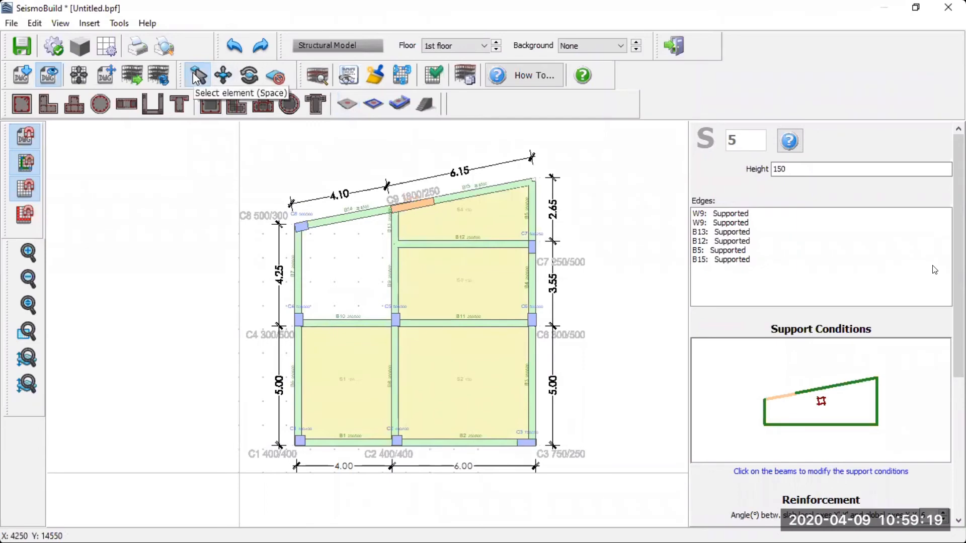
# Step: Try a free support condition on slab S2's edge along beam B3 and restore the edge to supported
pyautogui.click(453, 377)
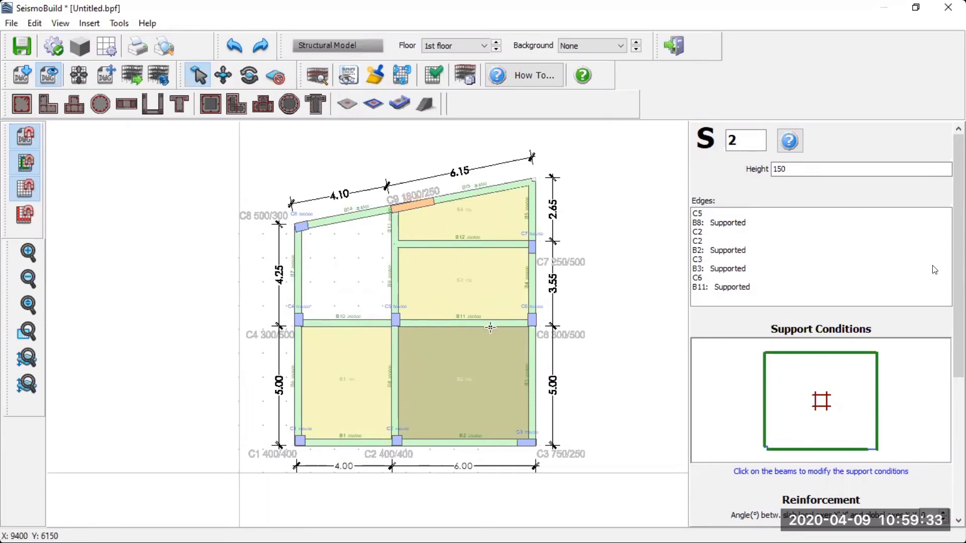
pyautogui.click(878, 379)
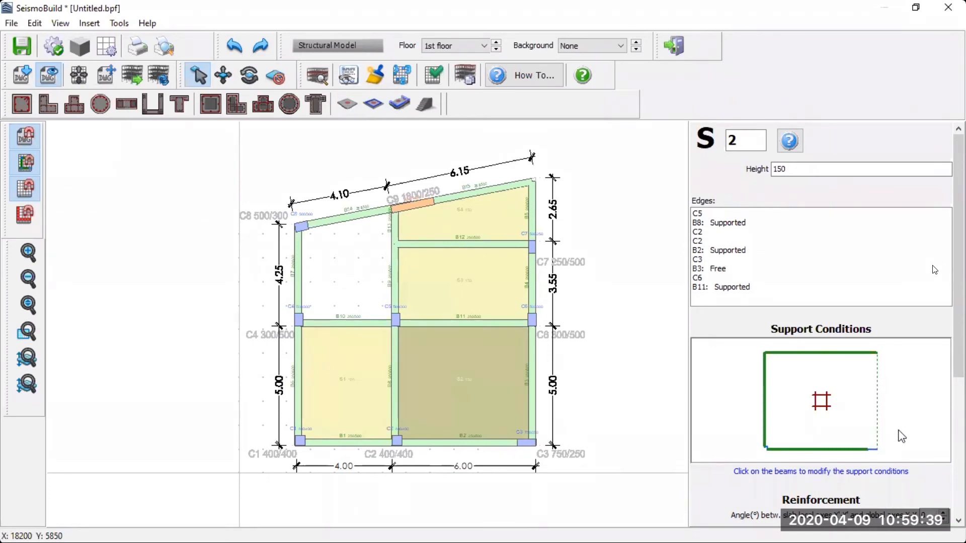
pyautogui.click(878, 383)
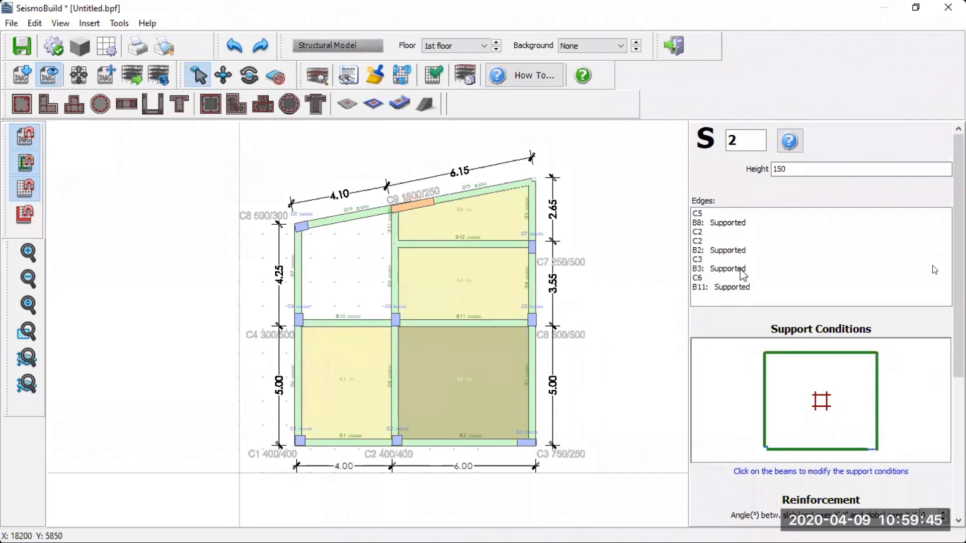
pyautogui.click(878, 393)
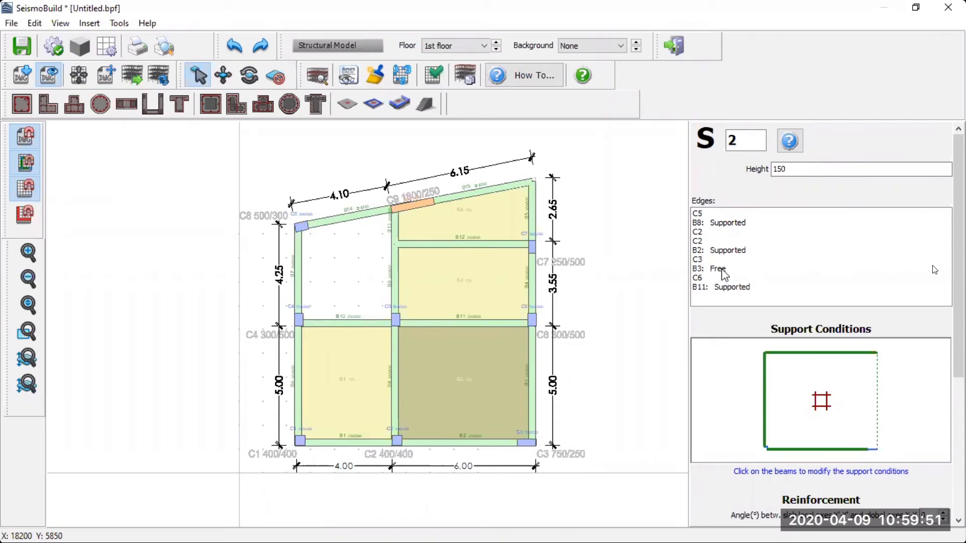
pyautogui.click(880, 380)
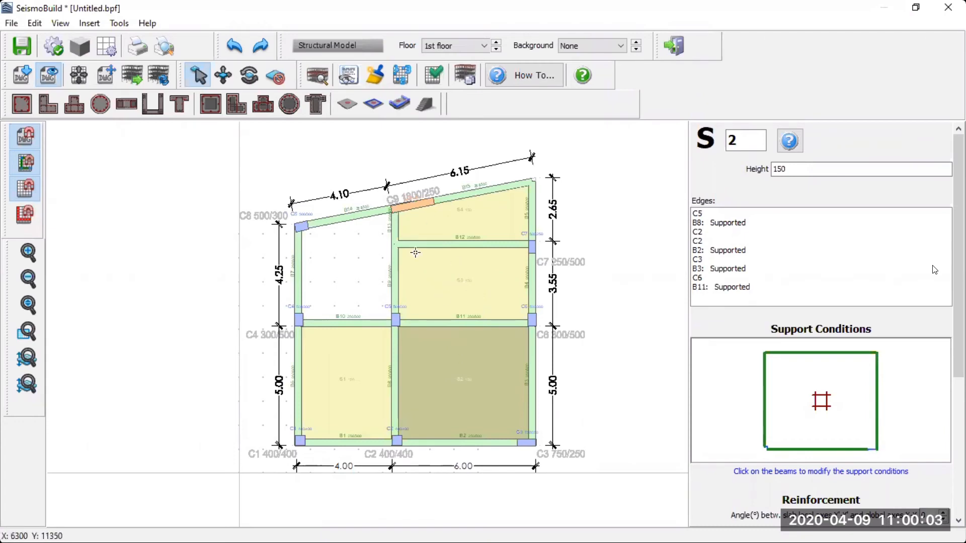
# Step: Open the 3D view of the first storey and examine the modelled slabs, beams and columns from a lower angle
pyautogui.click(318, 77)
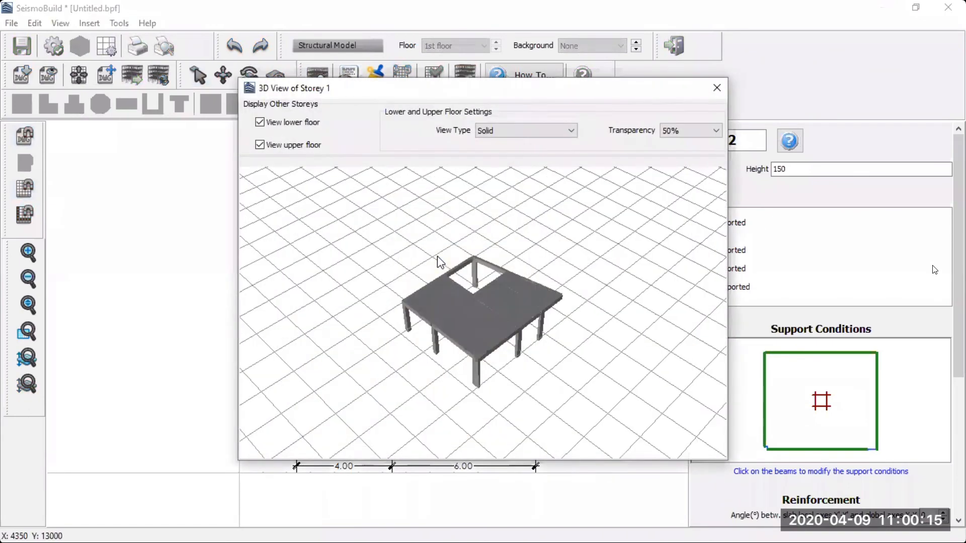
pyautogui.moveTo(496, 323)
pyautogui.mouseDown()
pyautogui.moveTo(448, 315)
pyautogui.moveTo(539, 346)
pyautogui.moveTo(502, 347)
pyautogui.moveTo(492, 324)
pyautogui.mouseUp()
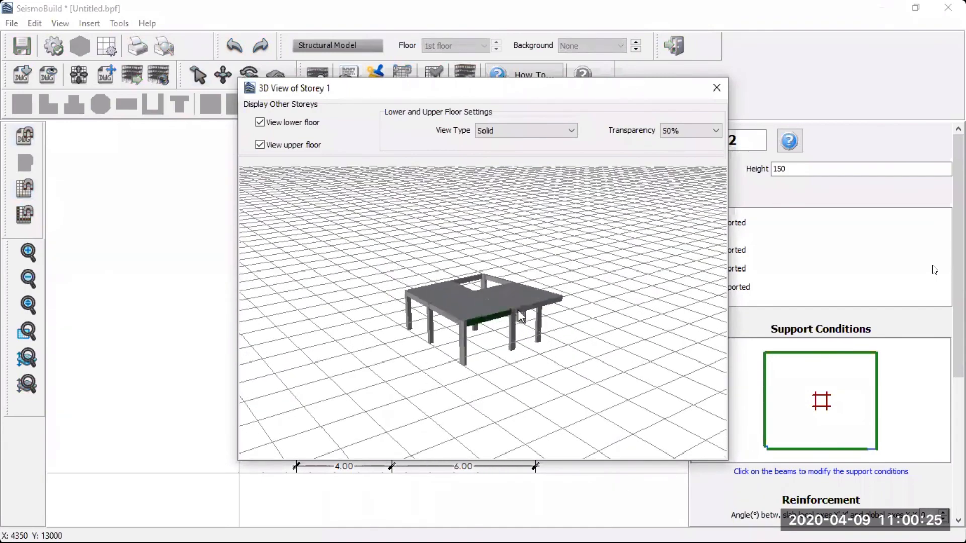
# Step: Switch from the 3D view to the 2nd floor and import the Floor 2 drawing in metres, moved to 0,0
pyautogui.click(717, 90)
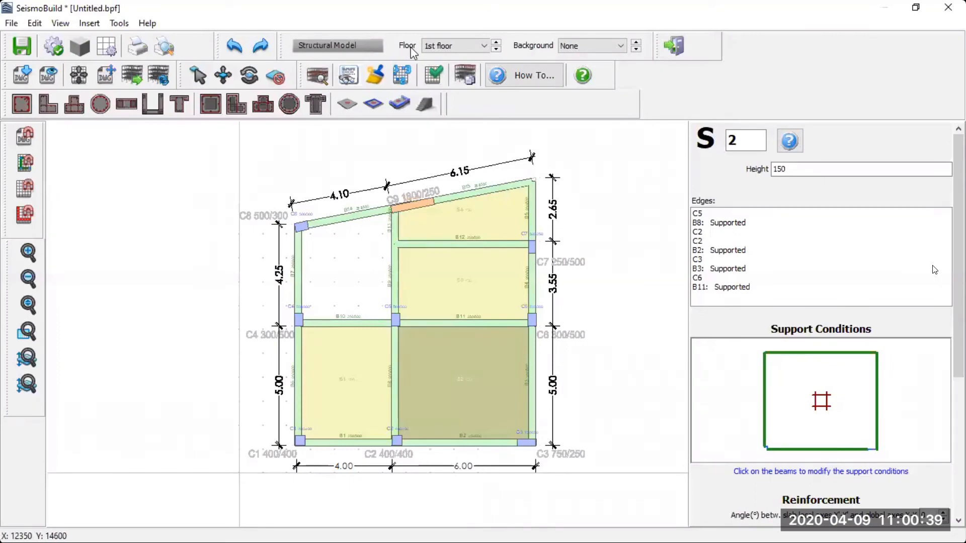
pyautogui.click(497, 43)
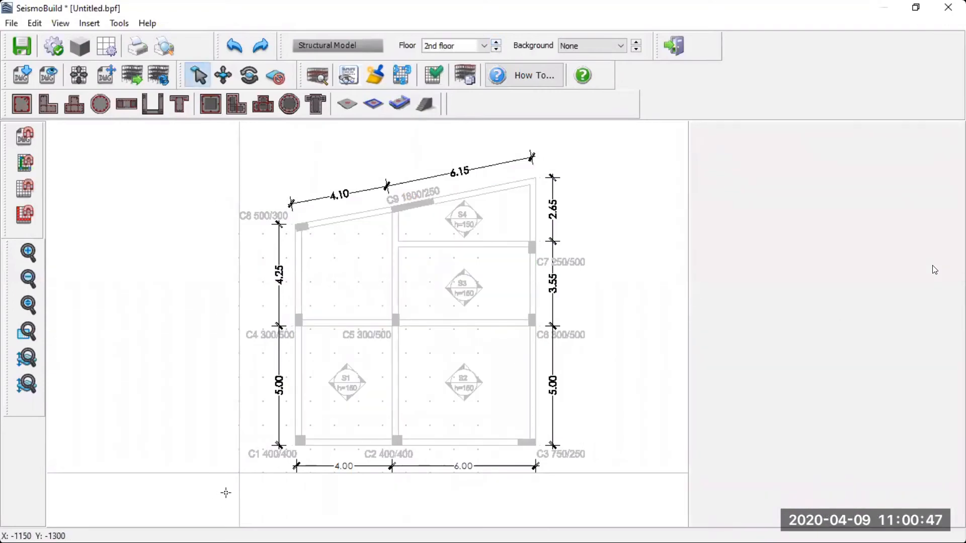
pyautogui.click(496, 48)
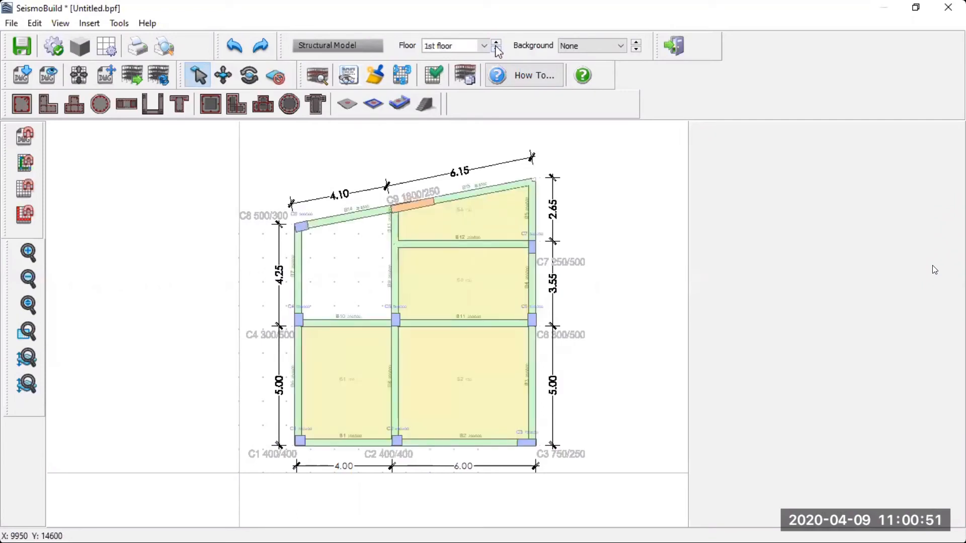
pyautogui.click(496, 42)
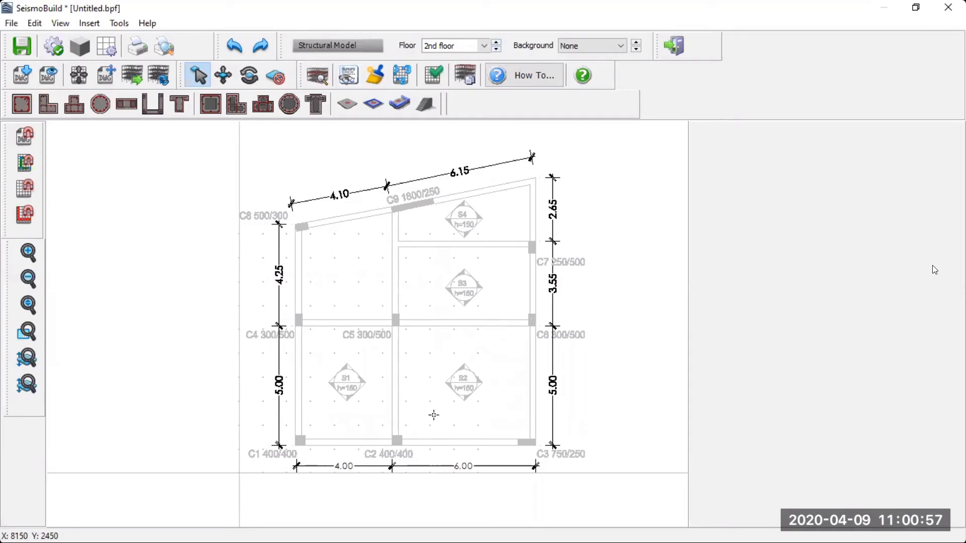
pyautogui.click(23, 75)
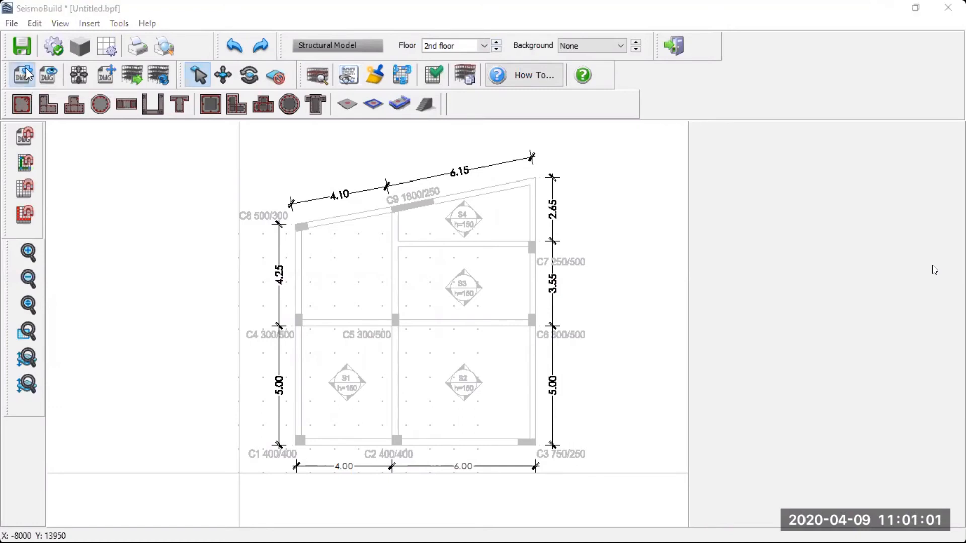
pyautogui.click(423, 227)
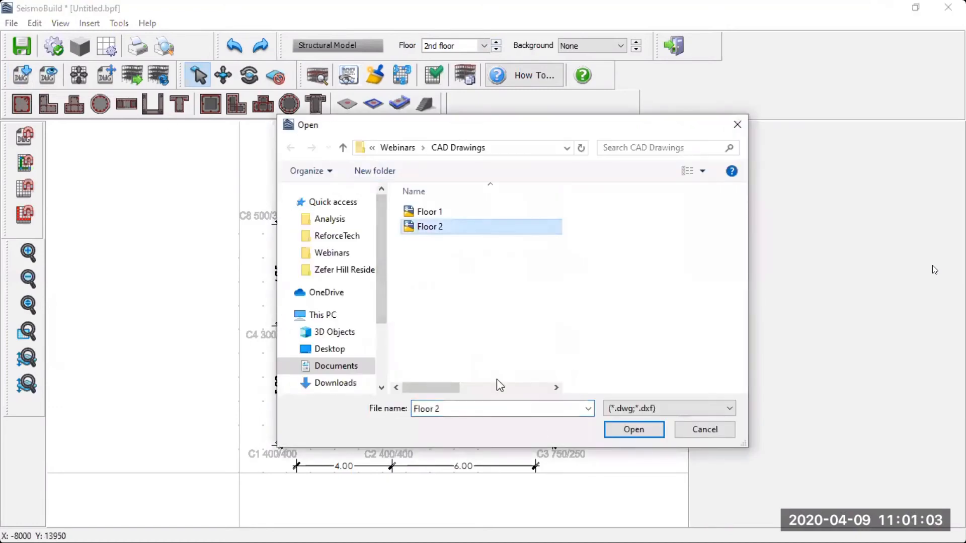
pyautogui.click(633, 429)
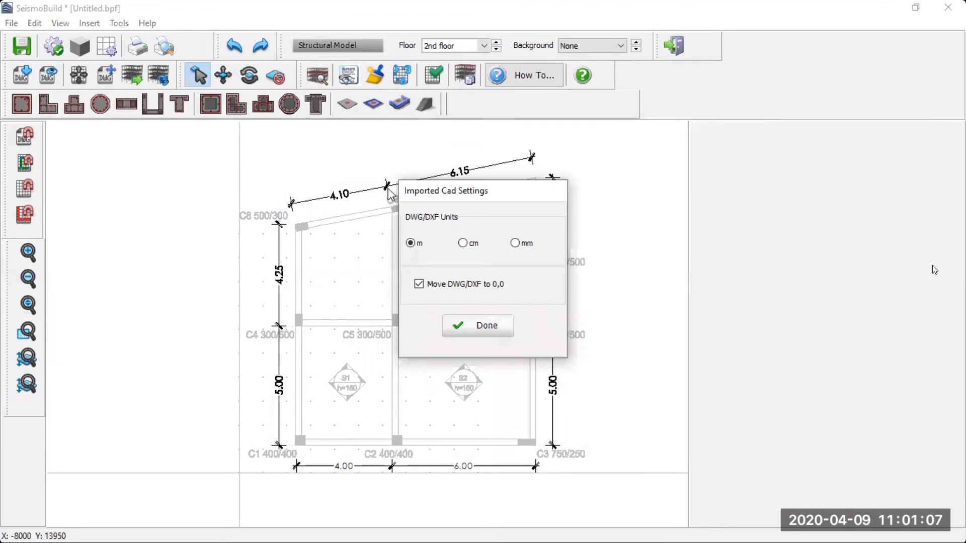
pyautogui.click(475, 327)
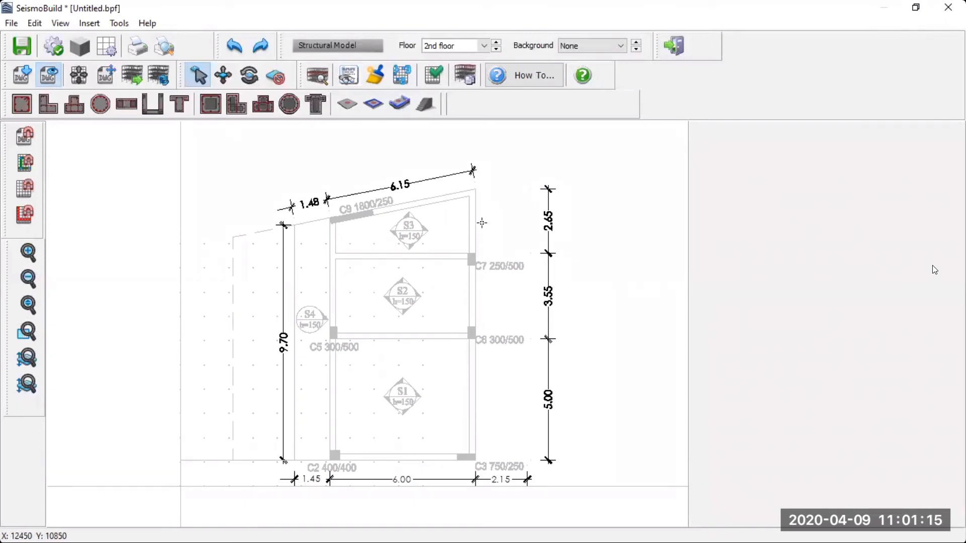
# Step: Copy the 1st floor's elements to the 2nd floor and display the 2nd floor
pyautogui.click(497, 49)
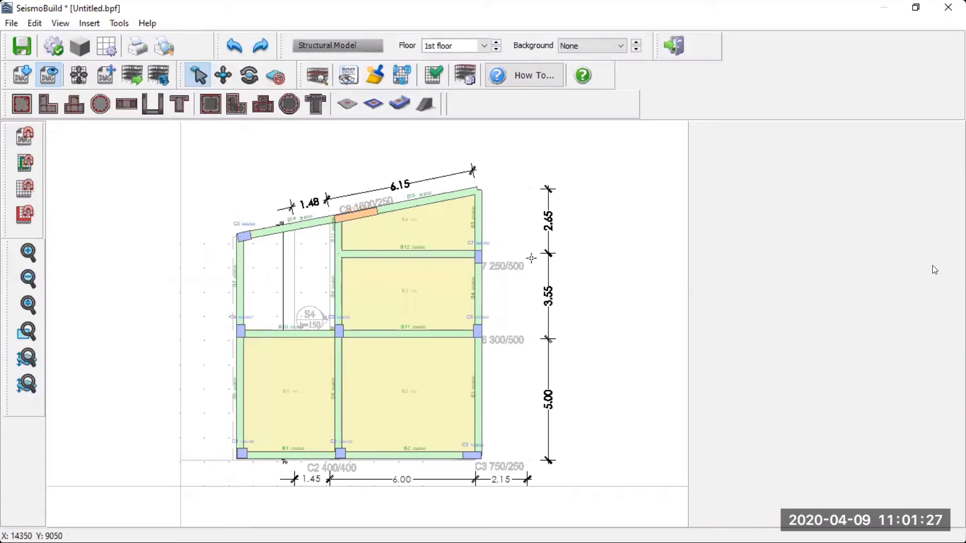
pyautogui.click(465, 78)
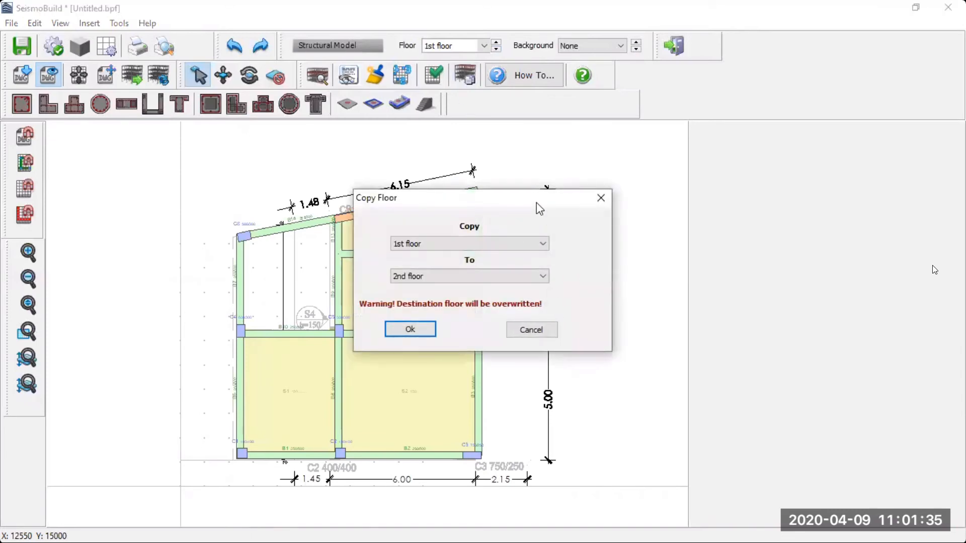
pyautogui.moveTo(536, 204); pyautogui.dragTo(710, 149)
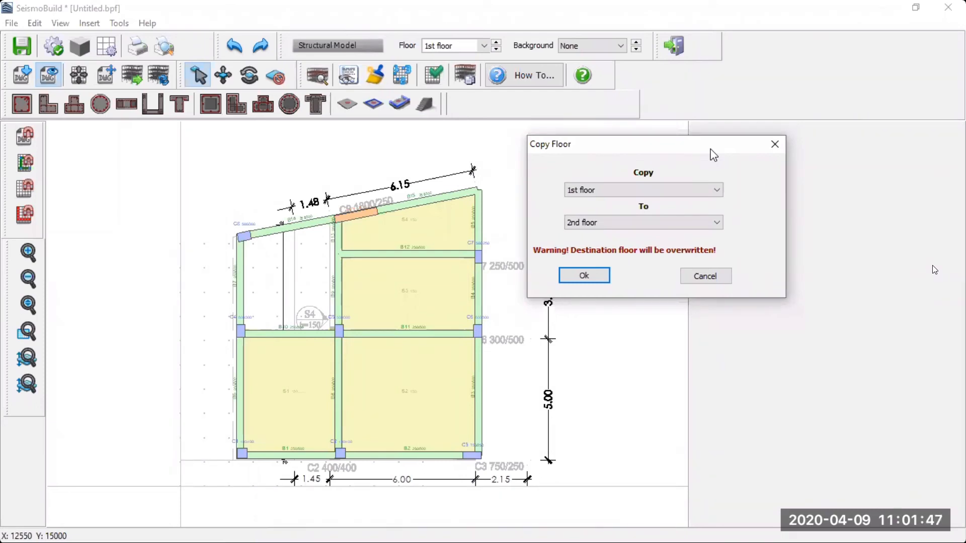
pyautogui.click(693, 190)
pyautogui.click(645, 201)
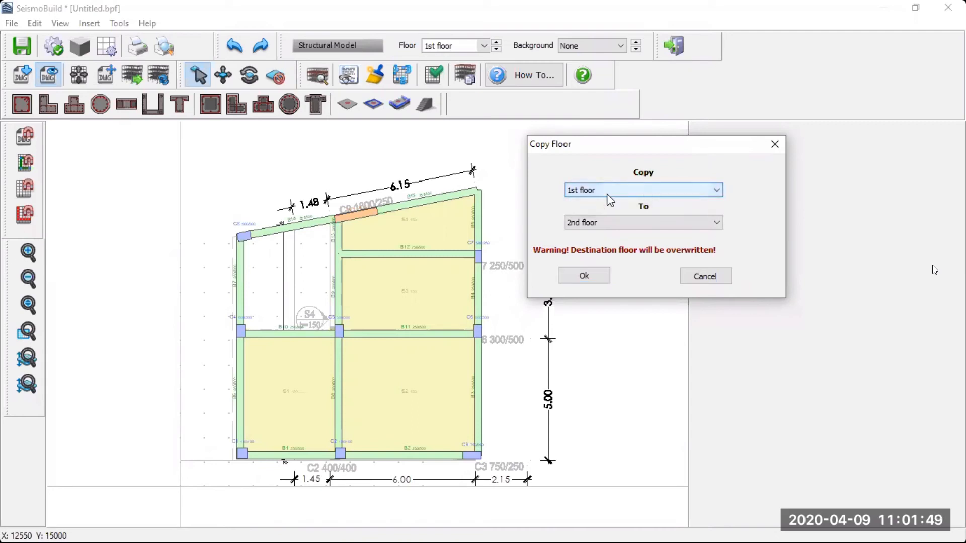
pyautogui.click(663, 222)
pyautogui.click(664, 222)
pyautogui.click(594, 276)
pyautogui.click(589, 276)
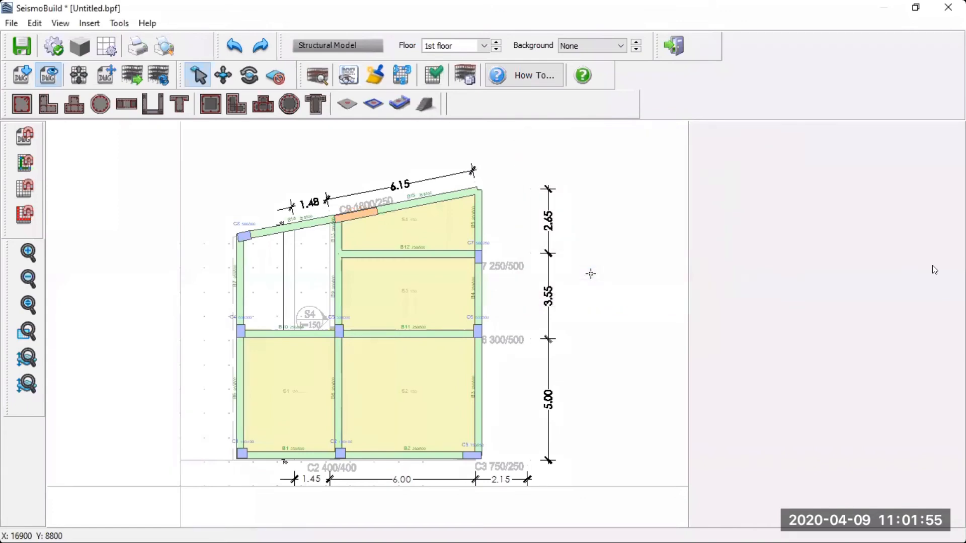
pyautogui.click(496, 42)
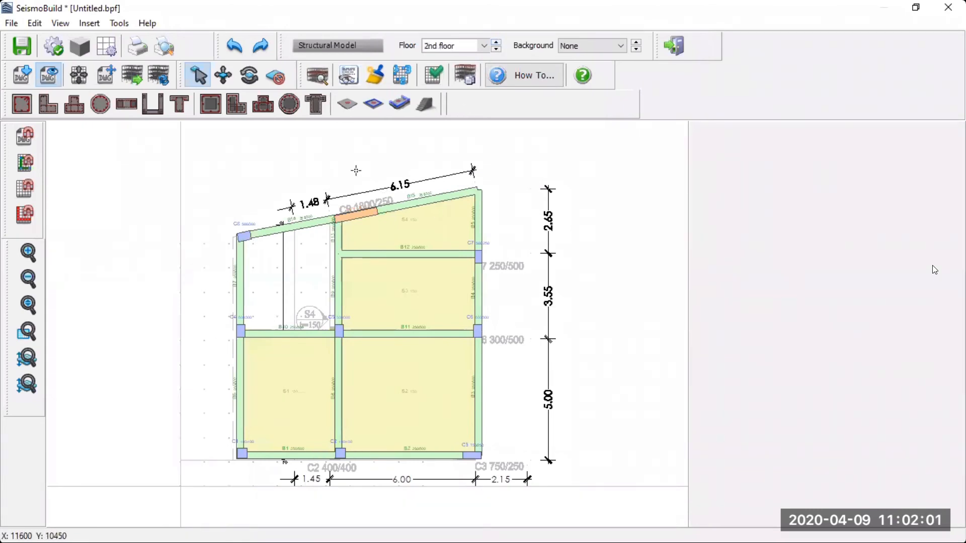
# Step: Examine the second storey in 3D from another angle, and check its plan with the DWG background temporarily hidden
pyautogui.click(317, 75)
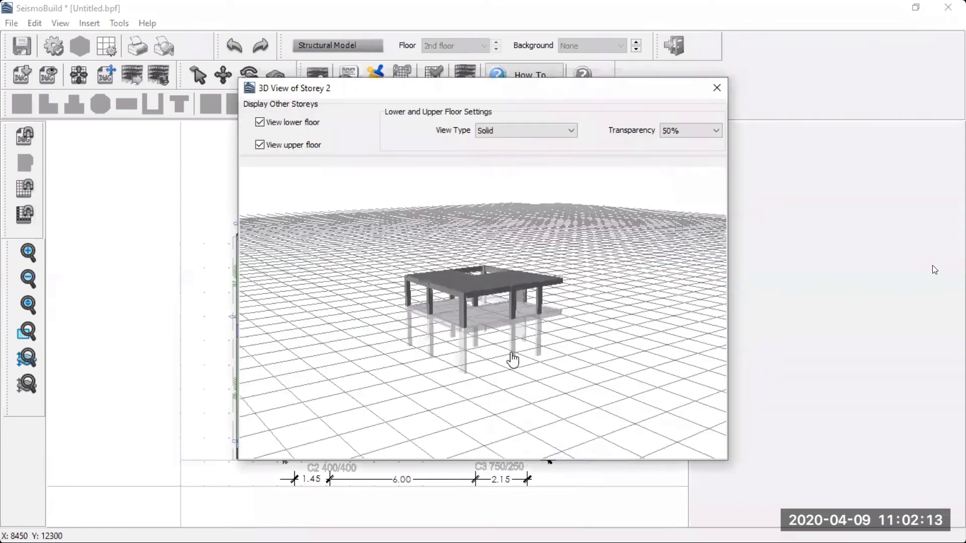
pyautogui.moveTo(512, 361); pyautogui.dragTo(495, 379)
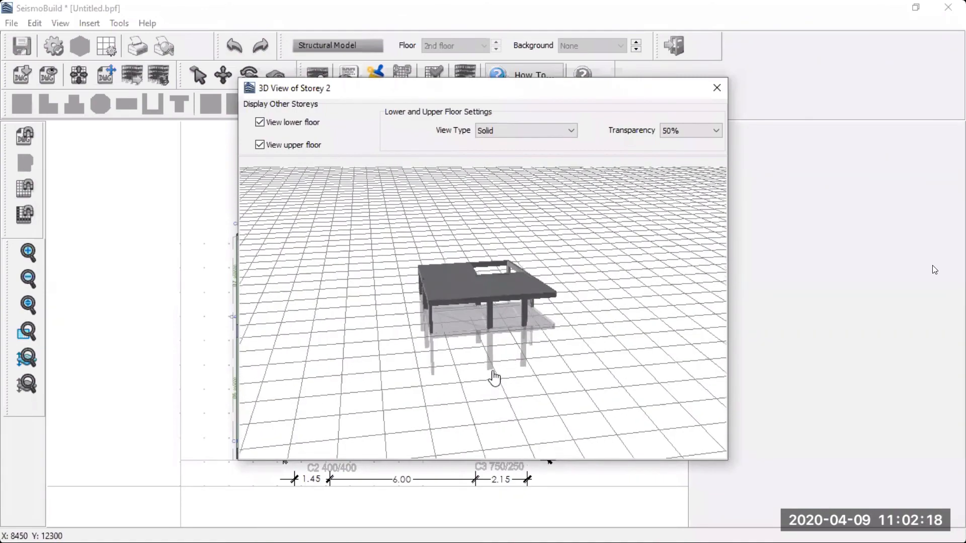
pyautogui.click(717, 88)
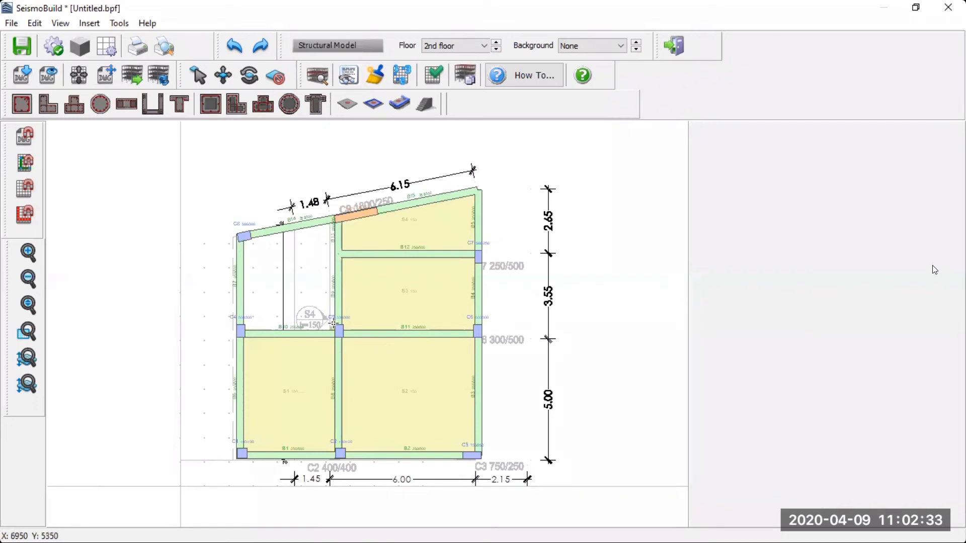
pyautogui.click(48, 76)
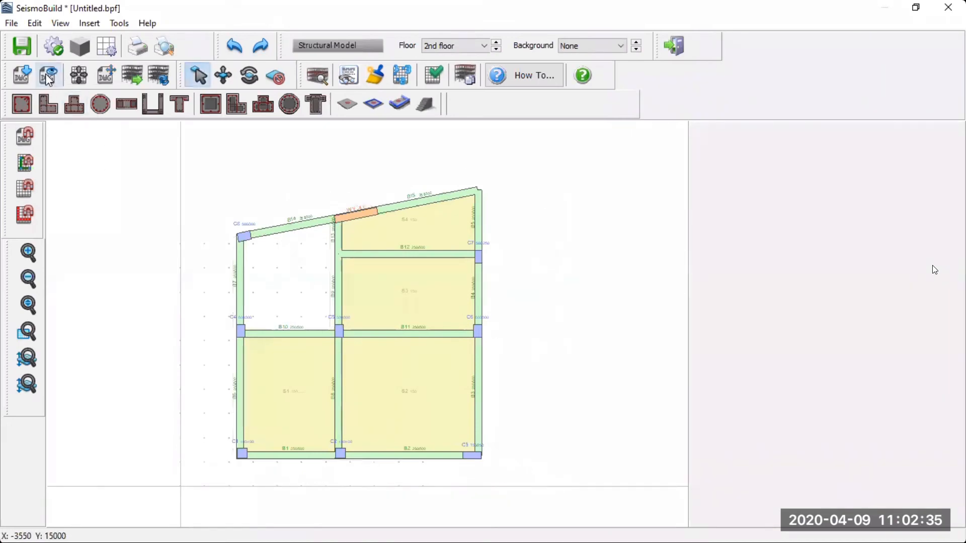
pyautogui.click(48, 80)
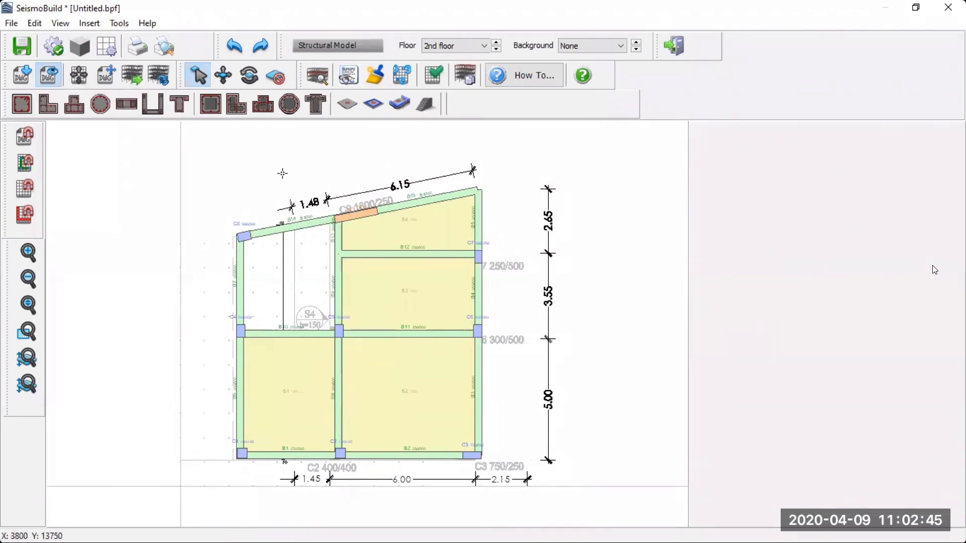
# Step: Delete the three columns along the 2nd floor's left edge and the beams between them using a rectangle selection with all element types included
pyautogui.click(281, 75)
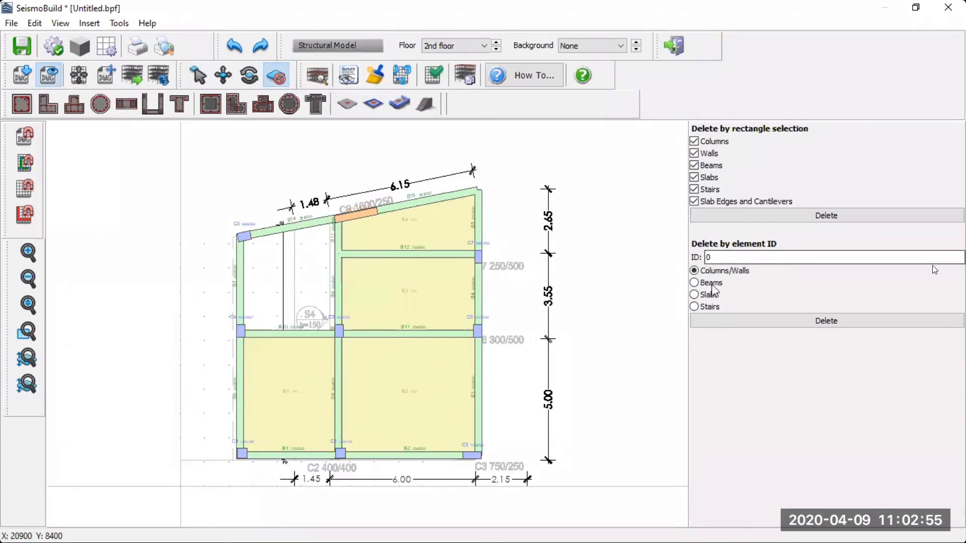
pyautogui.moveTo(200, 194); pyautogui.dragTo(322, 474)
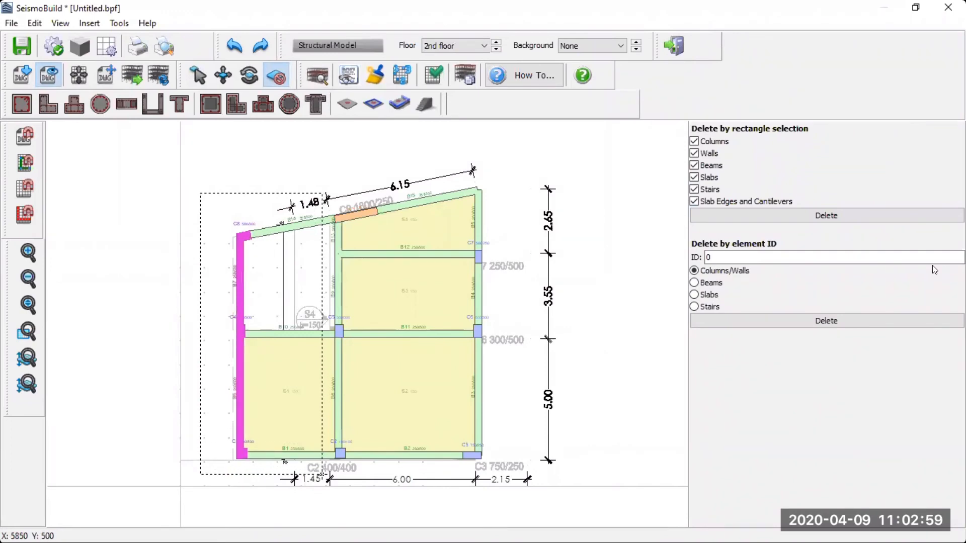
pyautogui.moveTo(322, 475); pyautogui.dragTo(322, 474)
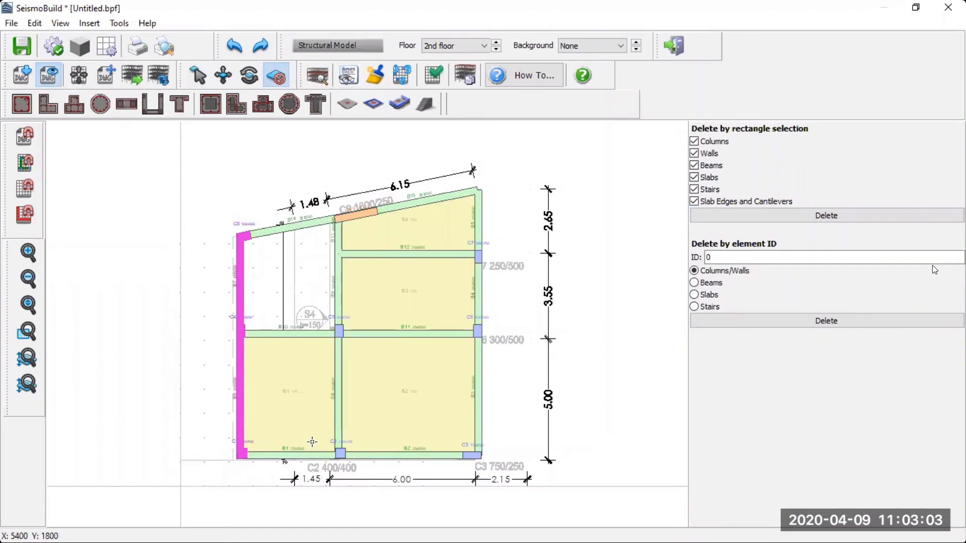
pyautogui.click(833, 216)
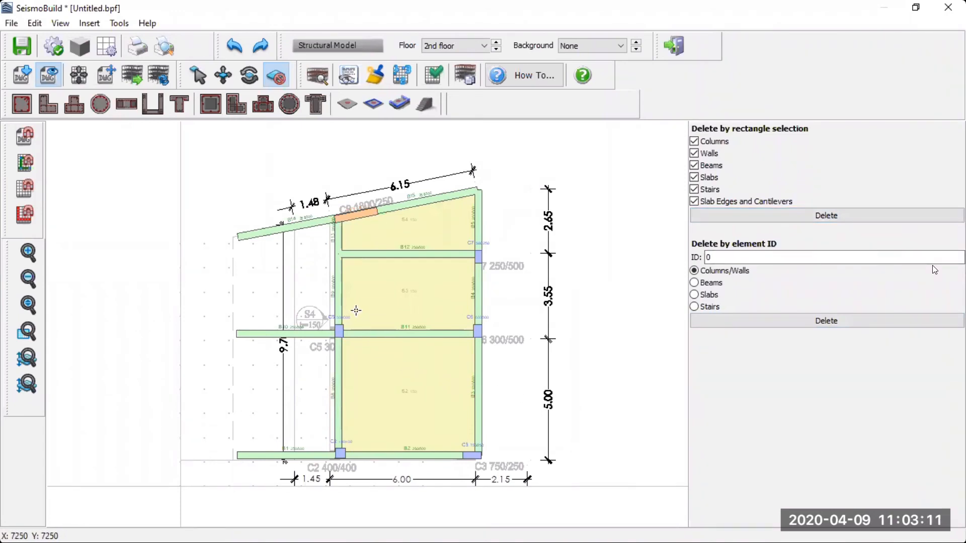
# Step: Delete the three remaining beams B14, B10 and B1 that extend left of the 2nd floor's slabs, and leave deletion mode
pyautogui.click(298, 227)
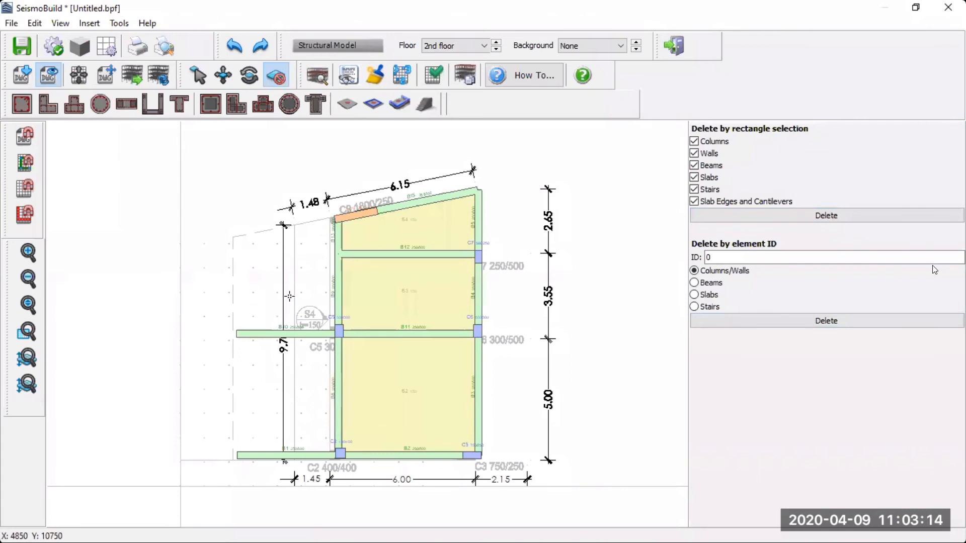
pyautogui.click(297, 335)
pyautogui.click(303, 445)
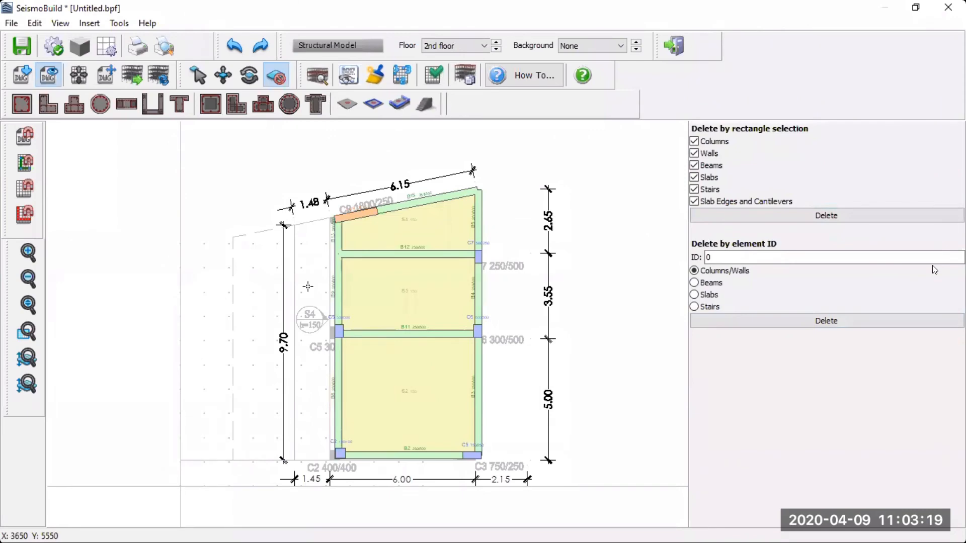
pyautogui.click(198, 82)
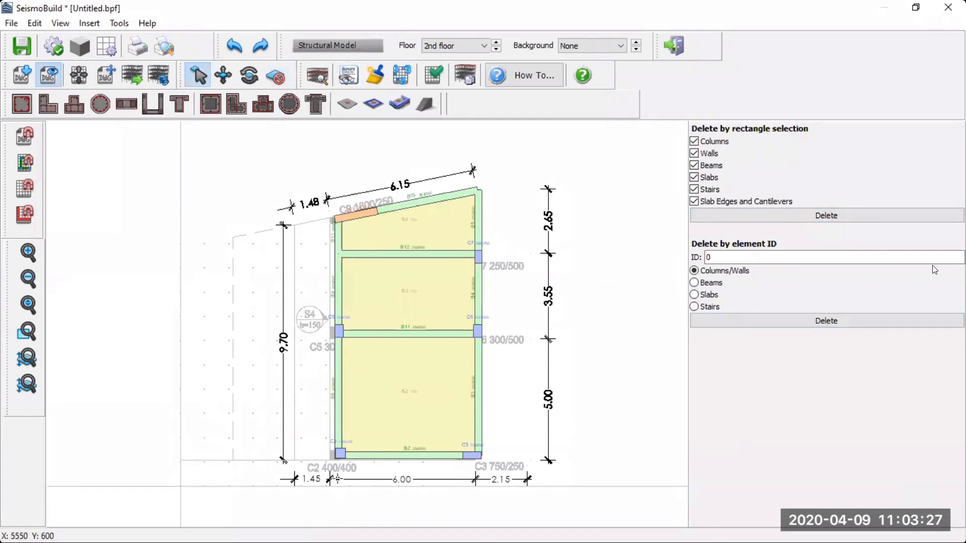
# Step: Shift the 2nd floor's building model up and to the right relative to the DWG plan by moving its origin point
pyautogui.scroll(3, 334, 446)
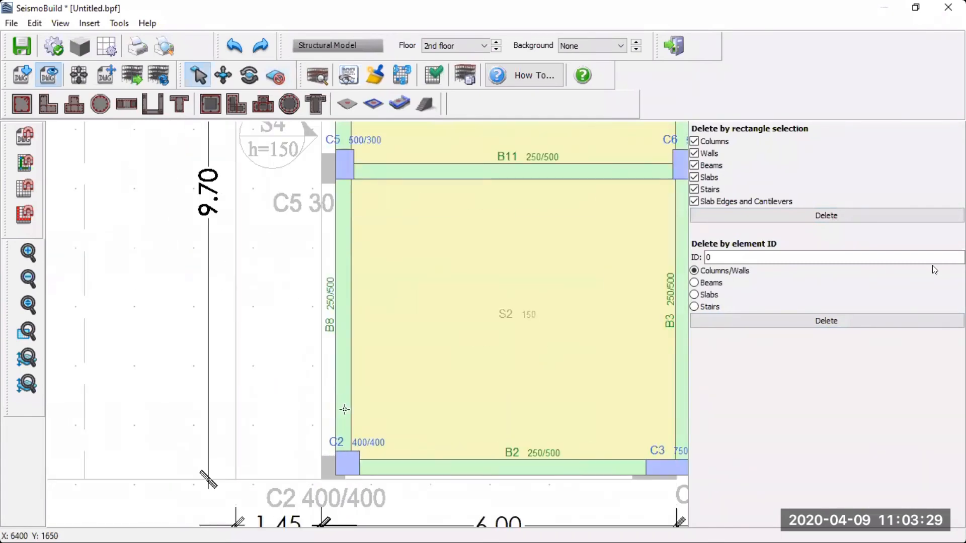
pyautogui.scroll(-3, 337, 431)
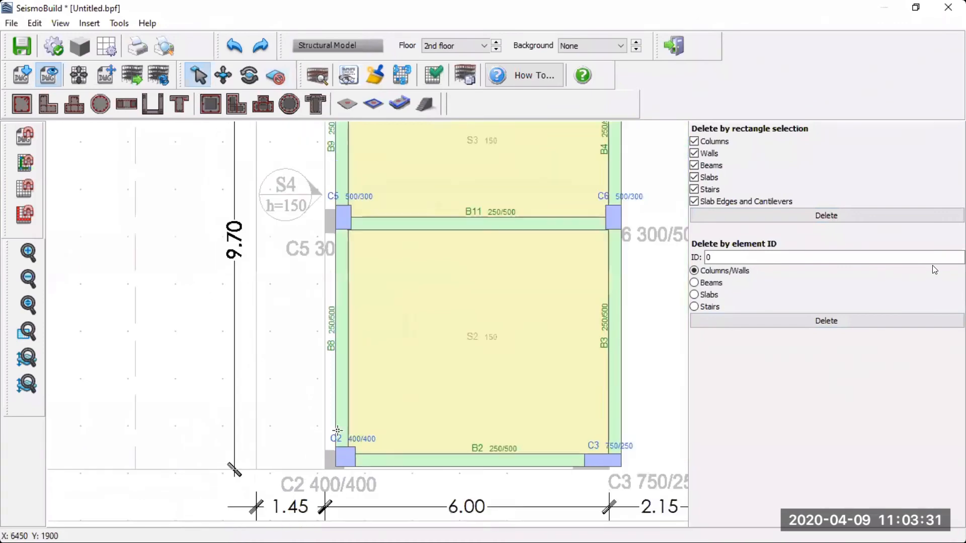
pyautogui.scroll(1, 337, 428)
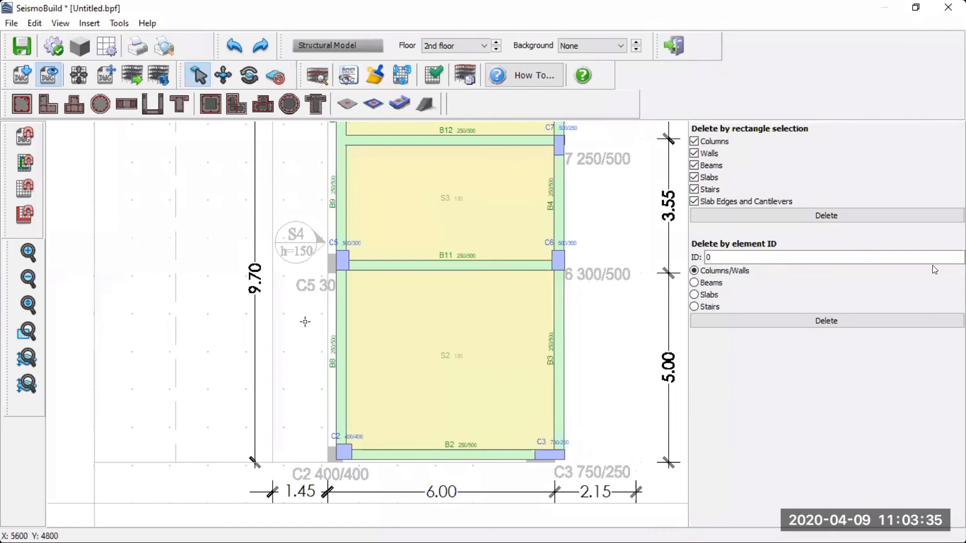
pyautogui.scroll(-1, 305, 322)
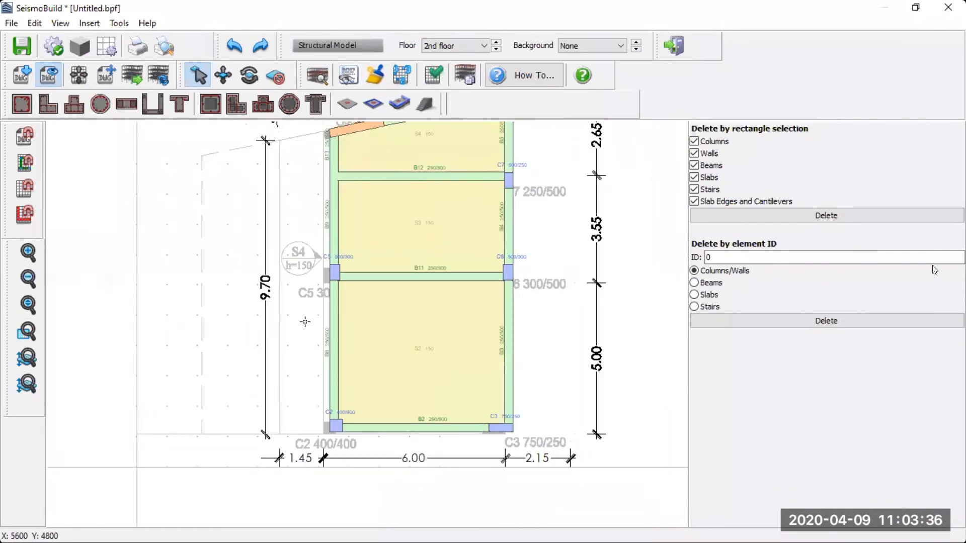
pyautogui.click(83, 82)
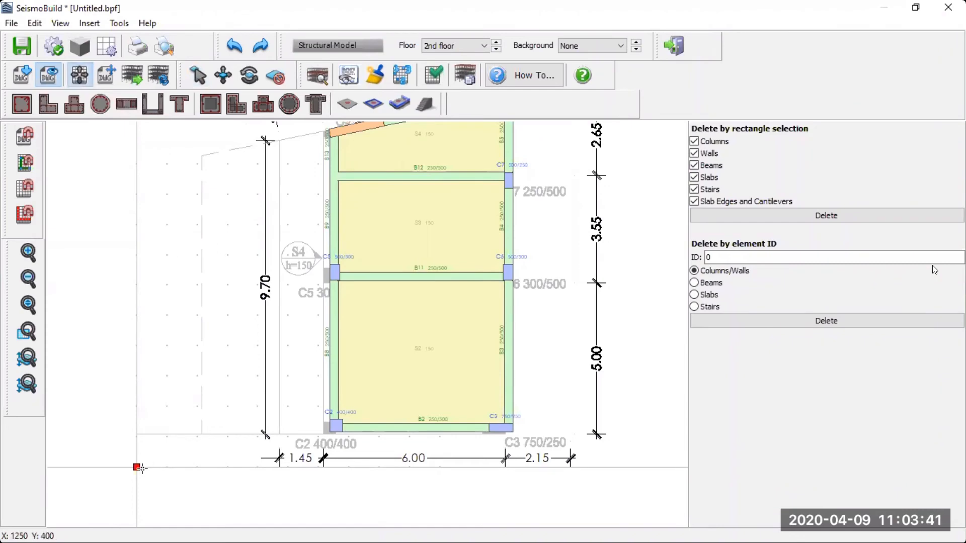
pyautogui.moveTo(158, 473)
pyautogui.mouseDown()
pyautogui.moveTo(170, 475)
pyautogui.moveTo(166, 437)
pyautogui.moveTo(153, 455)
pyautogui.moveTo(182, 426)
pyautogui.moveTo(131, 468)
pyautogui.moveTo(146, 452)
pyautogui.mouseUp()
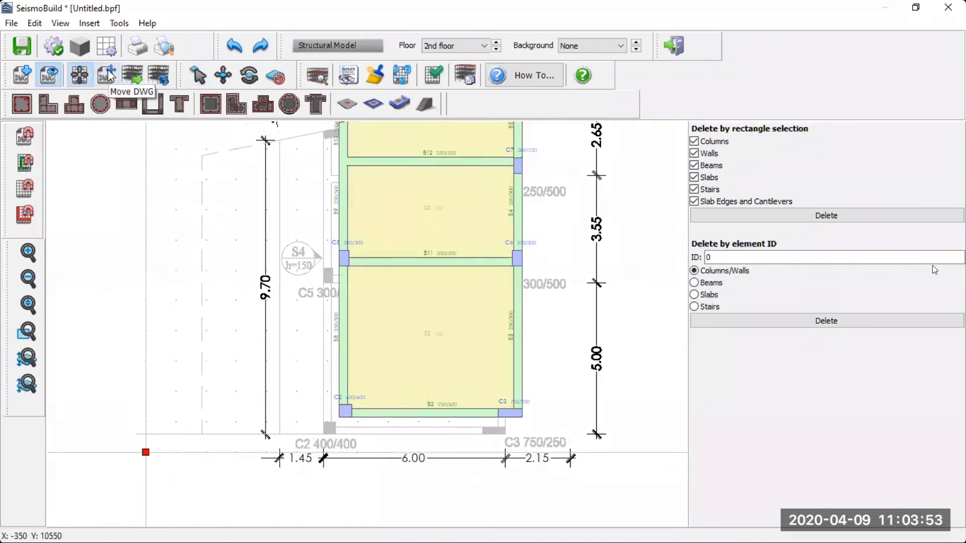
# Step: Move the imported DWG from its column C2 outer corner at (5850,600) to the matching corner of the model's C2 column
pyautogui.click(110, 76)
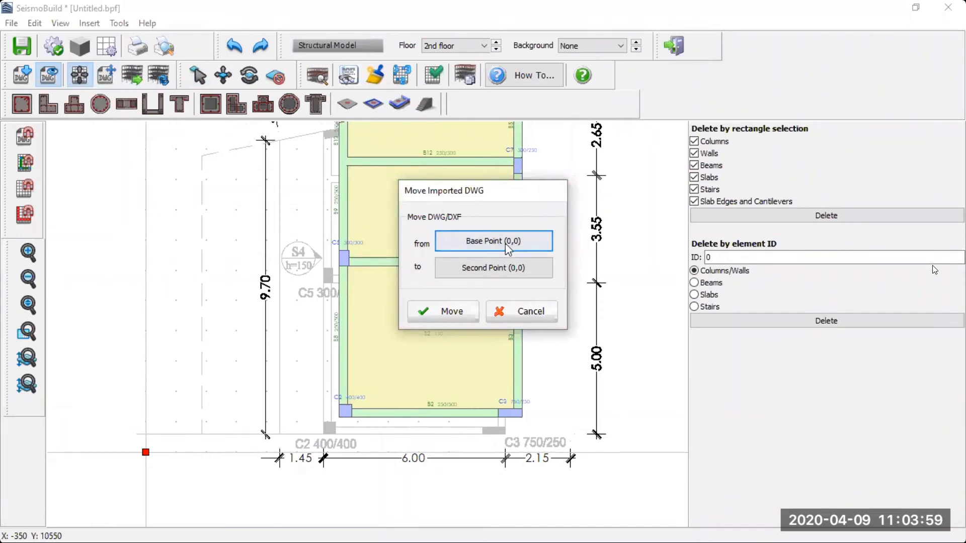
pyautogui.click(486, 240)
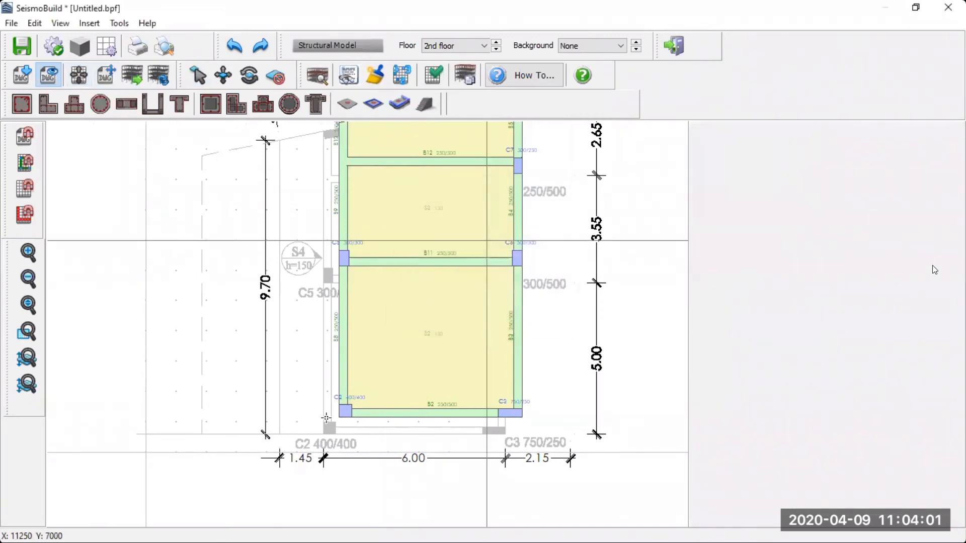
pyautogui.scroll(2, 325, 425)
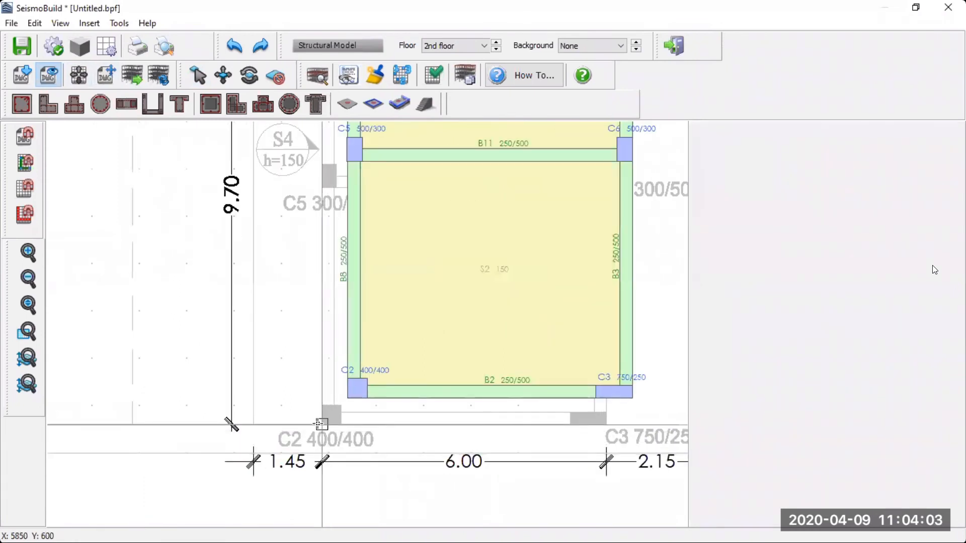
pyautogui.click(322, 426)
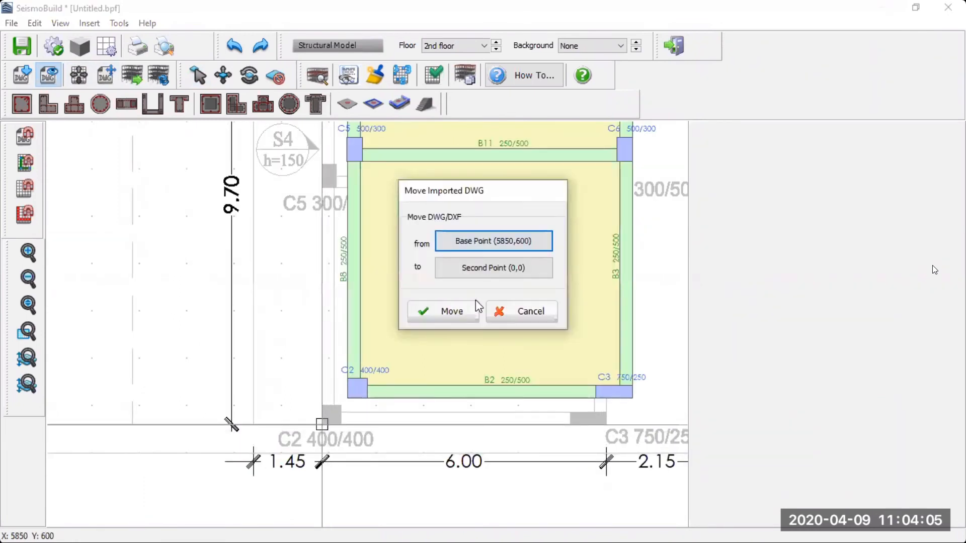
pyautogui.click(493, 267)
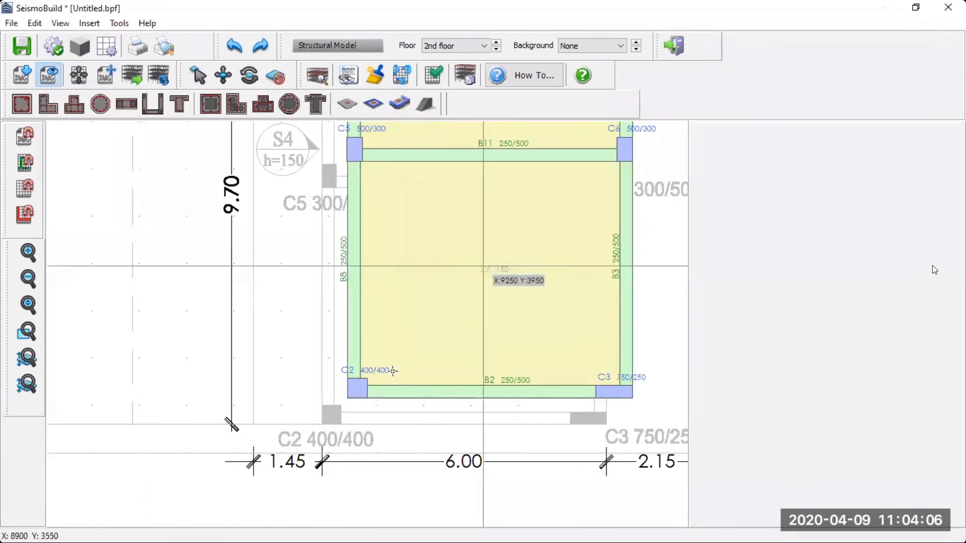
pyautogui.click(348, 399)
pyautogui.click(453, 310)
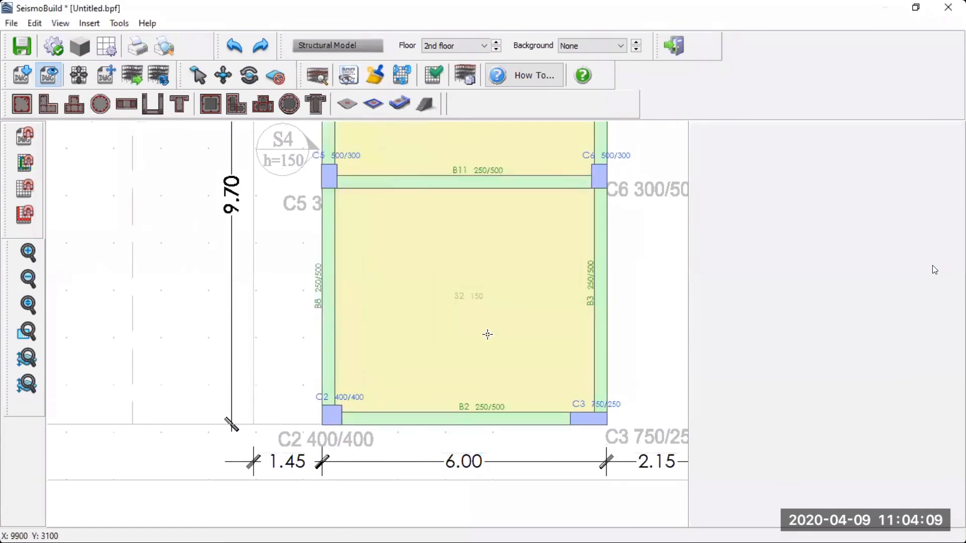
pyautogui.scroll(-3, 487, 335)
pyautogui.moveTo(523, 336); pyautogui.dragTo(501, 388, button='middle')
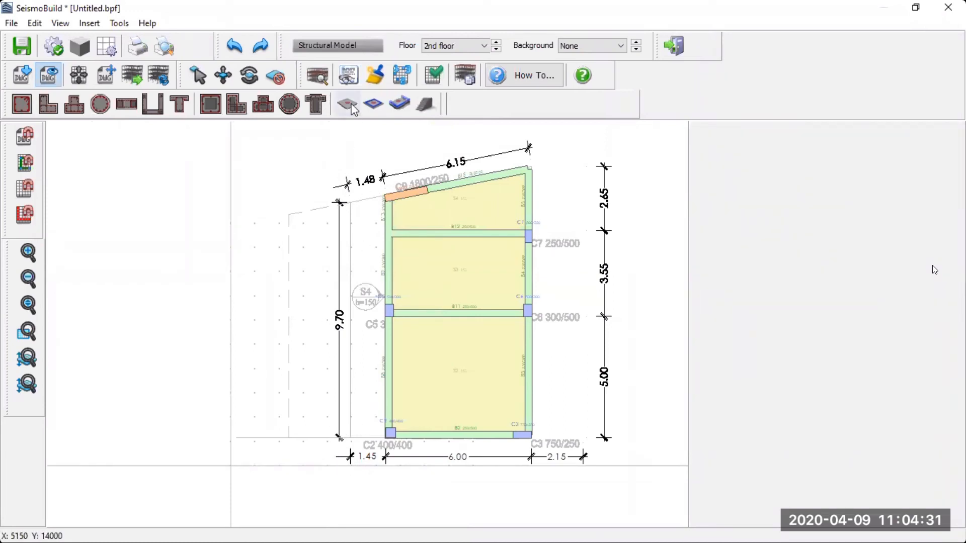
# Step: Start a slab edge at the outer corner of column C2 and run it along the 1.45 m dimension to the cantilever's outer line
pyautogui.click(405, 106)
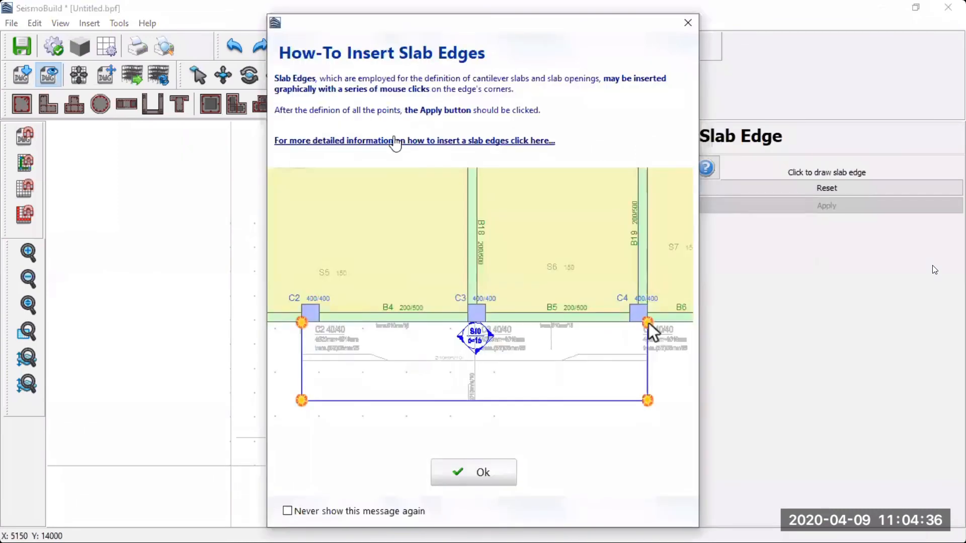
pyautogui.click(470, 472)
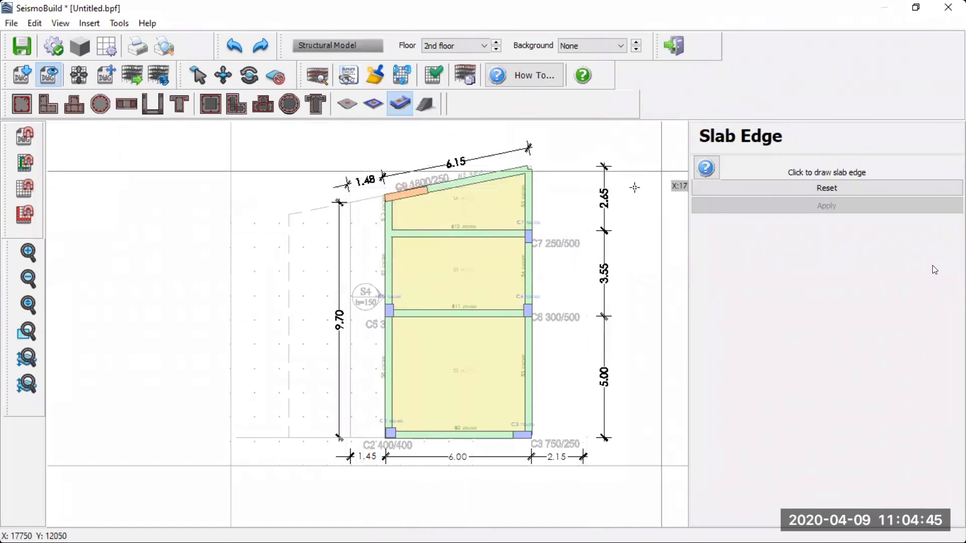
pyautogui.scroll(2, 376, 186)
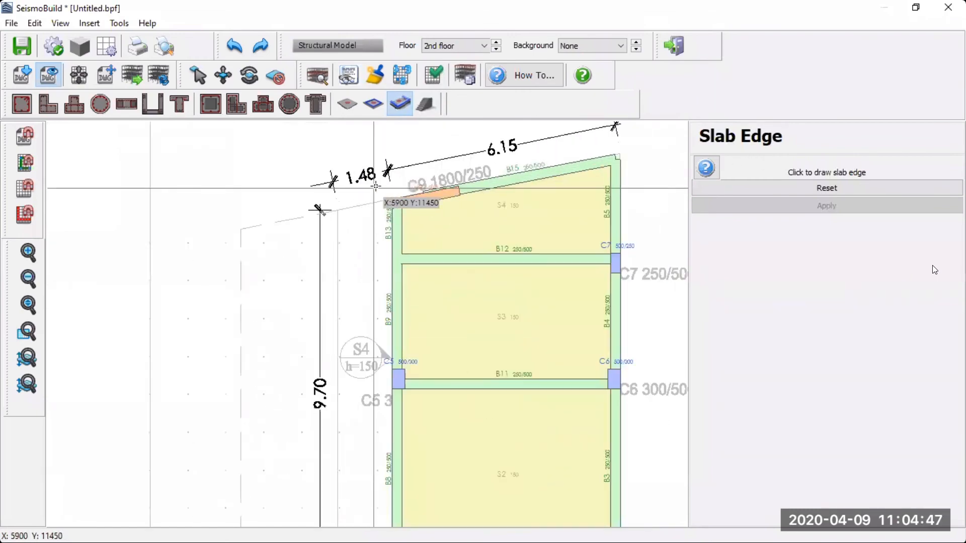
pyautogui.scroll(-5, 376, 186)
pyautogui.scroll(6, 362, 346)
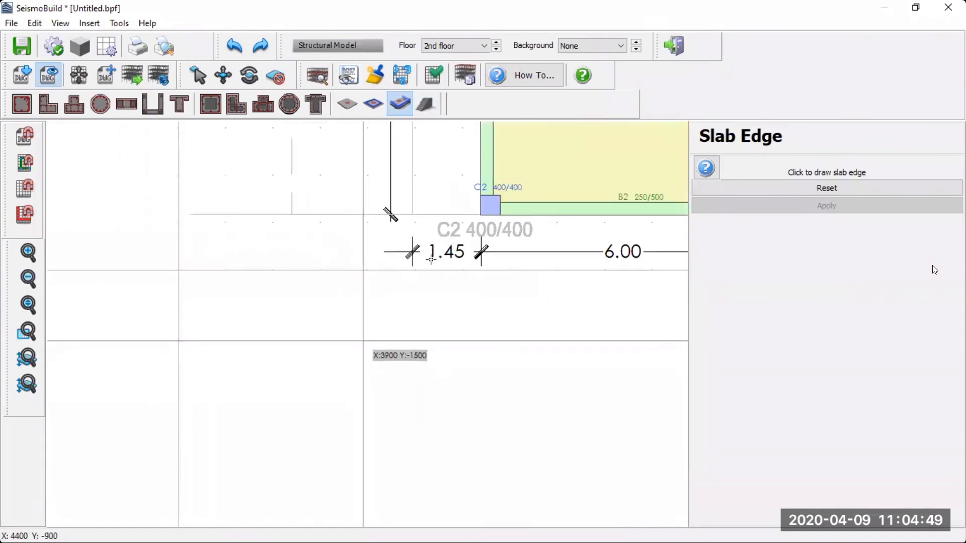
pyautogui.click(482, 212)
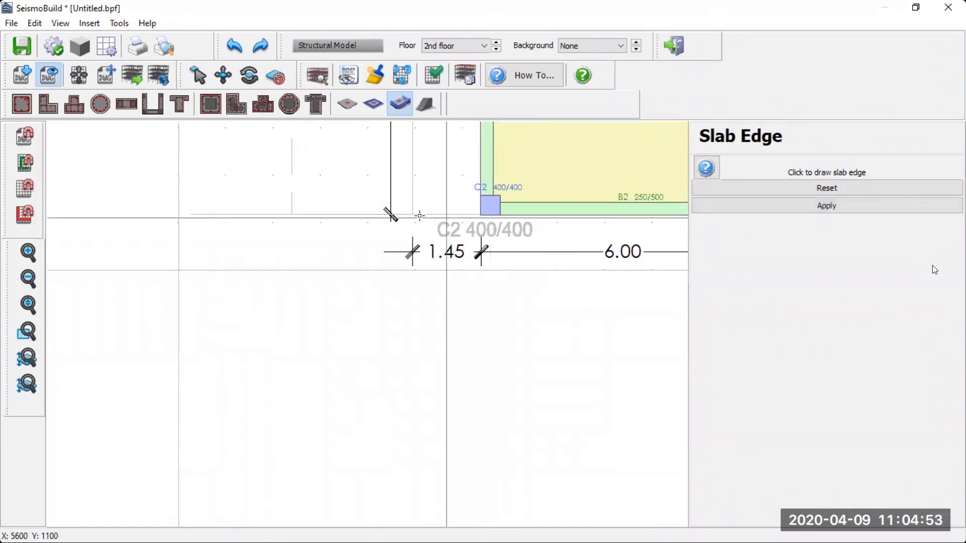
# Step: Continue the slab edge up the cantilever's outer line, along the sloped 1.48 m edge to wall W9's outer corner, and apply it
pyautogui.scroll(-4, 422, 224)
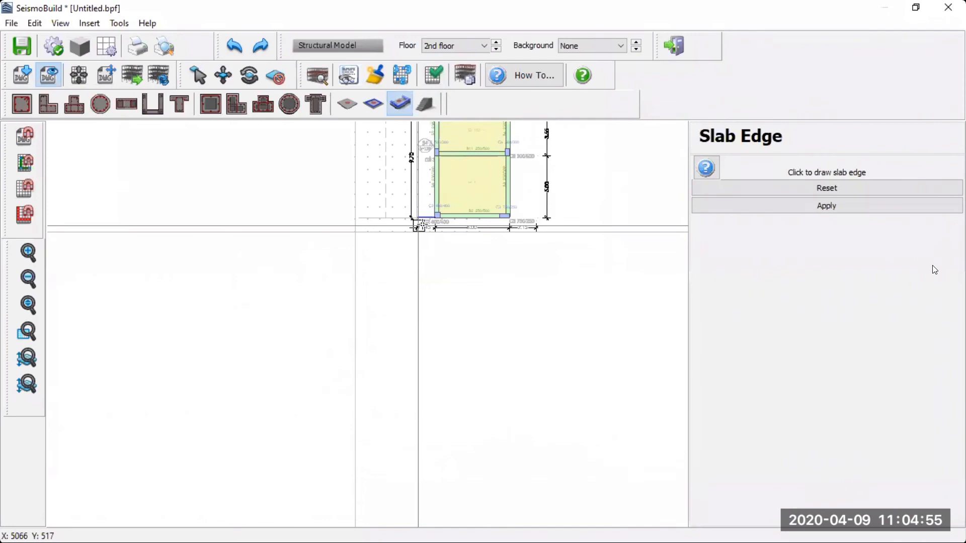
pyautogui.moveTo(309, 394); pyautogui.dragTo(353, 403, button='middle')
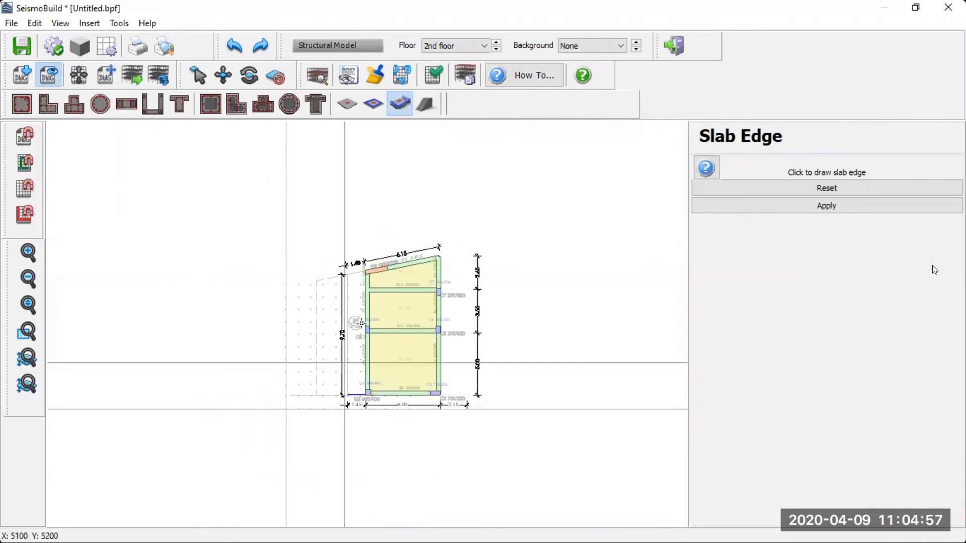
pyautogui.scroll(3, 358, 308)
pyautogui.scroll(2, 357, 302)
pyautogui.click(331, 212)
pyautogui.scroll(2, 384, 200)
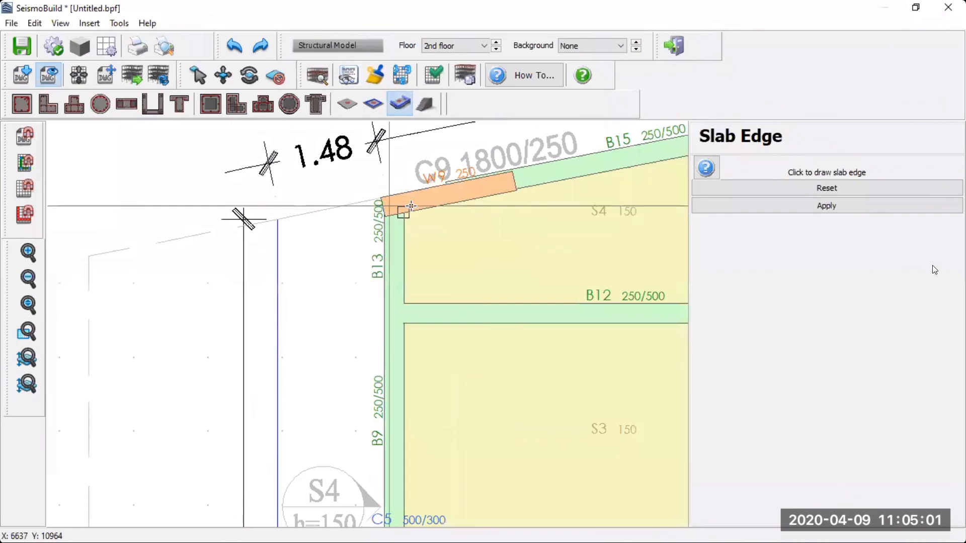
pyautogui.click(382, 198)
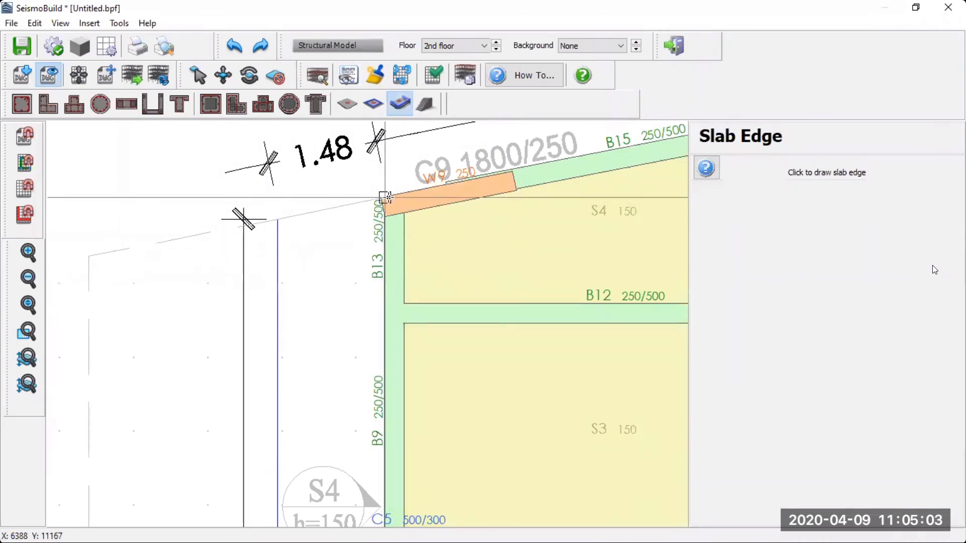
pyautogui.scroll(-4, 394, 198)
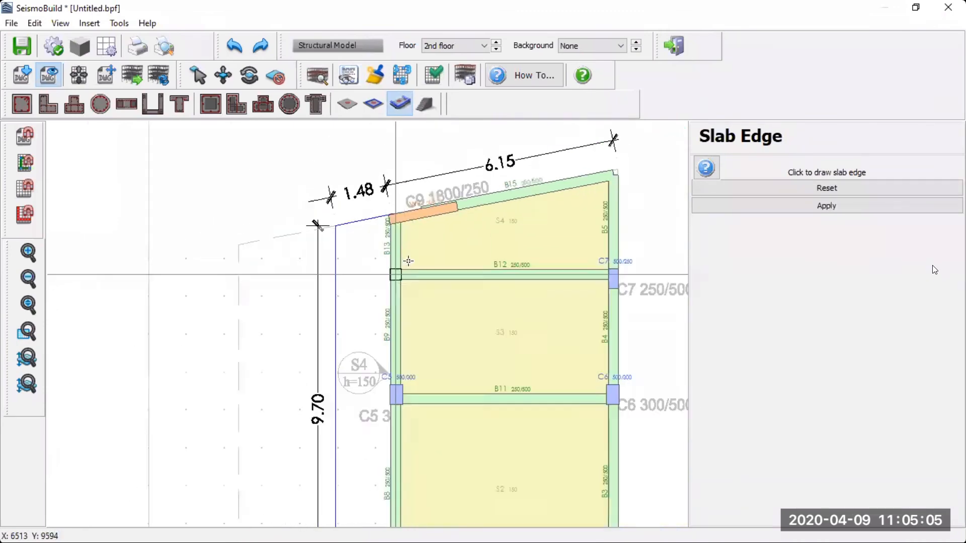
pyautogui.click(820, 208)
pyautogui.moveTo(429, 345); pyautogui.dragTo(431, 298, button='middle')
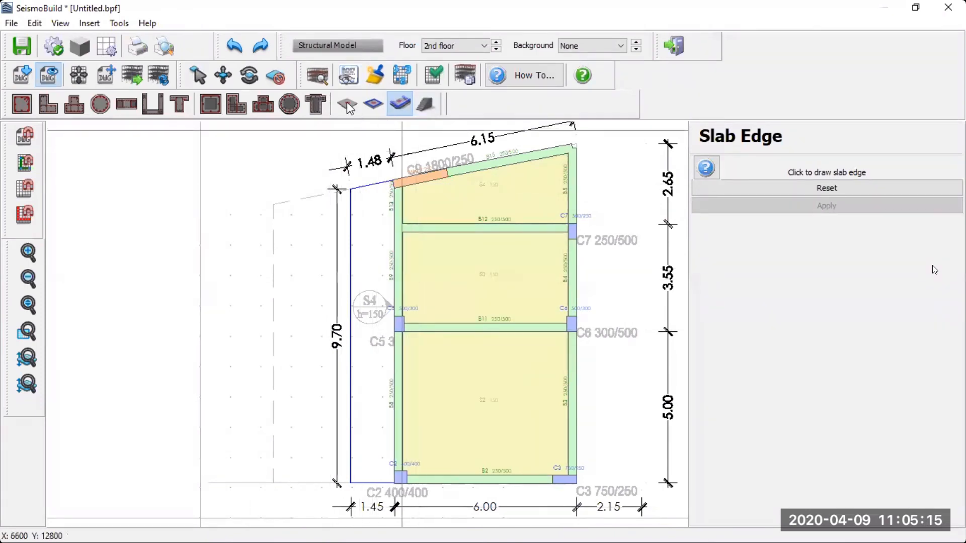
# Step: Review the properties of slab S3 and insert a 150 mm high slab inside the new cantilever outline beside beams B8, B9 and B13
pyautogui.click(200, 79)
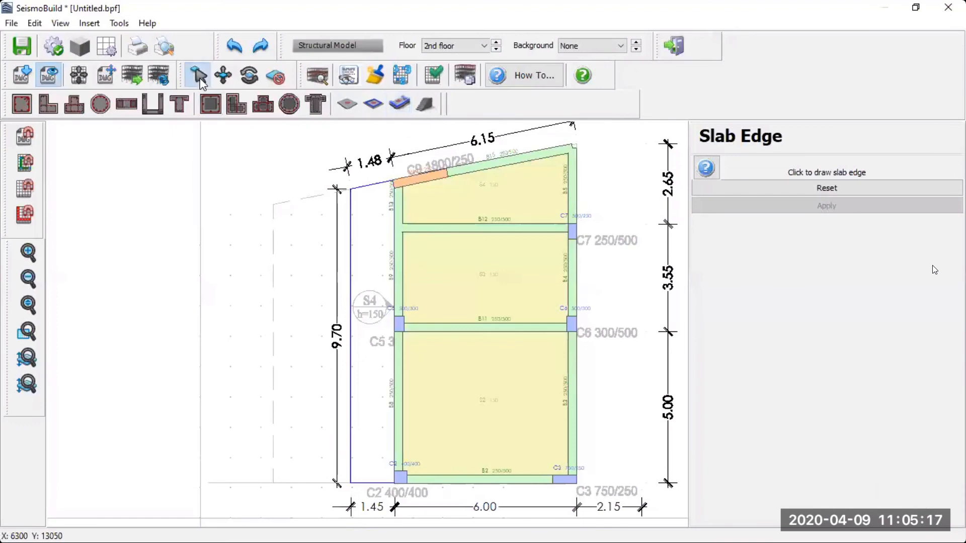
pyautogui.click(513, 292)
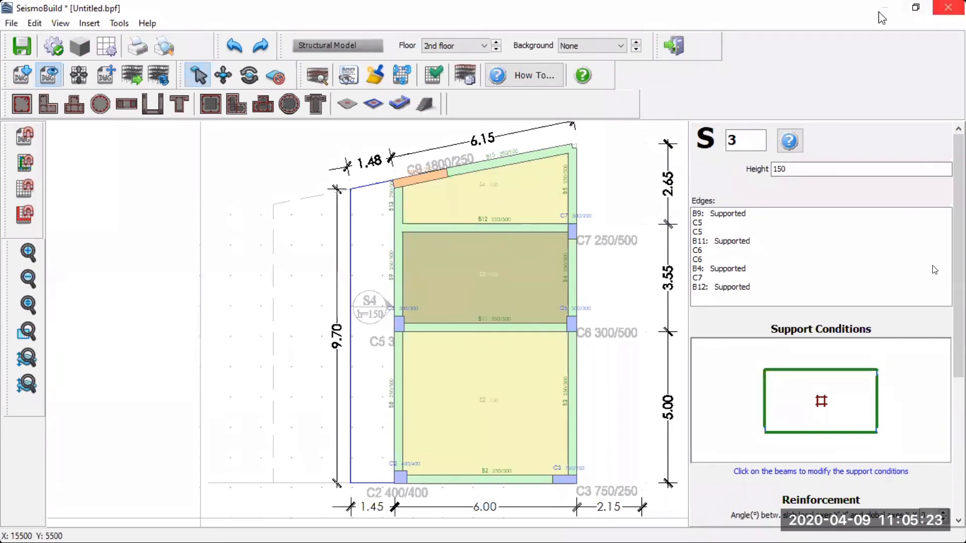
pyautogui.moveTo(959, 216); pyautogui.dragTo(959, 352)
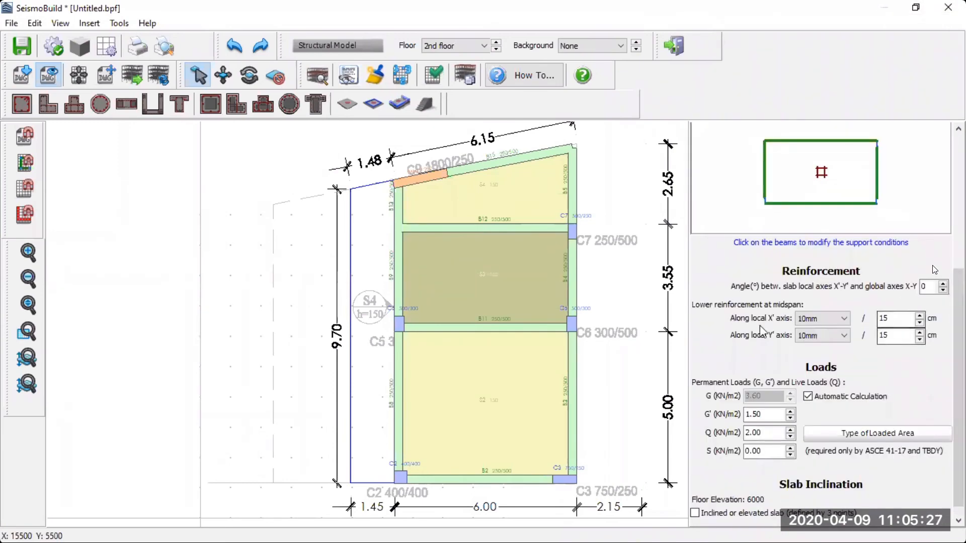
pyautogui.click(346, 103)
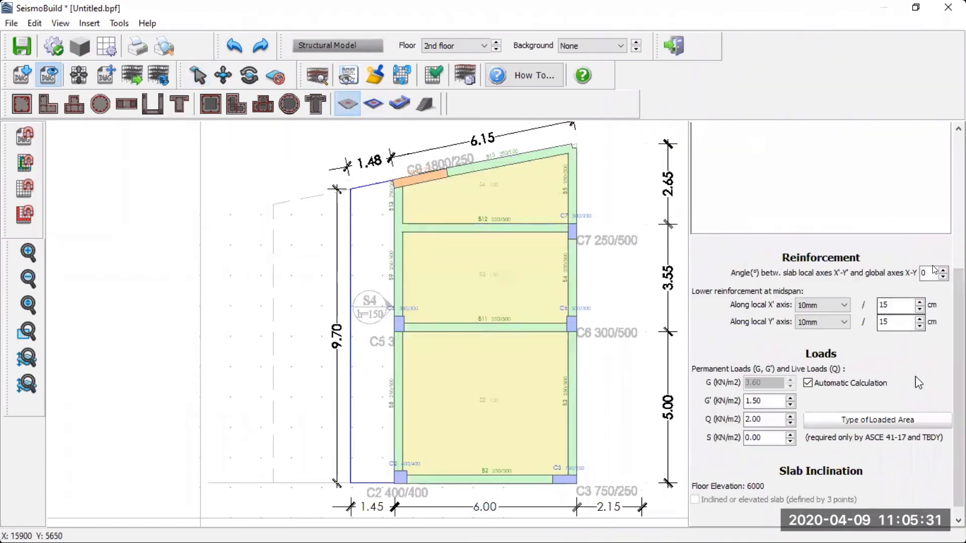
pyautogui.moveTo(958, 363); pyautogui.dragTo(940, 211)
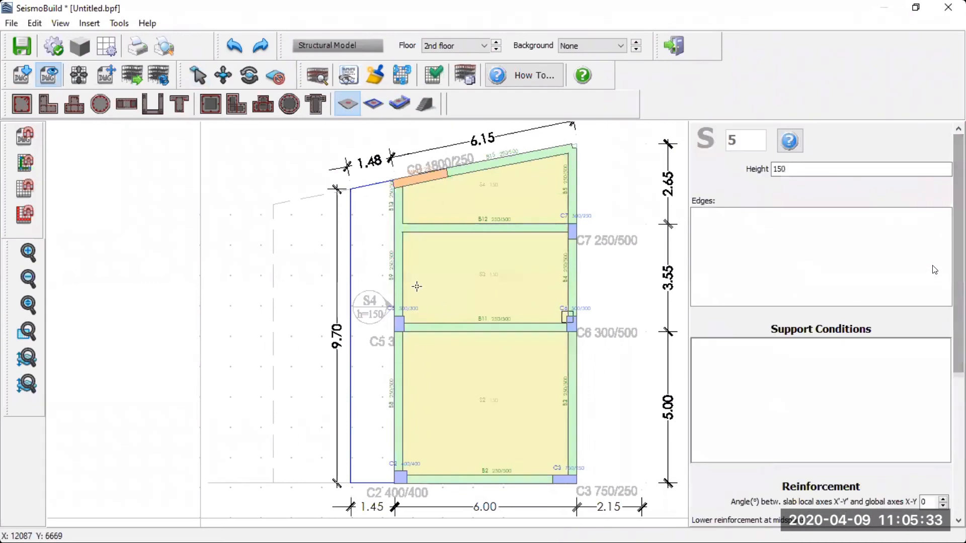
pyautogui.click(385, 284)
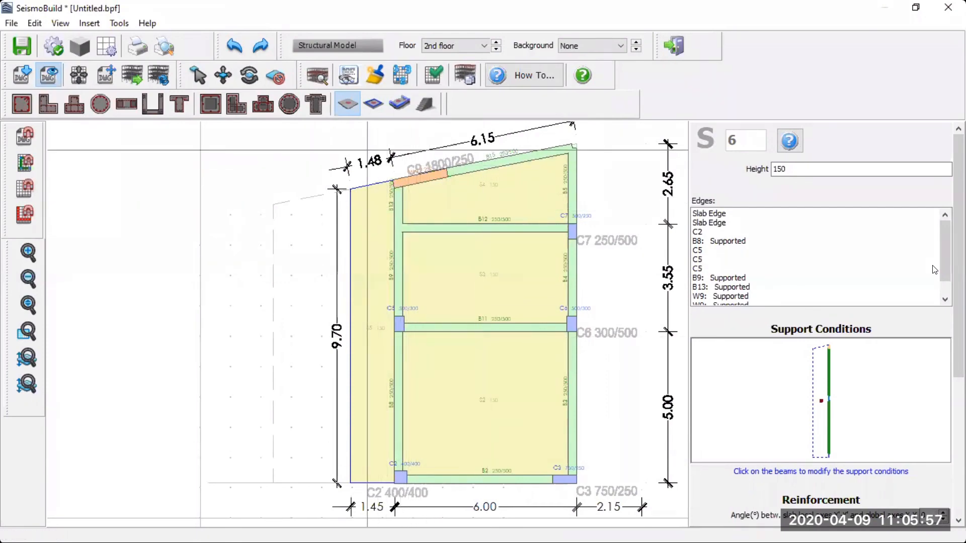
# Step: Inspect the 2nd storey with its cantilever slab in 3D from several angles, and close the 3D view
pyautogui.click(317, 75)
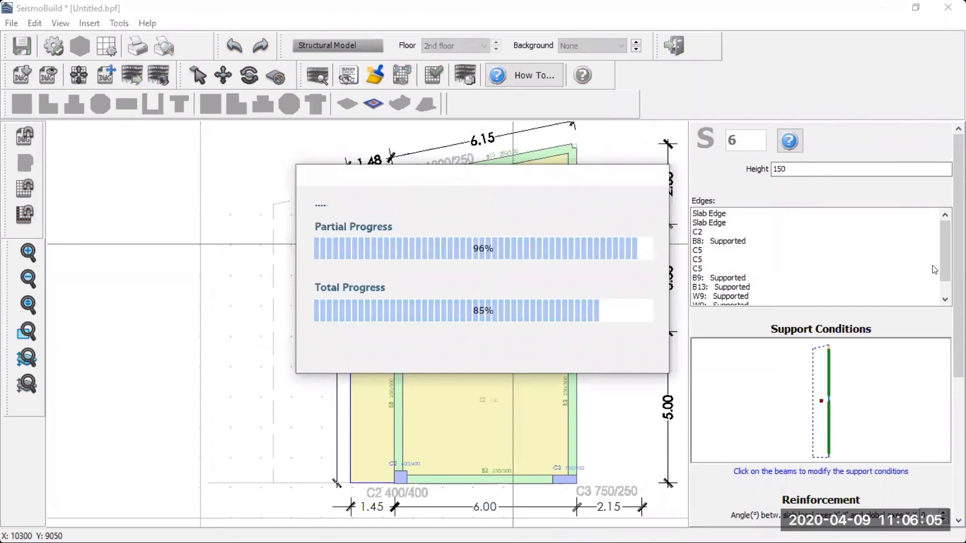
pyautogui.moveTo(504, 334); pyautogui.dragTo(463, 332)
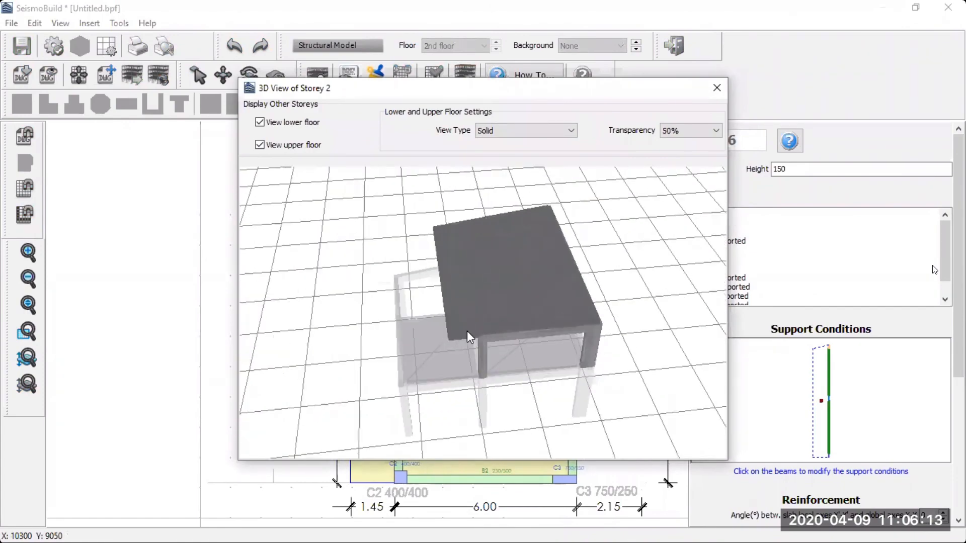
pyautogui.moveTo(455, 345)
pyautogui.mouseDown()
pyautogui.moveTo(348, 343)
pyautogui.moveTo(425, 334)
pyautogui.moveTo(401, 332)
pyautogui.moveTo(485, 345)
pyautogui.moveTo(457, 352)
pyautogui.mouseUp()
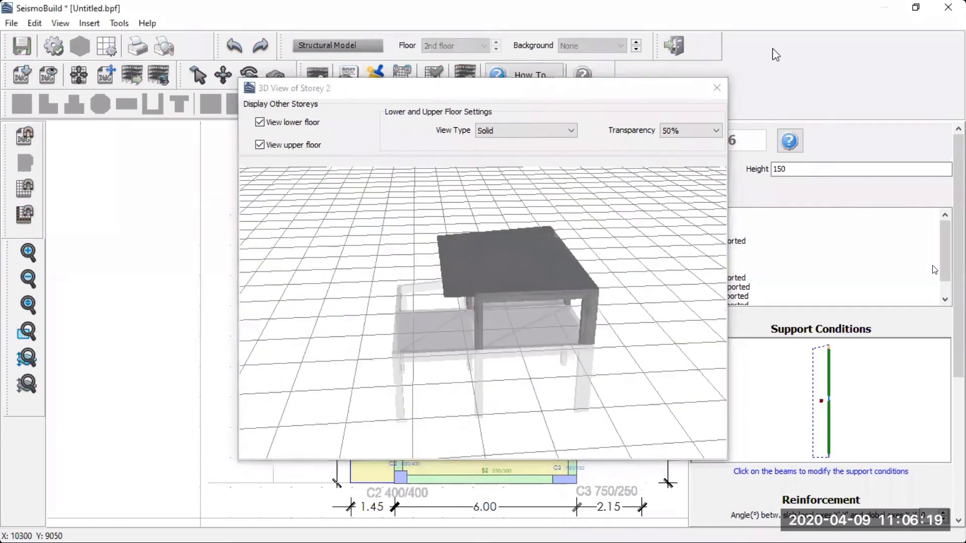
pyautogui.click(714, 89)
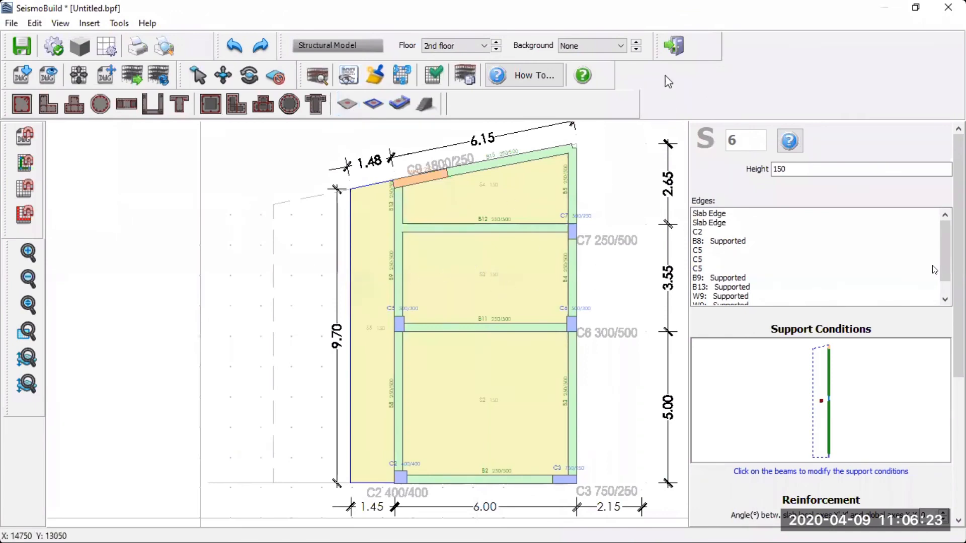
# Step: Exit the building modeller and save the project as "Tutorial 1" in the Webinars Analysis folder
pyautogui.click(683, 49)
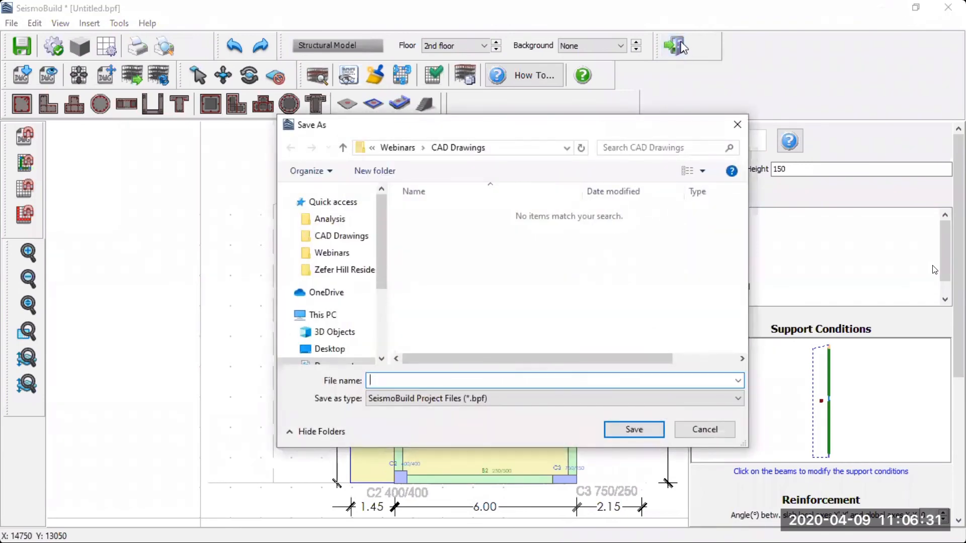
pyautogui.click(396, 148)
pyautogui.doubleClick(432, 212)
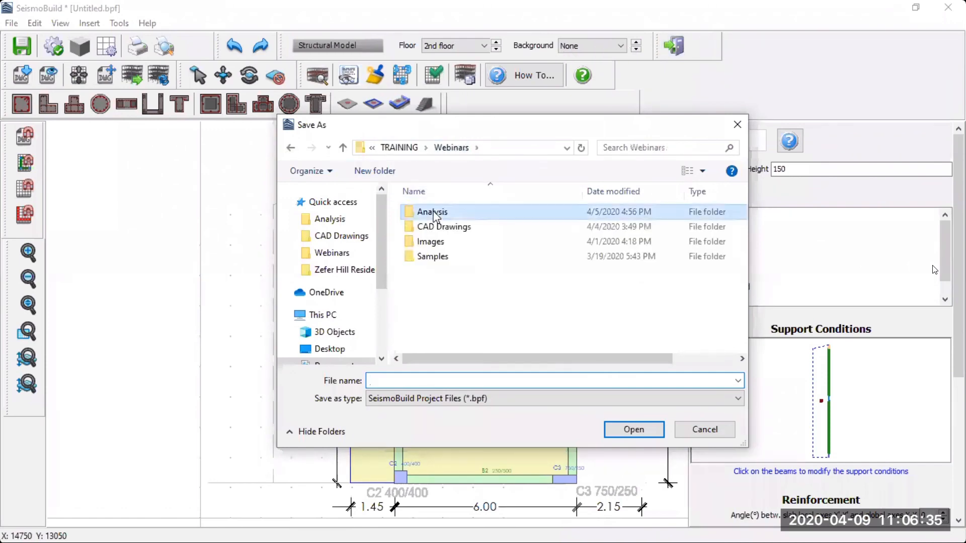
pyautogui.click(442, 377)
pyautogui.write('Tuto')
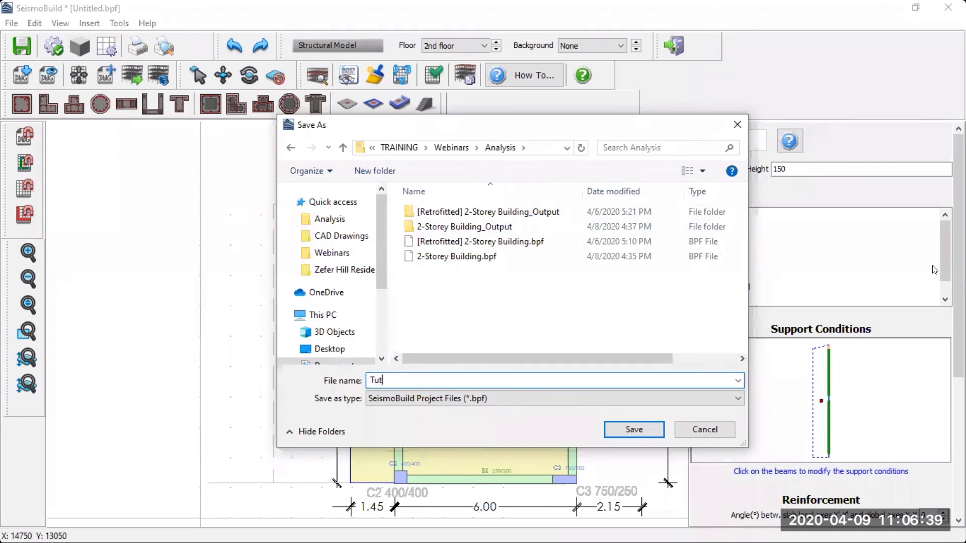
pyautogui.write('rial 1')
pyautogui.click(640, 430)
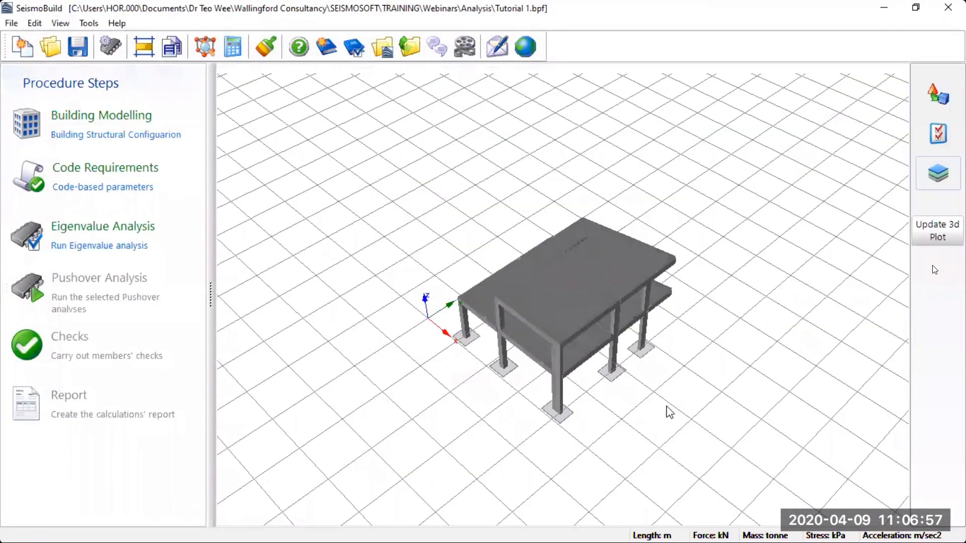
# Step: Look around the complete building in 3D and open the Code Requirements settings
pyautogui.moveTo(587, 401); pyautogui.dragTo(669, 410)
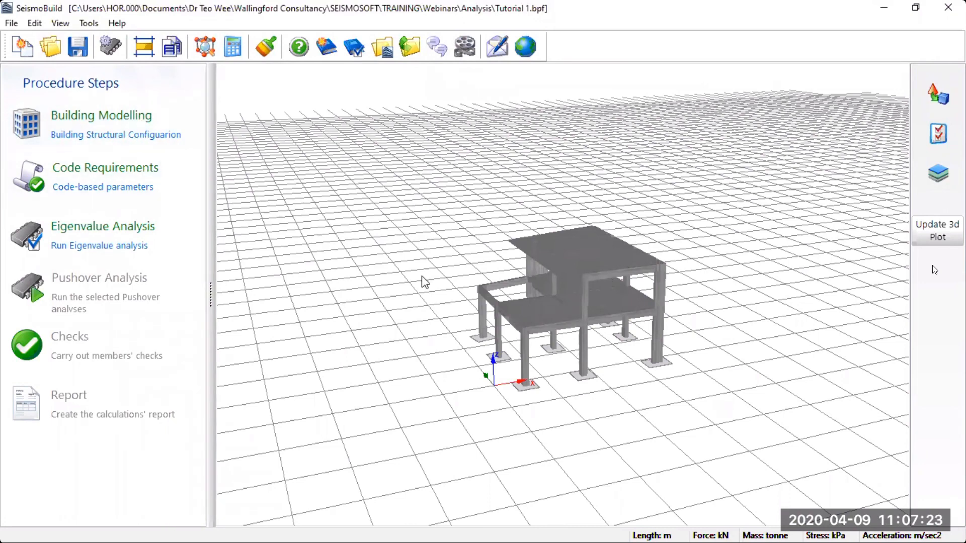
pyautogui.click(92, 175)
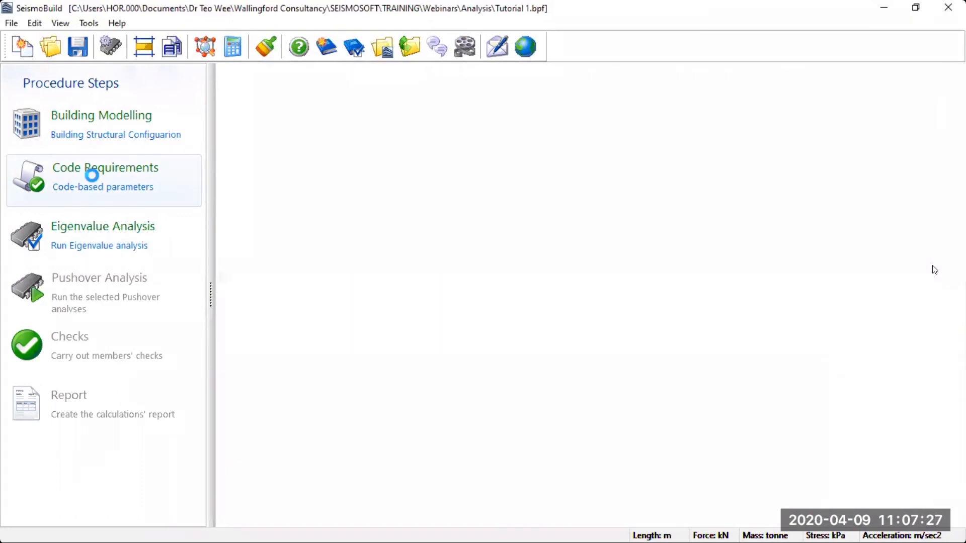
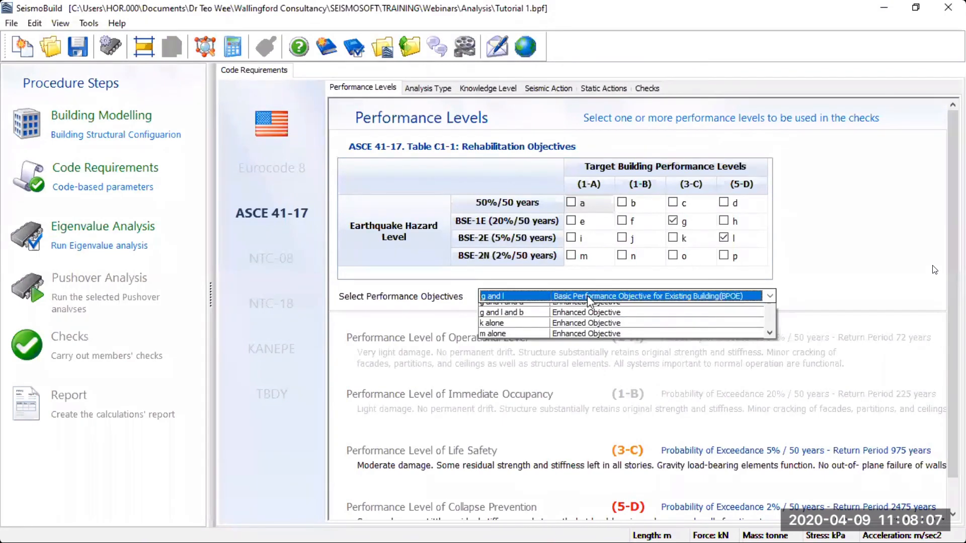
# Step: Look through the available performance objectives, keeping g and l, the Basic Performance Objective for Existing Building (BPOE)
pyautogui.click(588, 296)
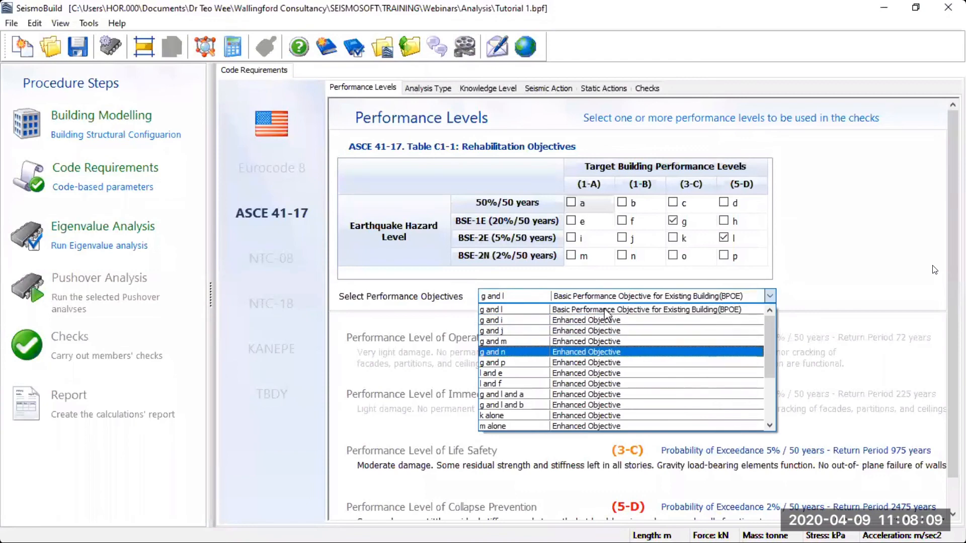
pyautogui.scroll(-2, 605, 311)
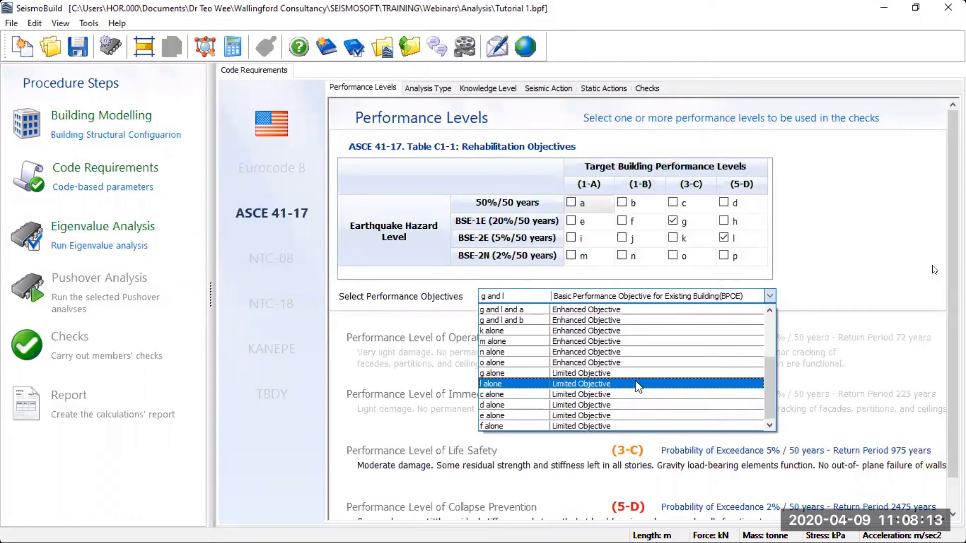
pyautogui.scroll(1, 757, 333)
pyautogui.scroll(3, 757, 336)
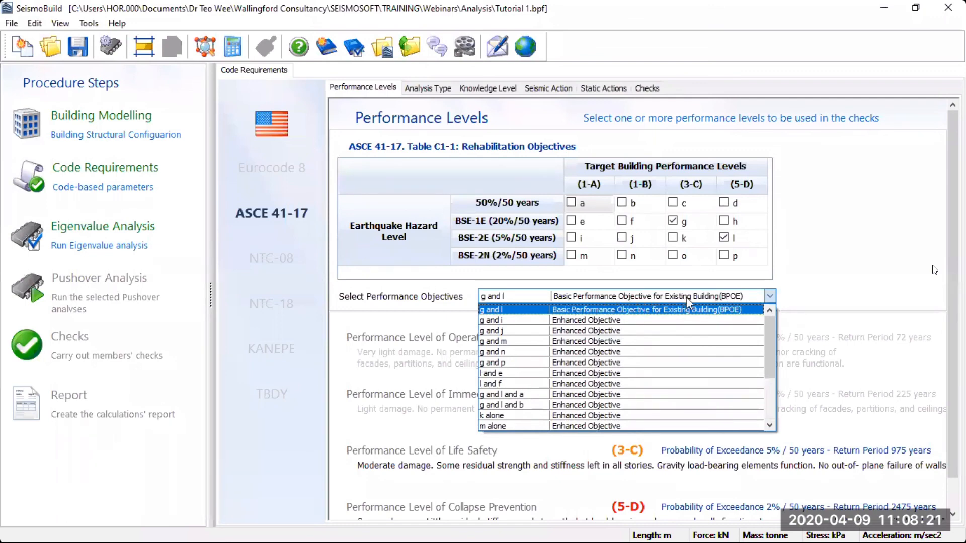
pyautogui.click(749, 310)
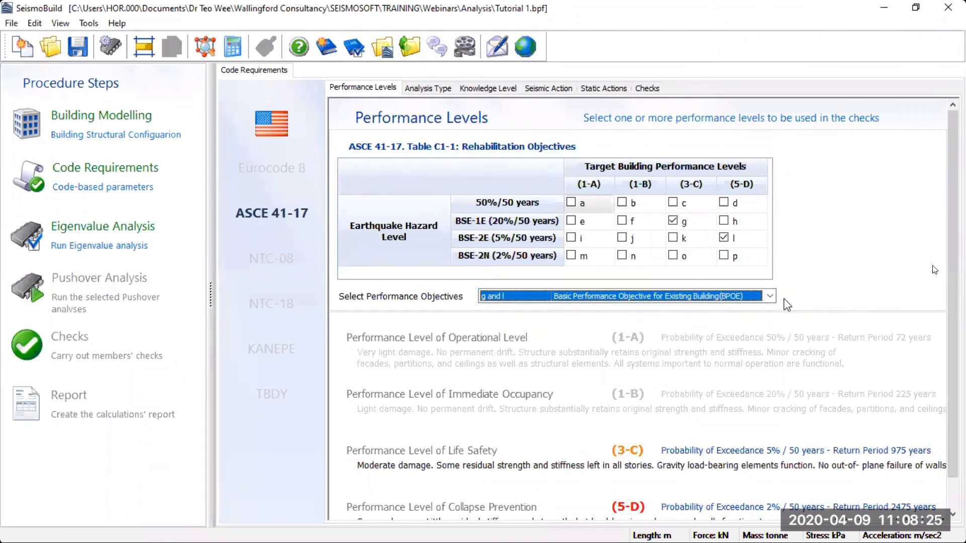
pyautogui.click(770, 296)
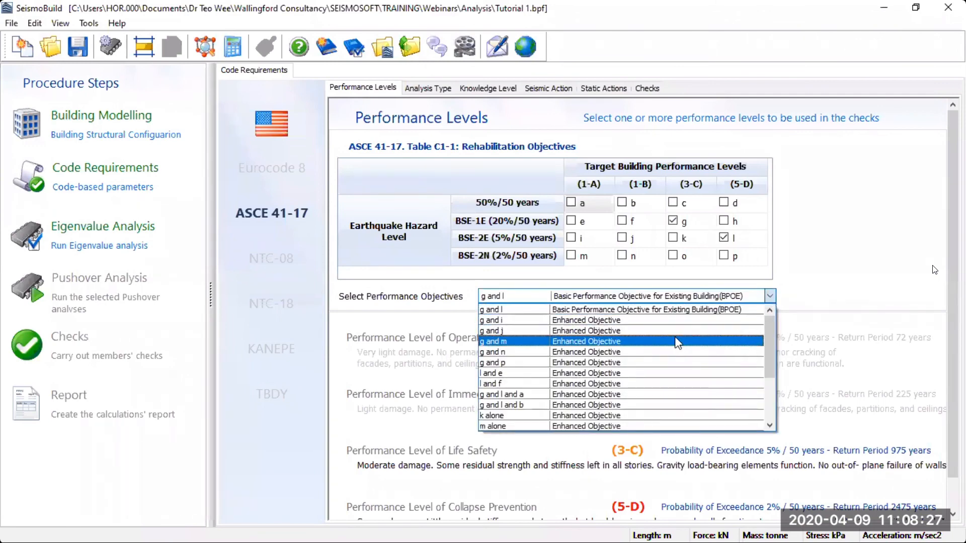
pyautogui.click(834, 265)
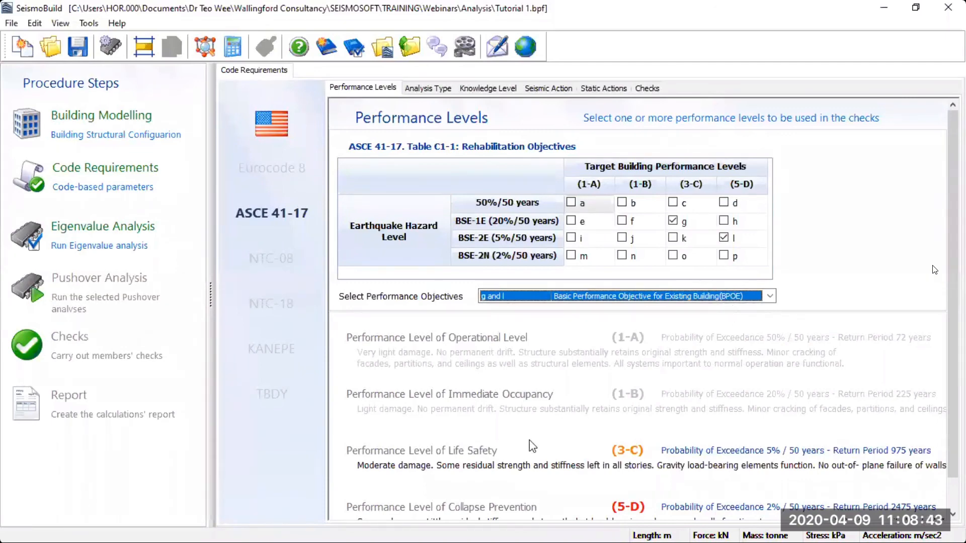
# Step: Add objective b (50%/50 years, level 1-B) to the rehabilitation objectives, trying objective m and clearing it again
pyautogui.scroll(-1, 498, 414)
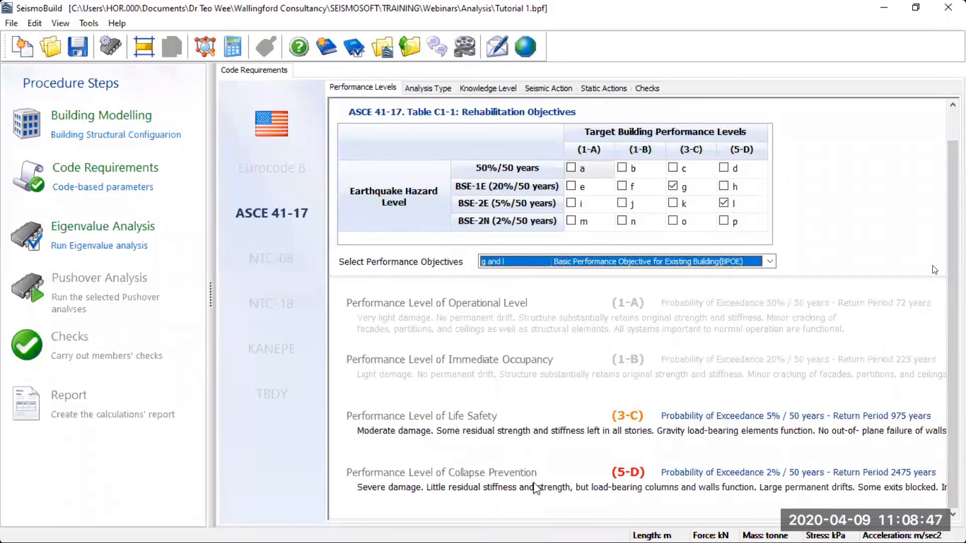
pyautogui.click(623, 168)
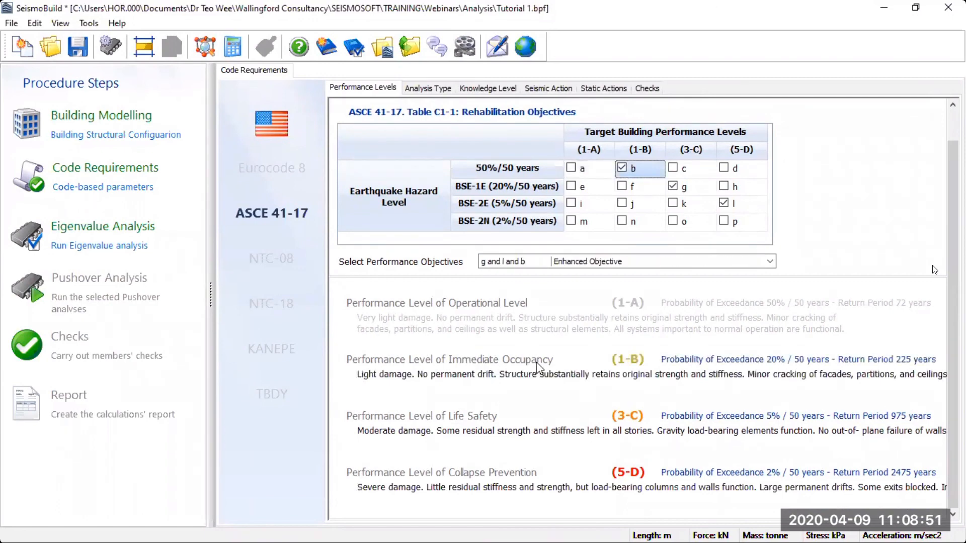
pyautogui.click(572, 221)
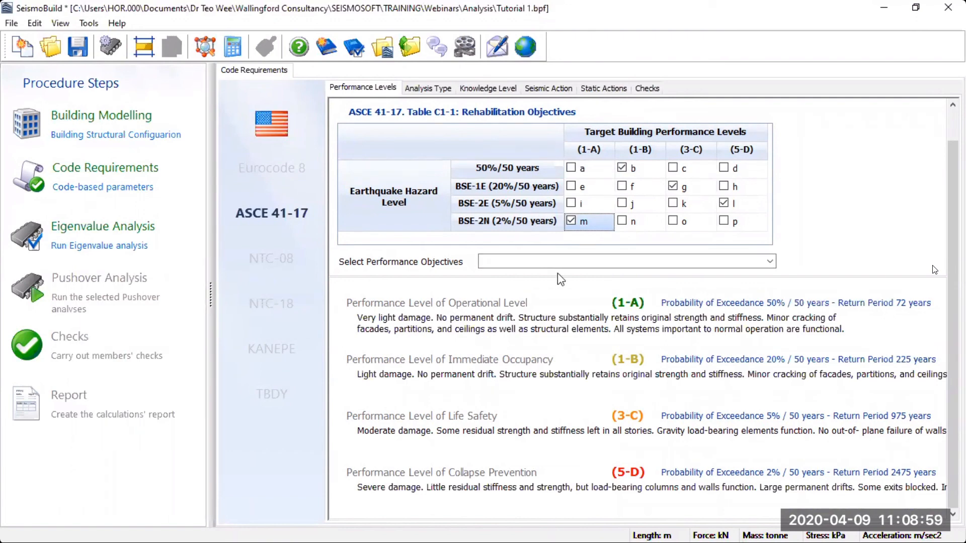
pyautogui.click(571, 221)
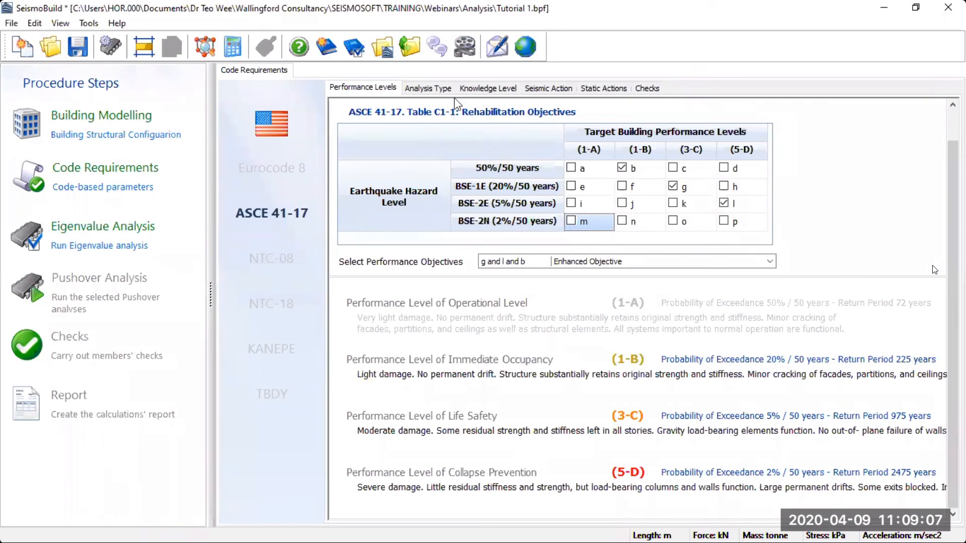
# Step: Try the Basic Combinations pushover pattern scheme, apply the ASCE 41-17 scheme instead, and review its selected load patterns
pyautogui.click(436, 89)
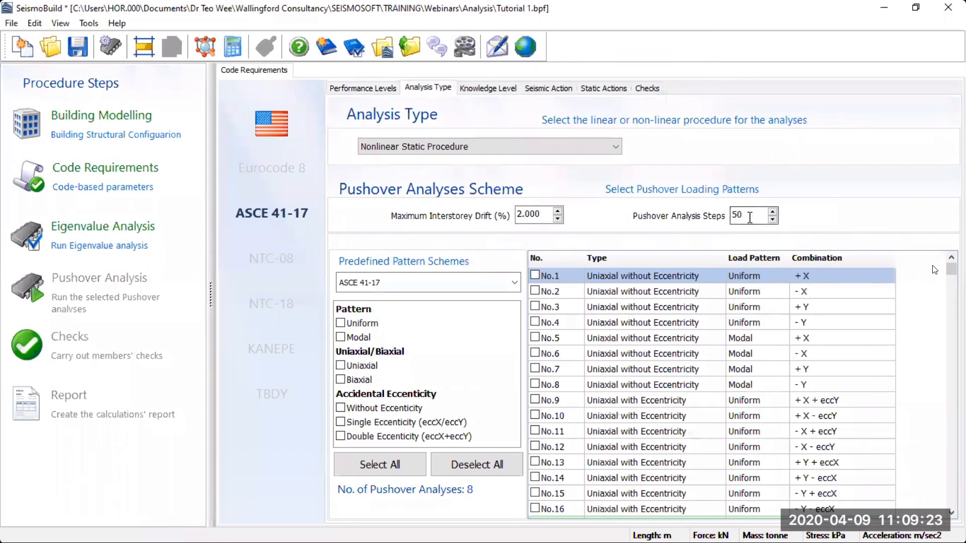
pyautogui.click(451, 283)
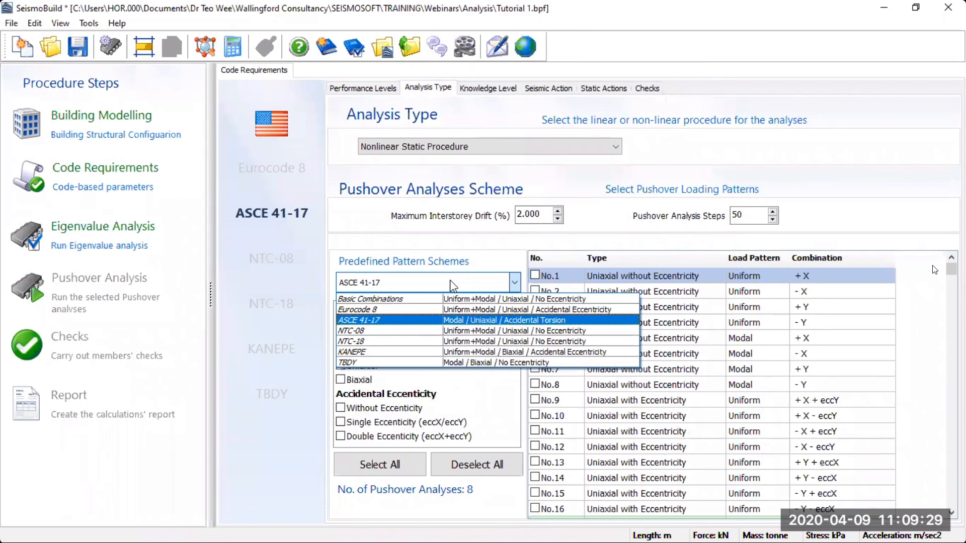
pyautogui.click(472, 298)
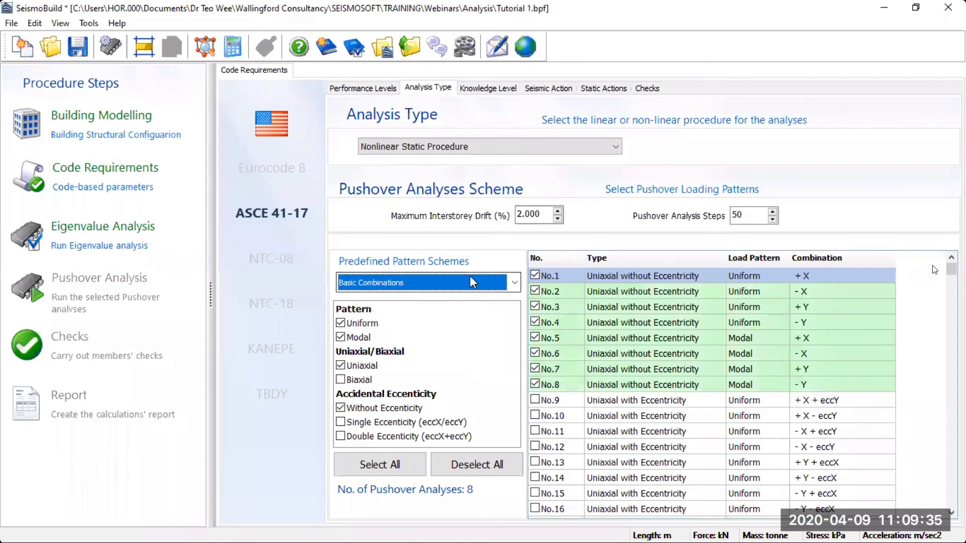
pyautogui.click(470, 280)
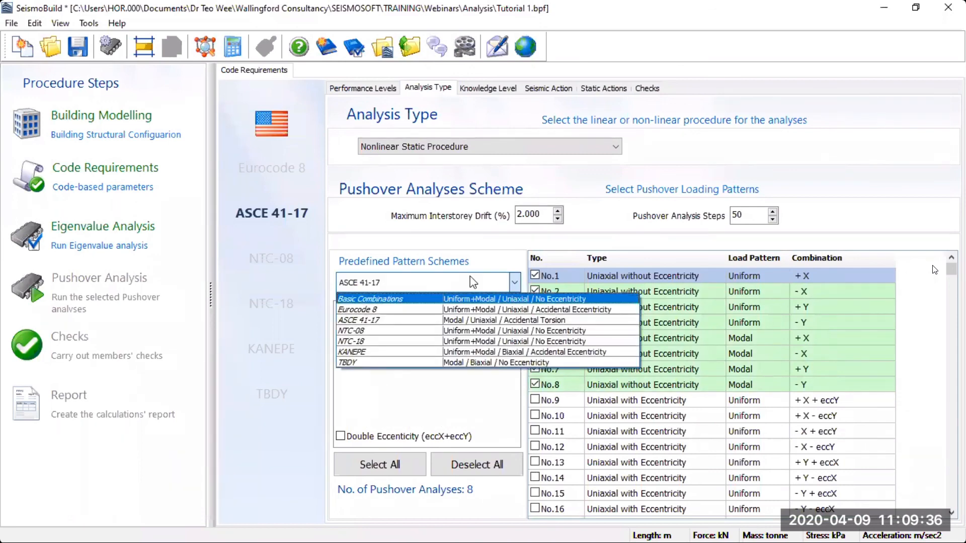
pyautogui.click(461, 321)
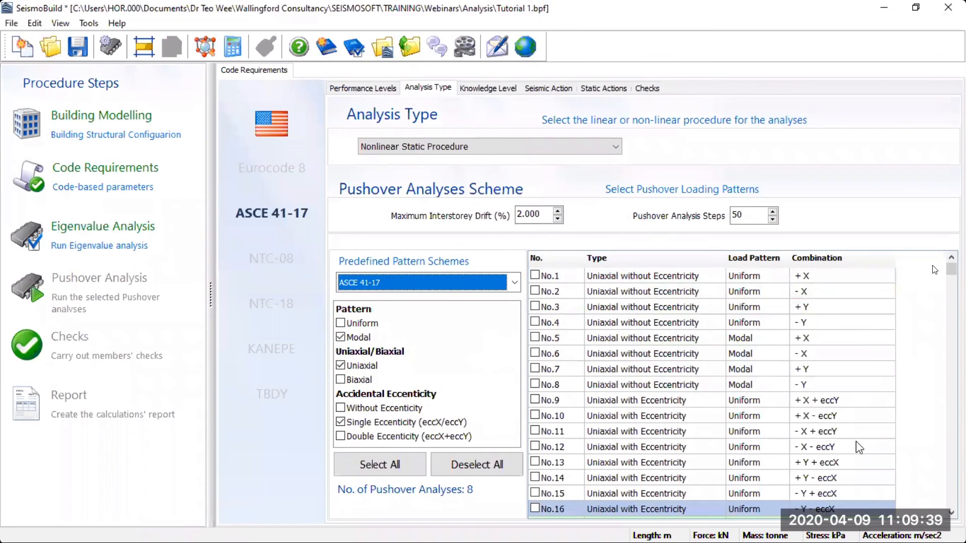
pyautogui.scroll(-6, 847, 435)
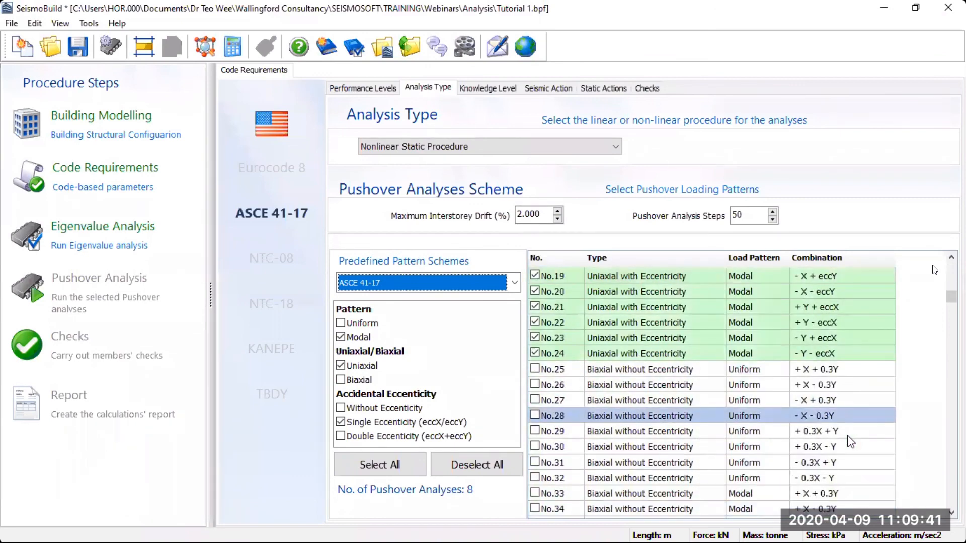
pyautogui.scroll(2, 848, 437)
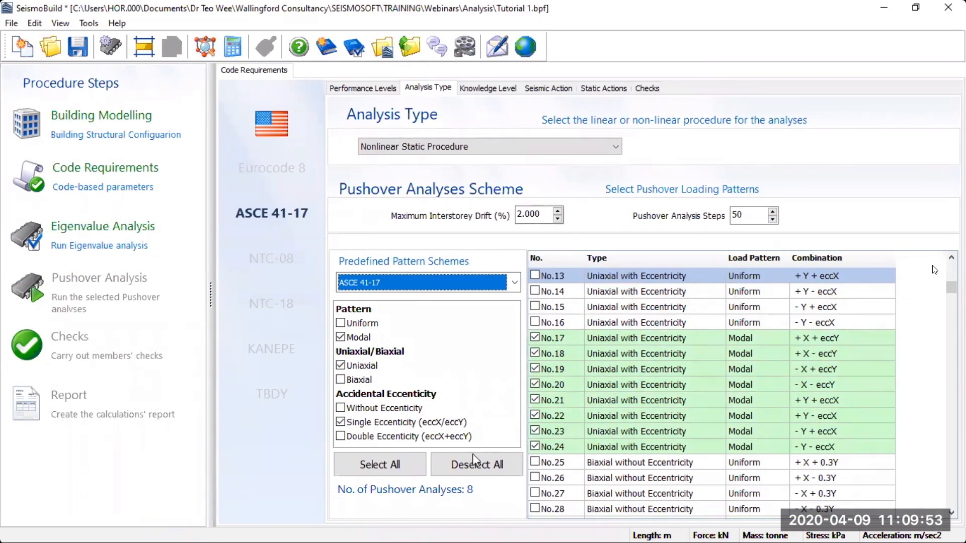
# Step: Try selecting all pushover load patterns and restore the predefined ASCE 41-17 scheme
pyautogui.click(395, 468)
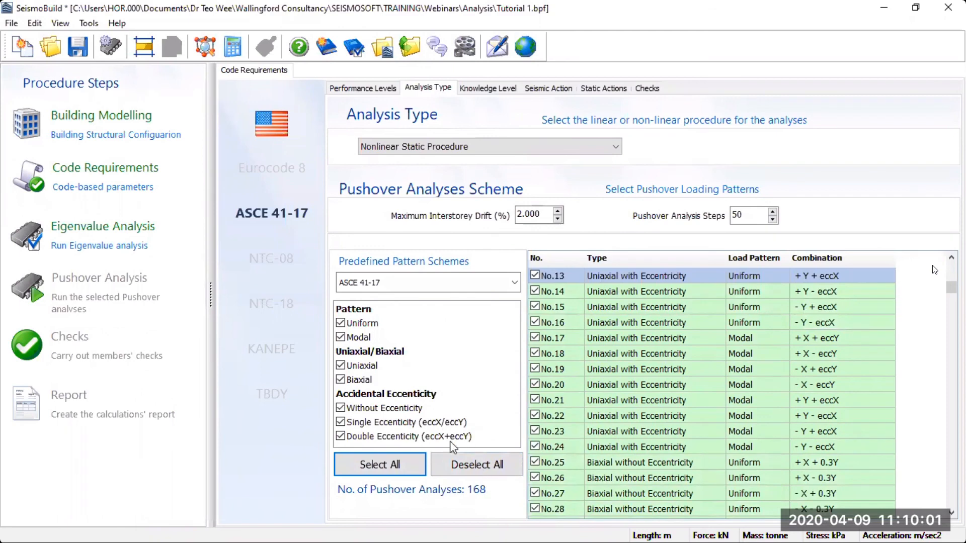
pyautogui.click(487, 281)
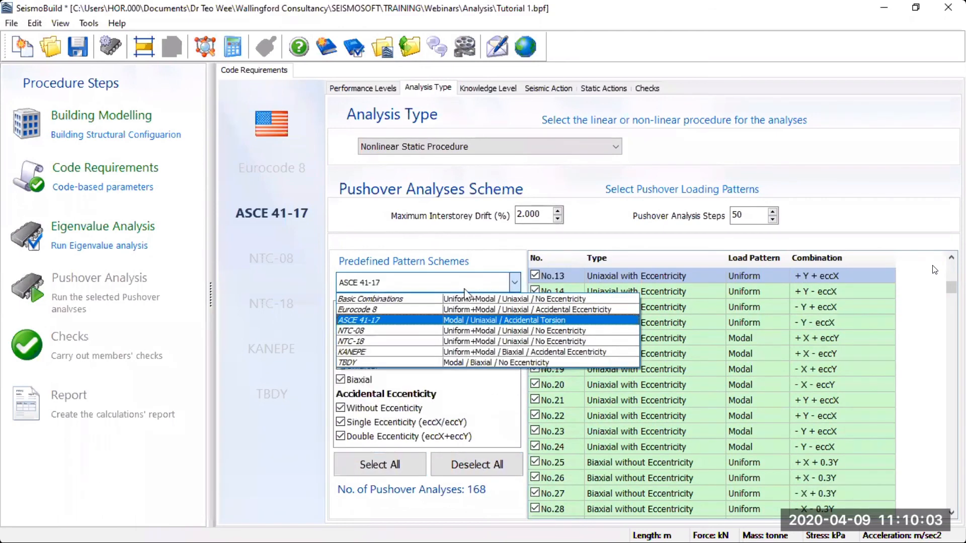
pyautogui.click(431, 320)
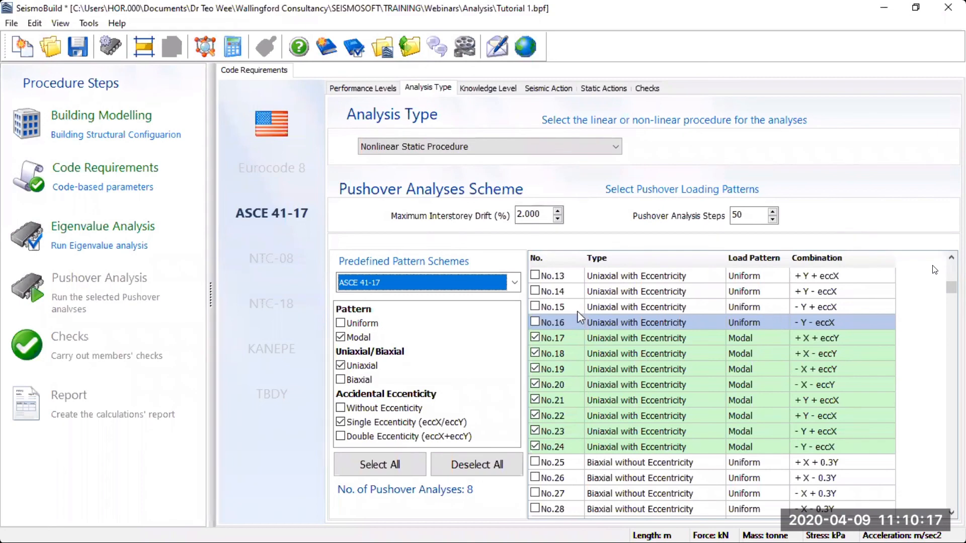
# Step: Choose the Usual level of knowledge and set the soil class of the seismic action to C
pyautogui.click(487, 89)
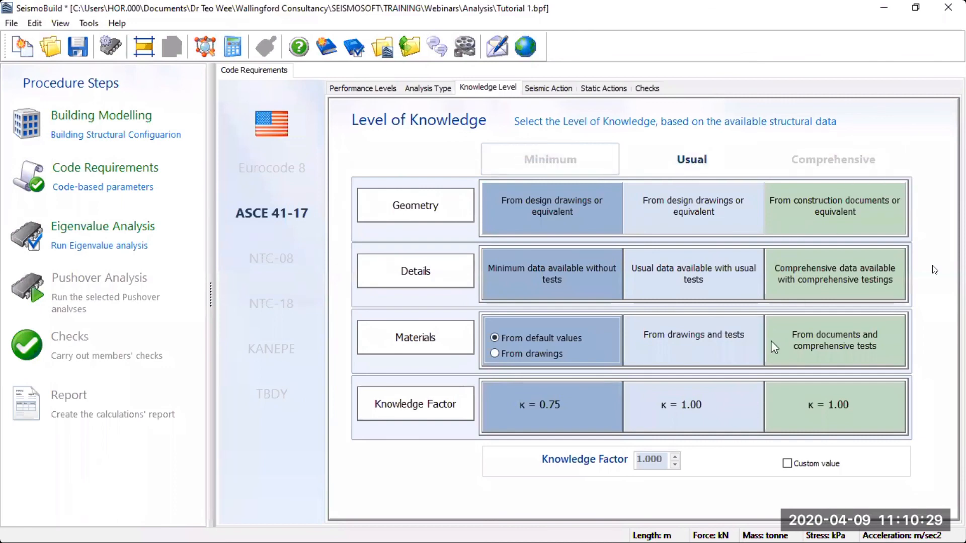
pyautogui.click(720, 160)
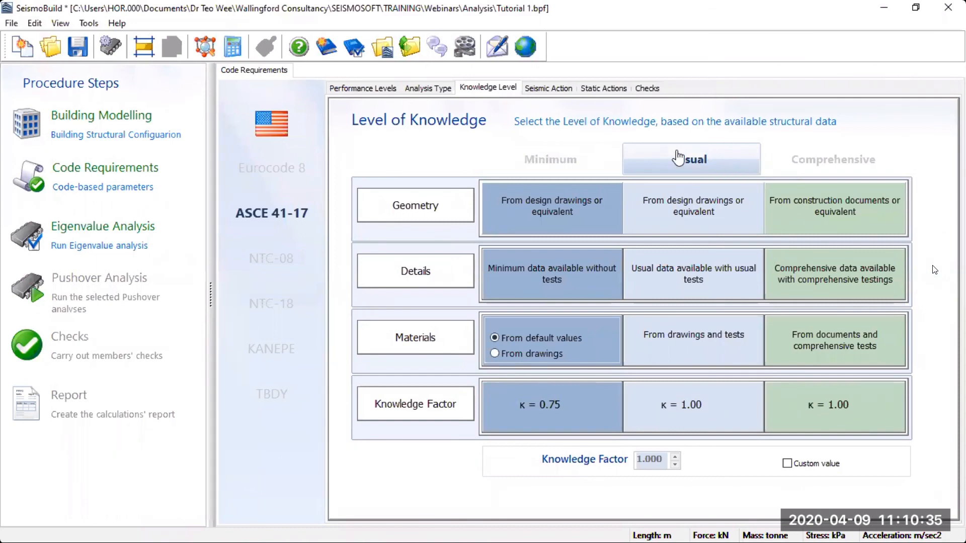
pyautogui.click(548, 89)
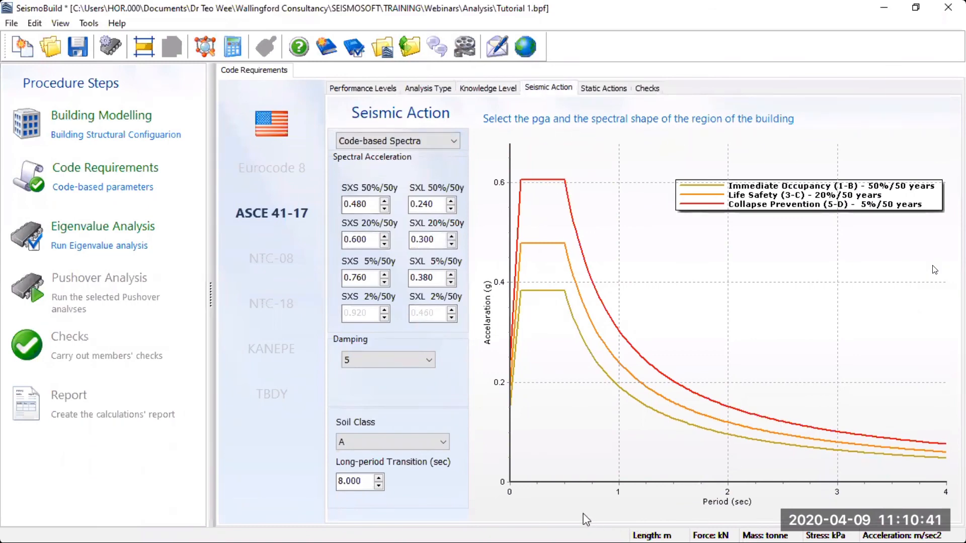
pyautogui.click(443, 441)
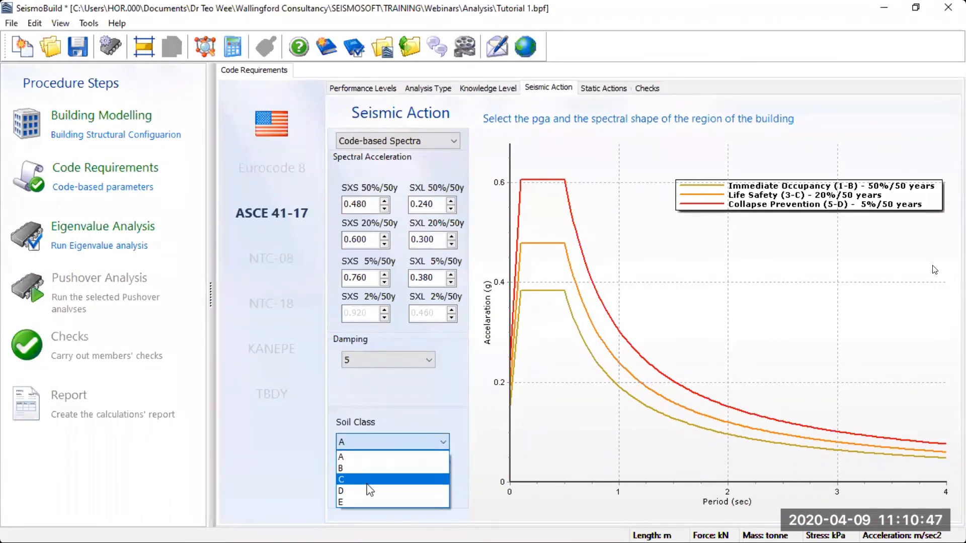
pyautogui.click(365, 480)
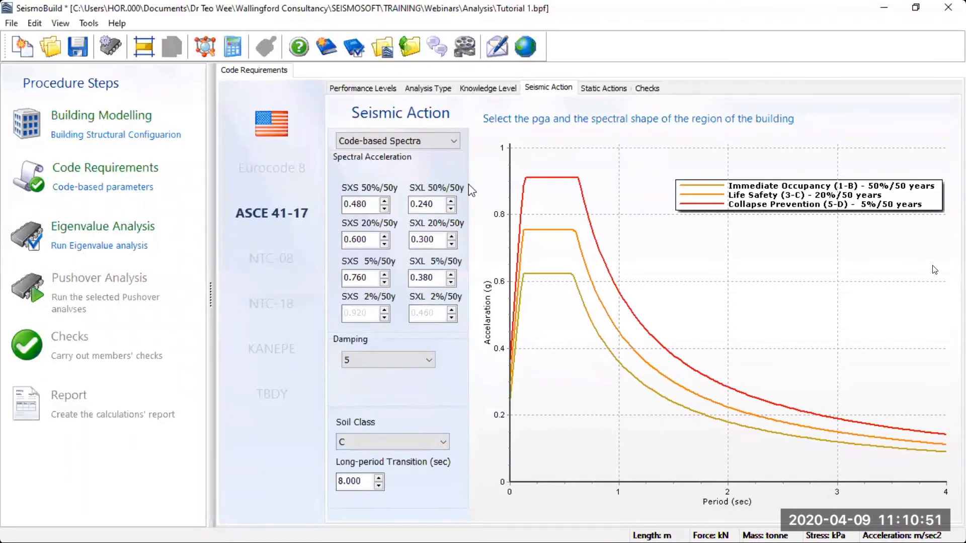
# Step: Look at the input options for user-defined spectra and cancel without replacing the code-based spectra
pyautogui.click(452, 143)
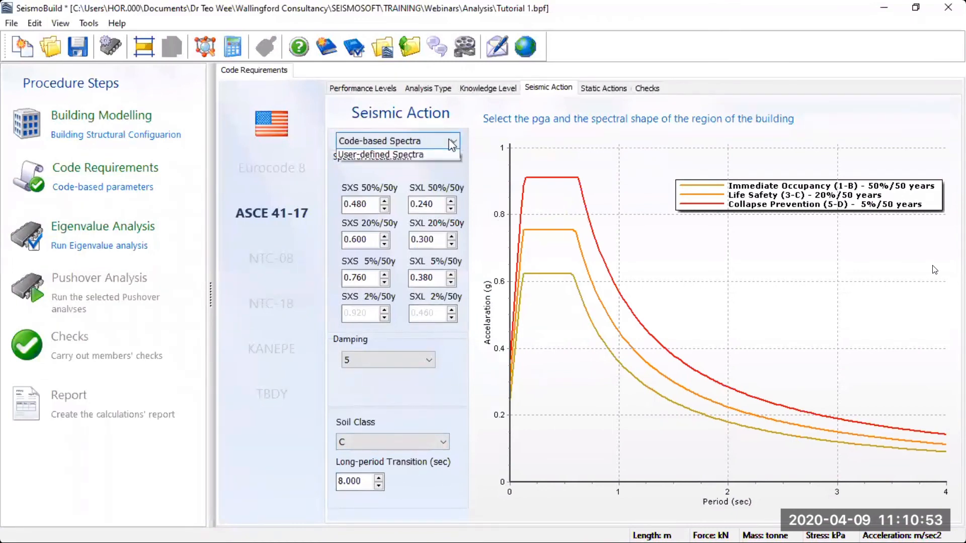
pyautogui.click(444, 171)
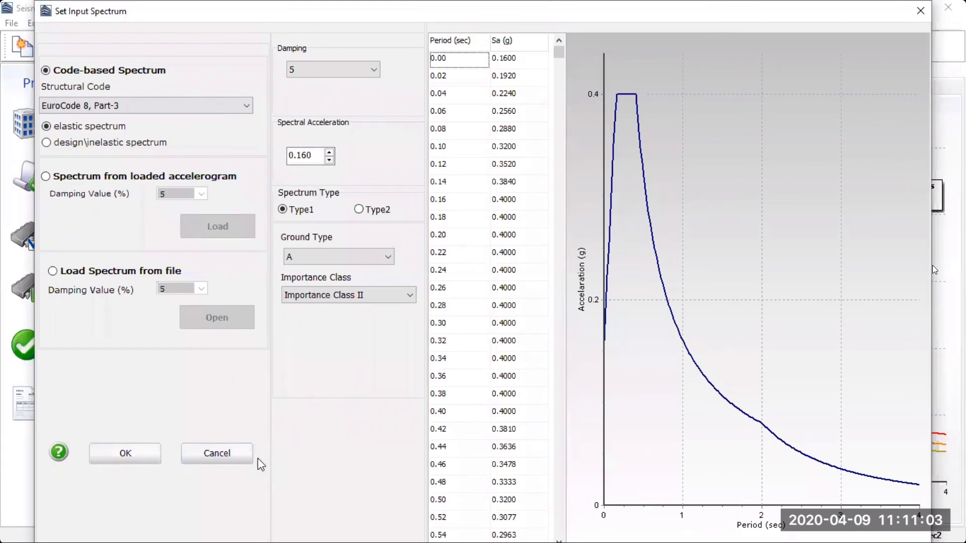
pyautogui.click(221, 454)
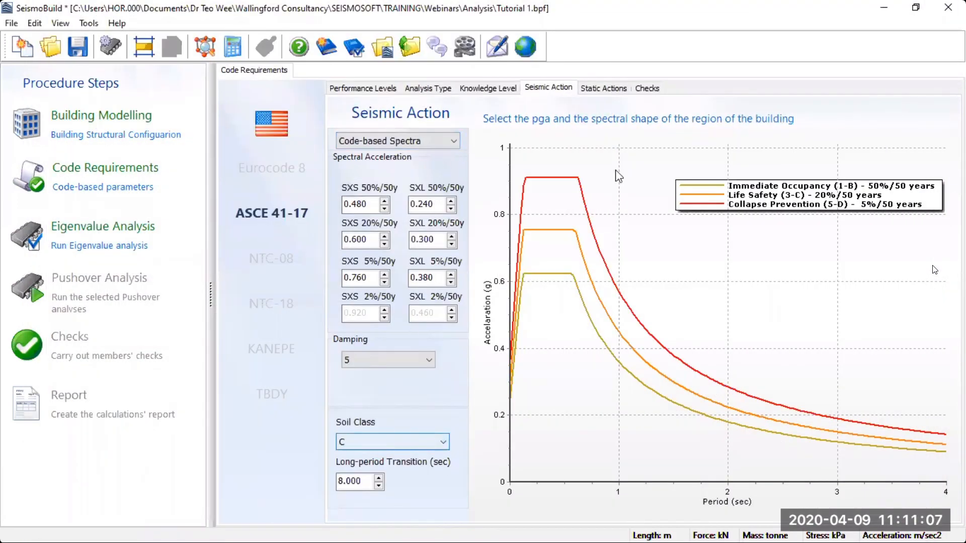
# Step: Review the static load coefficients and the checks with their Eurocode 8 and ASCE 41-17 safety factors, ending back at the performance levels
pyautogui.click(603, 88)
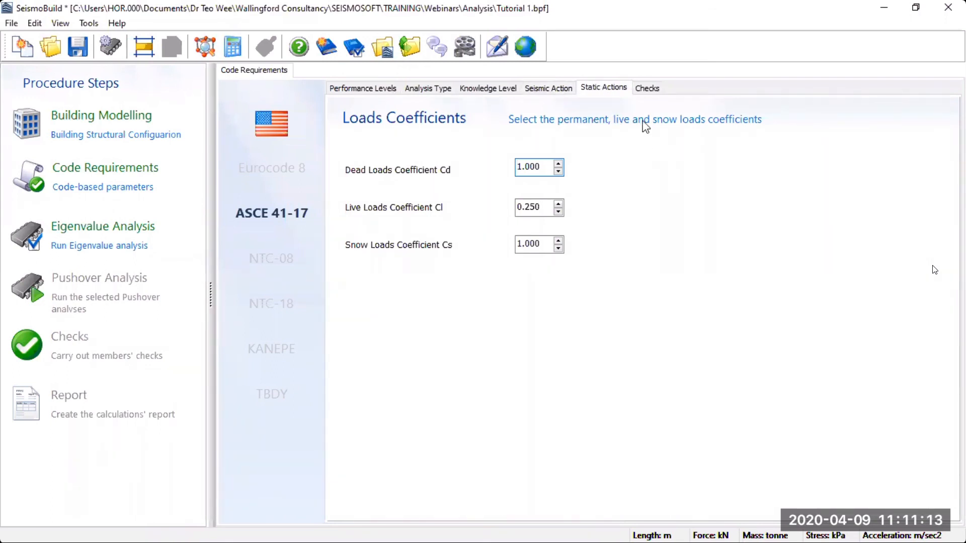
pyautogui.click(647, 91)
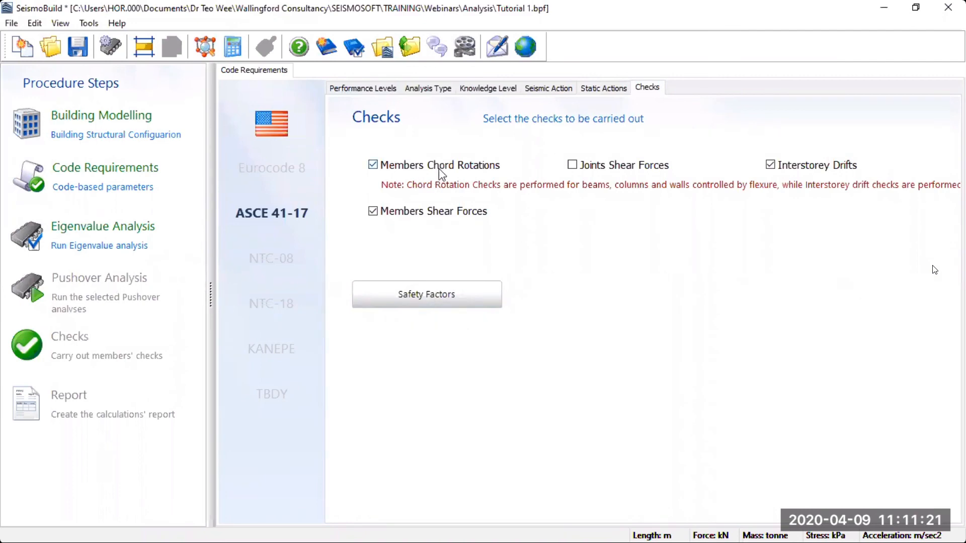
pyautogui.click(451, 297)
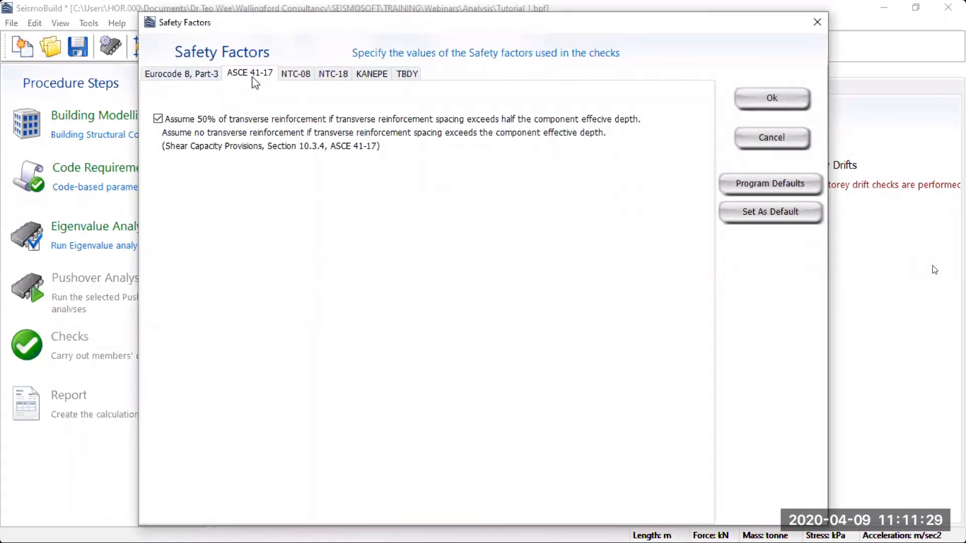
pyautogui.click(212, 74)
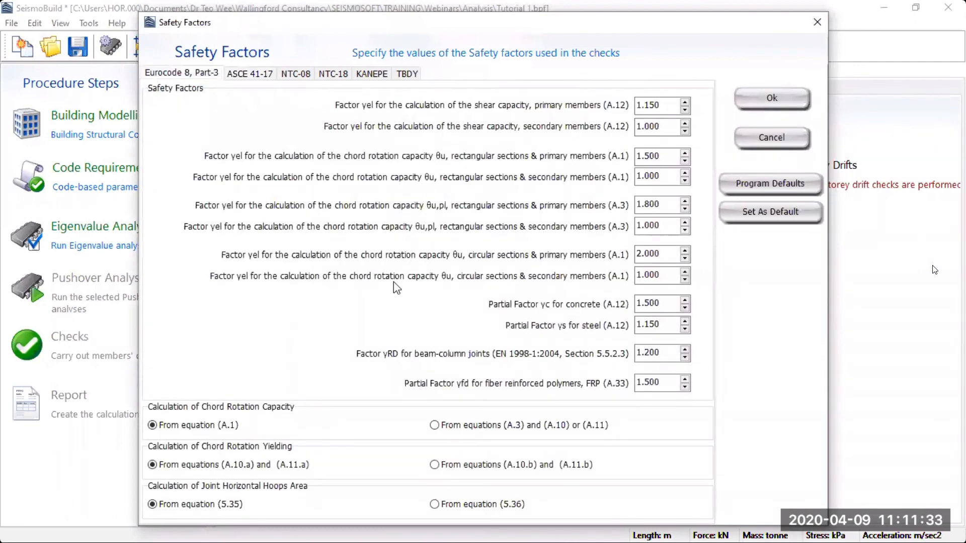
pyautogui.click(255, 75)
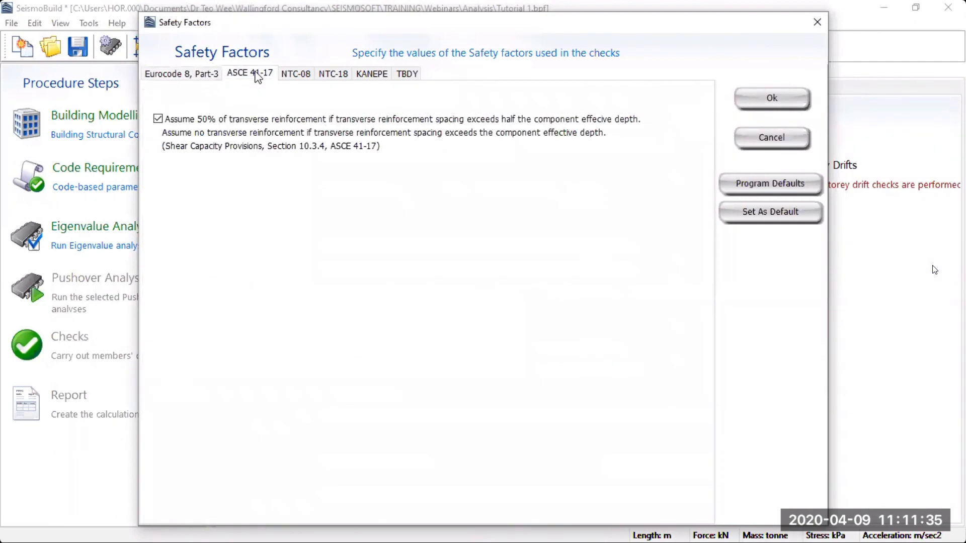
pyautogui.click(770, 98)
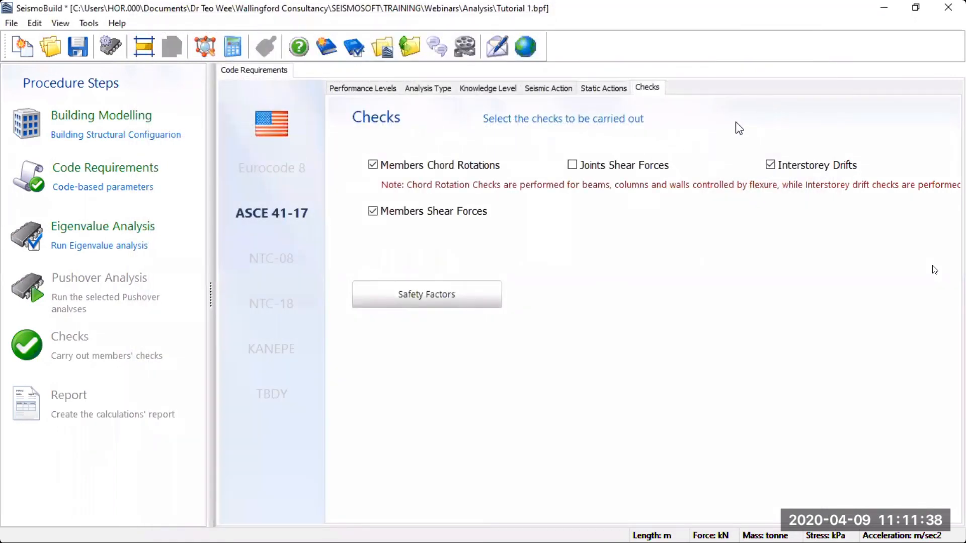
pyautogui.click(361, 90)
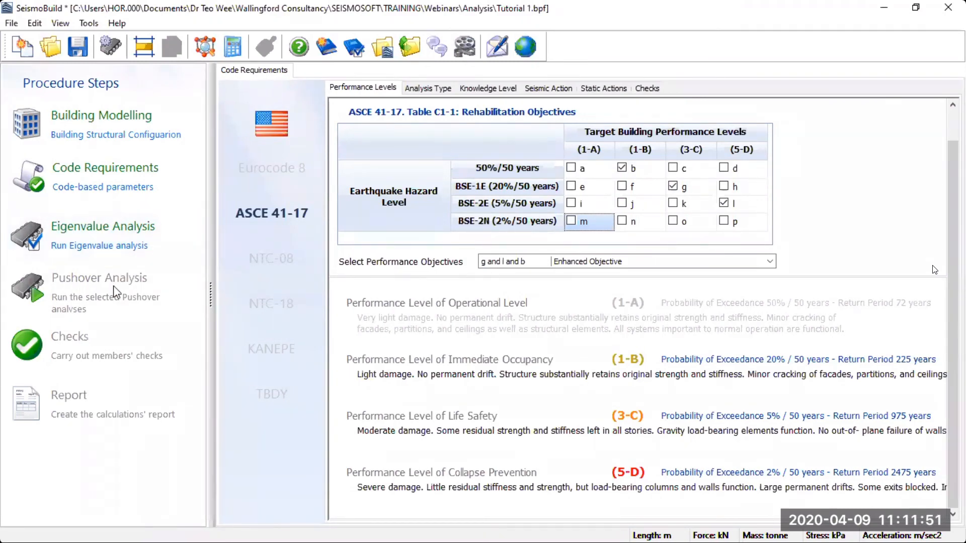
# Step: Save the project changes and run the eigenvalue analysis, dismissing the connectivity verification notice
pyautogui.click(131, 239)
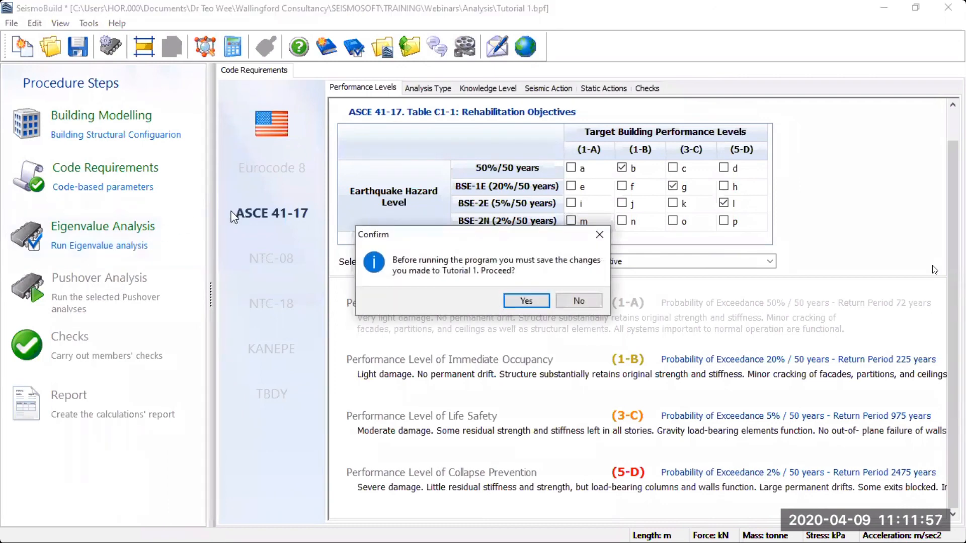
pyautogui.click(526, 301)
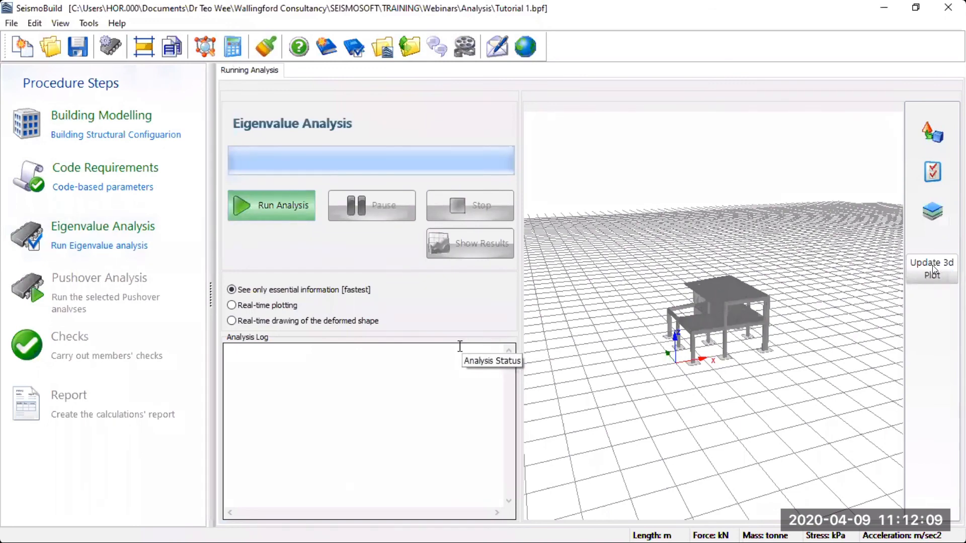
pyautogui.click(273, 199)
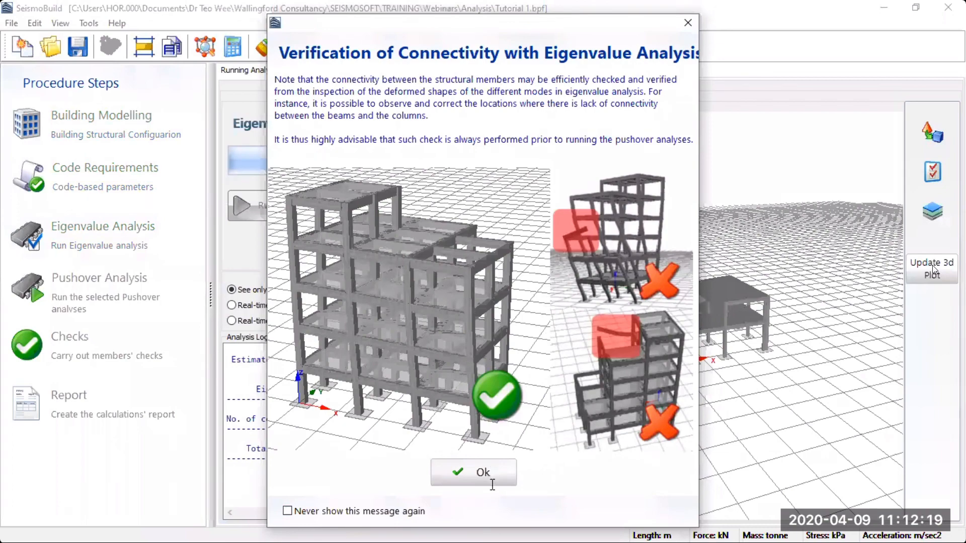
pyautogui.press('Return')
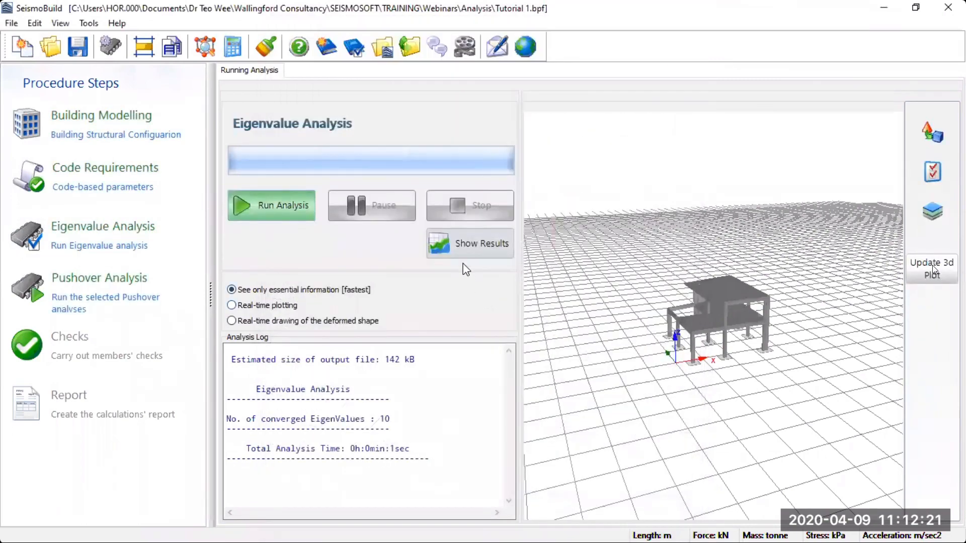
# Step: Show the eigenvalue results and animate the first mode's deformed shape, examining it from several directions
pyautogui.click(462, 245)
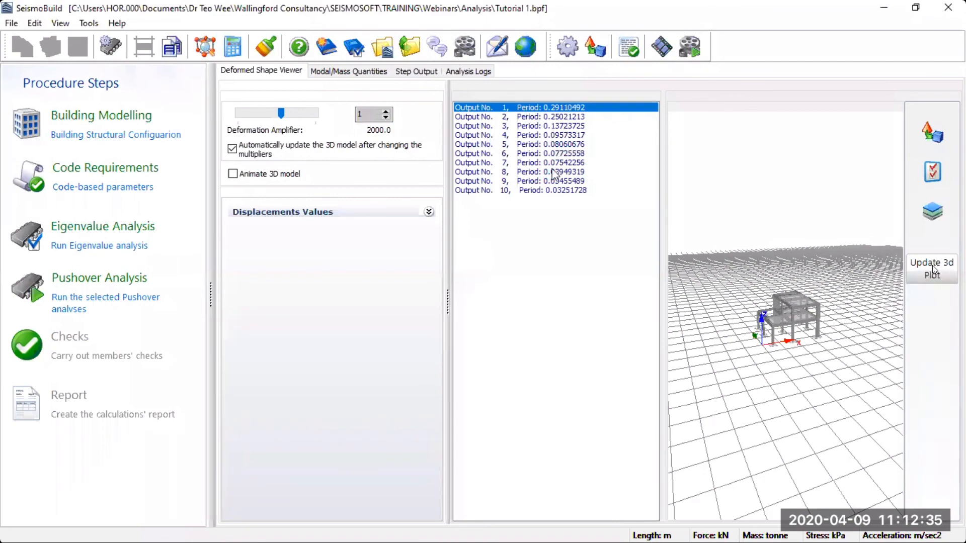
pyautogui.moveTo(664, 328); pyautogui.dragTo(675, 328)
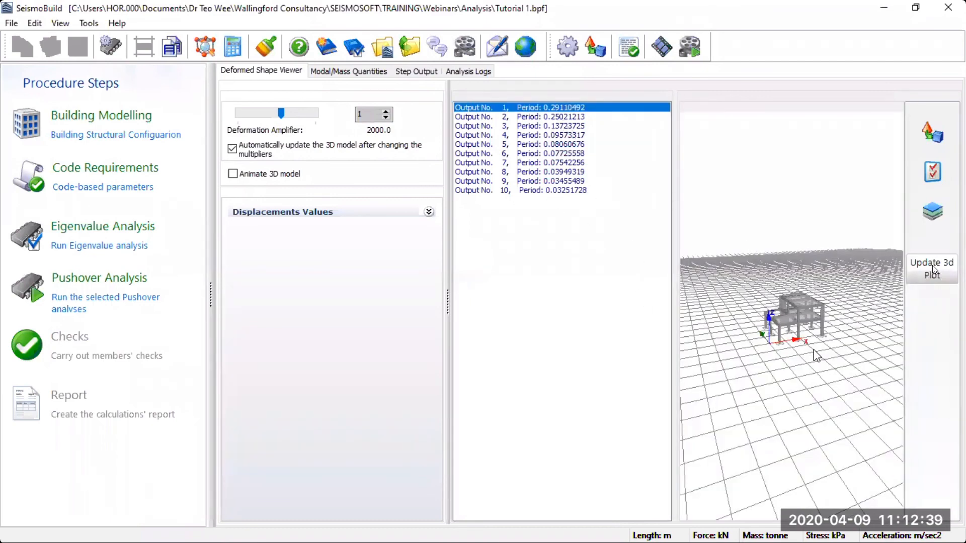
pyautogui.scroll(3, 812, 355)
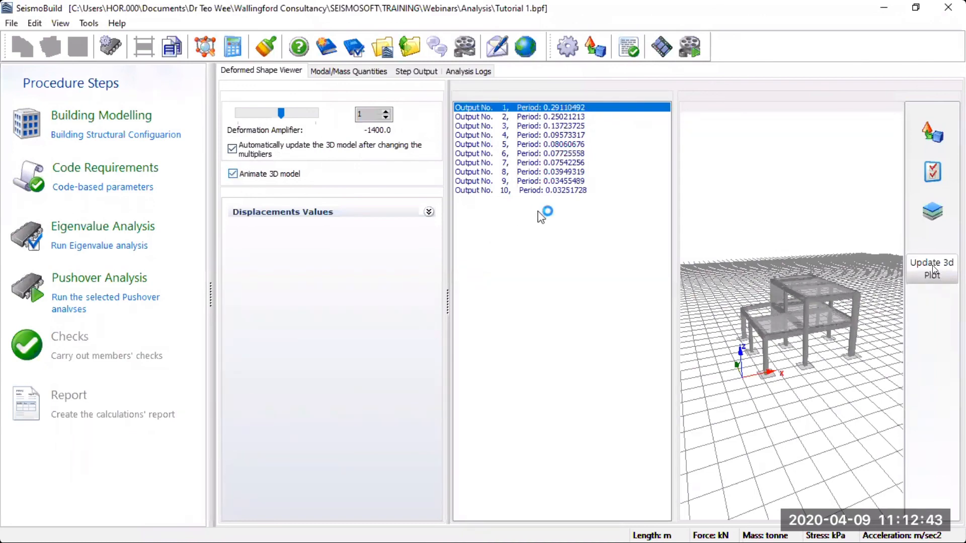
pyautogui.moveTo(793, 376); pyautogui.dragTo(831, 366)
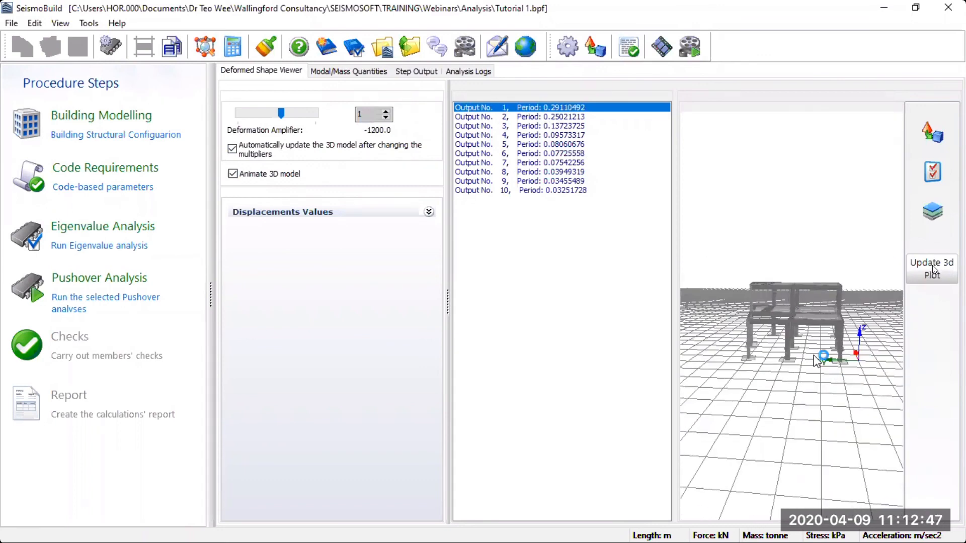
pyautogui.scroll(2, 813, 355)
pyautogui.scroll(-1, 814, 355)
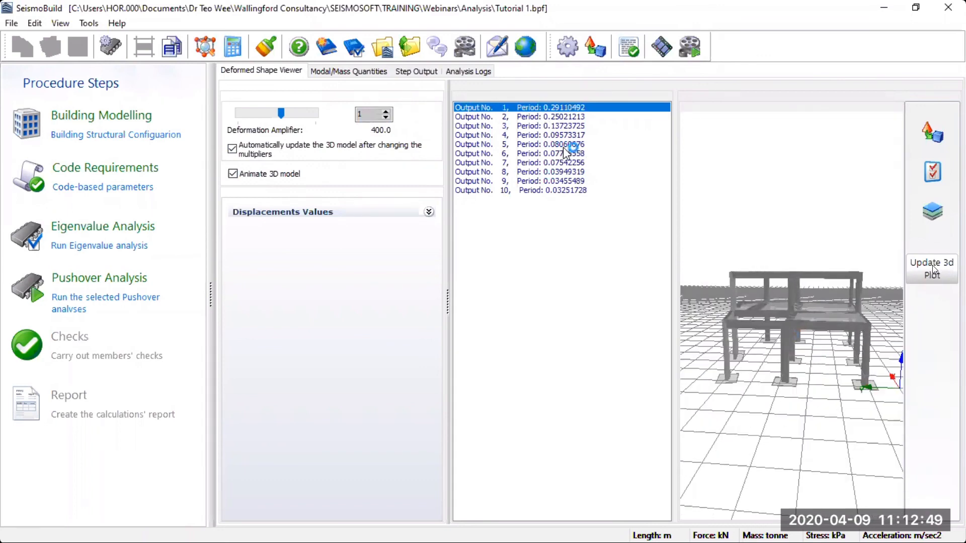
# Step: Examine the animated deformed shapes of modes 3 and 6 from different angles to check member connectivity
pyautogui.click(555, 126)
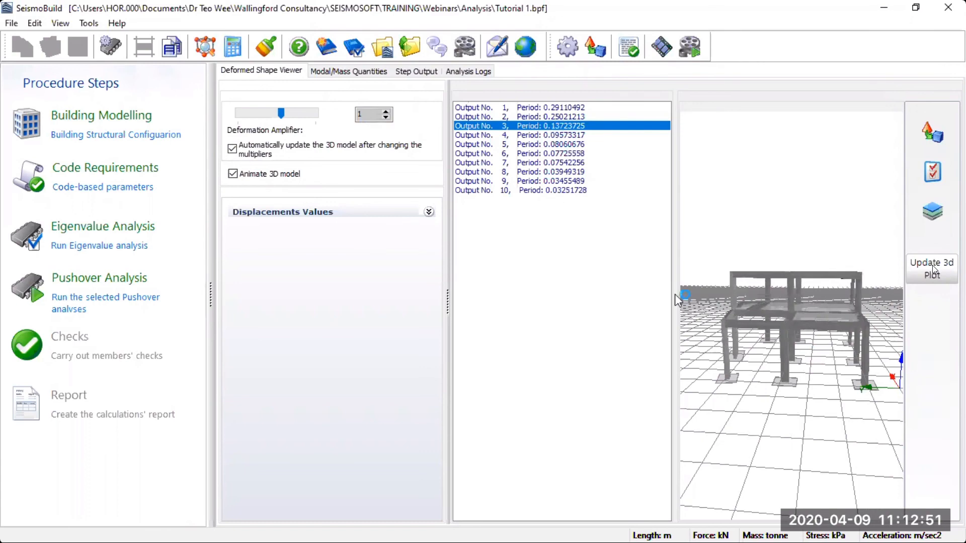
pyautogui.moveTo(853, 400); pyautogui.dragTo(758, 409)
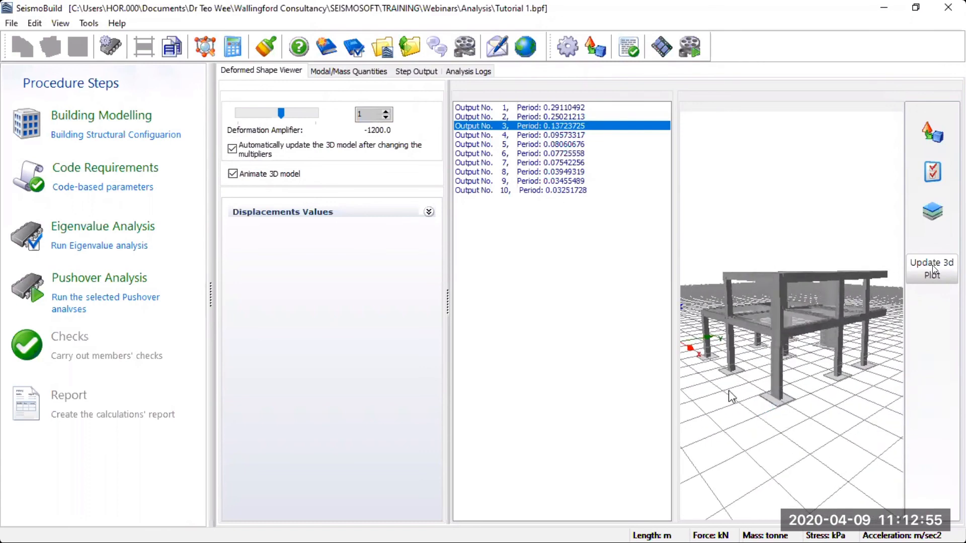
pyautogui.click(553, 154)
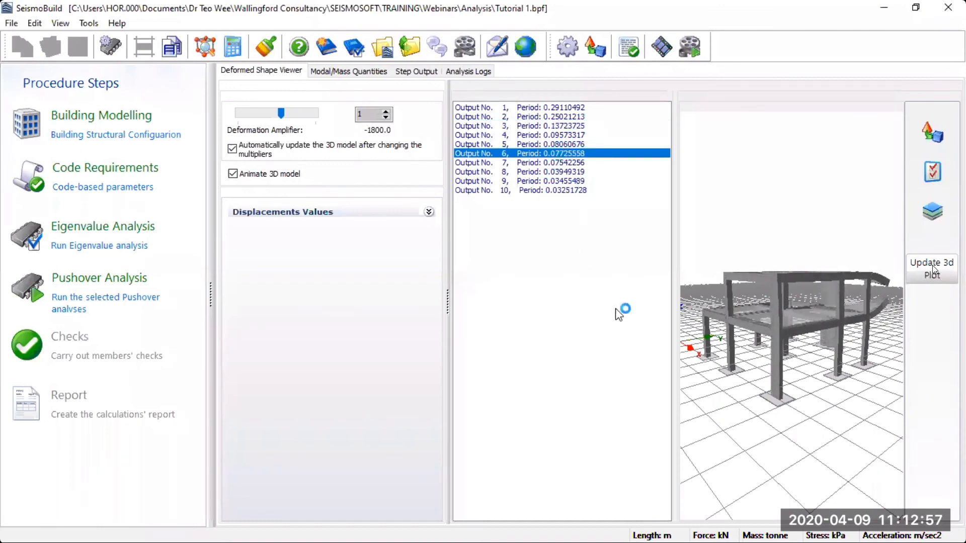
pyautogui.moveTo(825, 389); pyautogui.dragTo(858, 400)
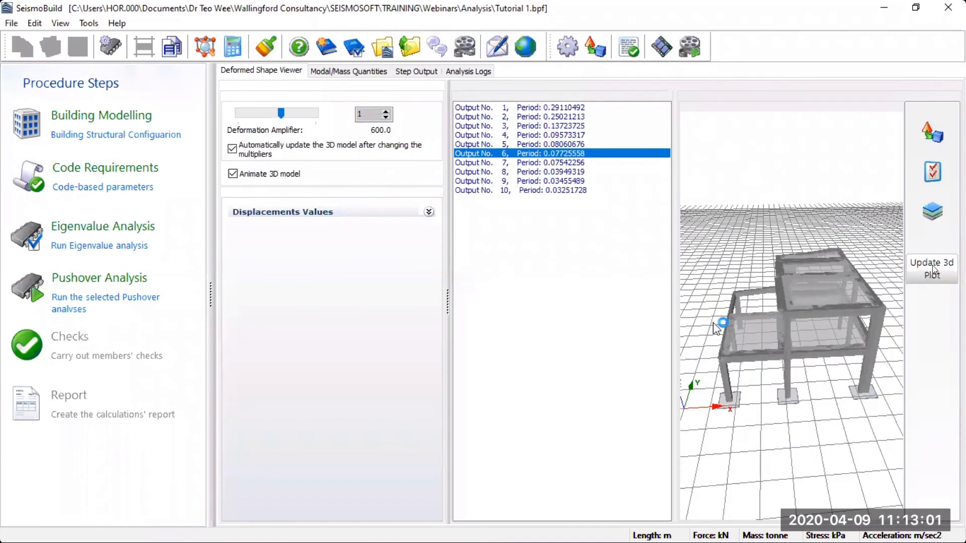
# Step: Review the modal periods and frequencies, participation factors and effective modal masses
pyautogui.click(362, 72)
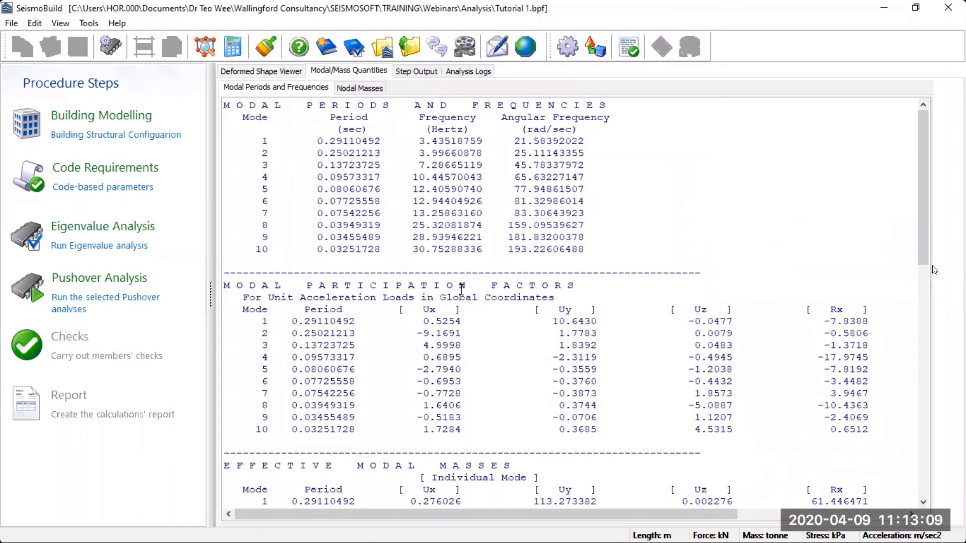
pyautogui.scroll(-4, 497, 288)
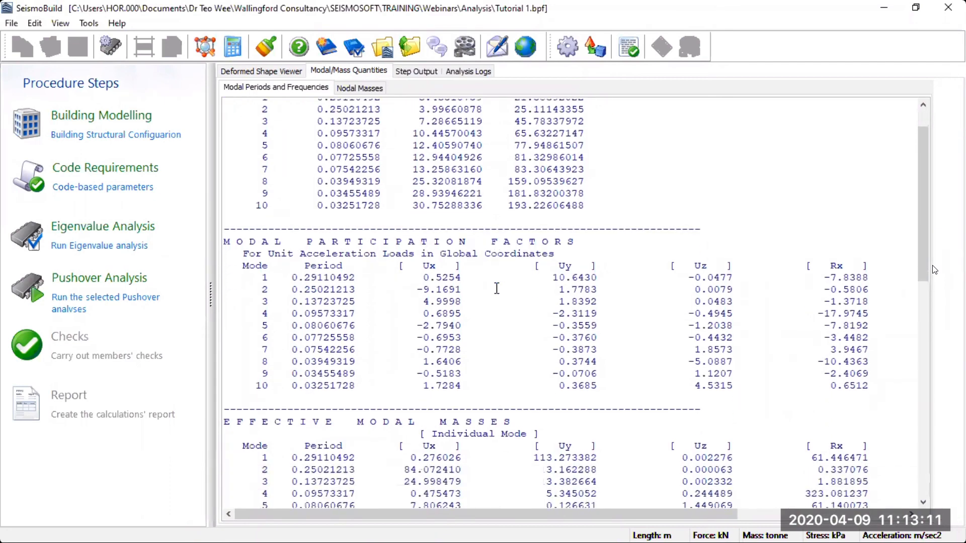